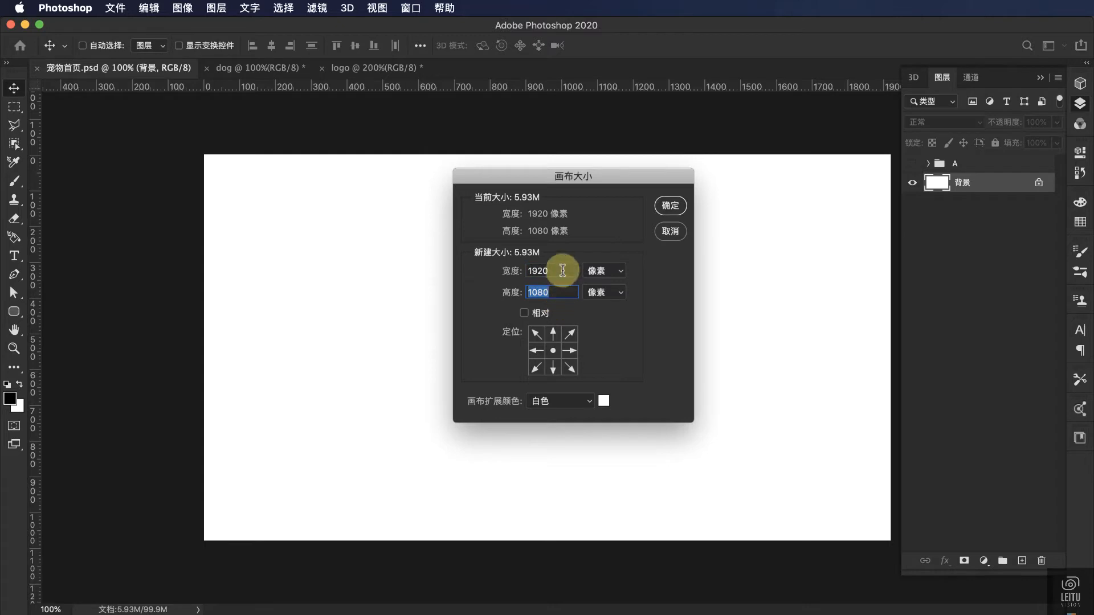
Step: Keep the canvas size at 1920 by 1080 pixels and show the layout guides
{"action": "left_click", "coordinate": [670, 206]}
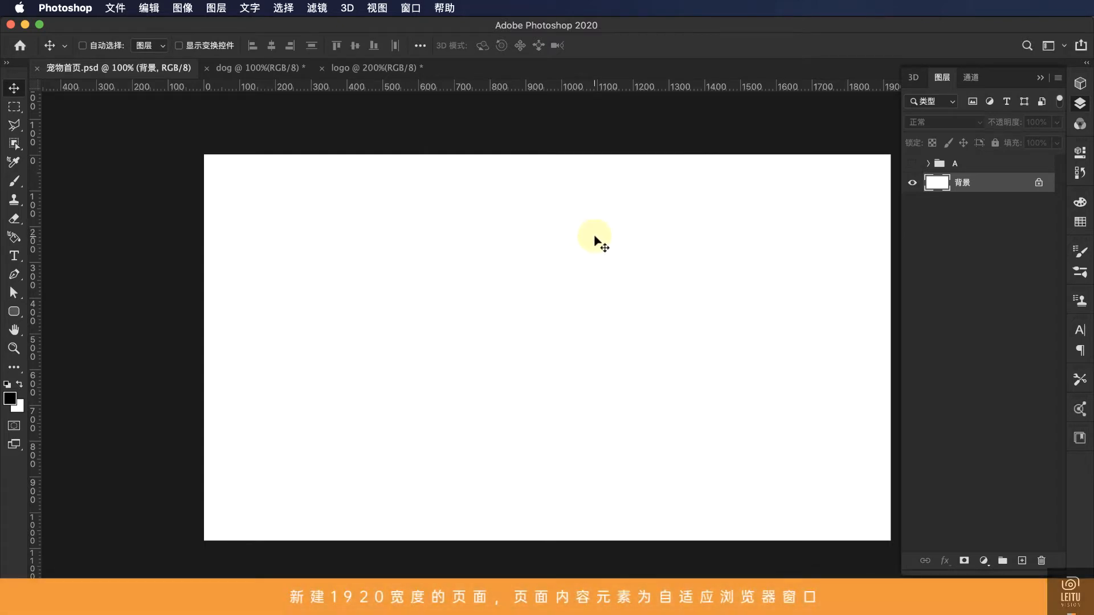
{"action": "key", "text": "super+semicolon"}
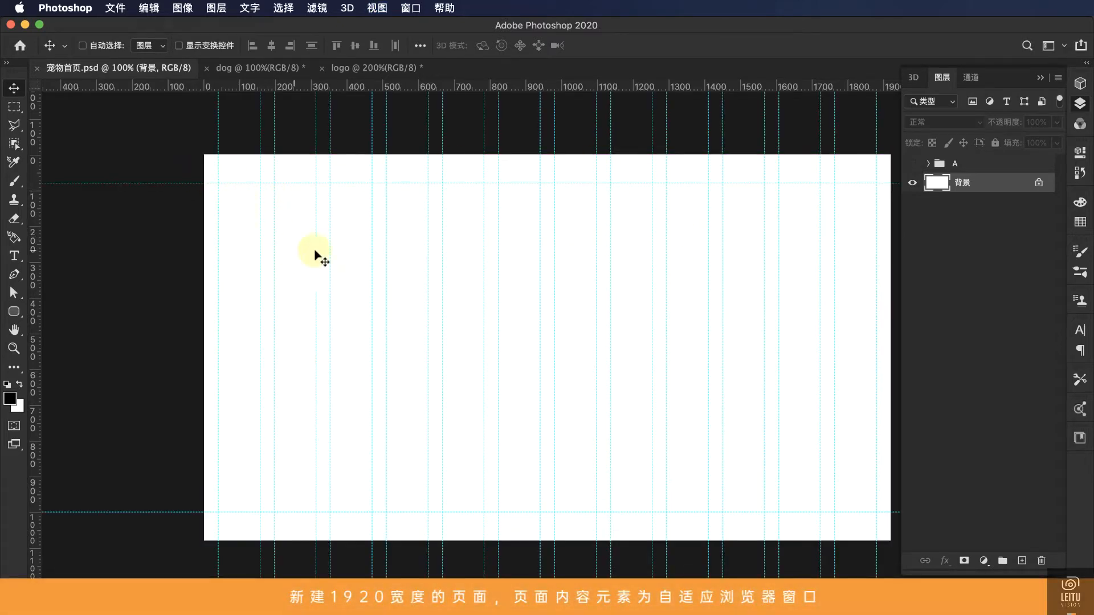
Step: Draw a black rectangle shape about 1051 by 1082 pixels over the left part of the canvas
{"action": "right_click", "coordinate": [15, 312]}
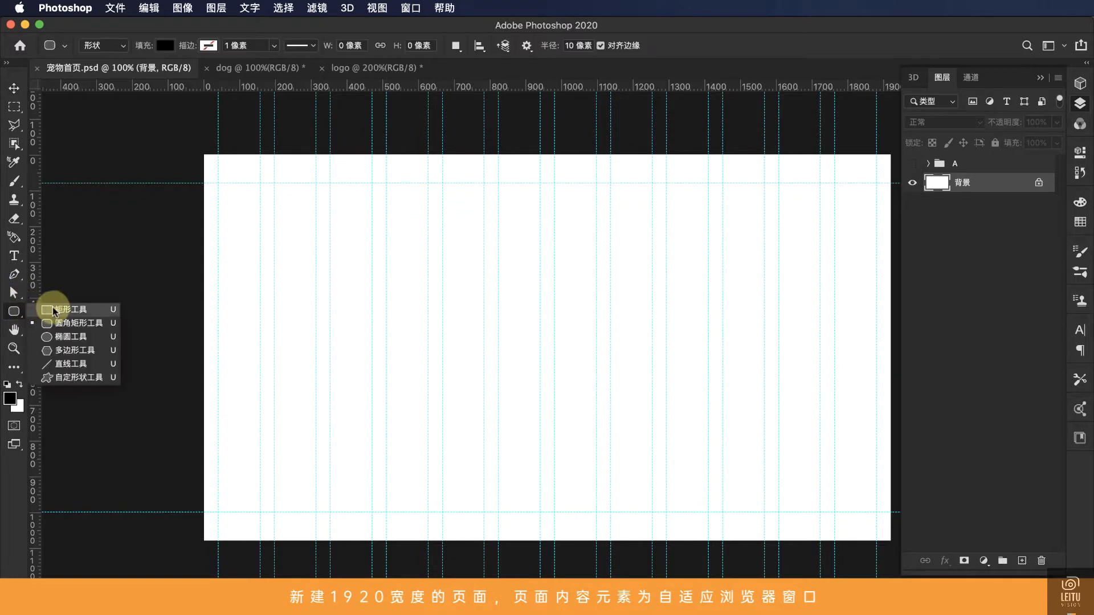
{"action": "left_click", "coordinate": [51, 309]}
{"action": "left_click_drag", "start_coordinate": [201, 154], "coordinate": [576, 540]}
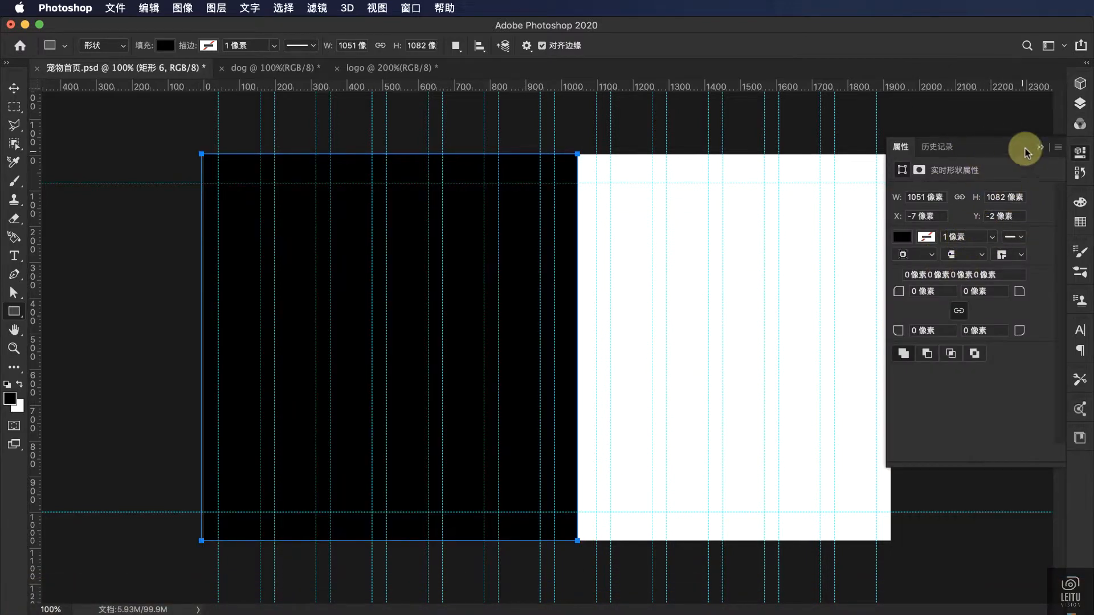
Step: Set the rectangle's width to 1920/2 pixels and align the shape with the canvas's left edge
{"action": "left_click", "coordinate": [926, 198]}
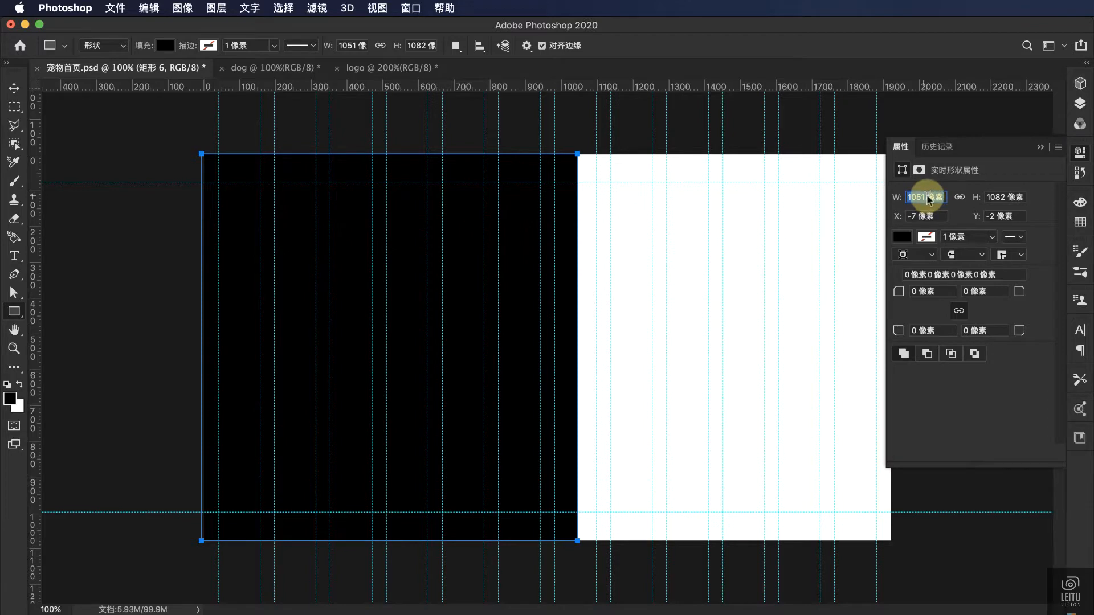
{"action": "left_click", "coordinate": [927, 199]}
{"action": "left_click", "coordinate": [895, 199]}
{"action": "type", "text": "1"}
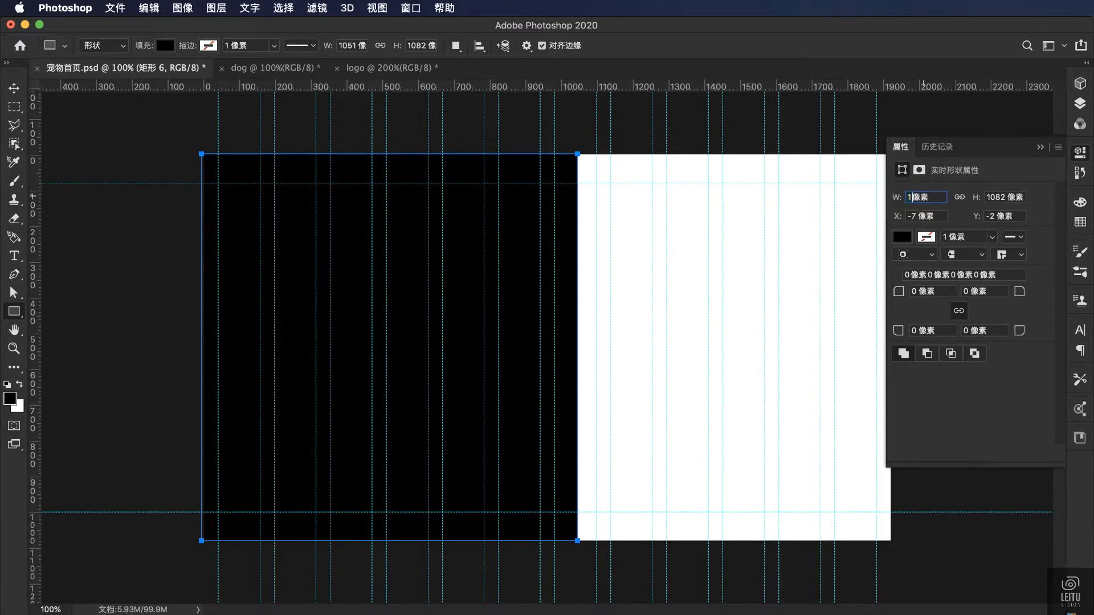
{"action": "type", "text": "920/2"}
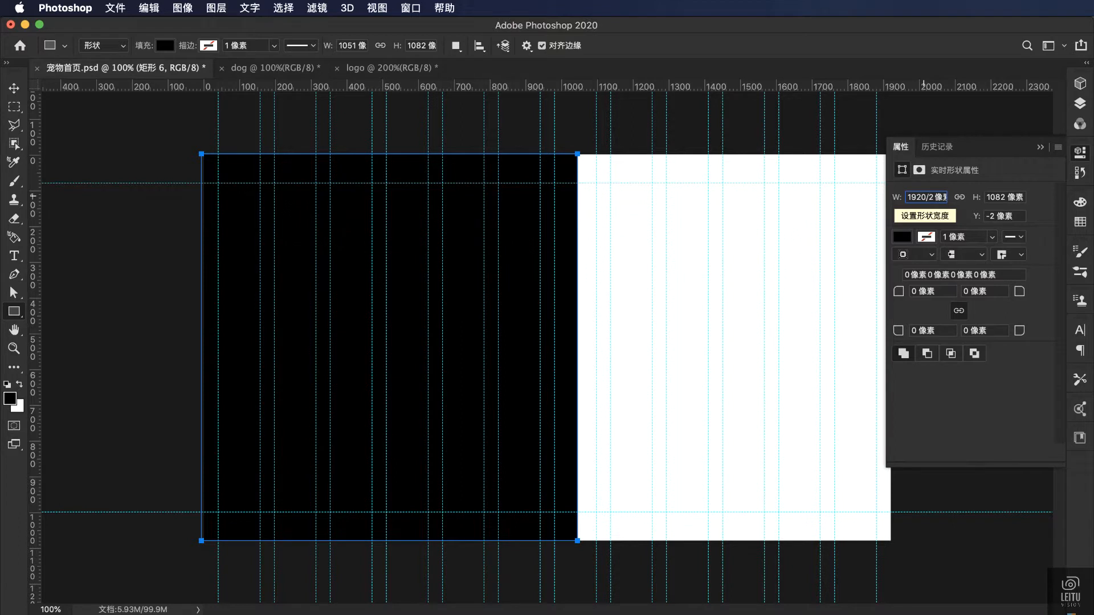
{"action": "key", "text": "Return"}
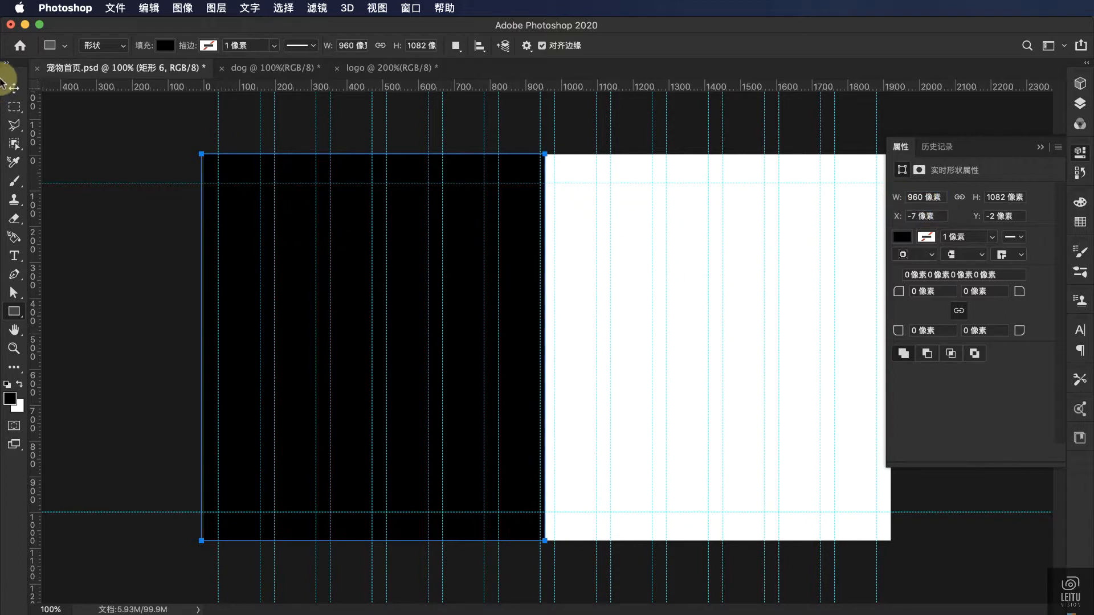
{"action": "left_click", "coordinate": [14, 88]}
{"action": "mouse_move", "coordinate": [506, 281]}
{"action": "left_mouse_down"}
{"action": "mouse_move", "coordinate": [525, 280]}
{"action": "mouse_move", "coordinate": [509, 282]}
{"action": "left_mouse_up"}
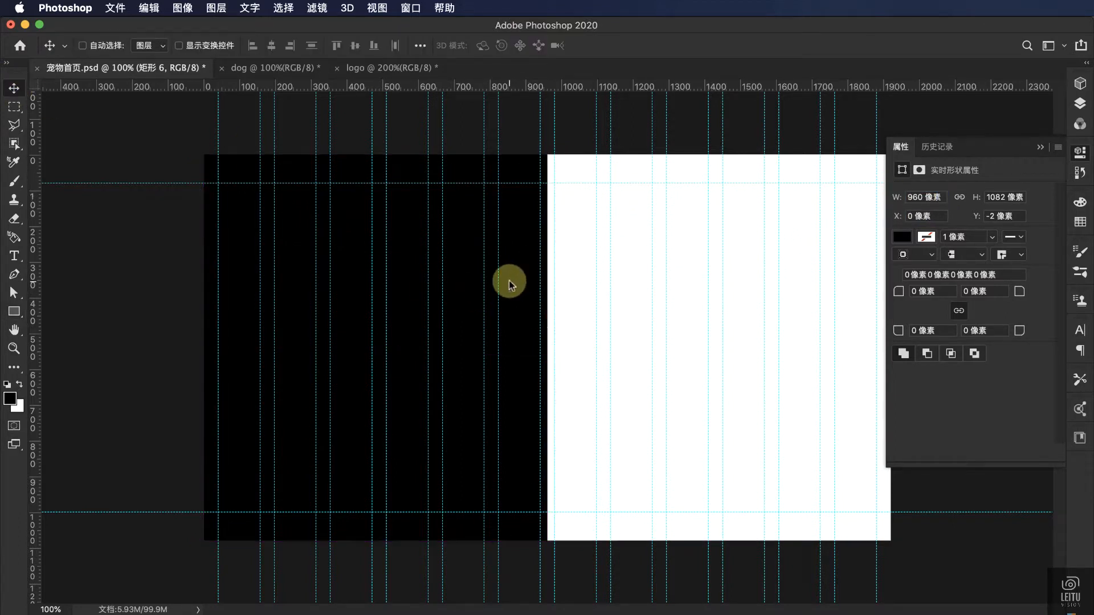
Step: Recolor the rectangle on the left half with the light green swatch
{"action": "left_click", "coordinate": [1080, 104]}
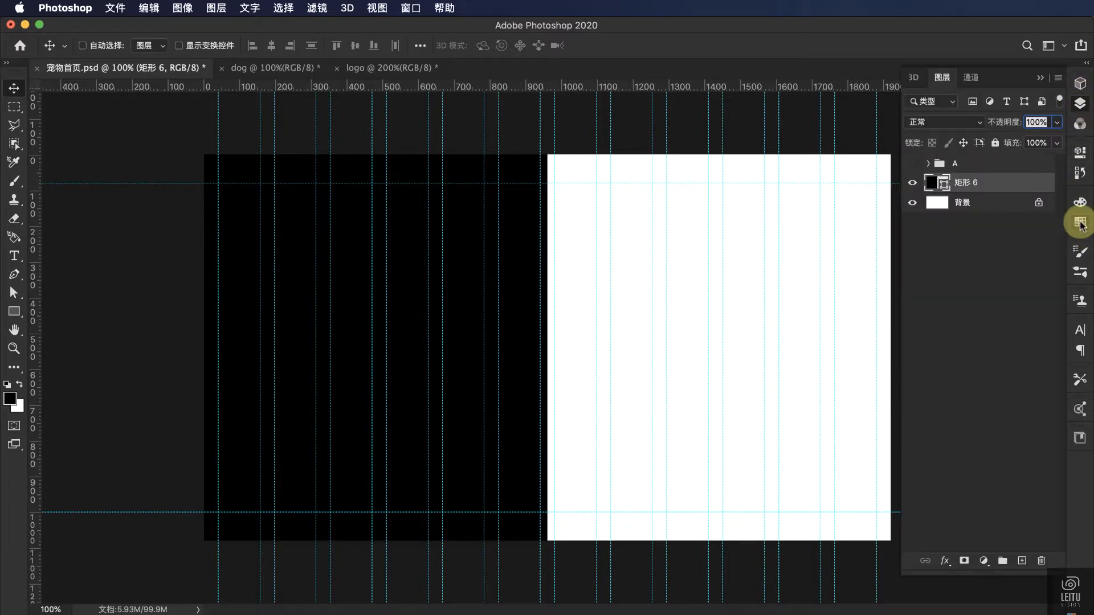
{"action": "left_click", "coordinate": [1079, 221]}
{"action": "left_click", "coordinate": [908, 184]}
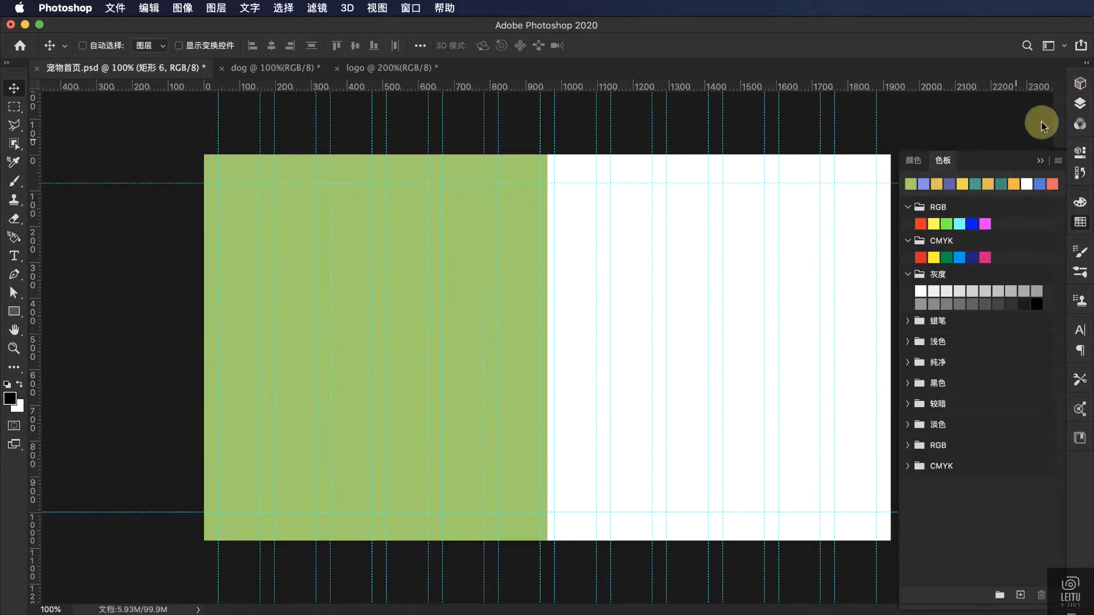
Step: Duplicate the green rectangle layer and move the copy to fill the right half of the canvas
{"action": "left_click", "coordinate": [1080, 104]}
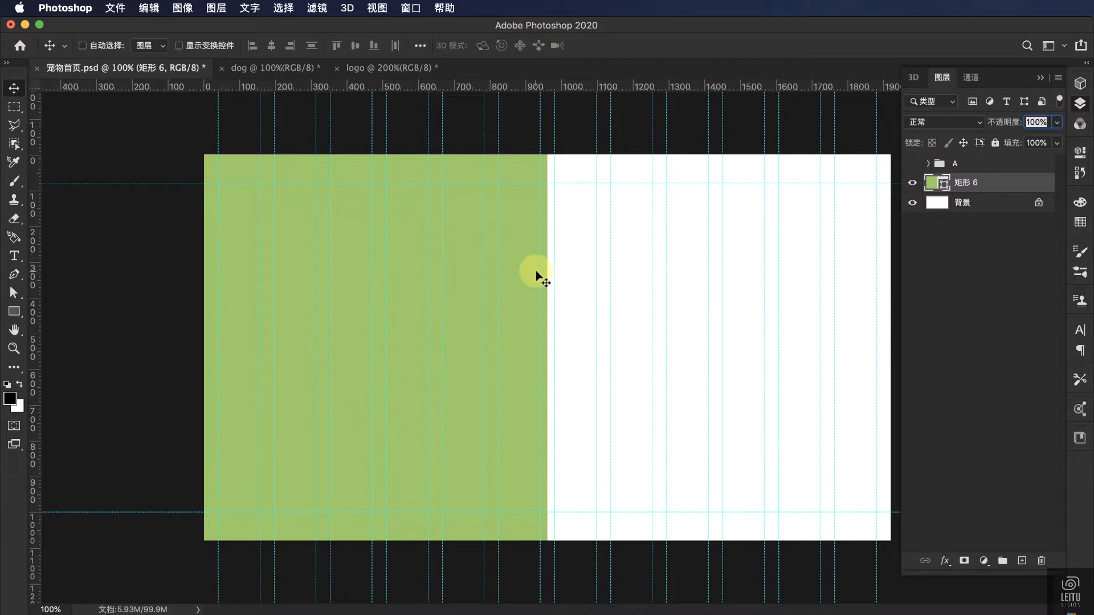
{"action": "key", "text": "super+j"}
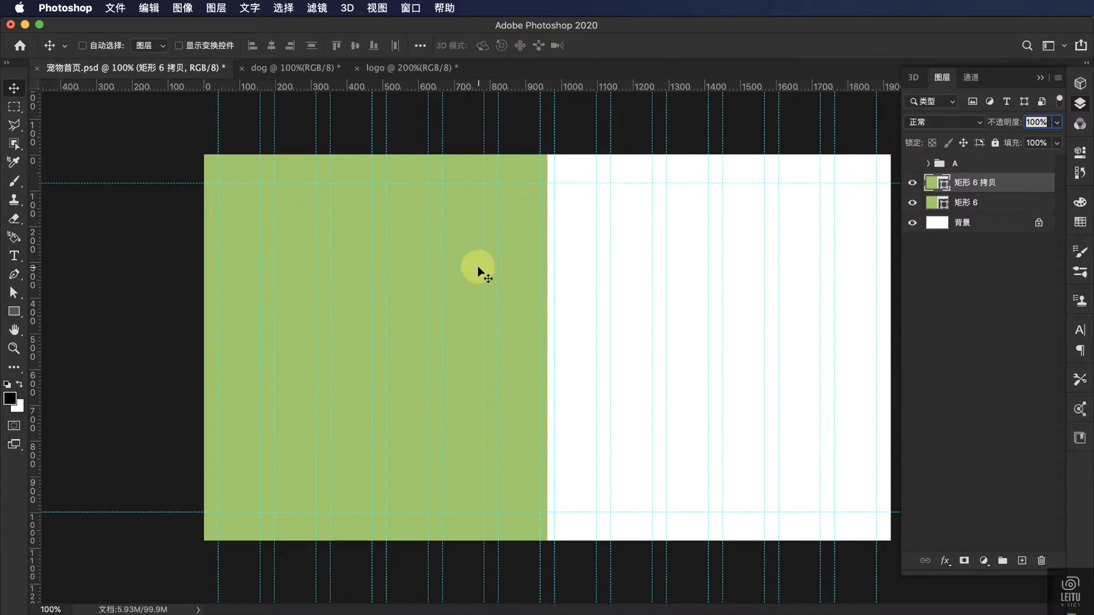
{"action": "left_click_drag", "start_coordinate": [470, 269], "coordinate": [809, 268]}
Step: Recolor the duplicated rectangle on the right half with the periwinkle blue swatch
{"action": "left_click", "coordinate": [1080, 221]}
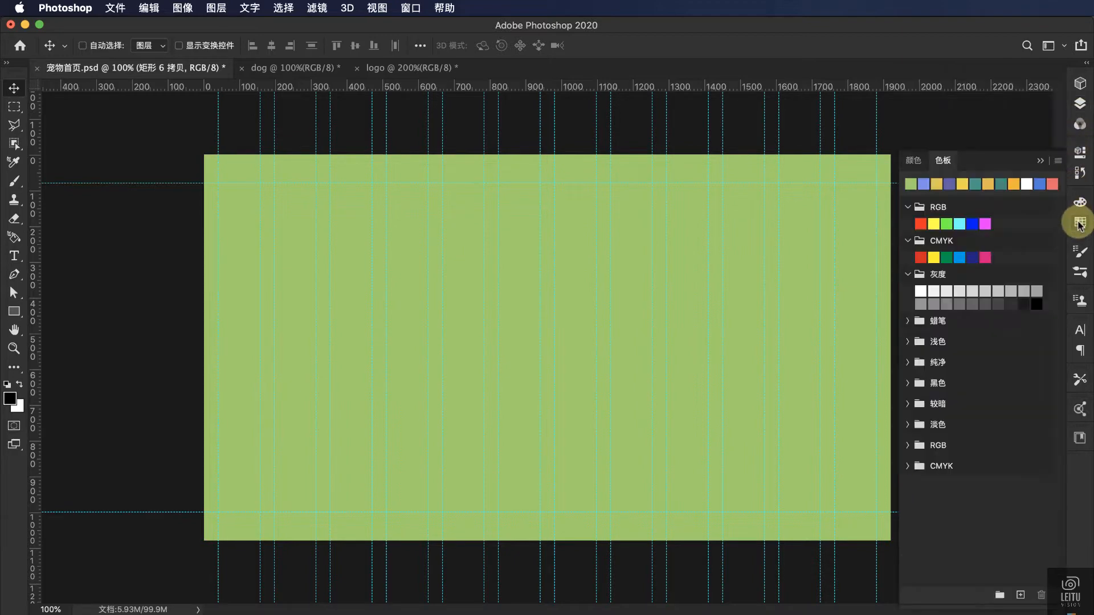
{"action": "left_click", "coordinate": [926, 182]}
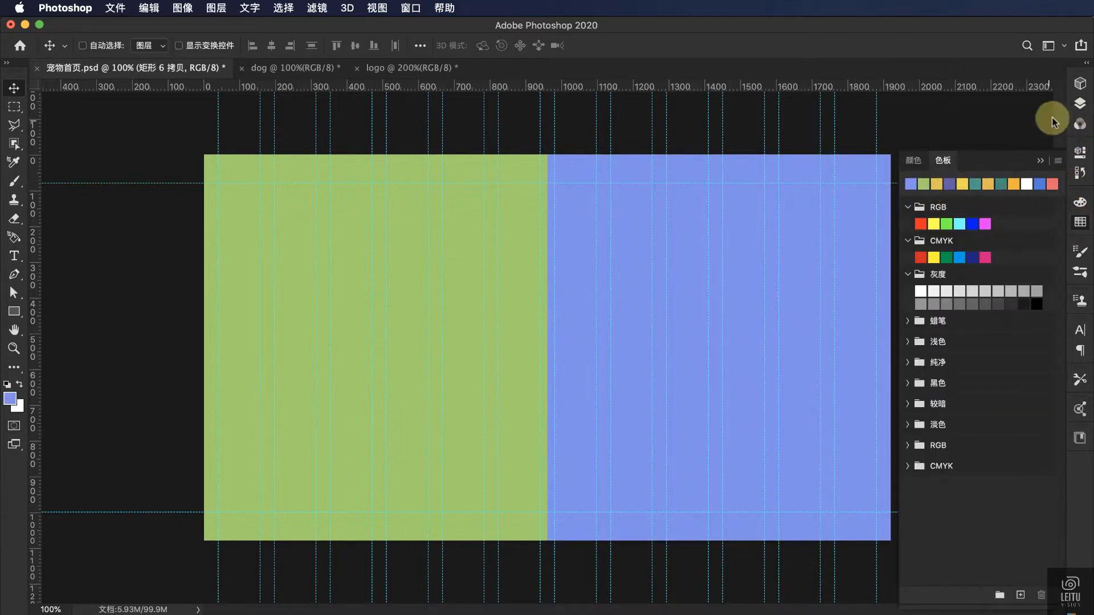
{"action": "left_click", "coordinate": [1078, 103]}
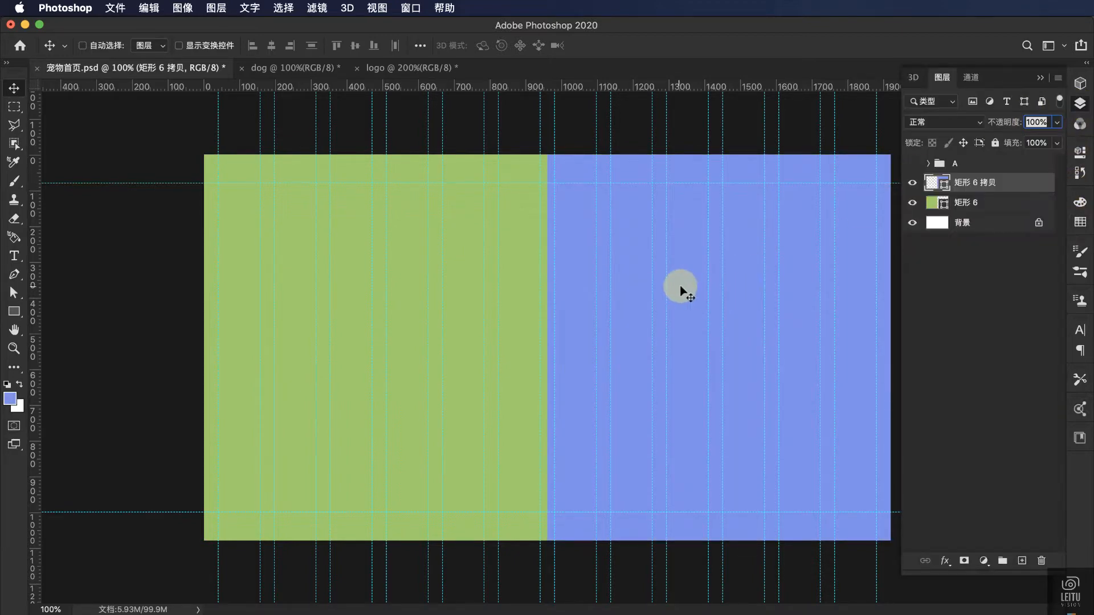
Step: Check the drop shadow in the dog document, then copy the dog layer to the lower middle of 宠物首页.psd and hide the guides
{"action": "left_click", "coordinate": [285, 67]}
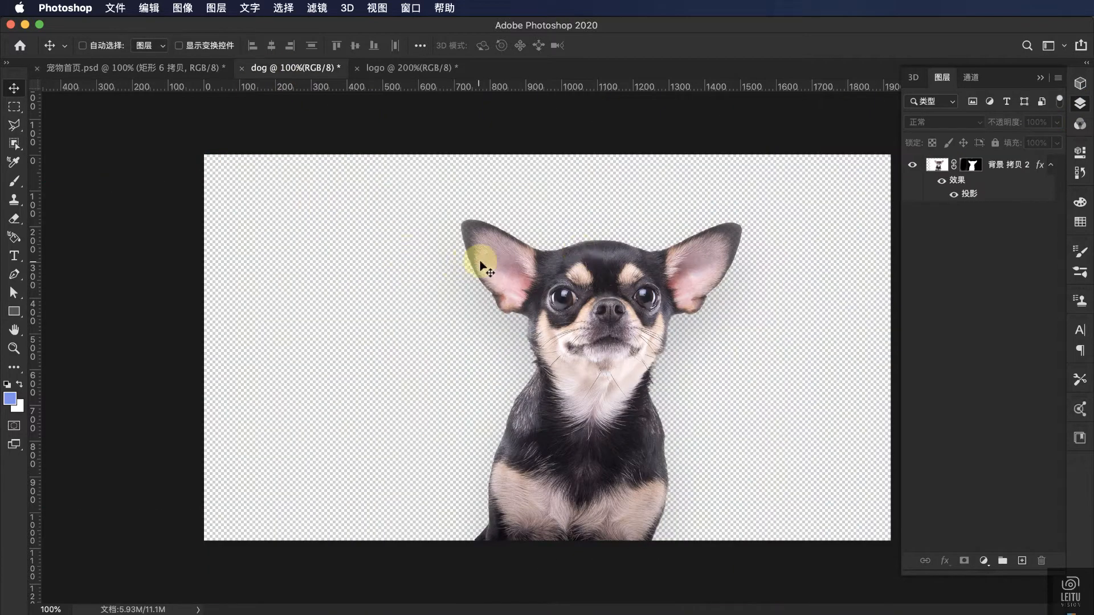
{"action": "left_click", "coordinate": [953, 194]}
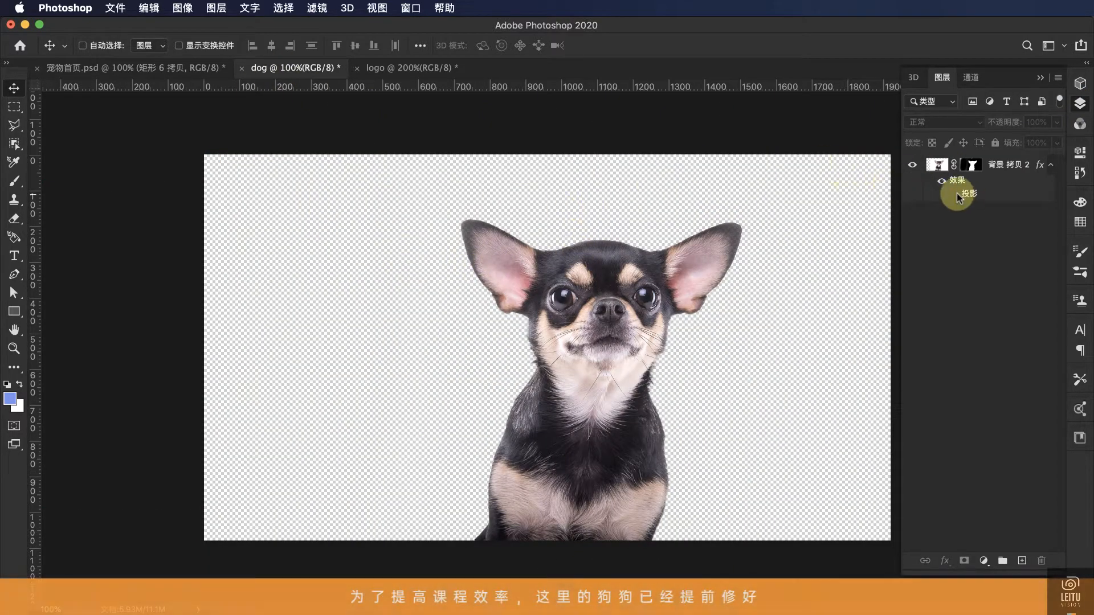
{"action": "left_click", "coordinate": [954, 194]}
{"action": "left_click", "coordinate": [954, 195]}
{"action": "left_click", "coordinate": [955, 195]}
{"action": "left_click", "coordinate": [988, 166]}
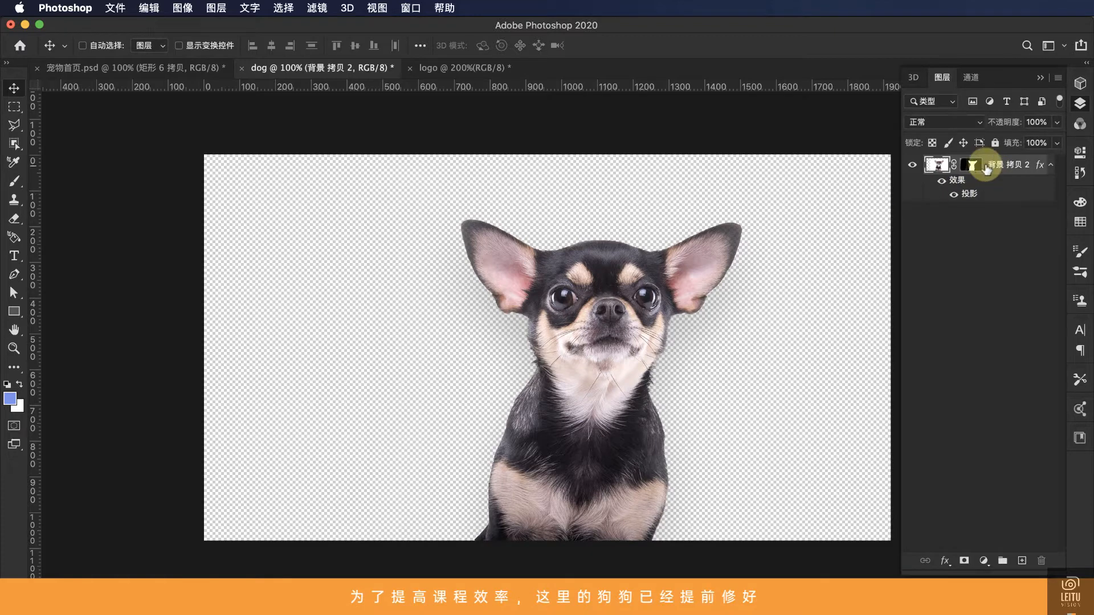
{"action": "left_click_drag", "start_coordinate": [1000, 166], "coordinate": [563, 309]}
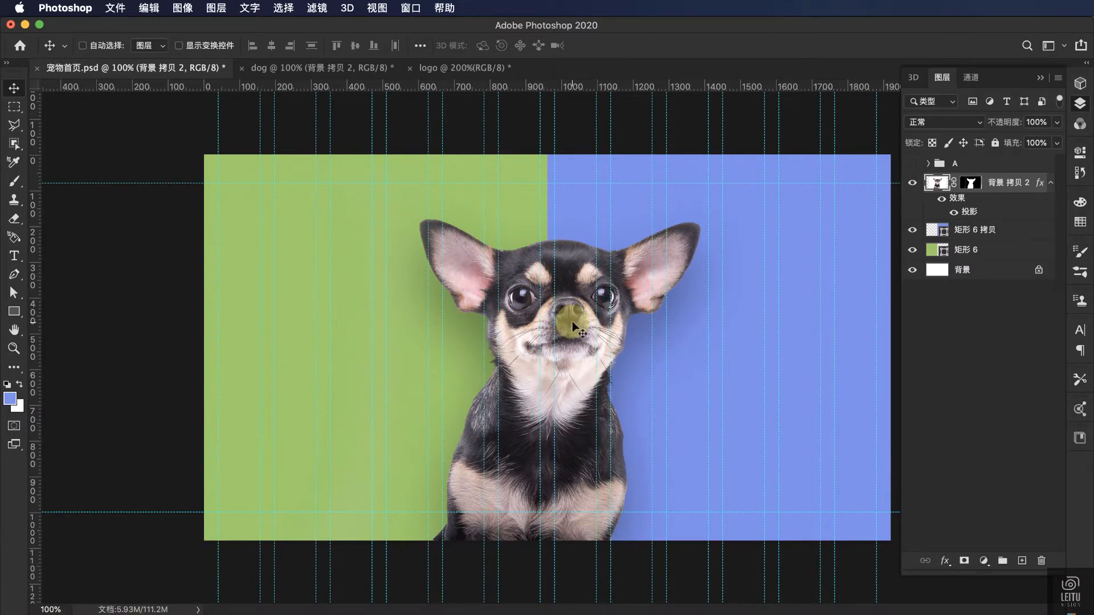
{"action": "key", "text": "super+semicolon"}
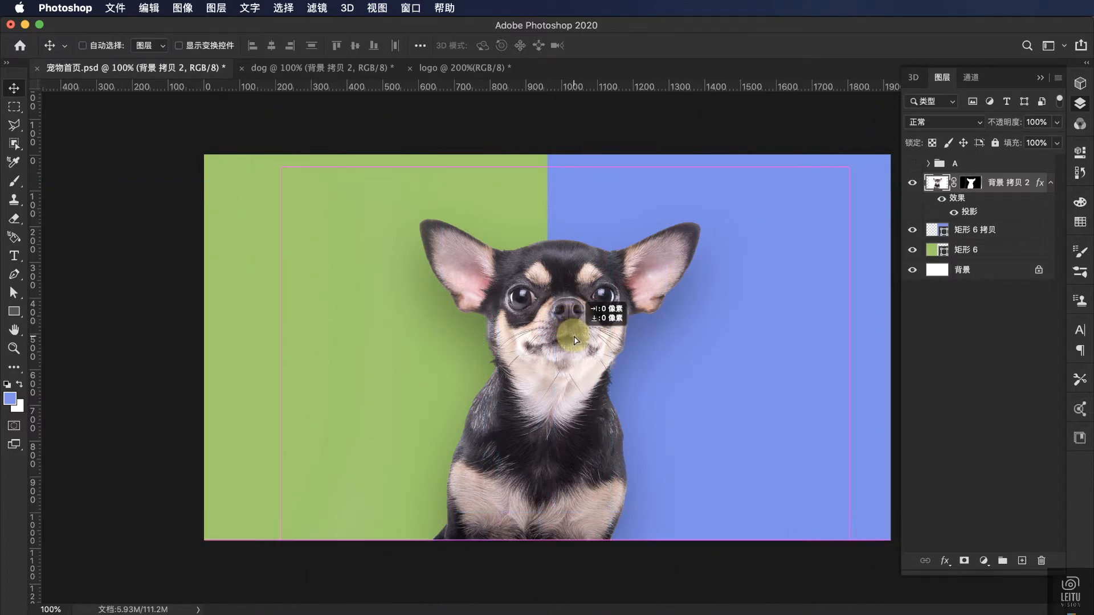
Step: Add a new layer clipped to the dog layer, using 柔光 (Soft Light) mode and filled with 50% gray
{"action": "left_click", "coordinate": [216, 8]}
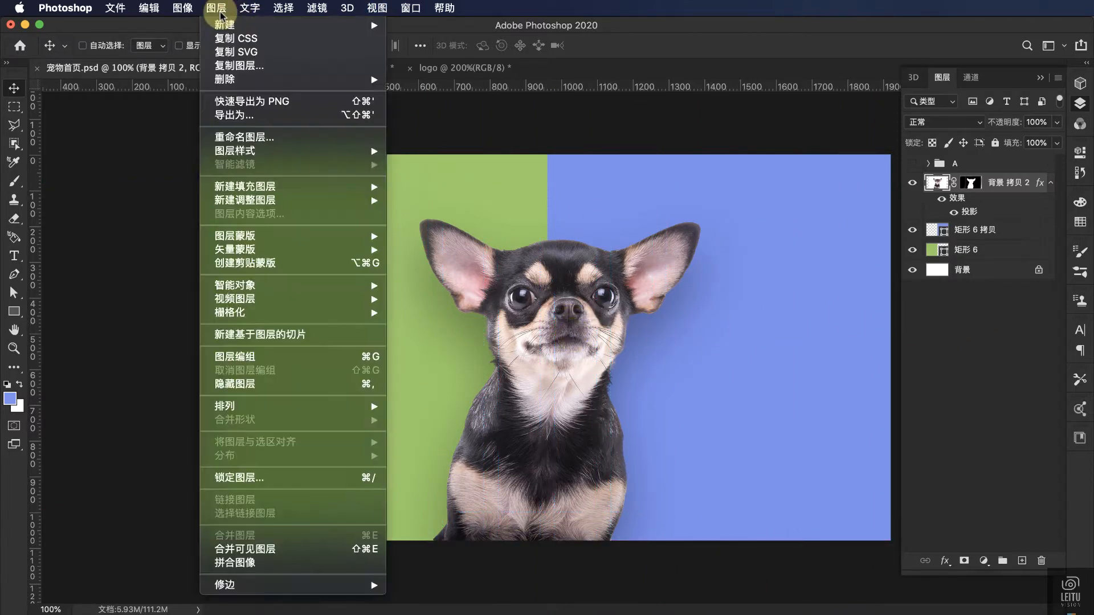
{"action": "mouse_move", "coordinate": [240, 29]}
{"action": "left_click", "coordinate": [422, 29]}
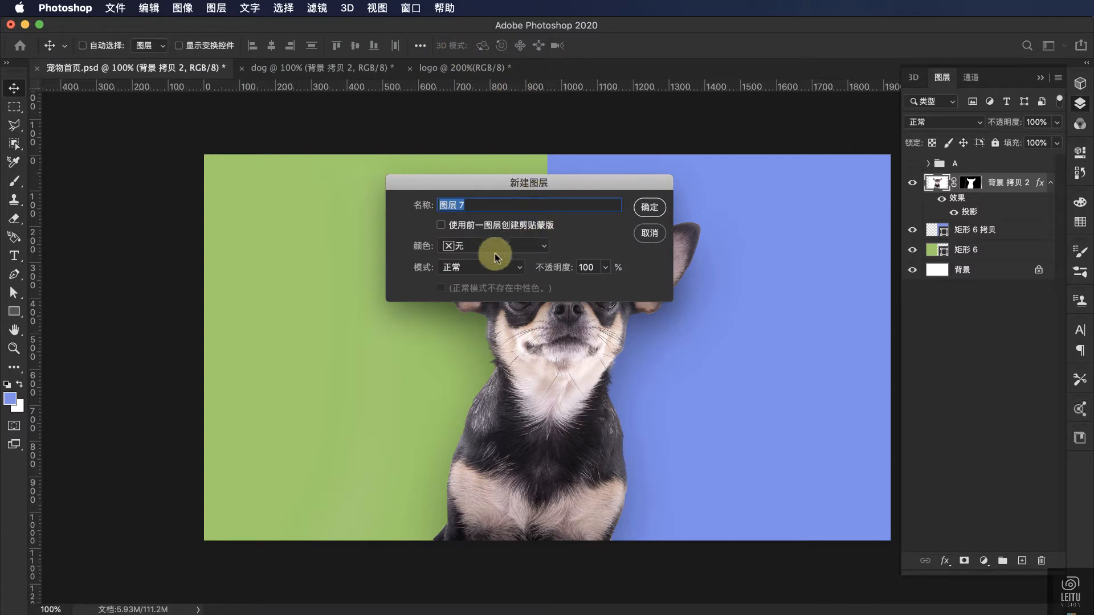
{"action": "left_click", "coordinate": [489, 267]}
{"action": "left_click", "coordinate": [453, 449]}
{"action": "left_click", "coordinate": [440, 287]}
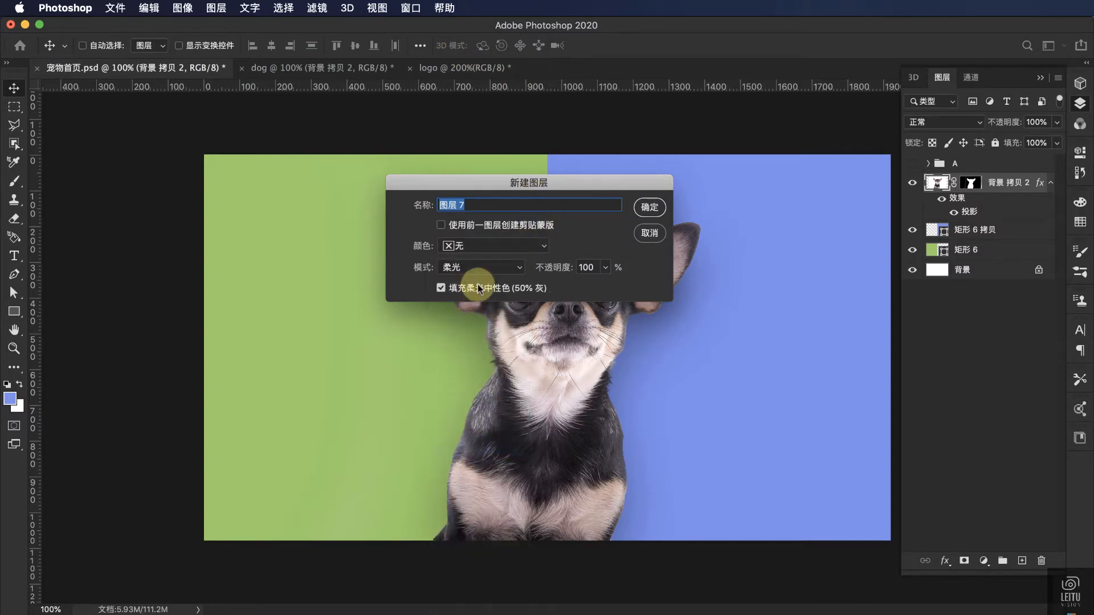
{"action": "left_click", "coordinate": [650, 207]}
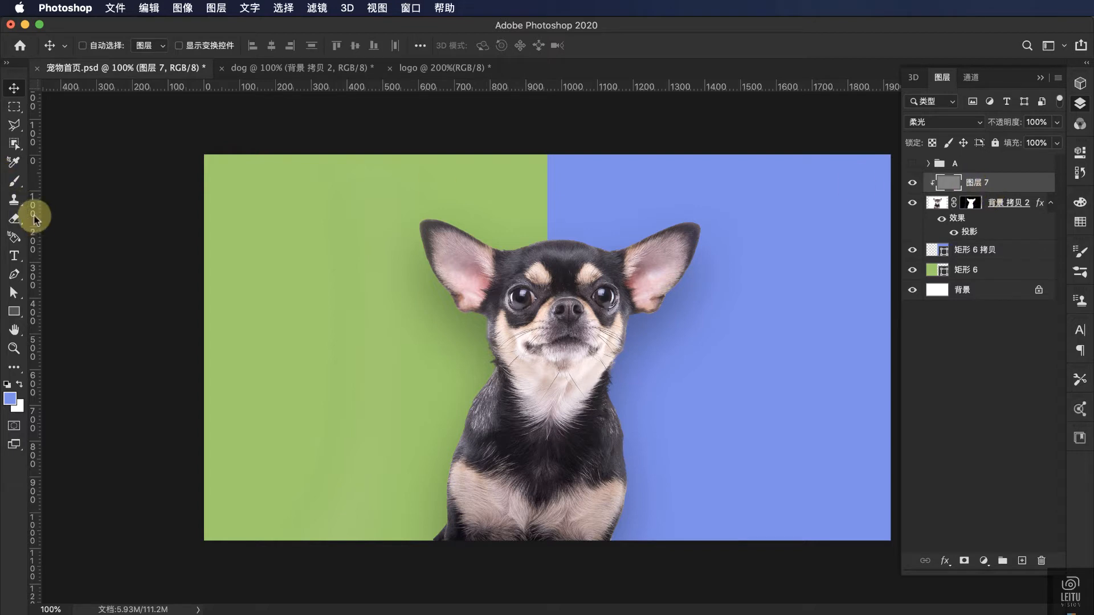
Step: Set the foreground color to white (ffffff) and the background color to black (000000)
{"action": "key", "text": "i"}
{"action": "left_click", "coordinate": [10, 398]}
{"action": "left_click_drag", "start_coordinate": [525, 427], "coordinate": [384, 232]}
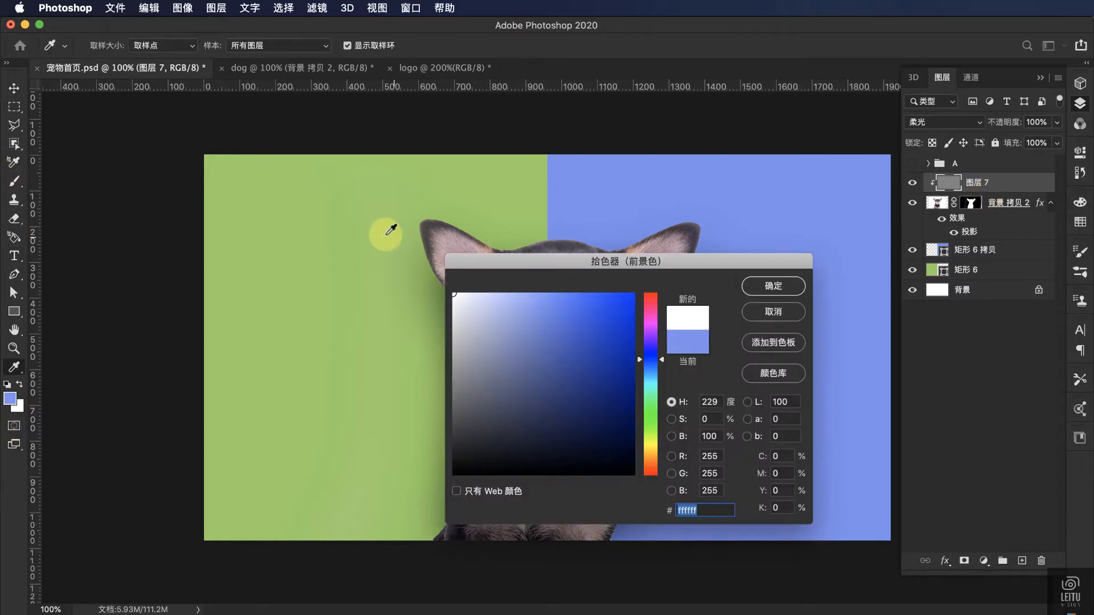
{"action": "left_click", "coordinate": [773, 285]}
{"action": "left_click", "coordinate": [17, 406]}
{"action": "left_click_drag", "start_coordinate": [521, 472], "coordinate": [393, 490]}
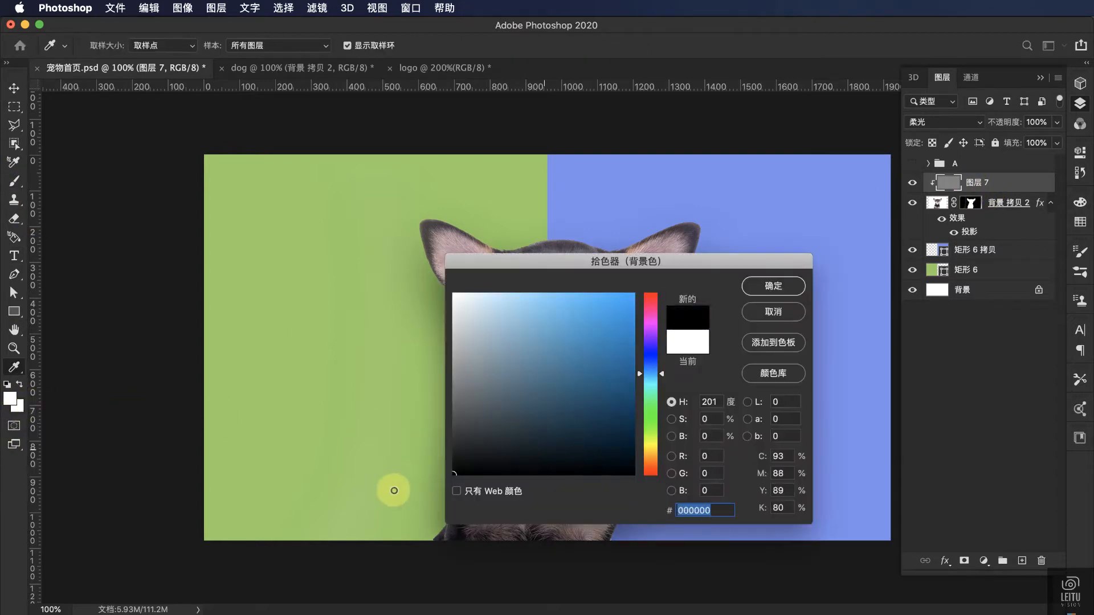
{"action": "left_click", "coordinate": [754, 286]}
Step: Set up the Brush tool with 10% opacity and a 200-pixel size for painting on the gray layer
{"action": "key", "text": "b"}
{"action": "left_click", "coordinate": [316, 46]}
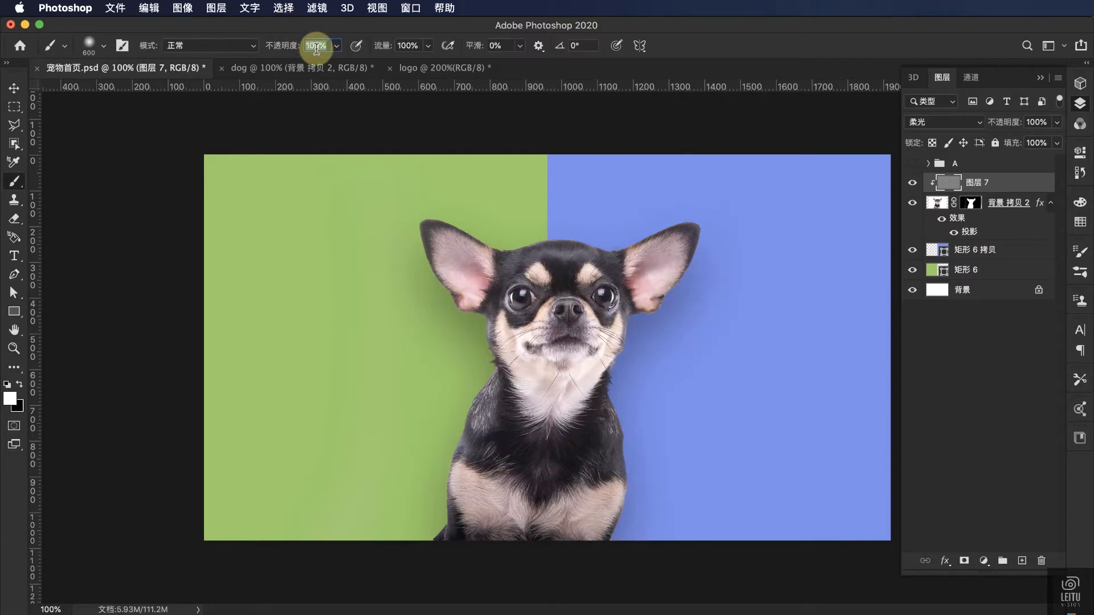
{"action": "type", "text": "10"}
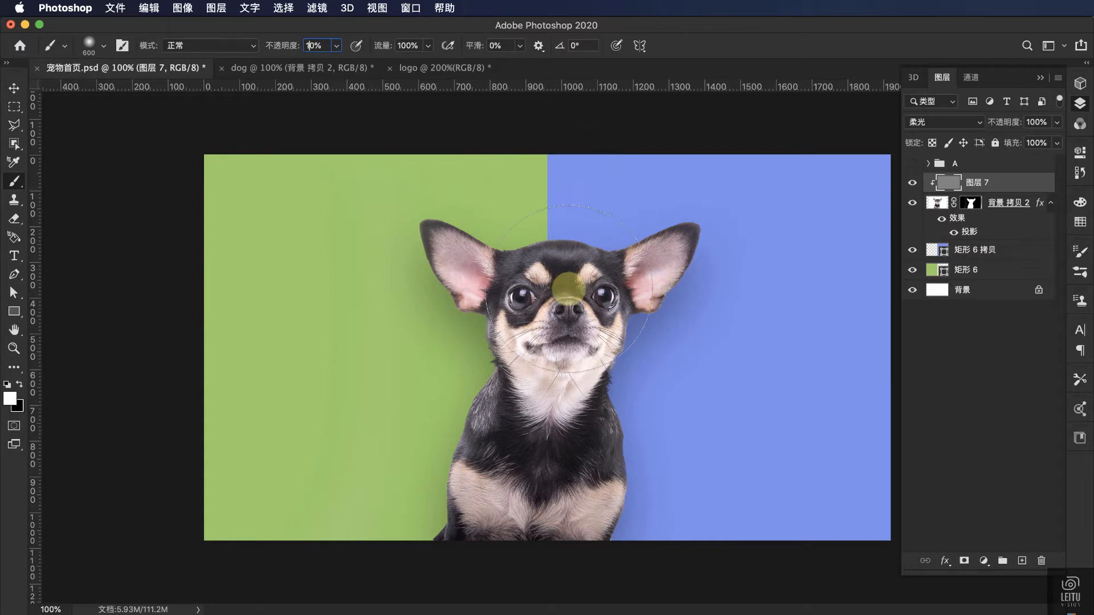
{"action": "key", "text": "bracketleft"}
{"action": "key", "text": "bracketleft"}
{"action": "key", "text": "bracketleft"}
{"action": "key", "text": "bracketleft"}
{"action": "key", "text": "bracketleft"}
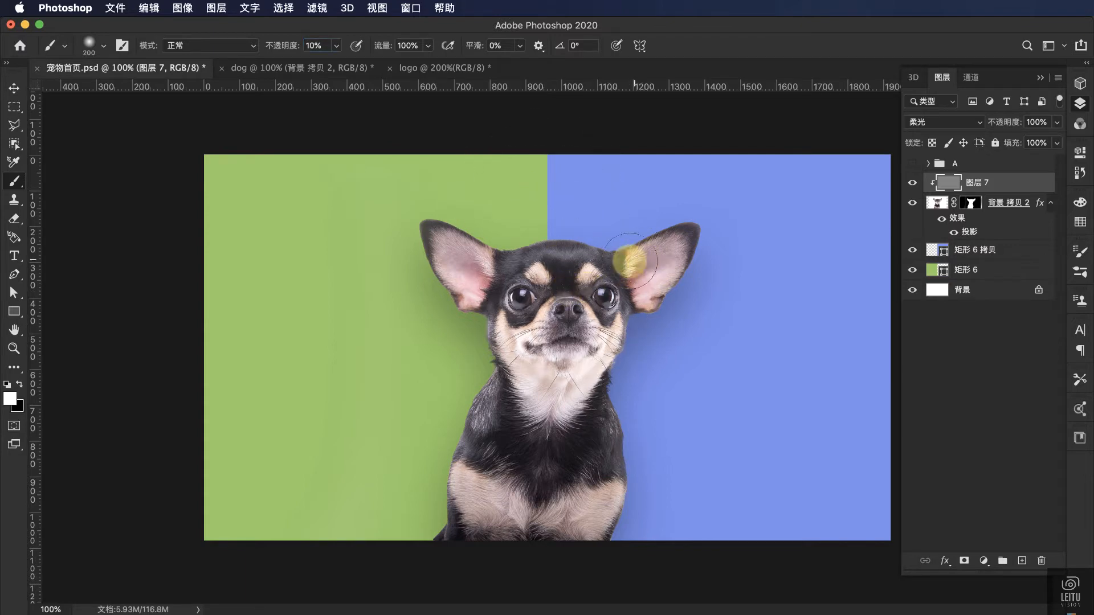
Step: Shade the dog's edges with black, refine its face in white with a 100-pixel brush, and compare the dog with the gray layer hidden and shown
{"action": "key", "text": "x"}
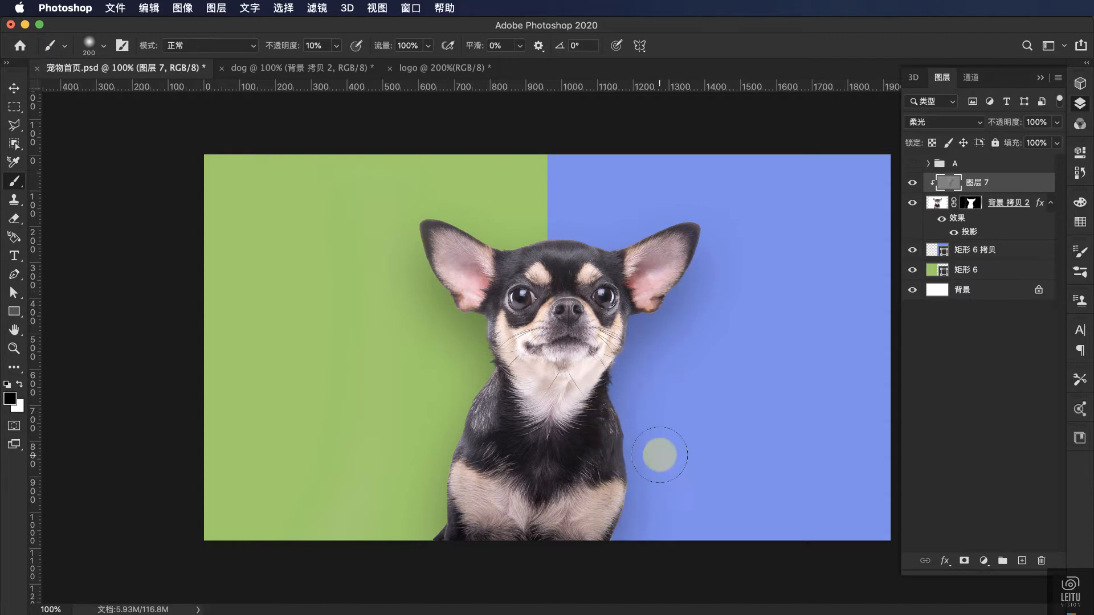
{"action": "mouse_move", "coordinate": [458, 533]}
{"action": "left_mouse_down"}
{"action": "mouse_move", "coordinate": [521, 483]}
{"action": "mouse_move", "coordinate": [579, 523]}
{"action": "mouse_move", "coordinate": [460, 458]}
{"action": "left_mouse_up"}
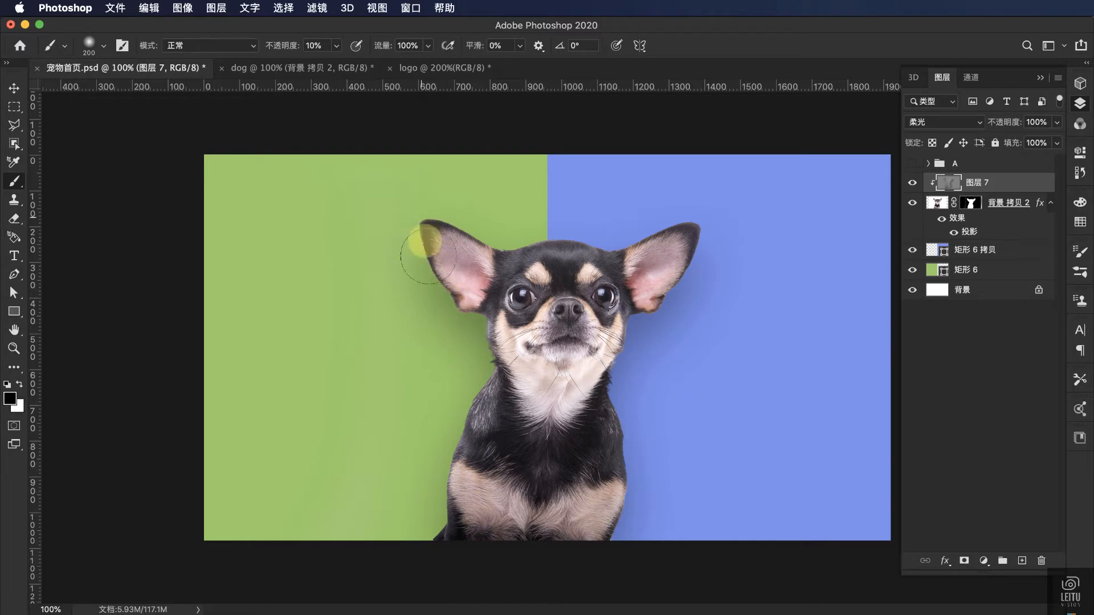
{"action": "key", "text": "x"}
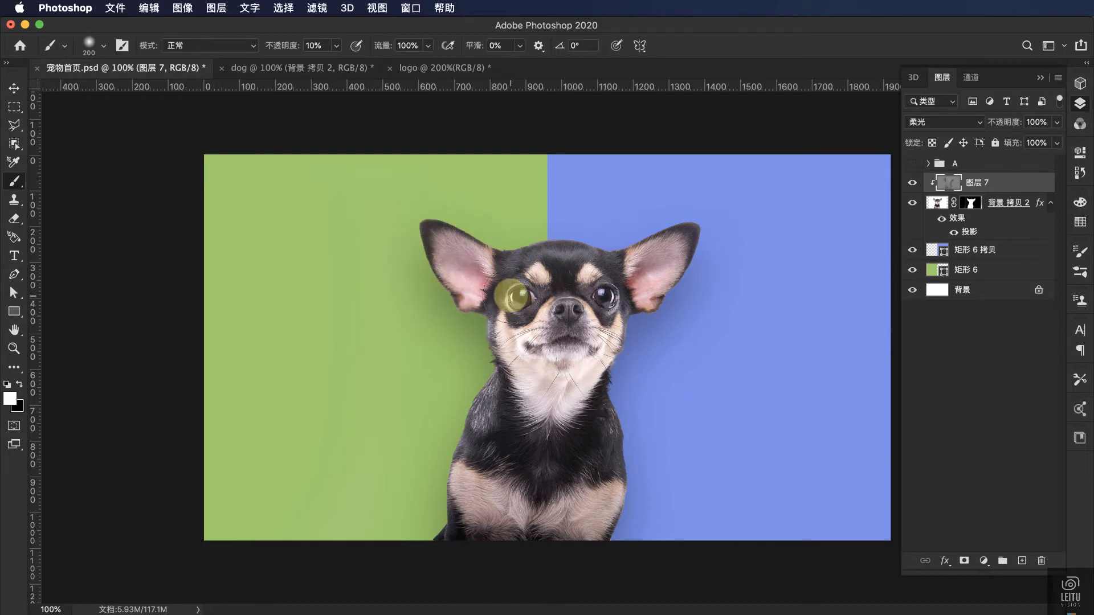
{"action": "key", "text": "bracketleft"}
{"action": "key", "text": "bracketleft"}
{"action": "key", "text": "bracketleft"}
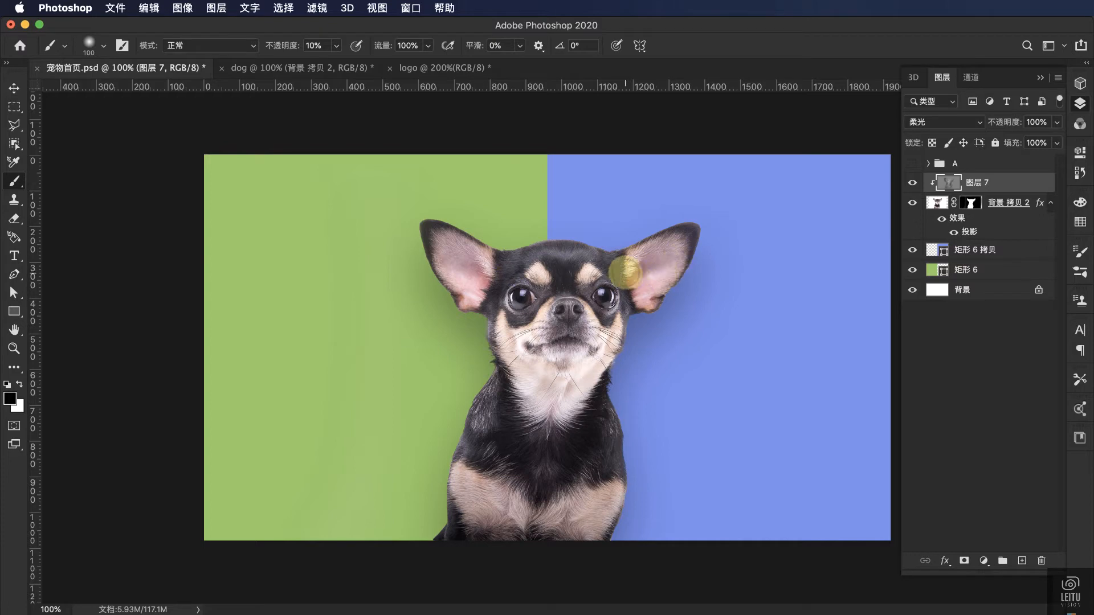
{"action": "left_click", "coordinate": [913, 182]}
{"action": "left_click", "coordinate": [914, 182]}
{"action": "left_click", "coordinate": [915, 182]}
{"action": "left_click", "coordinate": [915, 183]}
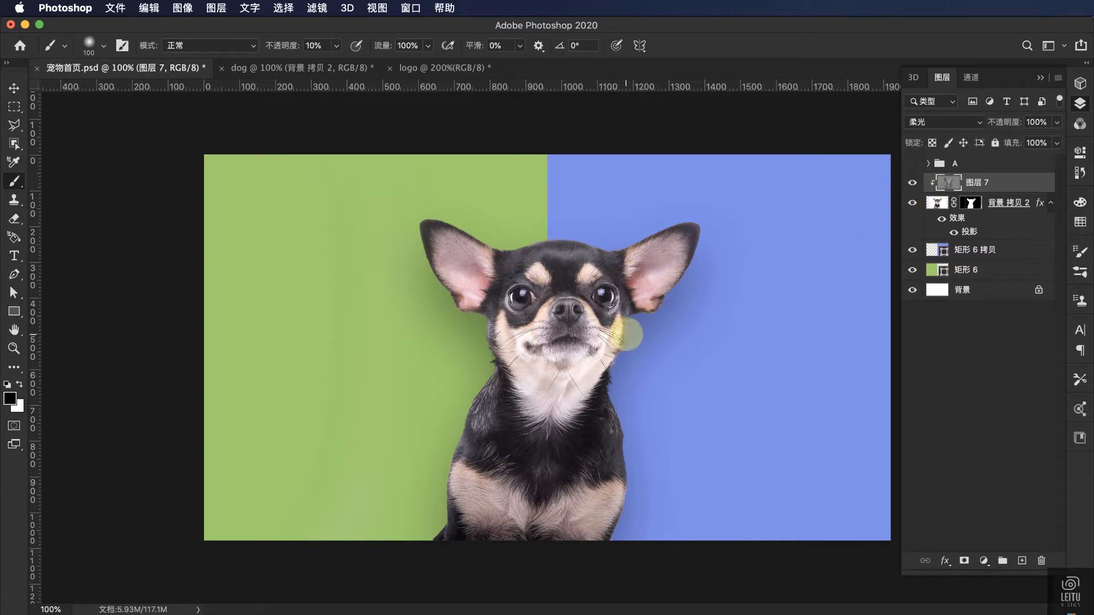
Step: Paint black over the dog's body edges, cheeks, ears and top of the head with the 100-pixel brush on the gray layer
{"action": "mouse_move", "coordinate": [496, 434]}
{"action": "left_mouse_down"}
{"action": "mouse_move", "coordinate": [485, 418]}
{"action": "mouse_move", "coordinate": [466, 455]}
{"action": "mouse_move", "coordinate": [501, 468]}
{"action": "left_mouse_up"}
{"action": "left_click_drag", "start_coordinate": [607, 426], "coordinate": [604, 404]}
{"action": "left_click_drag", "start_coordinate": [464, 303], "coordinate": [521, 349]}
{"action": "mouse_move", "coordinate": [638, 317]}
{"action": "left_mouse_down"}
{"action": "mouse_move", "coordinate": [627, 338]}
{"action": "mouse_move", "coordinate": [639, 299]}
{"action": "mouse_move", "coordinate": [639, 313]}
{"action": "left_mouse_up"}
{"action": "mouse_move", "coordinate": [691, 264]}
{"action": "left_mouse_down"}
{"action": "mouse_move", "coordinate": [693, 220]}
{"action": "mouse_move", "coordinate": [695, 258]}
{"action": "left_mouse_up"}
{"action": "mouse_move", "coordinate": [438, 229]}
{"action": "left_mouse_down"}
{"action": "mouse_move", "coordinate": [428, 245]}
{"action": "mouse_move", "coordinate": [438, 261]}
{"action": "left_mouse_up"}
{"action": "left_click_drag", "start_coordinate": [513, 250], "coordinate": [501, 260]}
{"action": "left_click_drag", "start_coordinate": [587, 245], "coordinate": [617, 271]}
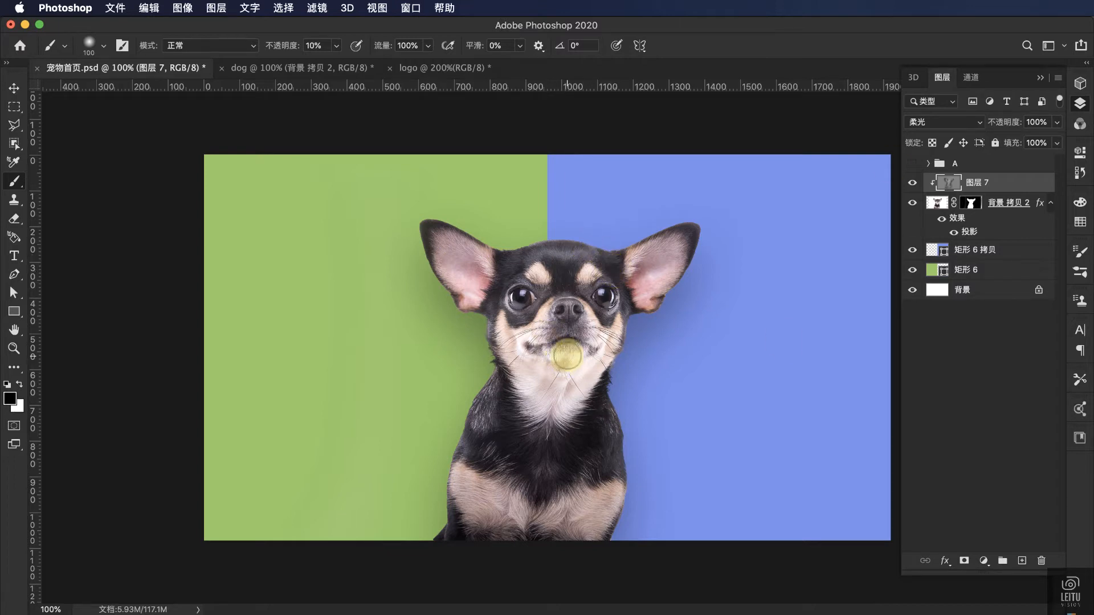
Step: Refine the shading around the dog's mouth, chin and nose with smaller brushes of 60 and 30 pixels, and switch the foreground to white
{"action": "left_click_drag", "start_coordinate": [565, 339], "coordinate": [522, 348]}
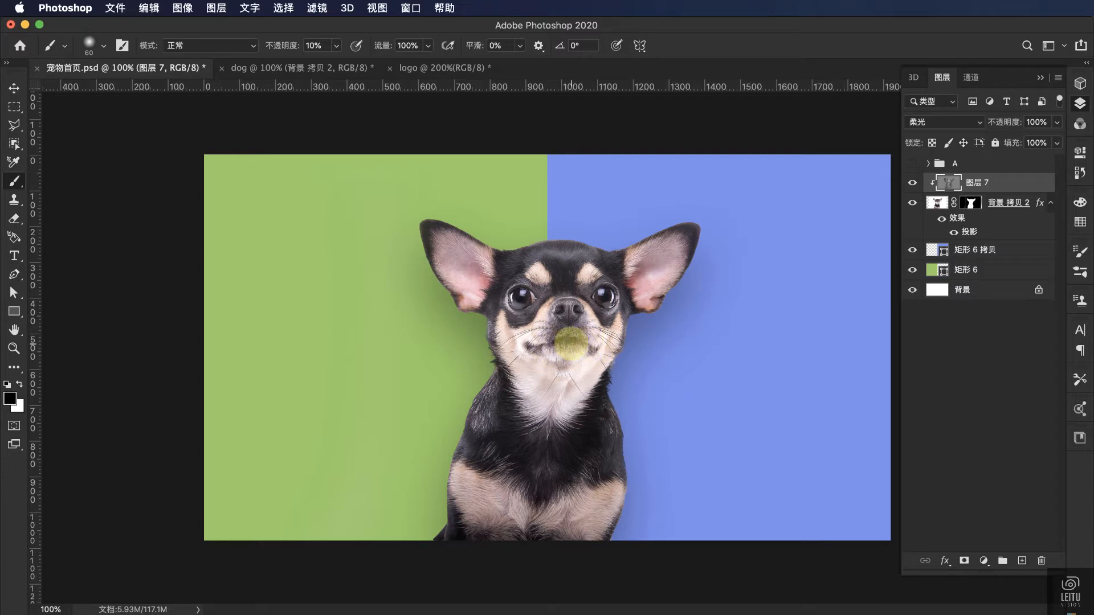
{"action": "left_click_drag", "start_coordinate": [549, 335], "coordinate": [588, 345]}
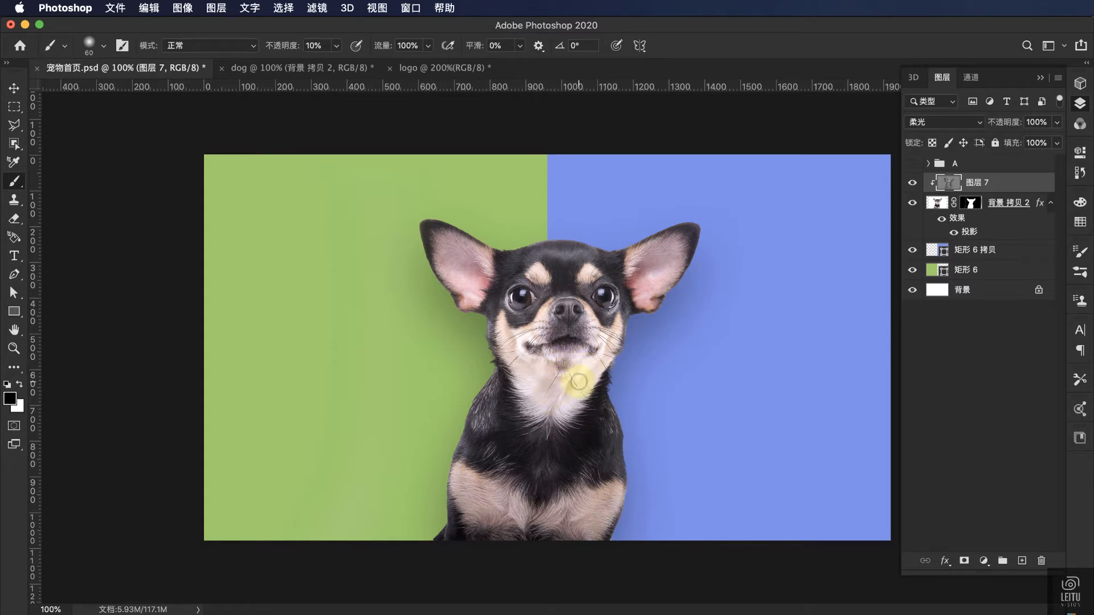
{"action": "mouse_move", "coordinate": [579, 382]}
{"action": "left_mouse_down"}
{"action": "mouse_move", "coordinate": [512, 408]}
{"action": "mouse_move", "coordinate": [527, 381]}
{"action": "mouse_move", "coordinate": [502, 394]}
{"action": "mouse_move", "coordinate": [534, 396]}
{"action": "mouse_move", "coordinate": [562, 418]}
{"action": "mouse_move", "coordinate": [558, 392]}
{"action": "mouse_move", "coordinate": [609, 384]}
{"action": "mouse_move", "coordinate": [611, 362]}
{"action": "mouse_move", "coordinate": [590, 408]}
{"action": "mouse_move", "coordinate": [593, 396]}
{"action": "mouse_move", "coordinate": [608, 399]}
{"action": "mouse_move", "coordinate": [579, 433]}
{"action": "mouse_move", "coordinate": [522, 391]}
{"action": "mouse_move", "coordinate": [495, 417]}
{"action": "mouse_move", "coordinate": [528, 276]}
{"action": "mouse_move", "coordinate": [561, 230]}
{"action": "mouse_move", "coordinate": [568, 278]}
{"action": "mouse_move", "coordinate": [553, 327]}
{"action": "mouse_move", "coordinate": [545, 317]}
{"action": "mouse_move", "coordinate": [585, 311]}
{"action": "mouse_move", "coordinate": [589, 329]}
{"action": "mouse_move", "coordinate": [575, 308]}
{"action": "left_mouse_up"}
{"action": "key", "text": "x"}
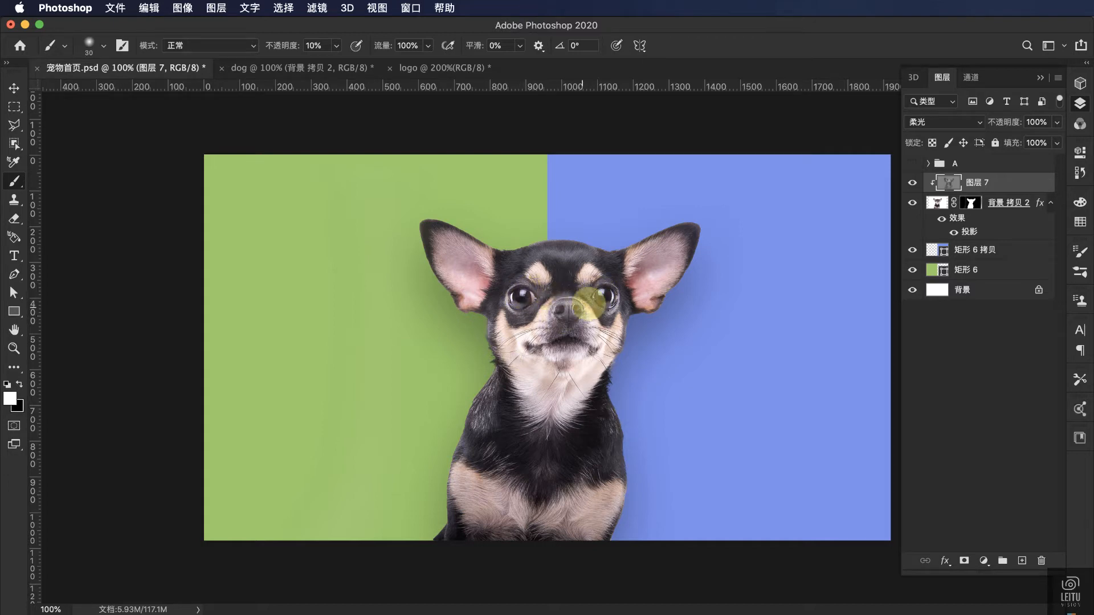
Step: Compare the dog with the clipped gray shading layer hidden and shown
{"action": "left_click", "coordinate": [914, 184]}
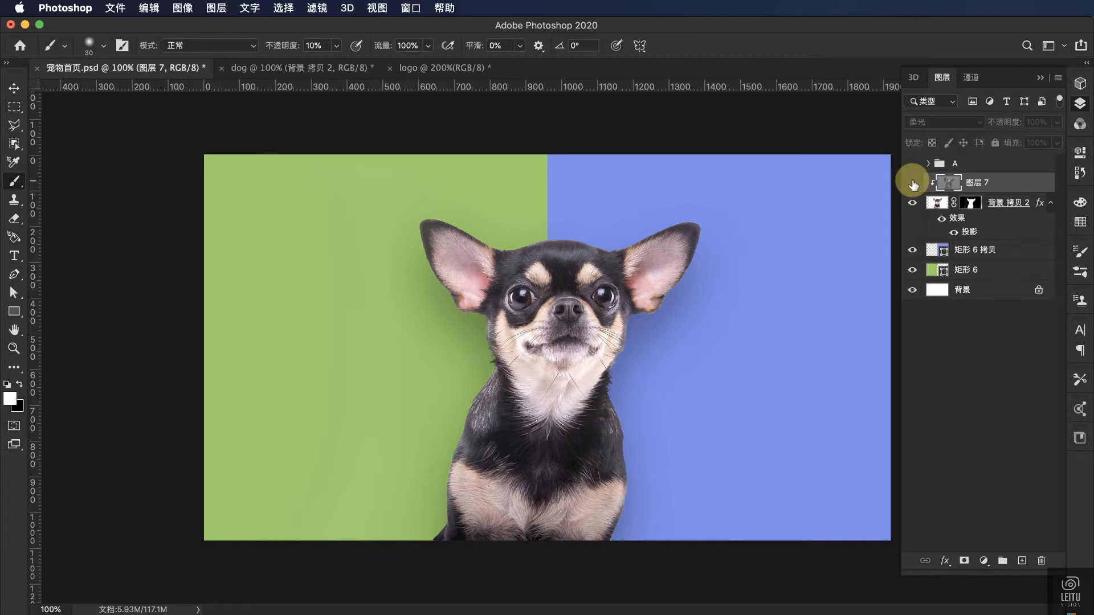
{"action": "left_click", "coordinate": [913, 184]}
{"action": "left_click", "coordinate": [913, 184]}
{"action": "left_click", "coordinate": [913, 183]}
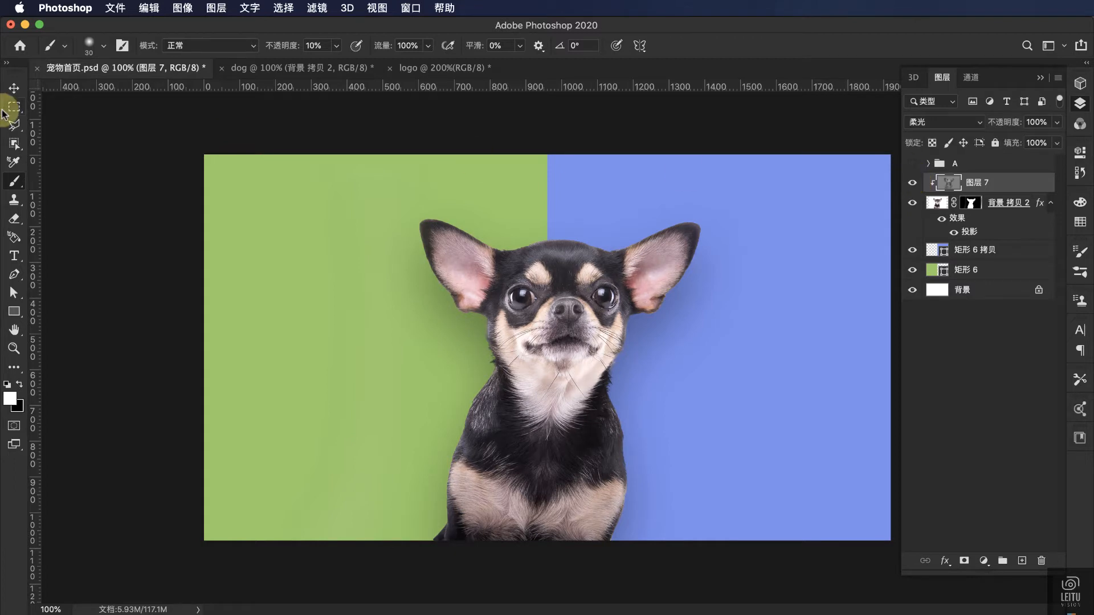
Step: Copy "PET DOG" from the Notes app and add it as white Anton text on the green half, above layer 图层 7
{"action": "left_click", "coordinate": [14, 88]}
{"action": "left_click", "coordinate": [996, 208]}
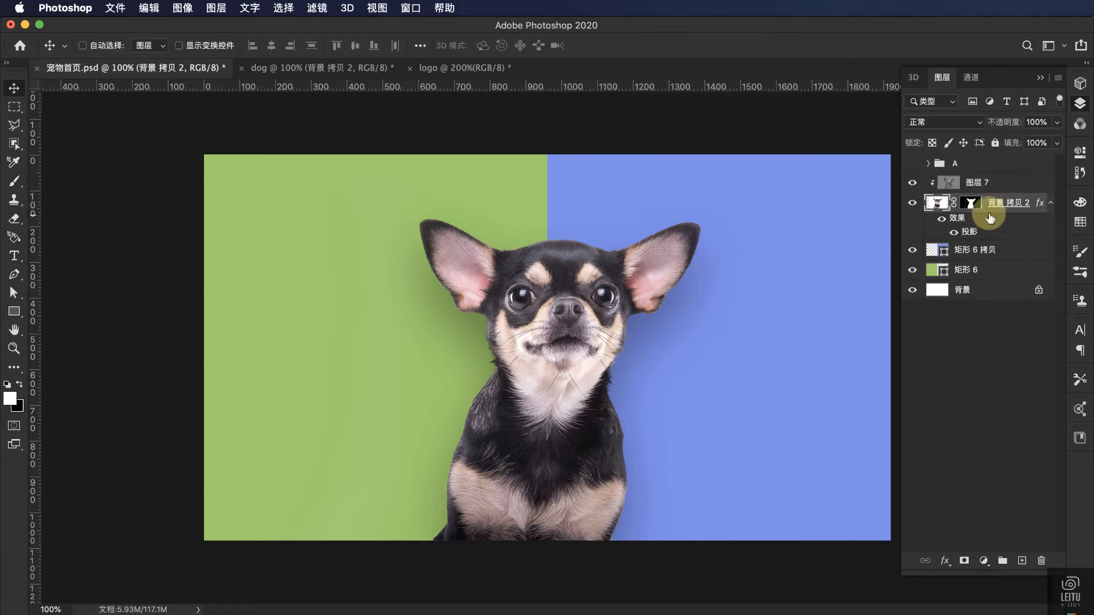
{"action": "left_click", "coordinate": [972, 182]}
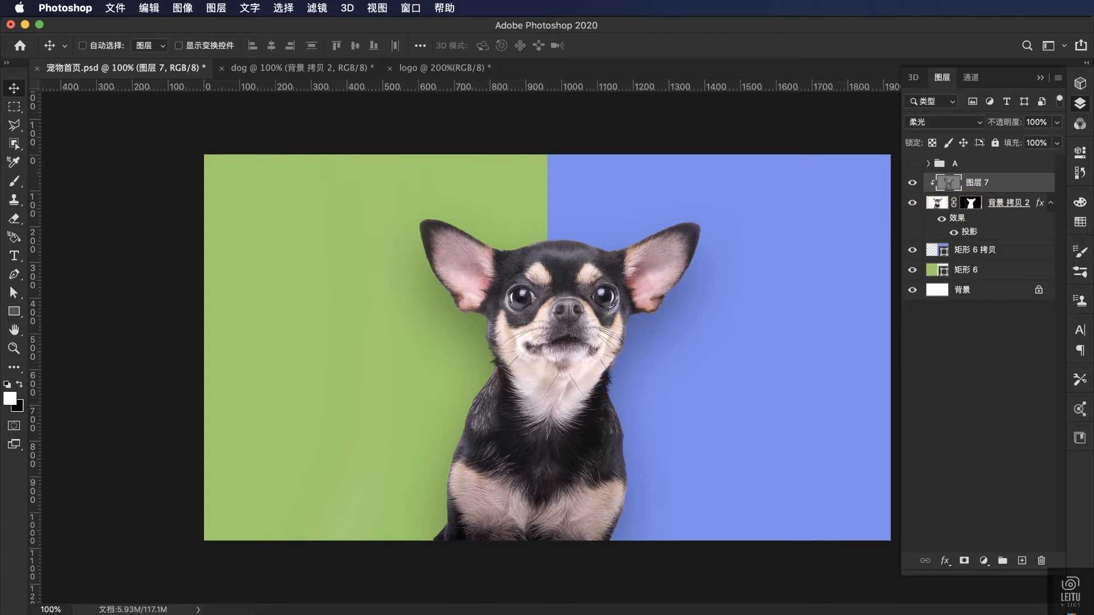
{"action": "left_click", "coordinate": [509, 599]}
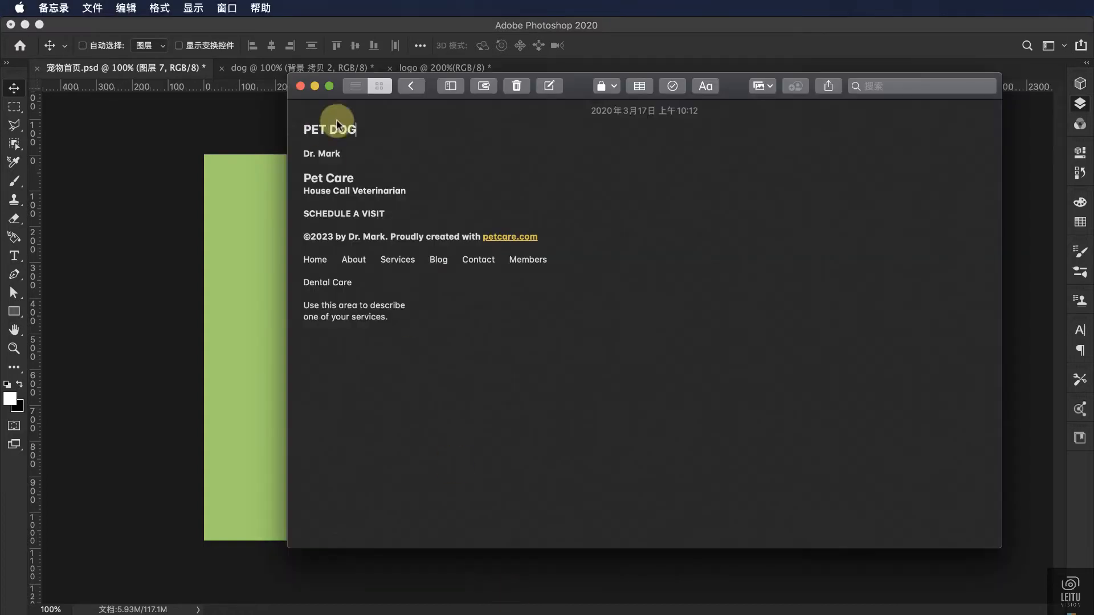
{"action": "left_click_drag", "start_coordinate": [359, 130], "coordinate": [286, 130]}
{"action": "left_click", "coordinate": [217, 182]}
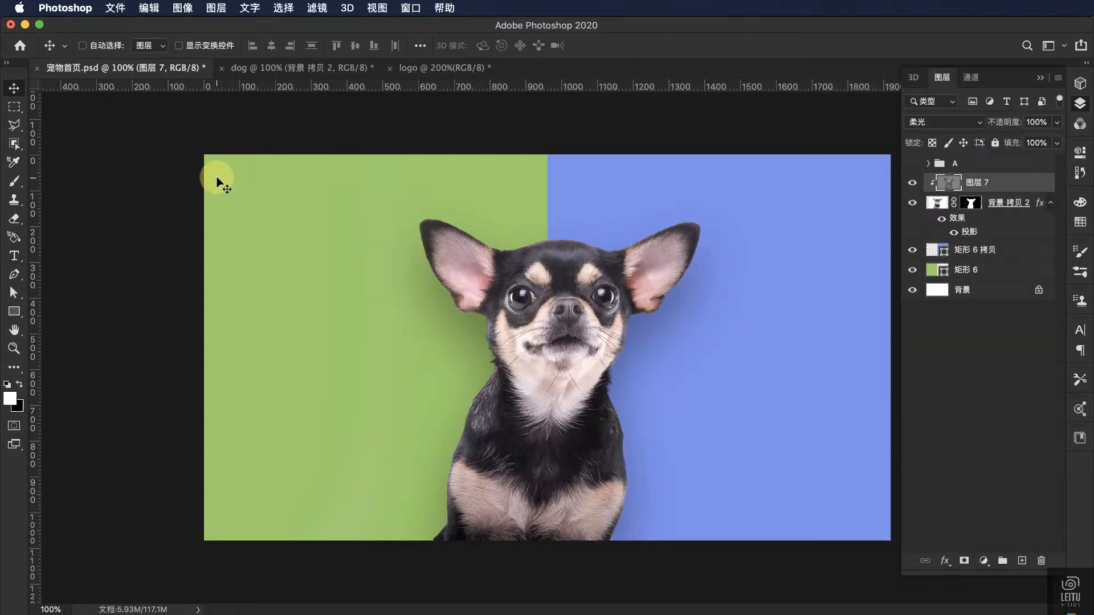
{"action": "left_click", "coordinate": [14, 257]}
{"action": "left_click", "coordinate": [315, 328]}
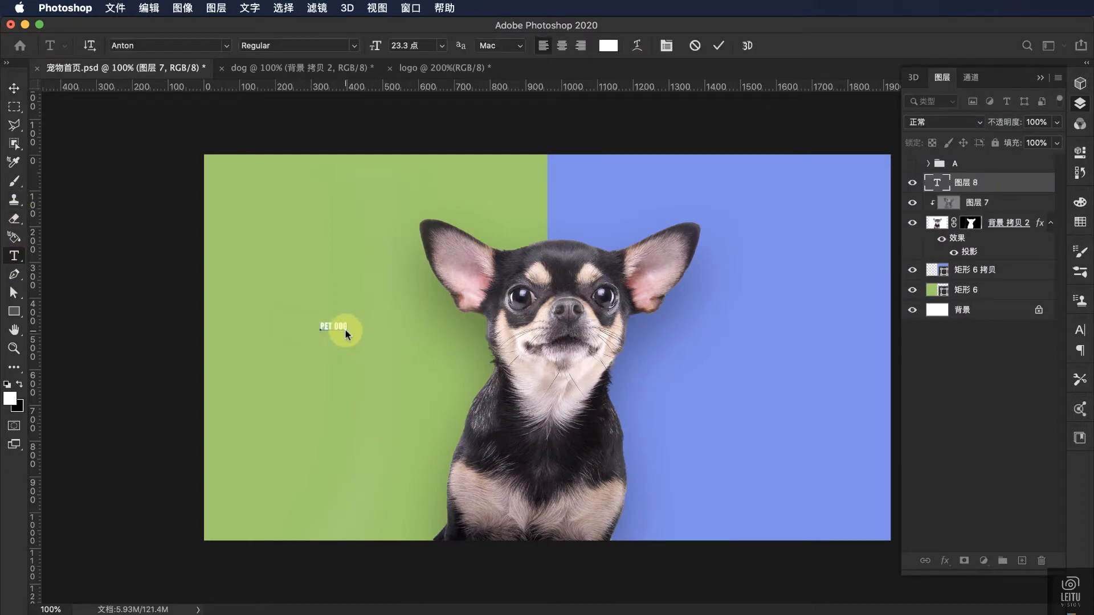
Step: Set the font size of the PET DOG text to 410 points
{"action": "left_click", "coordinate": [406, 46]}
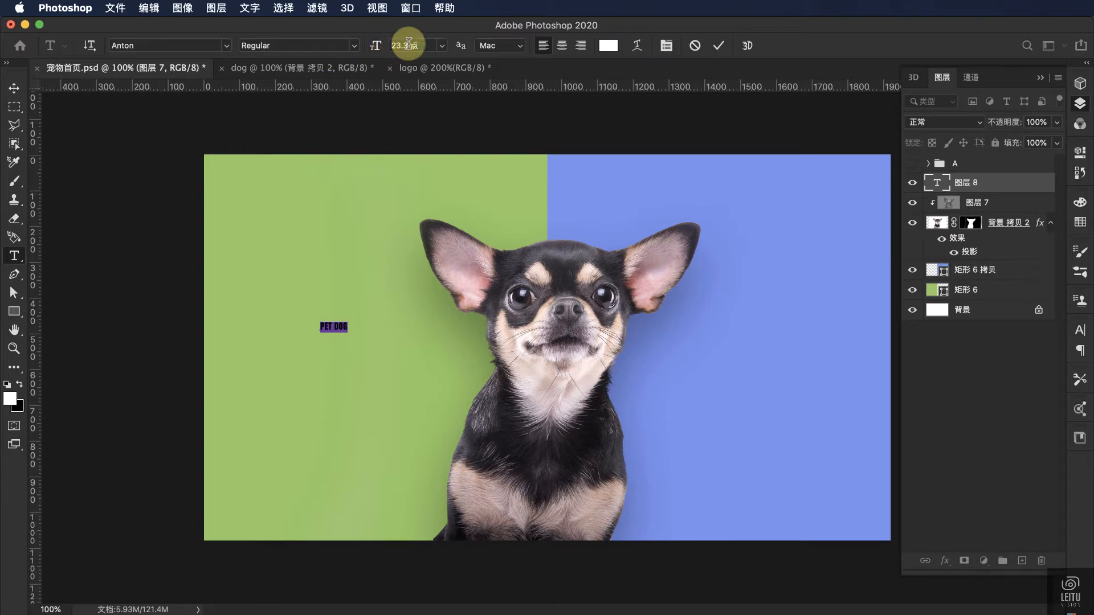
{"action": "type", "text": "400"}
{"action": "key", "text": "Return"}
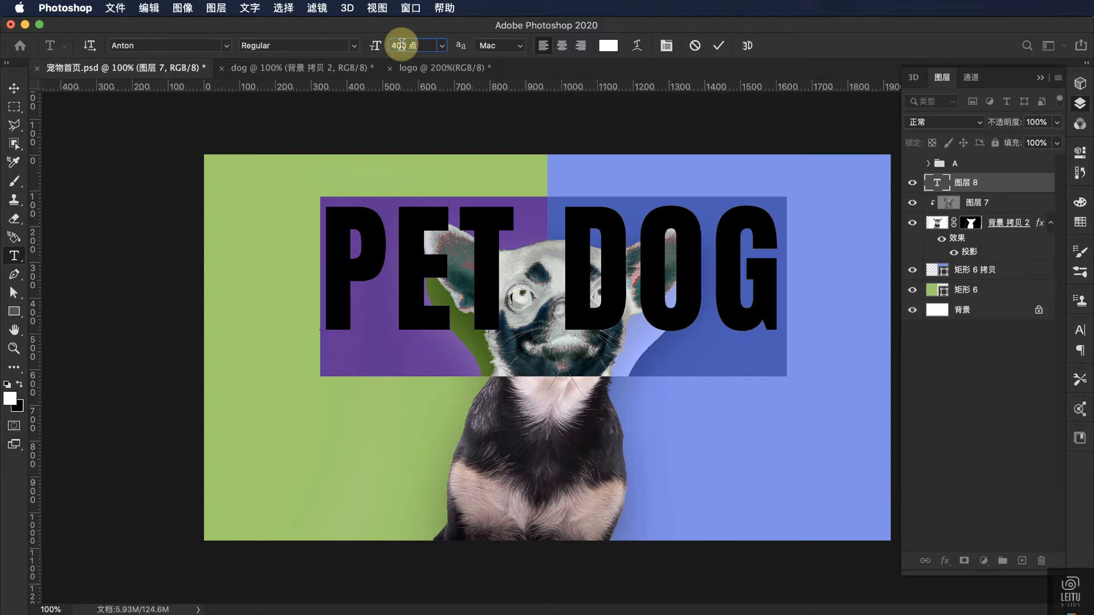
{"action": "type", "text": "410"}
{"action": "key", "text": "Return"}
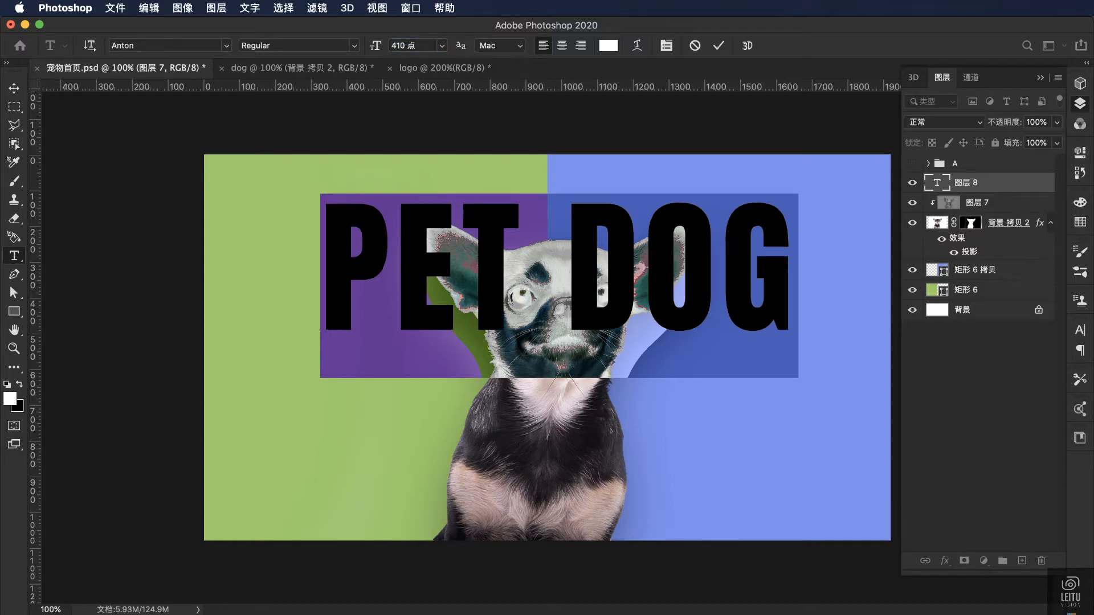
Step: Move the PET DOG text down across the dog and place its layer directly below the dog layer
{"action": "left_click", "coordinate": [12, 88]}
{"action": "left_click_drag", "start_coordinate": [621, 289], "coordinate": [632, 364]}
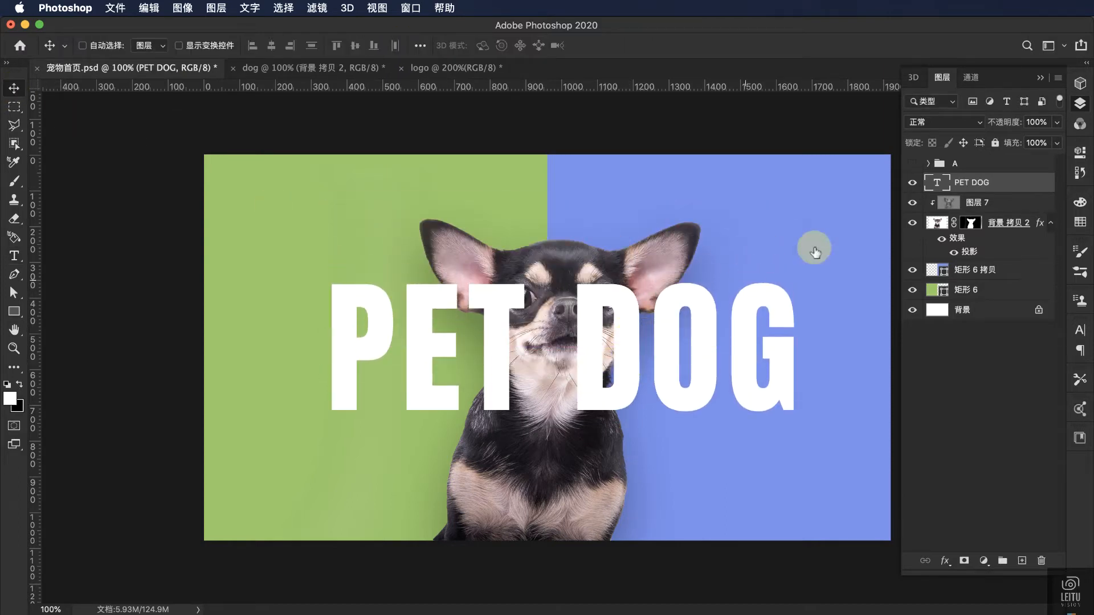
{"action": "left_click_drag", "start_coordinate": [1001, 184], "coordinate": [997, 252]}
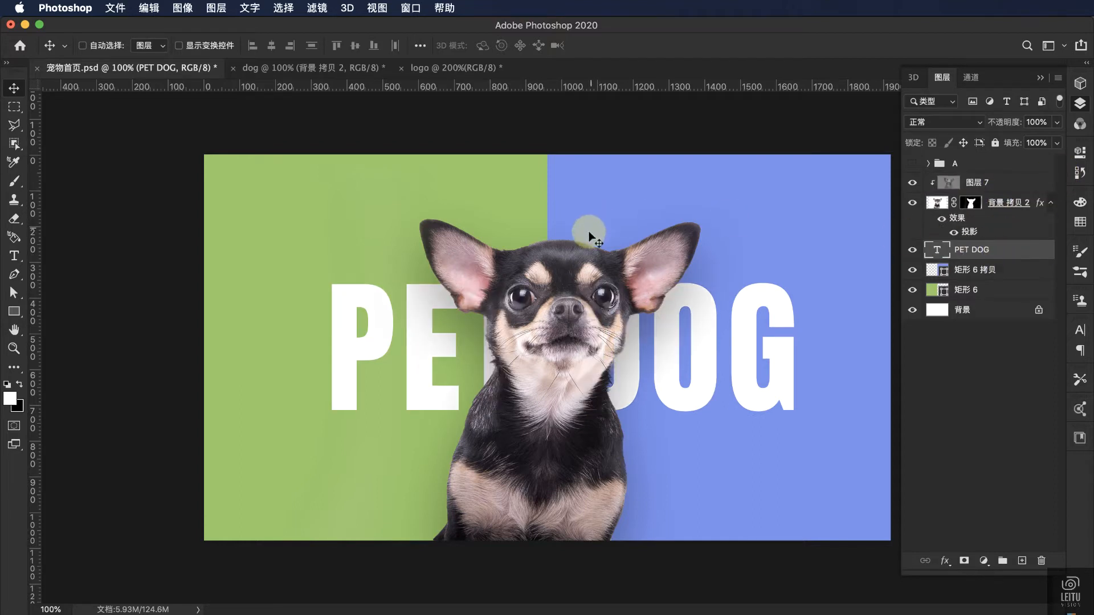
Step: Transform the PET DOG text to about 118% width and 101% height, and reposition it behind the dog
{"action": "key", "text": "super+t"}
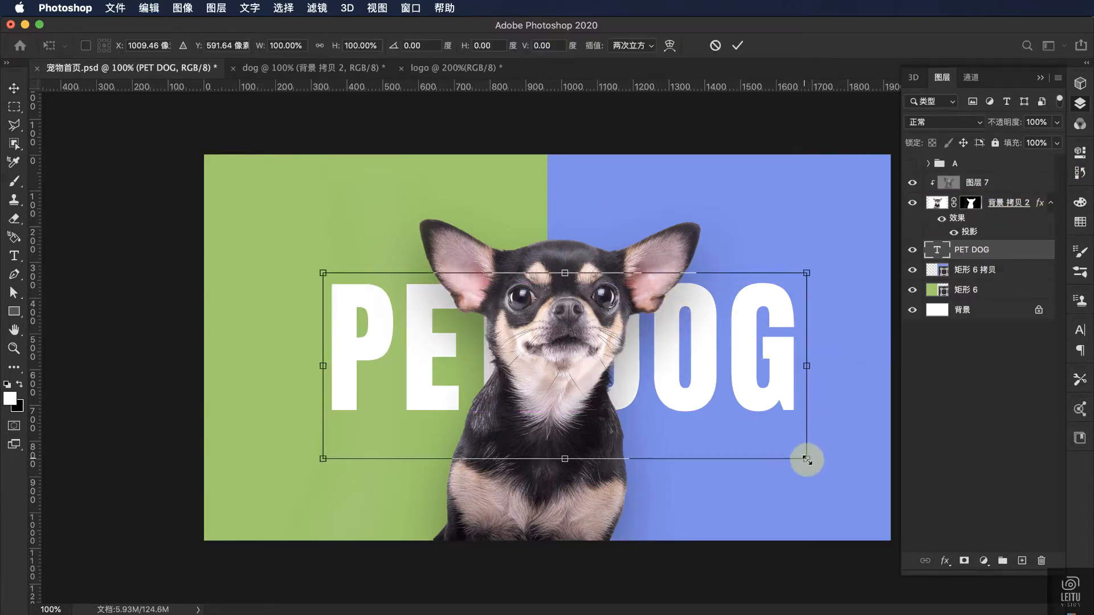
{"action": "left_click_drag", "start_coordinate": [807, 459], "coordinate": [847, 471]}
{"action": "left_click_drag", "start_coordinate": [561, 471], "coordinate": [561, 447]}
{"action": "mouse_move", "coordinate": [665, 349]}
{"action": "left_mouse_down"}
{"action": "mouse_move", "coordinate": [691, 354]}
{"action": "mouse_move", "coordinate": [678, 350]}
{"action": "left_mouse_up"}
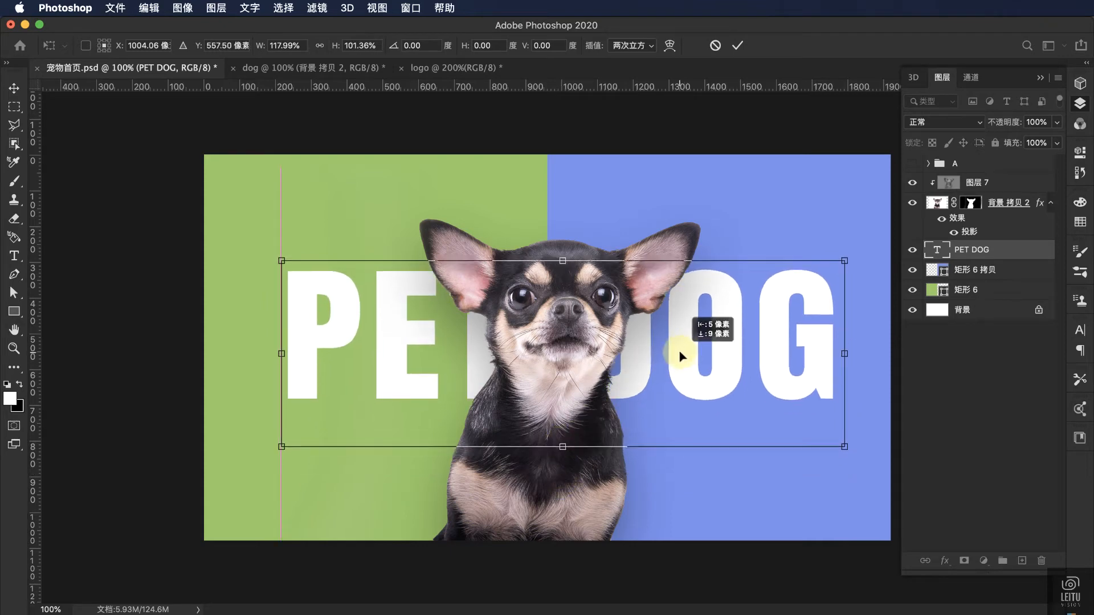
{"action": "key", "text": "shift+Left"}
{"action": "key", "text": "shift+Left"}
{"action": "key", "text": "Return"}
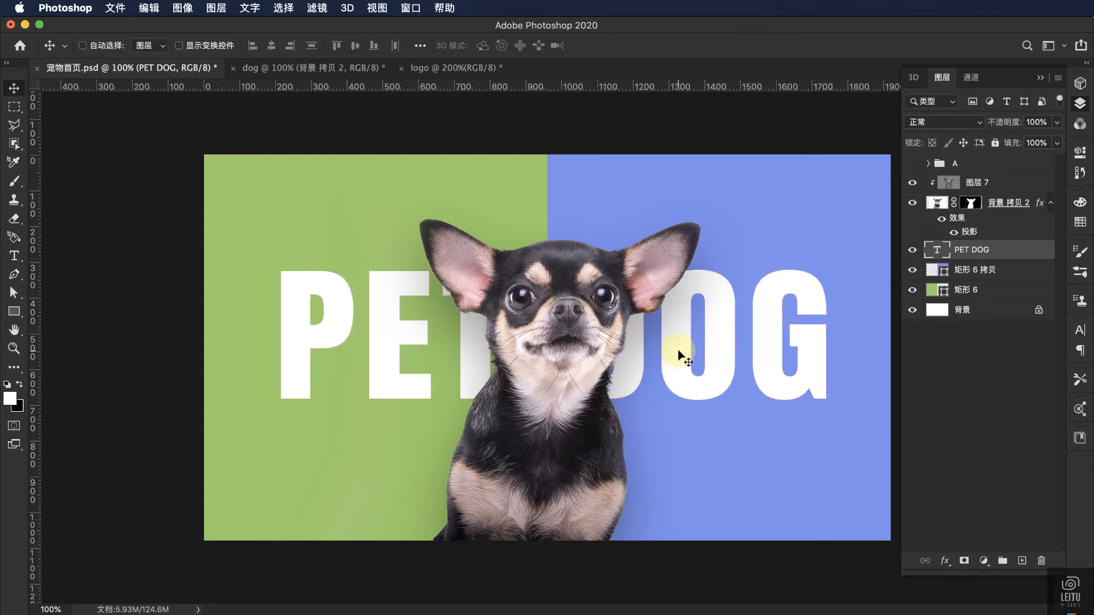
Step: Lower the PET DOG text layer's opacity to 20%
{"action": "left_click", "coordinate": [1056, 124]}
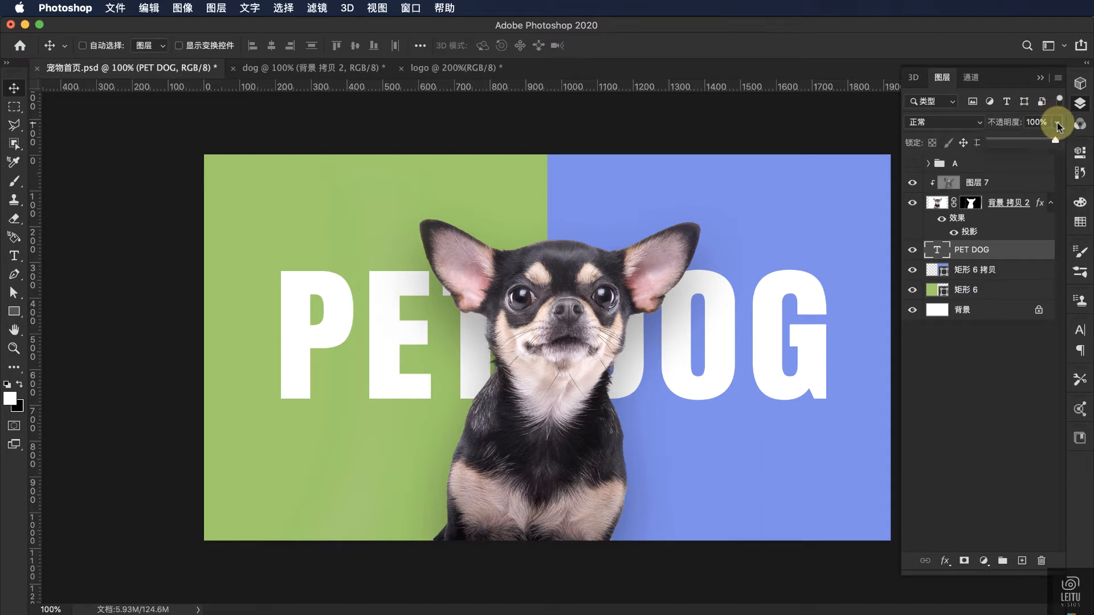
{"action": "left_click_drag", "start_coordinate": [1009, 143], "coordinate": [1005, 142]}
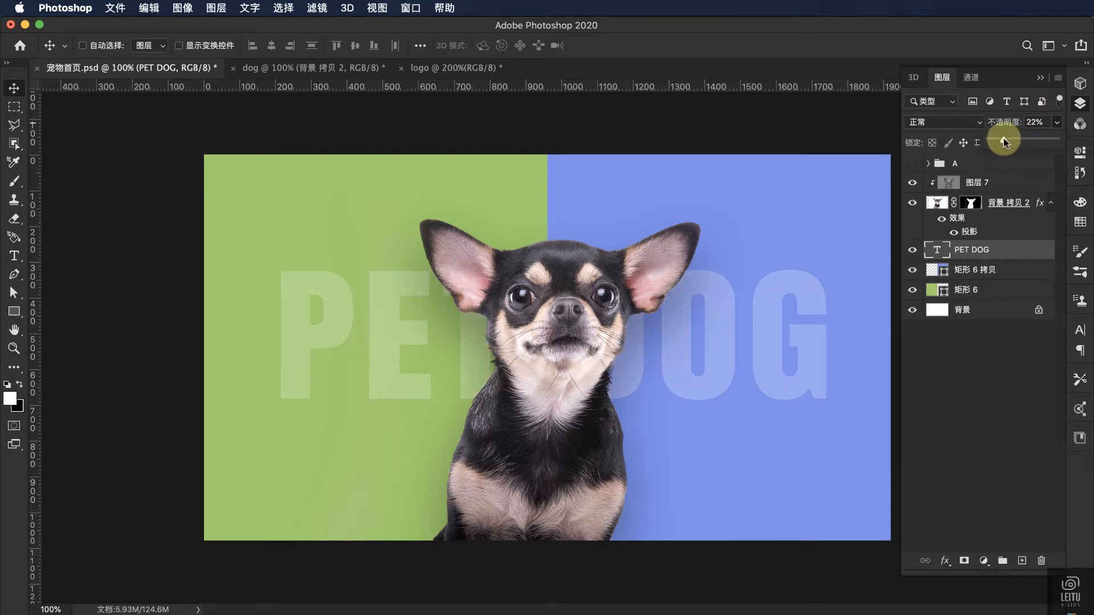
{"action": "left_click_drag", "start_coordinate": [1003, 142], "coordinate": [1001, 141]}
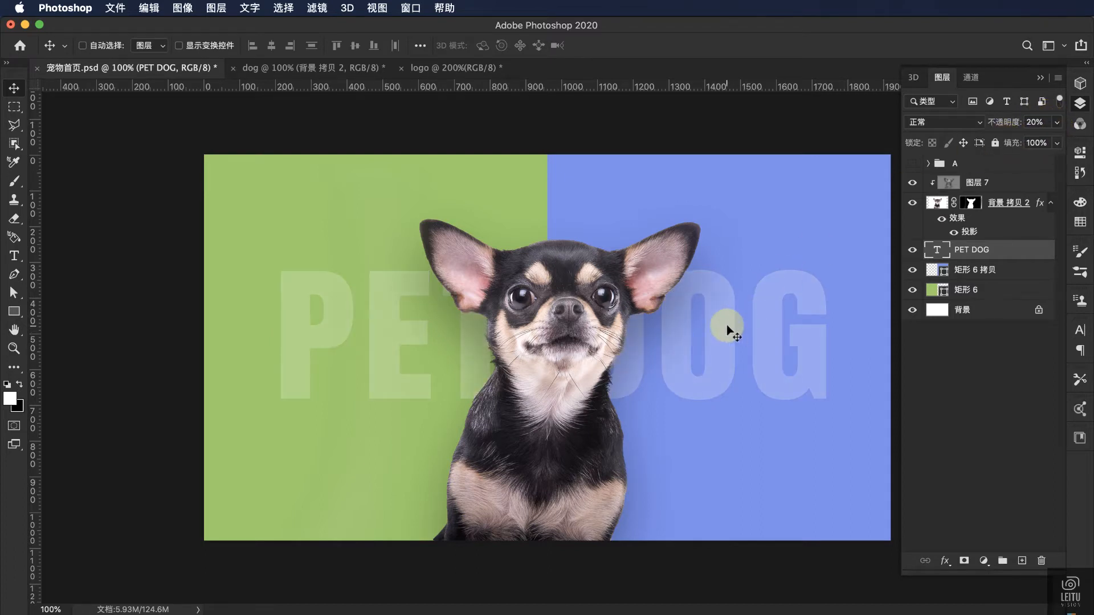
Step: Shift the PET DOG text slightly down and center it horizontally on the canvas using a full-width selection
{"action": "left_click_drag", "start_coordinate": [712, 331], "coordinate": [713, 346]}
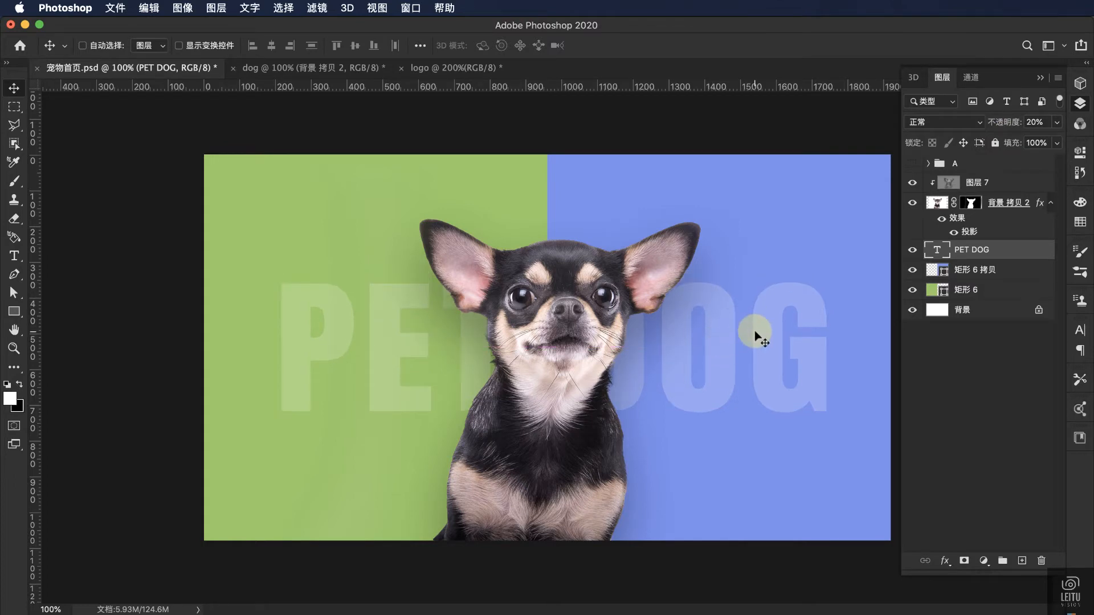
{"action": "left_click", "coordinate": [14, 106]}
{"action": "mouse_move", "coordinate": [141, 180]}
{"action": "left_mouse_down"}
{"action": "mouse_move", "coordinate": [141, 190]}
{"action": "mouse_move", "coordinate": [906, 349]}
{"action": "left_mouse_up"}
{"action": "left_click", "coordinate": [14, 88]}
{"action": "left_click", "coordinate": [271, 47]}
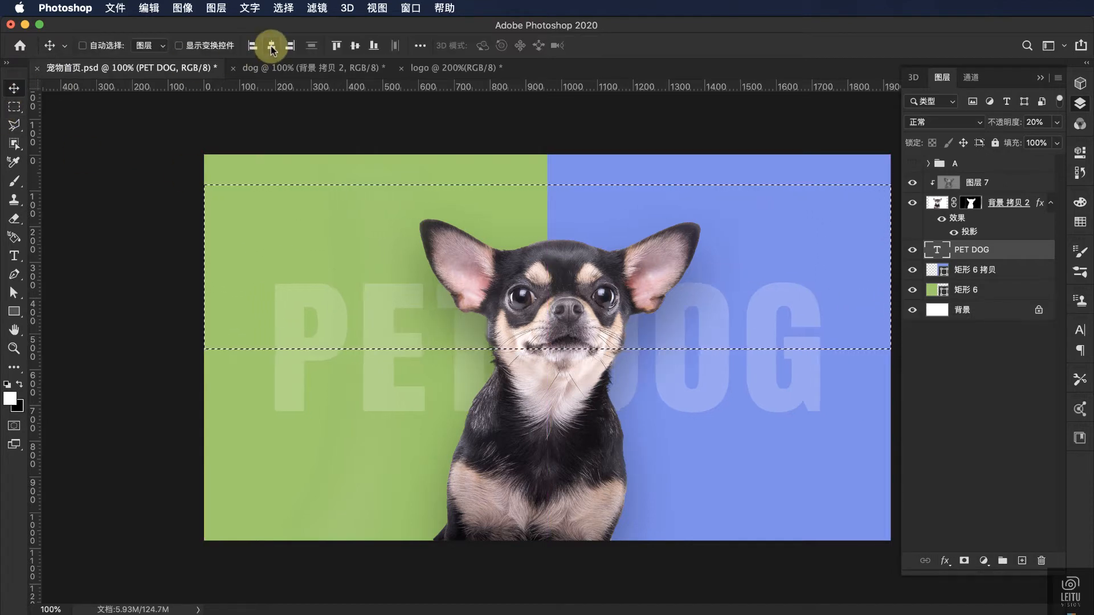
{"action": "key", "text": "super+d"}
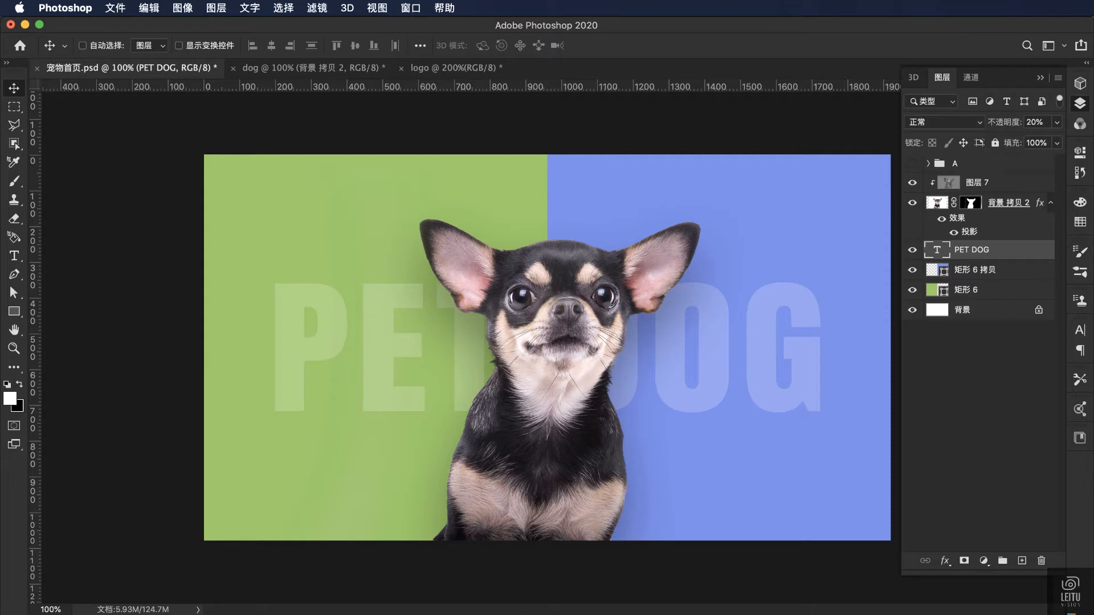
Step: Copy the navigation line "Home About Services Blog Contact Members" from the Notes app and return to Photoshop
{"action": "key", "text": "super+Tab"}
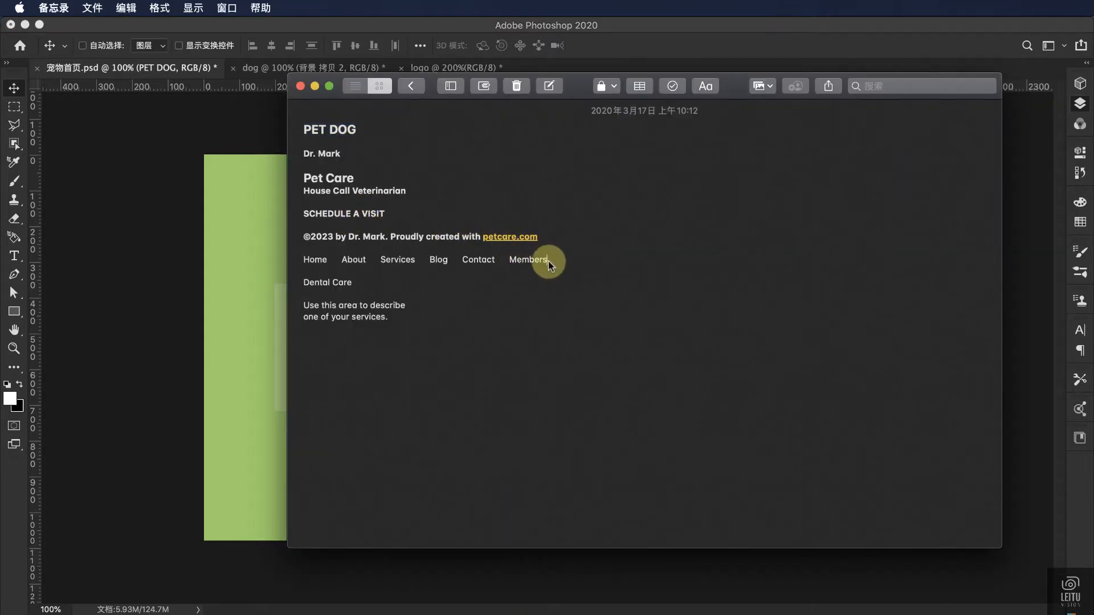
{"action": "left_click_drag", "start_coordinate": [528, 259], "coordinate": [305, 262]}
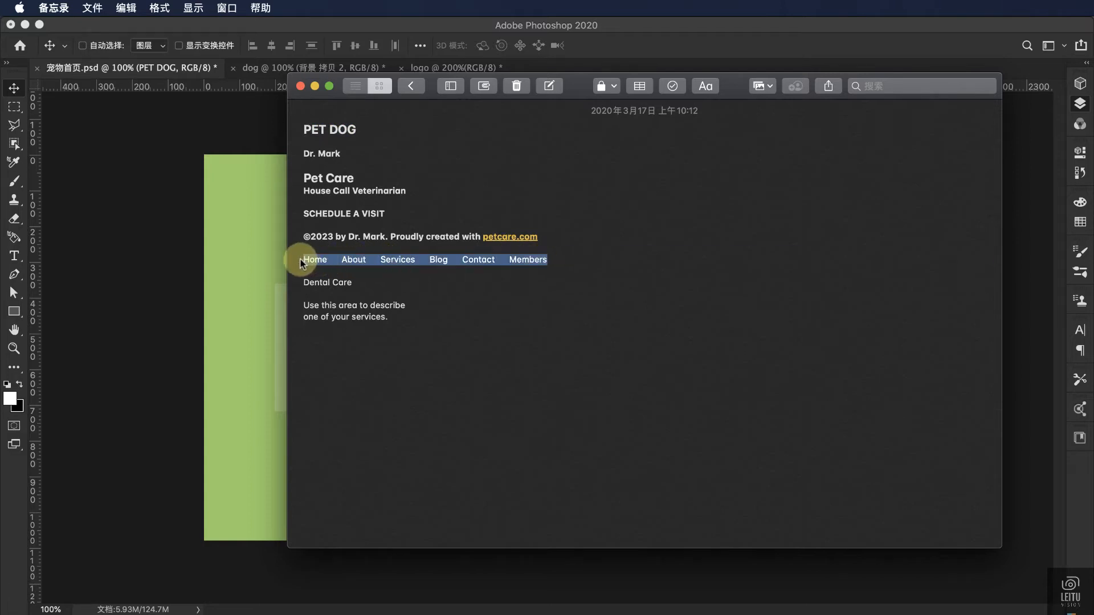
{"action": "left_click", "coordinate": [219, 255]}
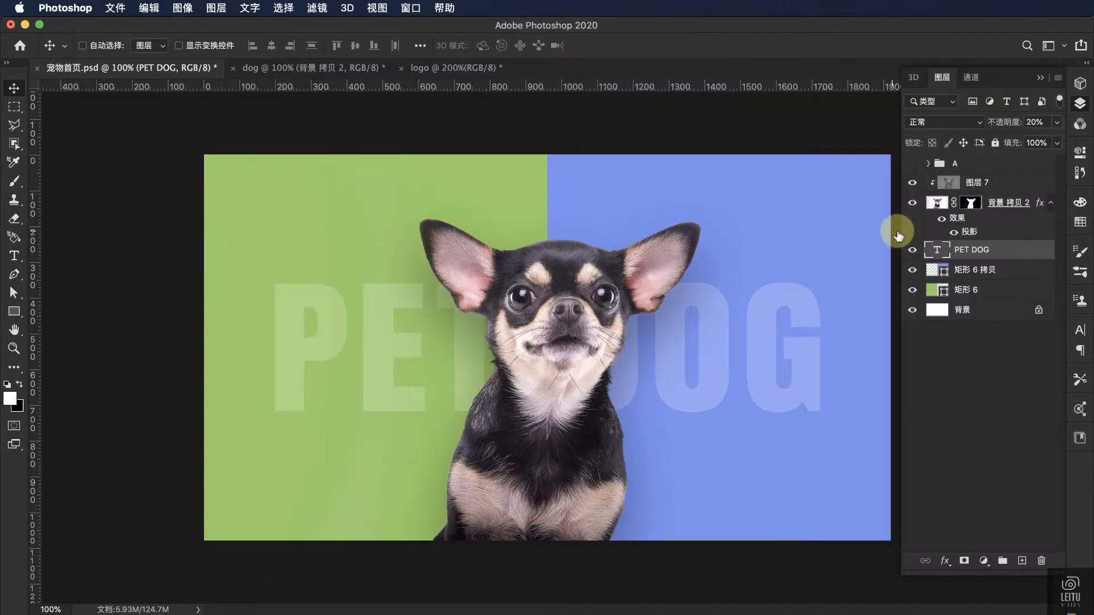
Step: Group the PET DOG text with the two background rectangle layers and name the group bg
{"action": "left_click", "coordinate": [973, 272]}
{"action": "left_click", "coordinate": [972, 291], "text": "super"}
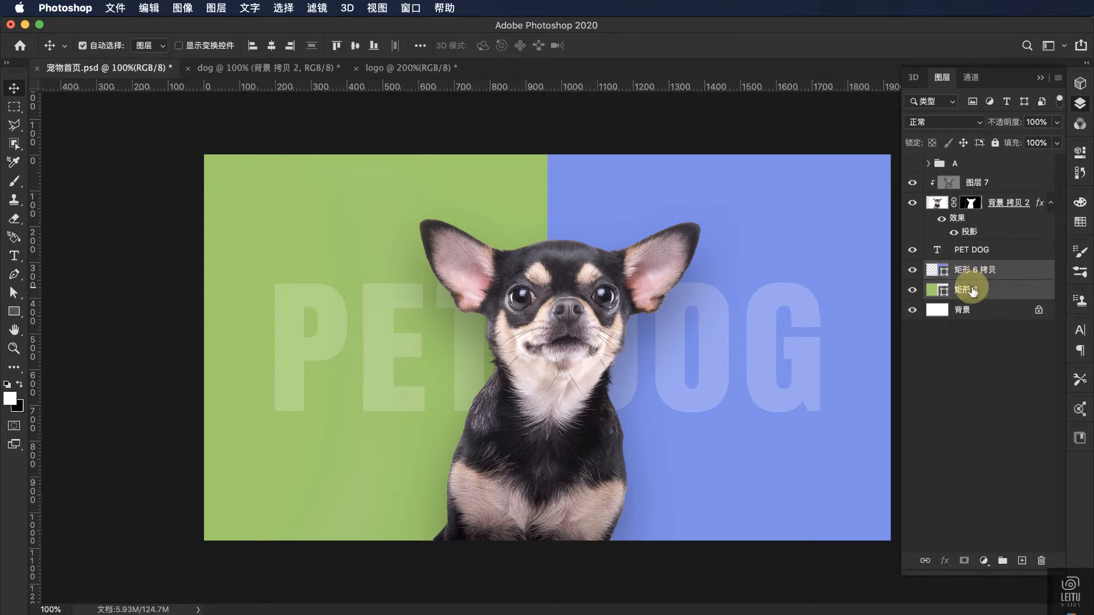
{"action": "left_click", "coordinate": [975, 253], "text": "super"}
{"action": "key", "text": "super+g"}
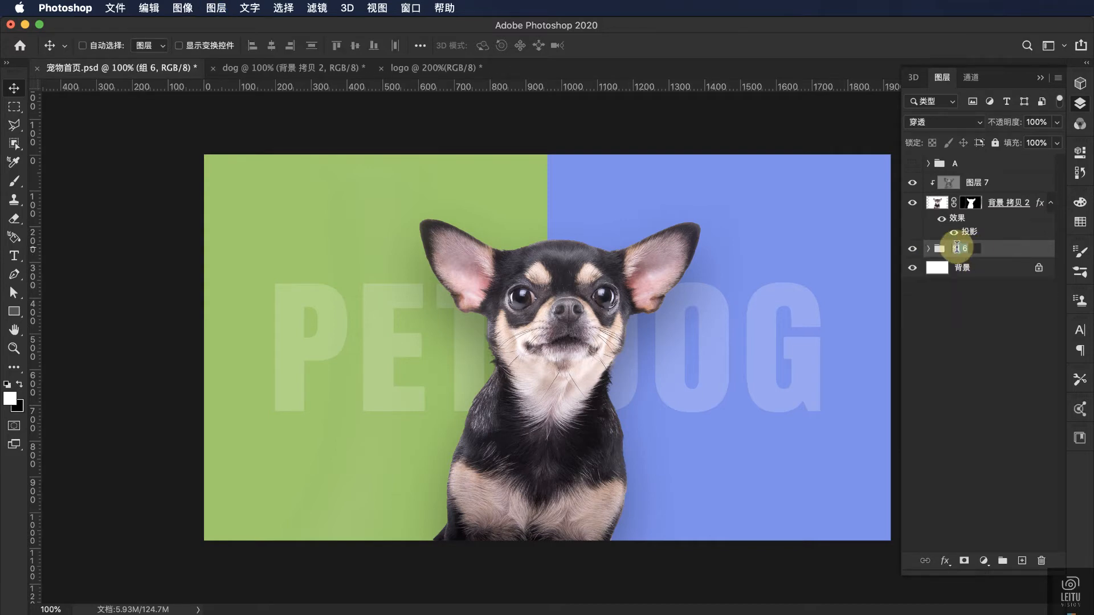
{"action": "type", "text": "bg"}
{"action": "key", "text": "Return"}
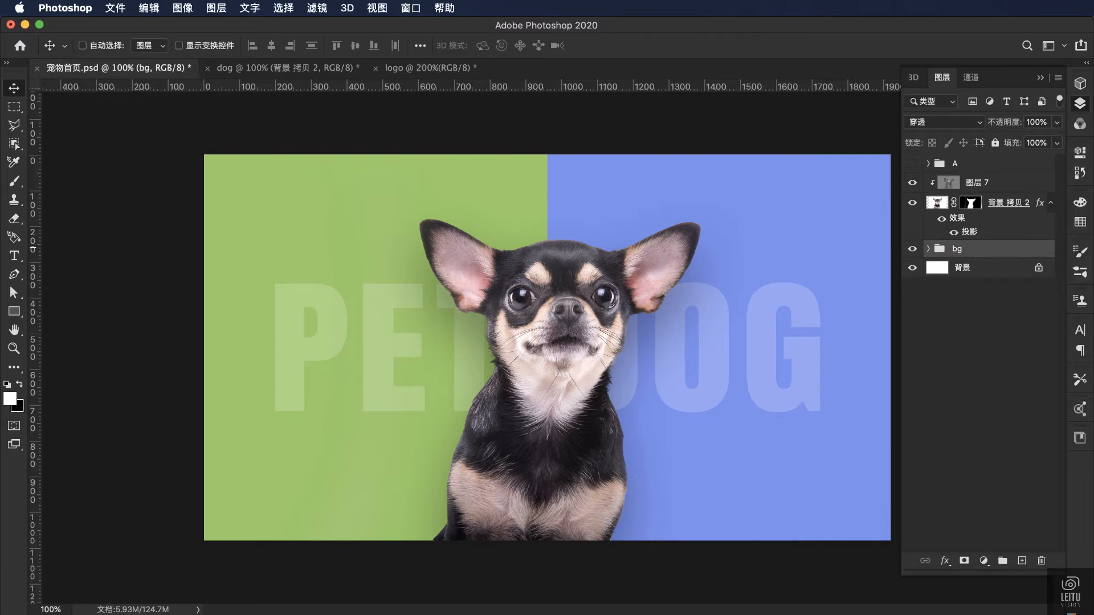
{"action": "left_click", "coordinate": [957, 250]}
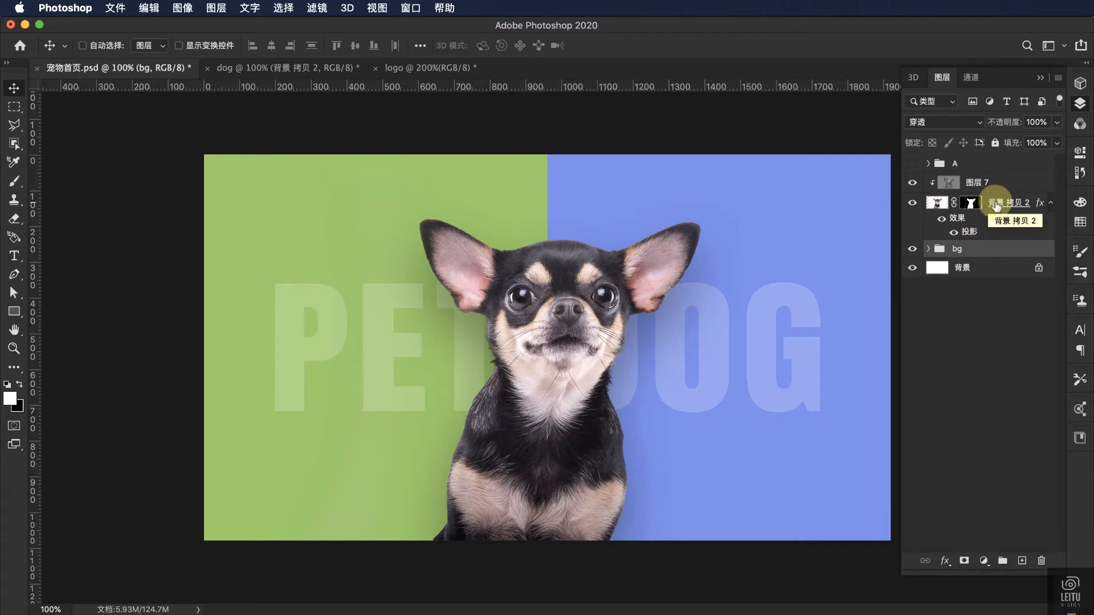
Step: Paste the navigation line "Home About Services Blog Contact Members" as a new text layer above 图层 7, near the canvas's top edge
{"action": "left_click", "coordinate": [976, 181]}
{"action": "left_click", "coordinate": [15, 256]}
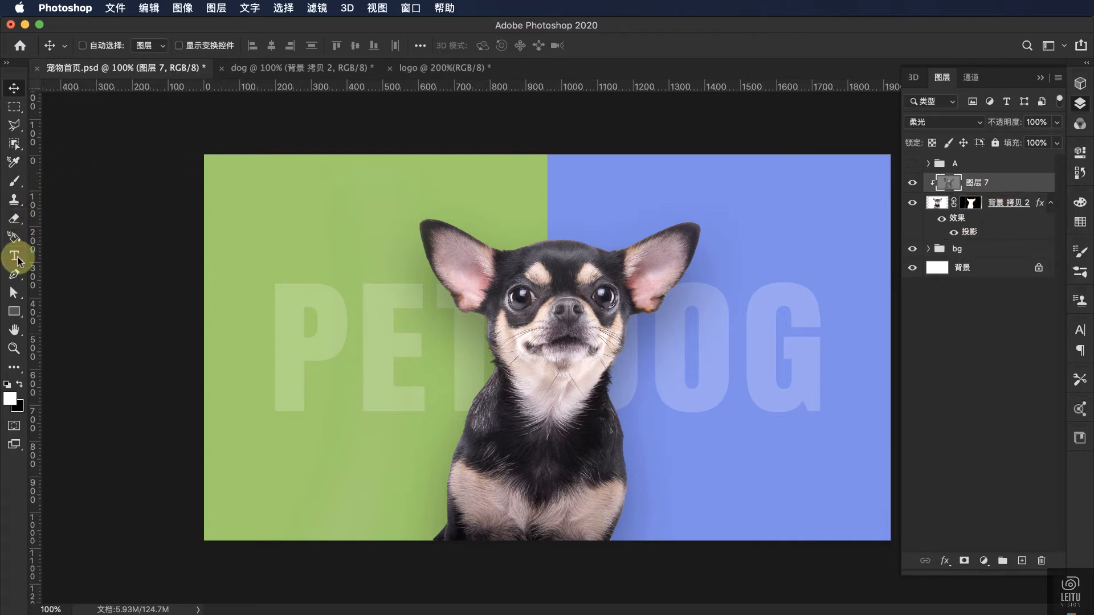
{"action": "left_click", "coordinate": [500, 177]}
{"action": "type", "text": "HOME"}
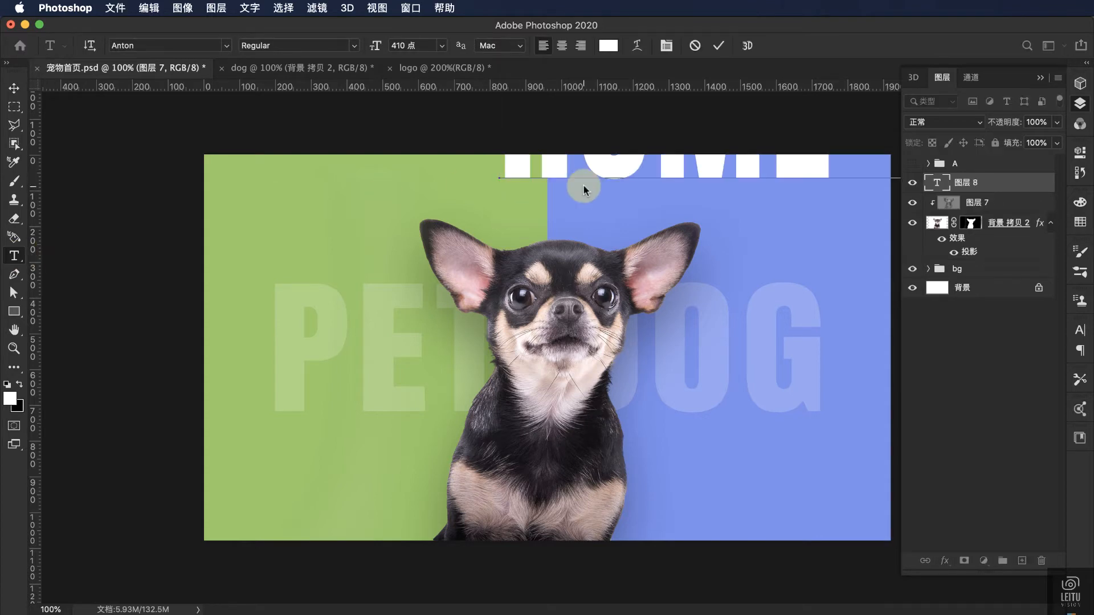
Step: Set the whole navigation text to 14 pt in the Verdana font
{"action": "key", "text": "super+a"}
{"action": "left_click", "coordinate": [442, 45]}
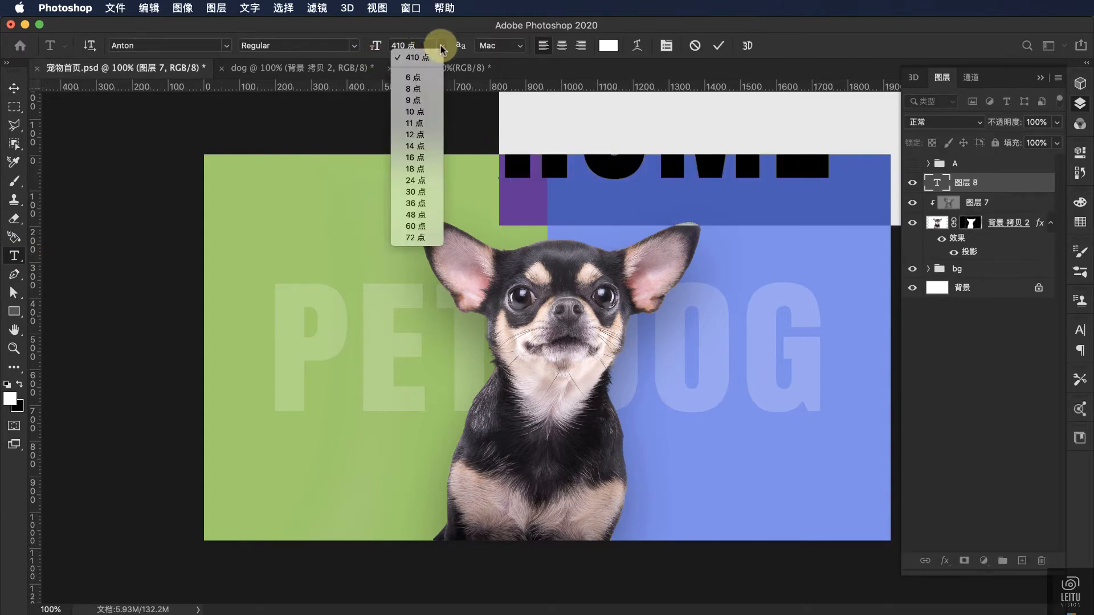
{"action": "left_click", "coordinate": [416, 145]}
{"action": "left_click", "coordinate": [226, 46]}
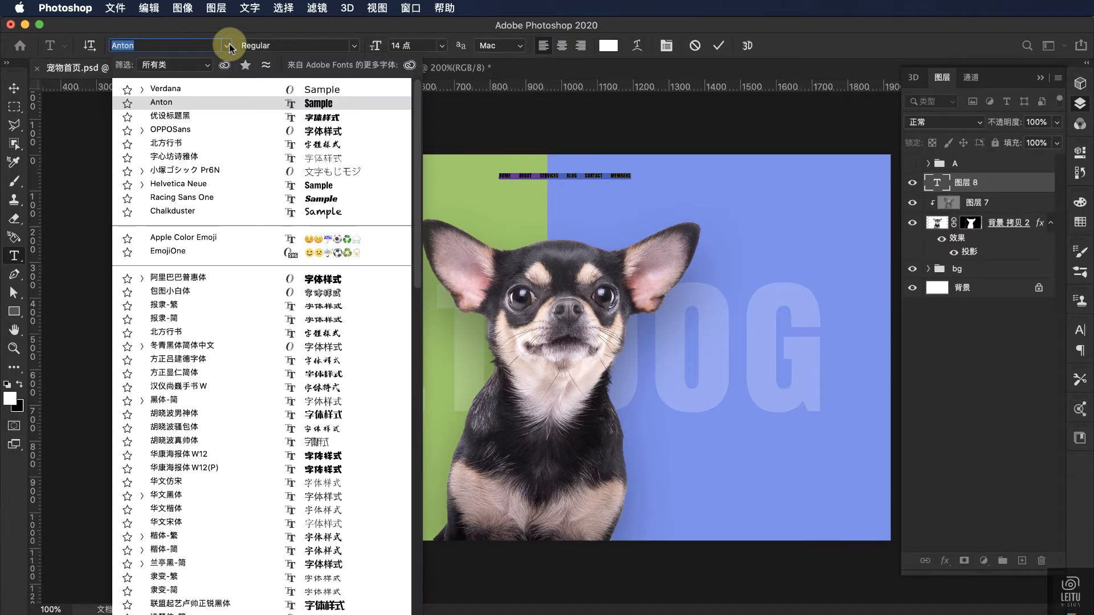
{"action": "left_click", "coordinate": [205, 85]}
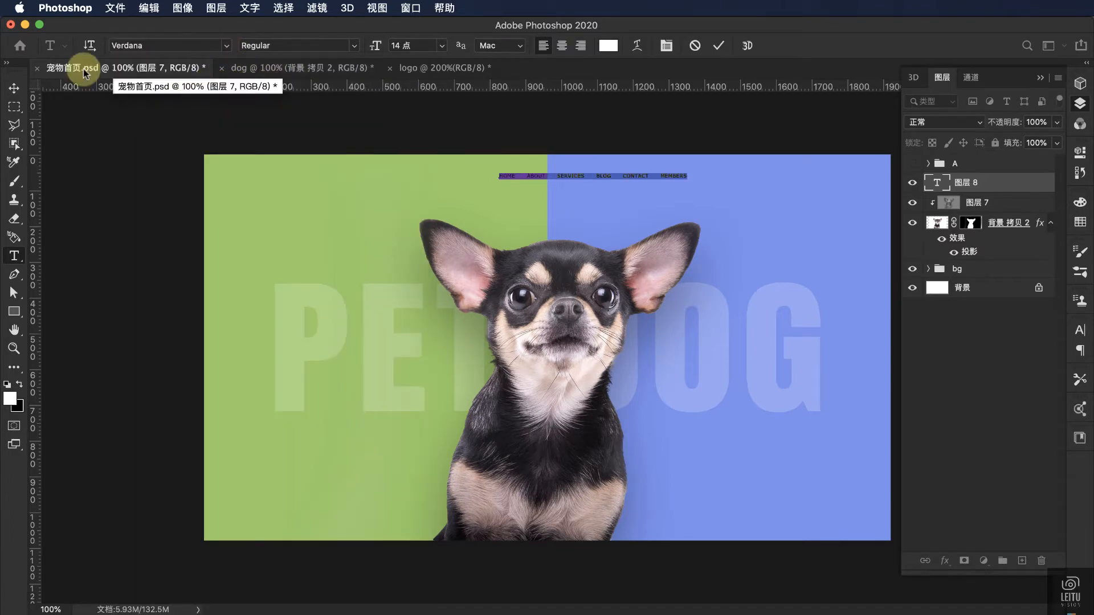
{"action": "left_click", "coordinate": [588, 172]}
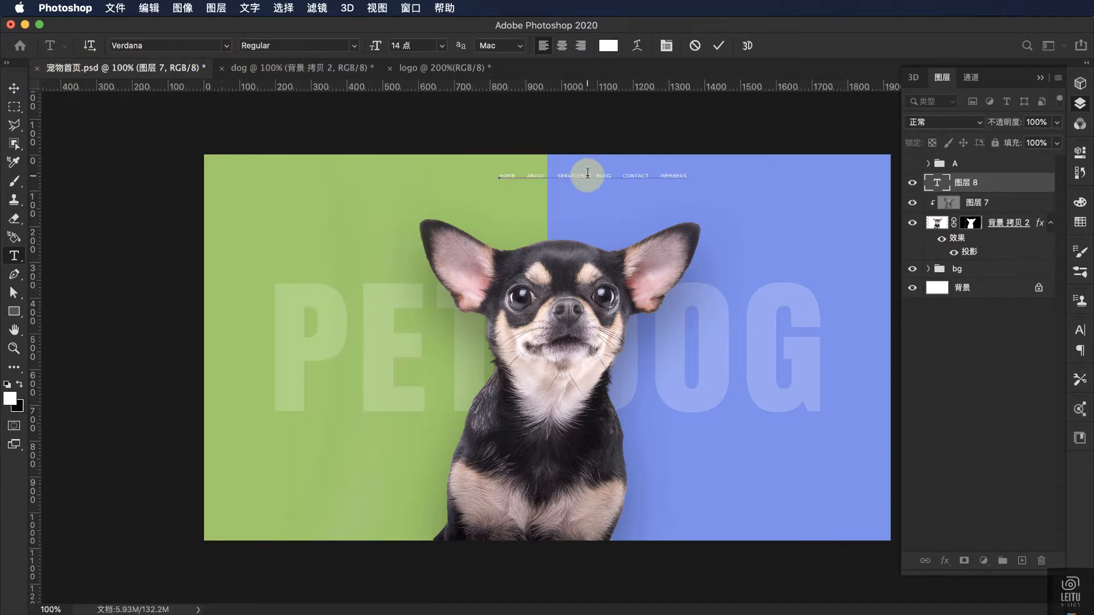
Step: Move the navigation text above the horizontal header guide and center it roughly on the green and blue split, checking against the guides
{"action": "key", "text": "super+plus"}
{"action": "scroll", "coordinate": [588, 175], "scroll_direction": "up", "scroll_amount": 10}
{"action": "scroll", "coordinate": [588, 176], "scroll_direction": "down", "scroll_amount": 2}
{"action": "scroll", "coordinate": [587, 175], "scroll_direction": "right", "scroll_amount": 2}
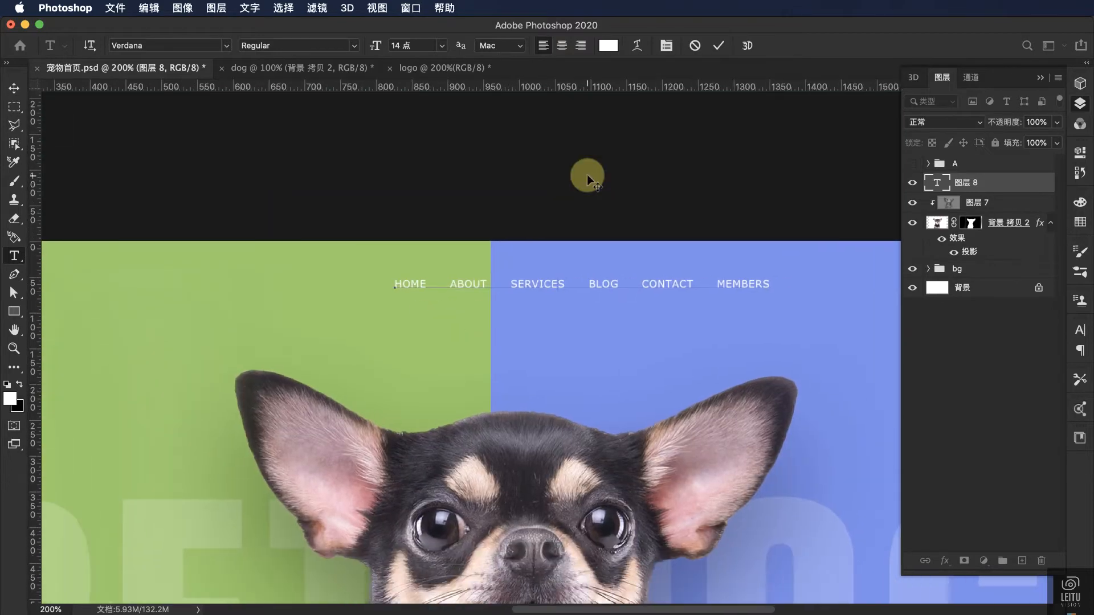
{"action": "left_click", "coordinate": [13, 87]}
{"action": "left_click_drag", "start_coordinate": [638, 283], "coordinate": [552, 270]}
{"action": "key", "text": "super+semicolon"}
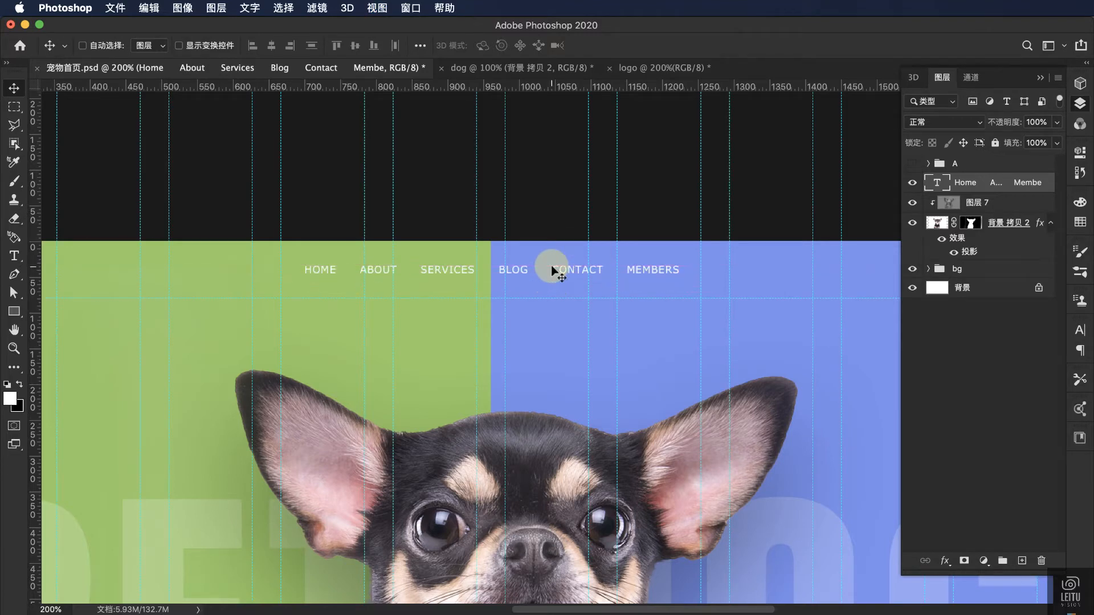
{"action": "key", "text": "Right"}
{"action": "key", "text": "Right"}
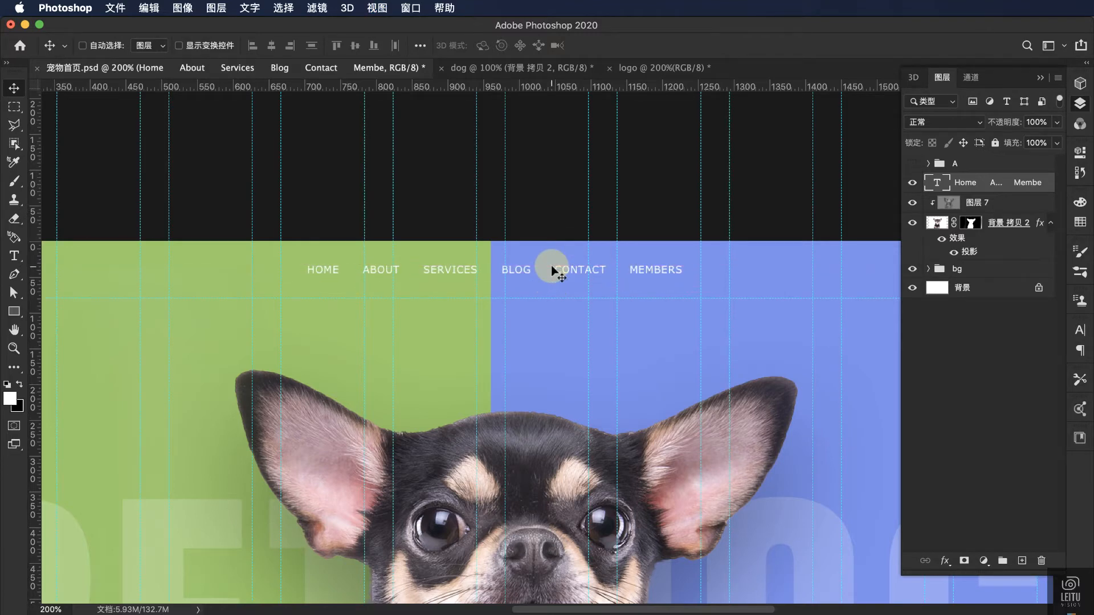
{"action": "key", "text": "super+semicolon"}
{"action": "key", "text": "Right"}
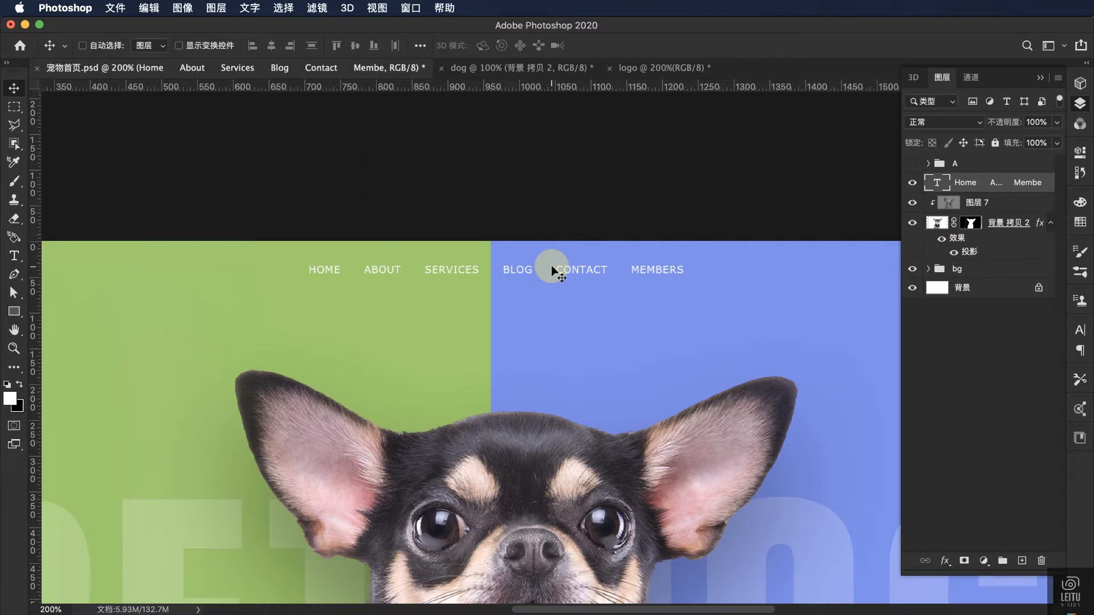
{"action": "key", "text": "super+minus"}
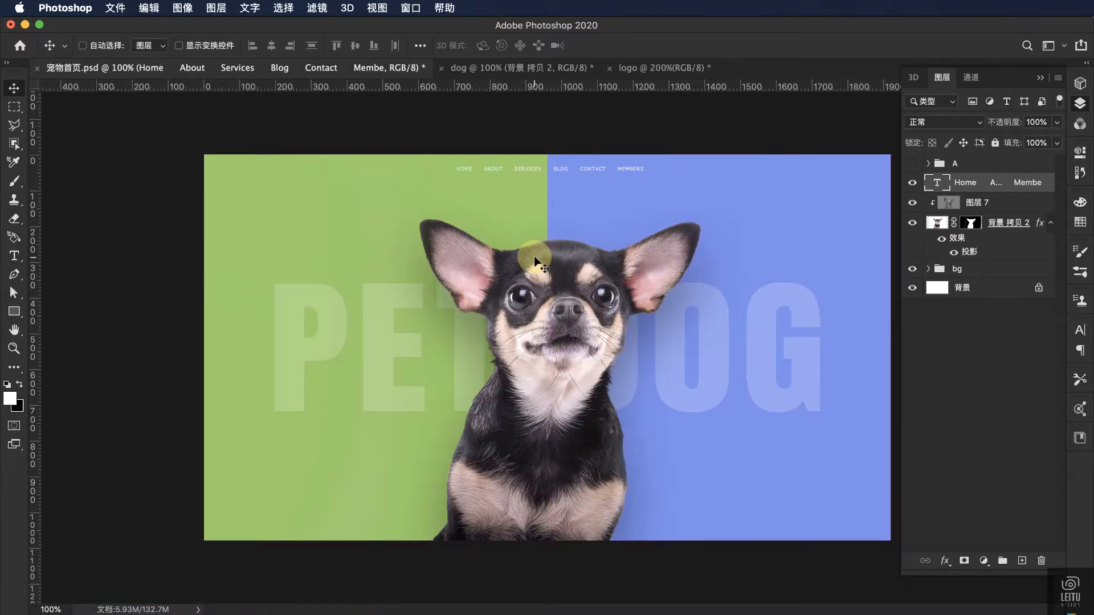
Step: Draw a white 39 by 3 px rectangle under HOME and round all its corners with a 1.5 px radius
{"action": "key", "text": "super+equal"}
{"action": "scroll", "coordinate": [534, 260], "scroll_direction": "up", "scroll_amount": 5}
{"action": "scroll", "coordinate": [534, 259], "scroll_direction": "left", "scroll_amount": 3}
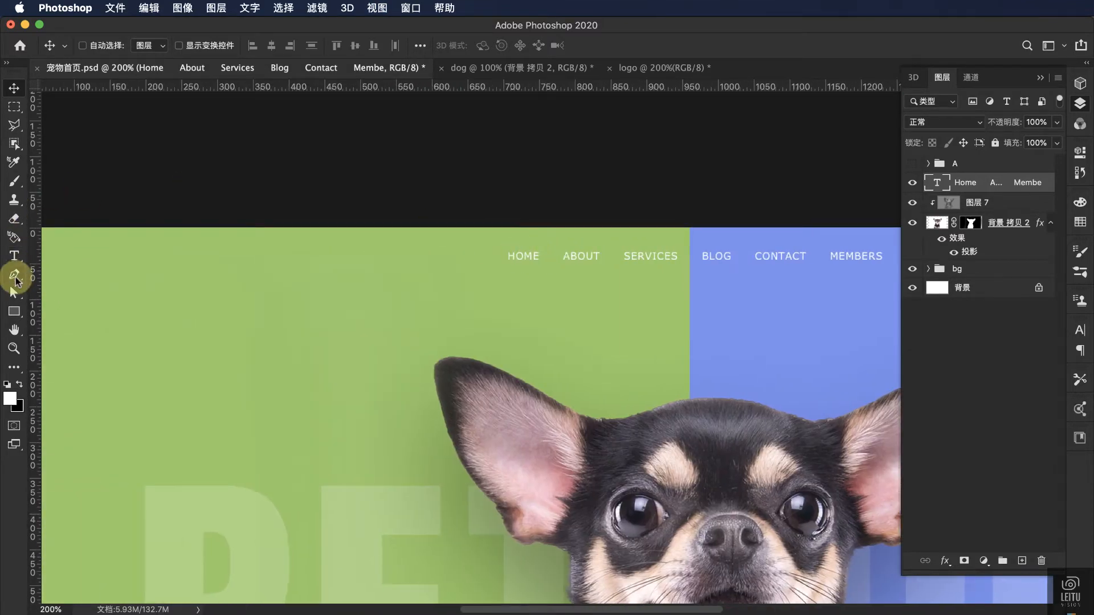
{"action": "left_click", "coordinate": [14, 311]}
{"action": "left_click_drag", "start_coordinate": [511, 265], "coordinate": [540, 266]}
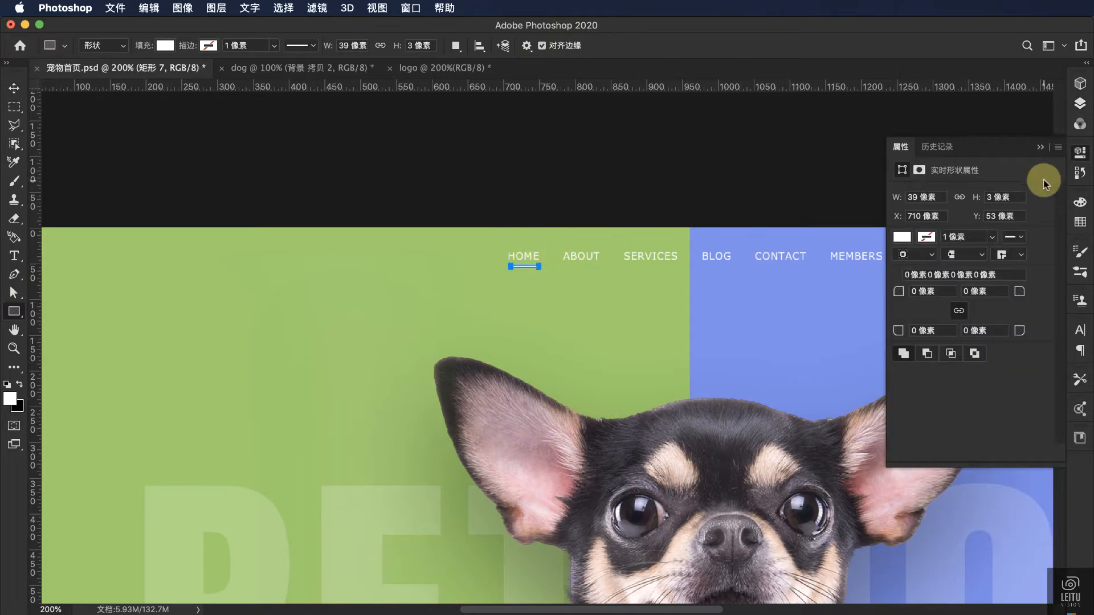
{"action": "left_click_drag", "start_coordinate": [919, 292], "coordinate": [901, 292]}
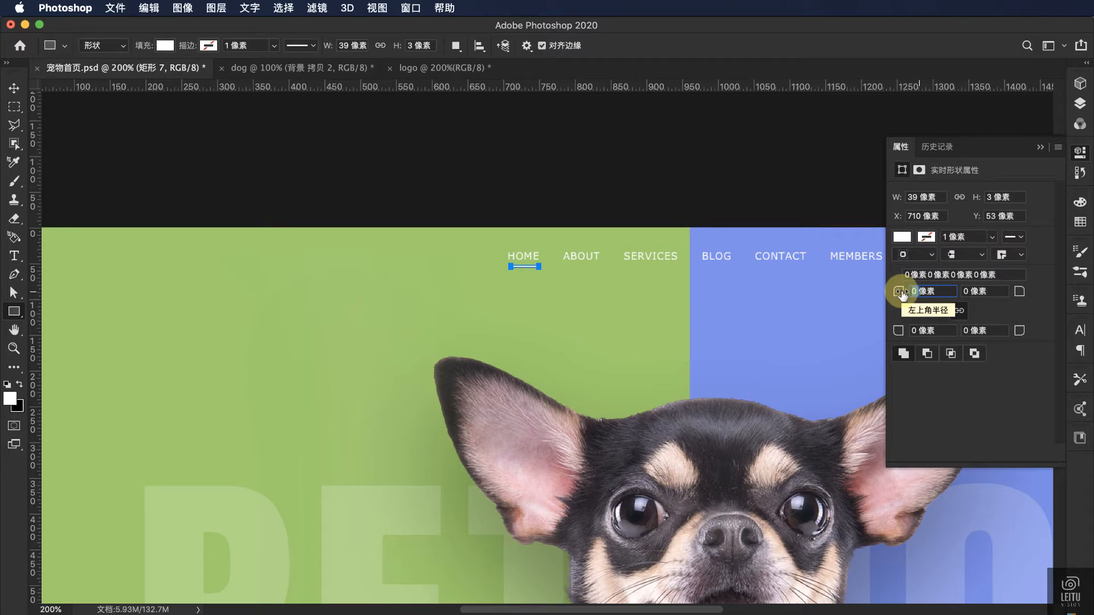
{"action": "type", "text": "1.5"}
{"action": "key", "text": "Return"}
Step: Shift the underline to X 708 px, Y 57 px so it sits centered beneath HOME with a small gap
{"action": "left_click", "coordinate": [13, 88]}
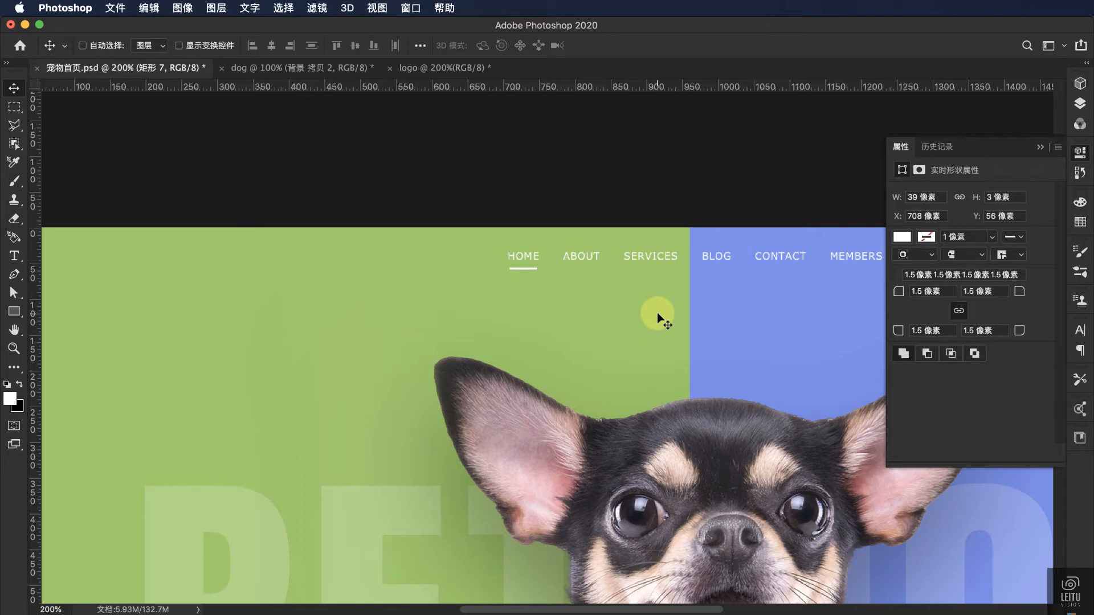
{"action": "key", "text": "super+semicolon"}
{"action": "key", "text": "Left"}
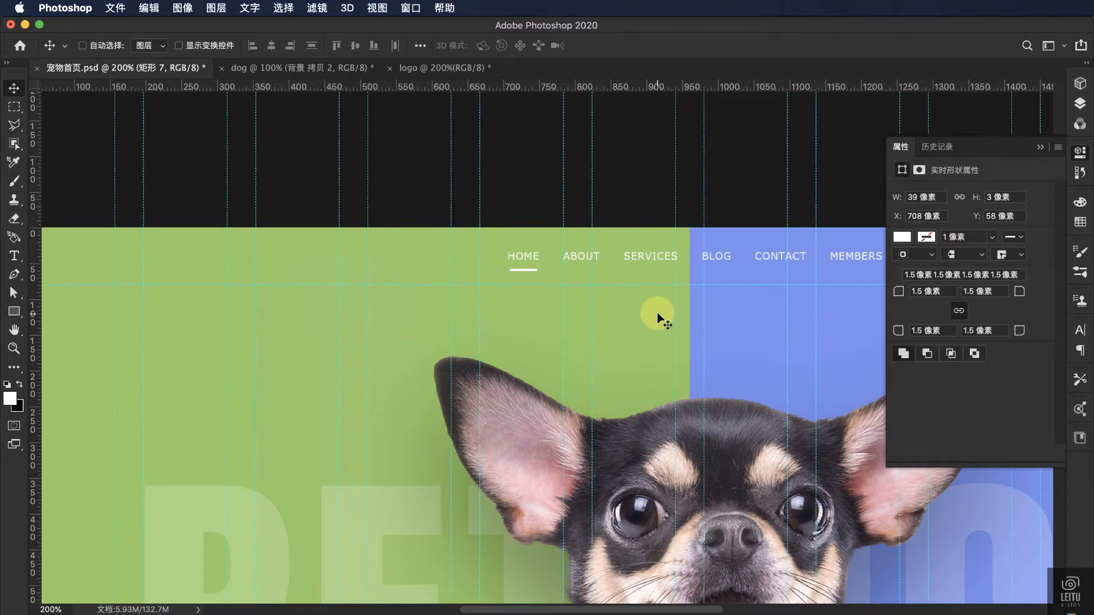
{"action": "key", "text": "super+semicolon"}
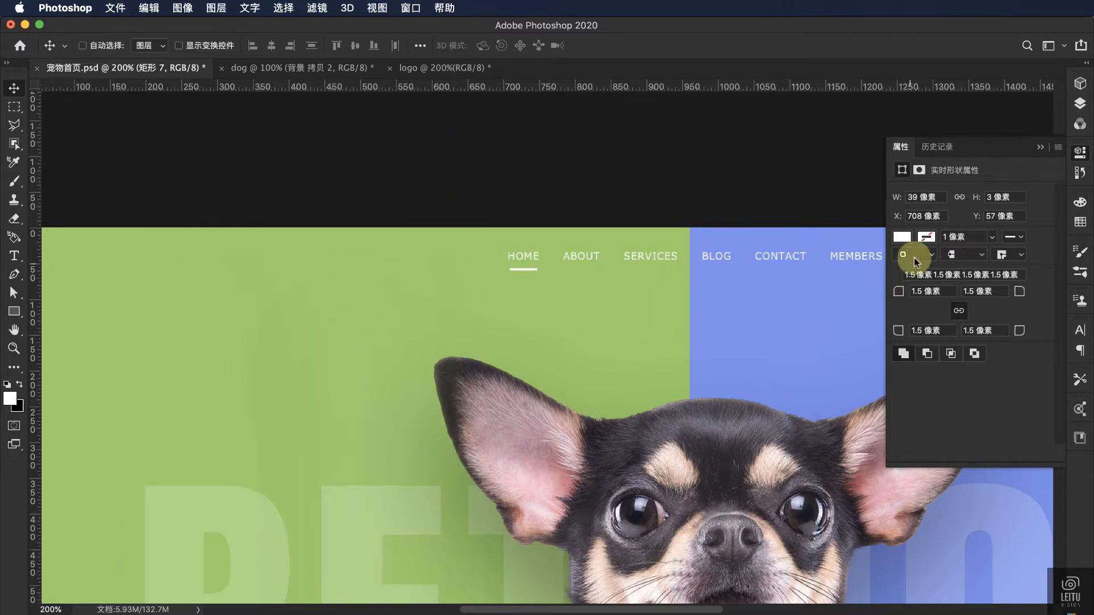
Step: Group the underline rectangle with the navigation text layer and name the group menu
{"action": "left_click", "coordinate": [1079, 103]}
{"action": "left_click", "coordinate": [978, 210], "text": "super"}
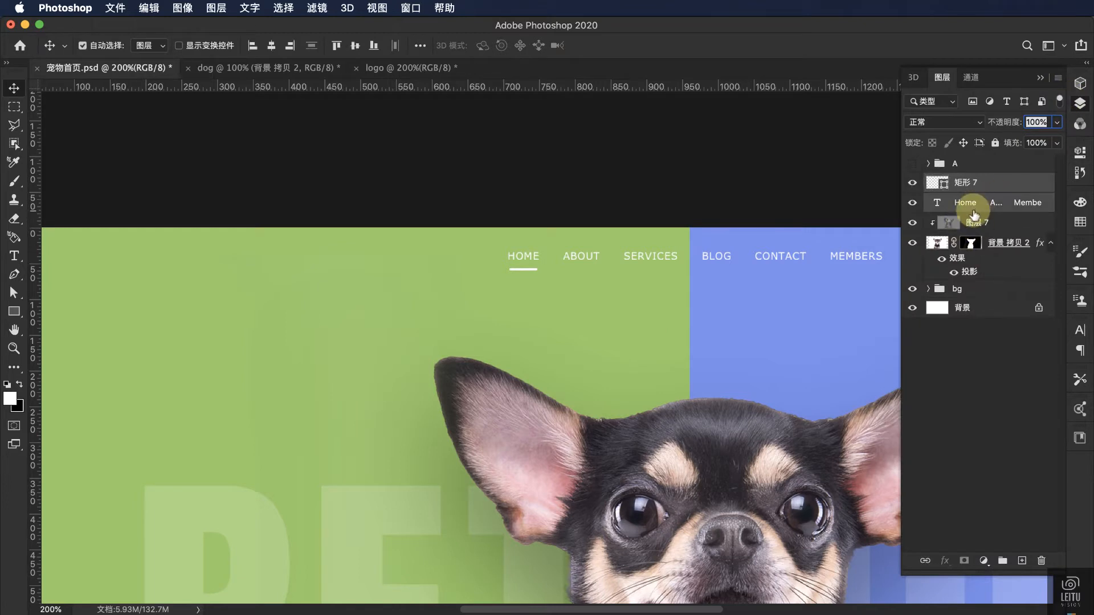
{"action": "key", "text": "super+g"}
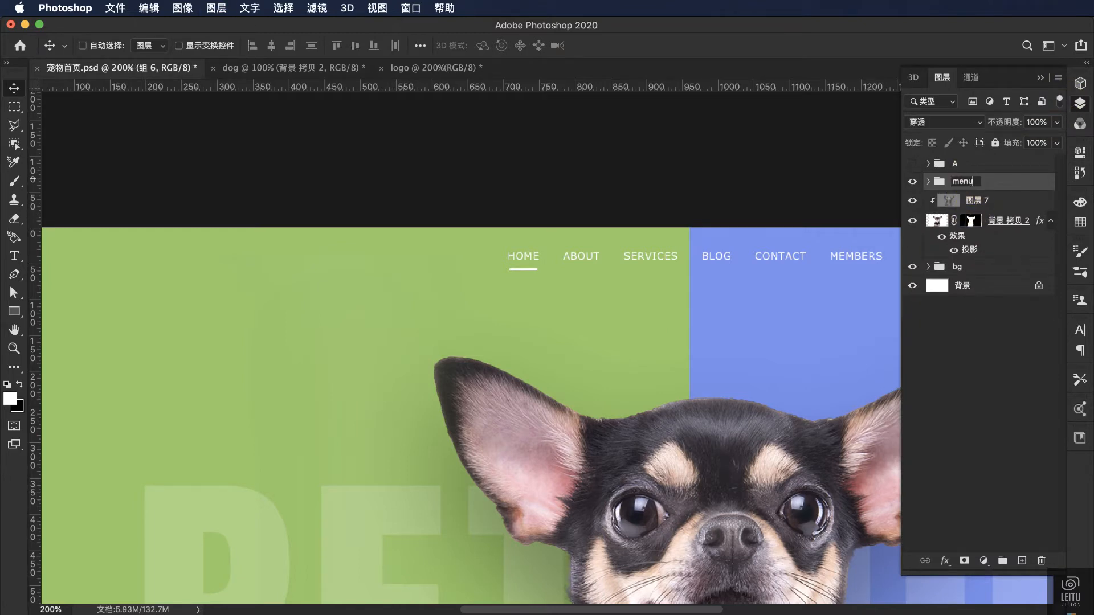
{"action": "key", "text": "Return"}
Step: Copy the heart logo layer from the logo document into the pet homepage and align it to the first vertical guide in the header
{"action": "scroll", "coordinate": [724, 255], "scroll_direction": "right", "scroll_amount": 5}
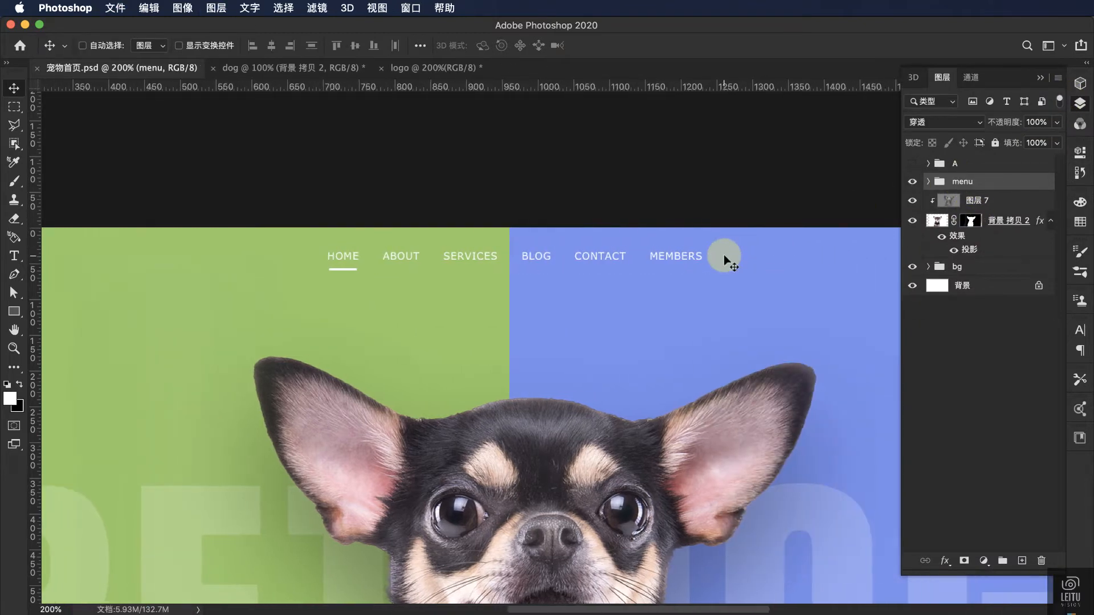
{"action": "scroll", "coordinate": [723, 255], "scroll_direction": "left", "scroll_amount": 9}
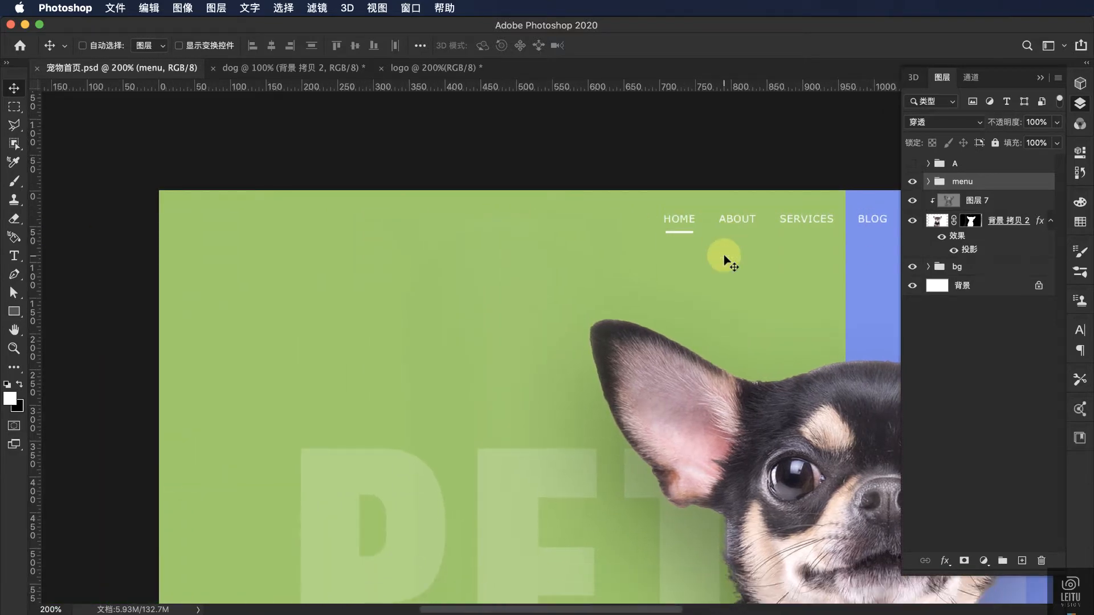
{"action": "left_click", "coordinate": [434, 68]}
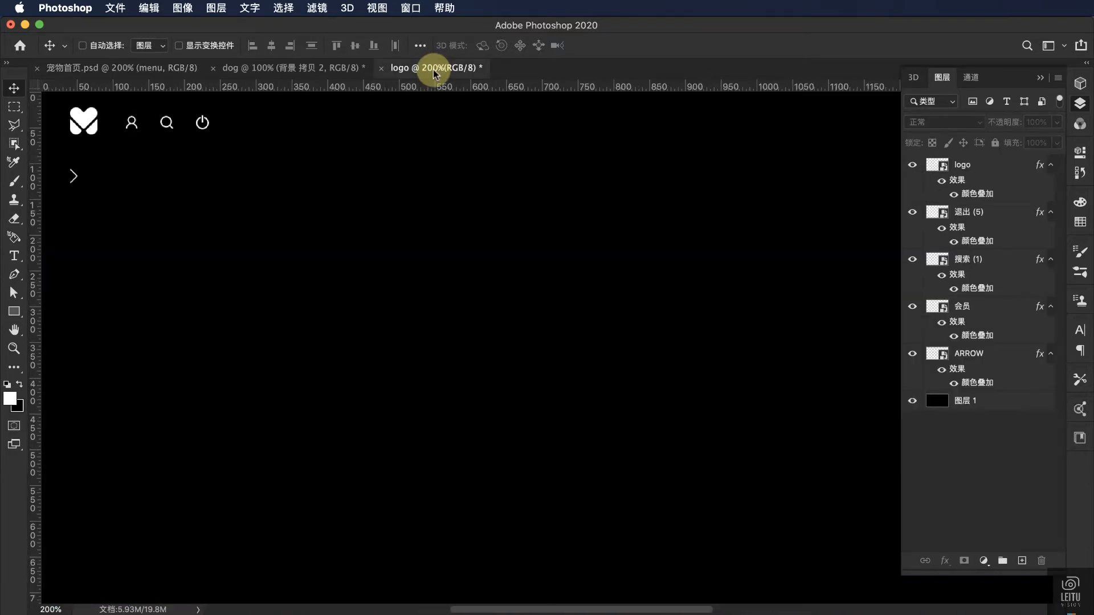
{"action": "right_click", "coordinate": [87, 112]}
{"action": "left_click", "coordinate": [111, 118]}
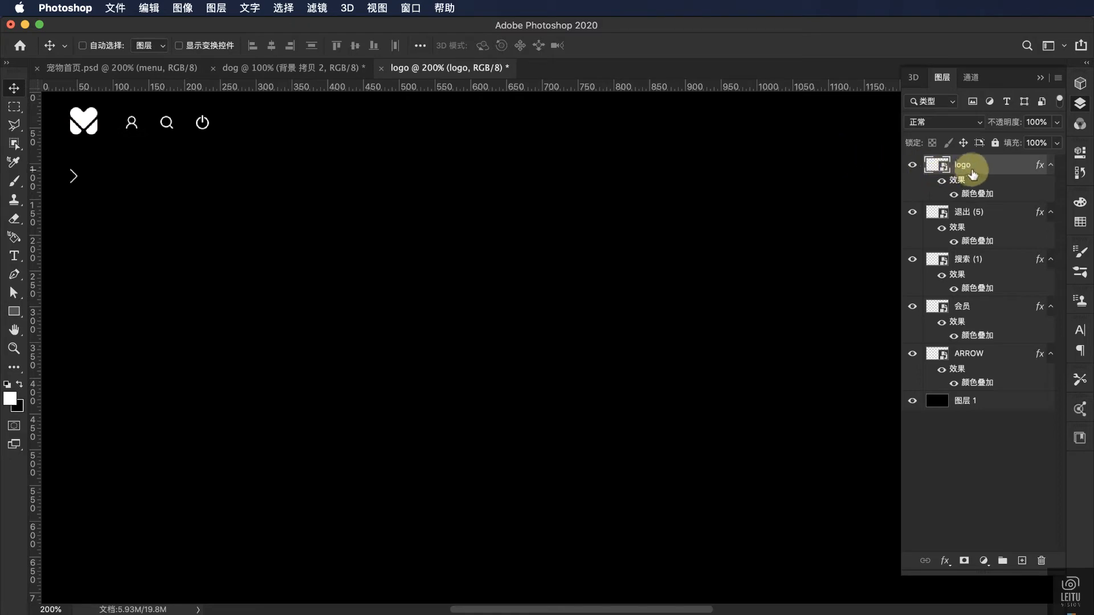
{"action": "left_click_drag", "start_coordinate": [972, 173], "coordinate": [185, 160]}
{"action": "scroll", "coordinate": [186, 162], "scroll_direction": "up", "scroll_amount": 3}
{"action": "scroll", "coordinate": [186, 163], "scroll_direction": "left", "scroll_amount": 4}
{"action": "key", "text": "super+semicolon"}
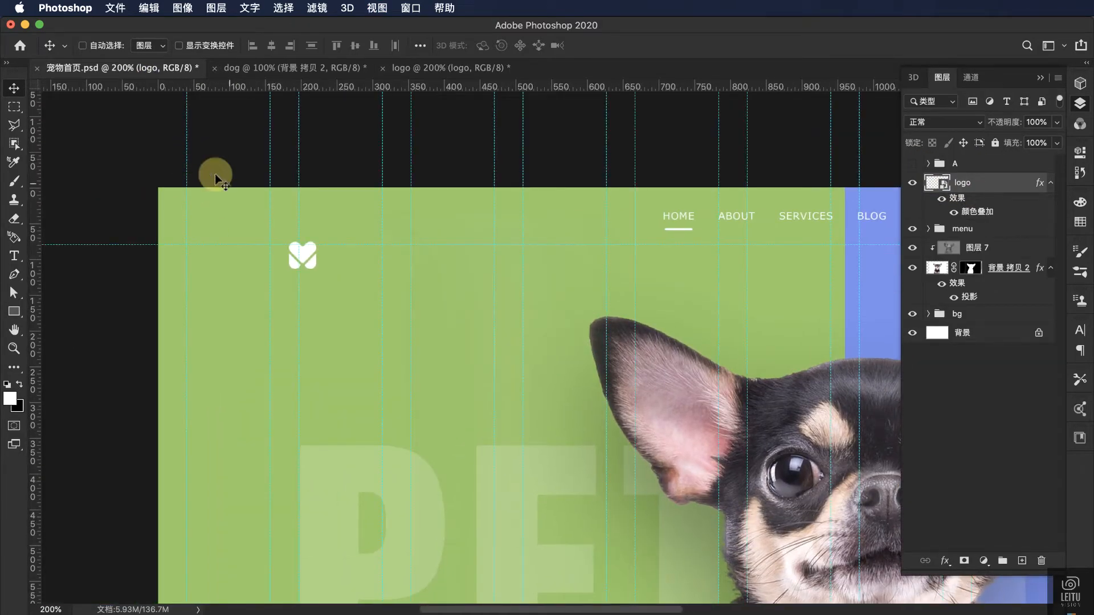
{"action": "left_click_drag", "start_coordinate": [288, 251], "coordinate": [187, 211]}
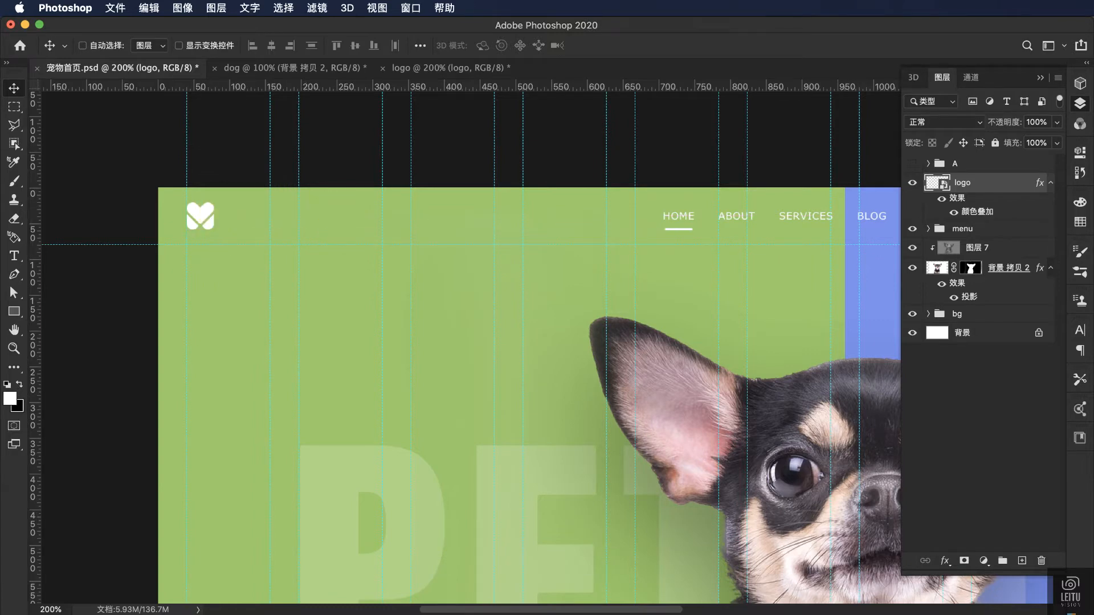
Step: Copy the doctor's name line from the Notes app and return to Photoshop
{"action": "key", "text": "super+Tab"}
{"action": "left_click", "coordinate": [317, 177]}
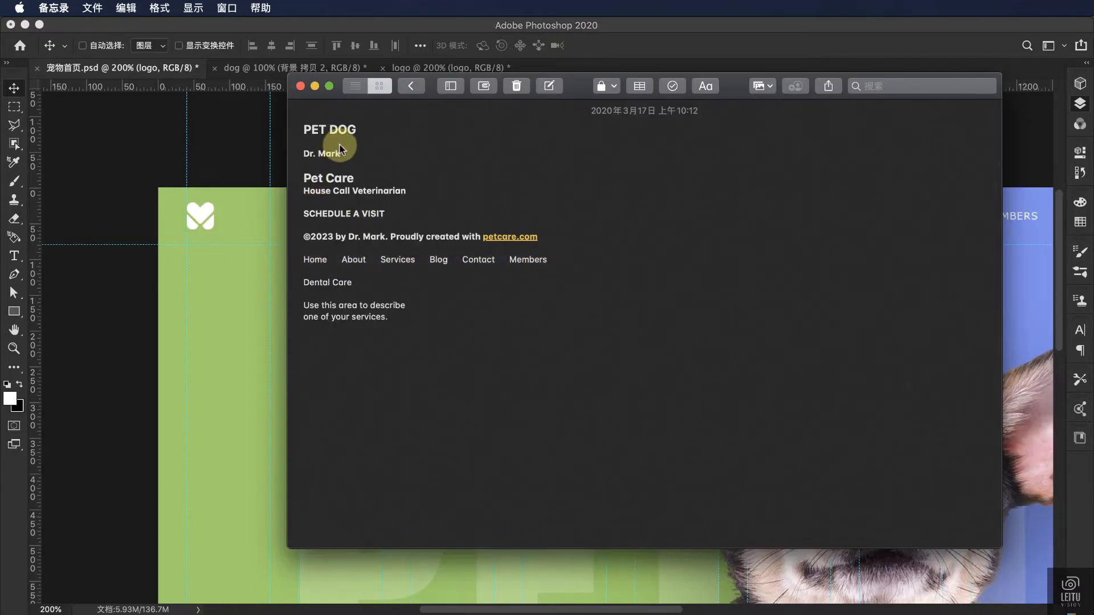
{"action": "key", "text": "super+Tab"}
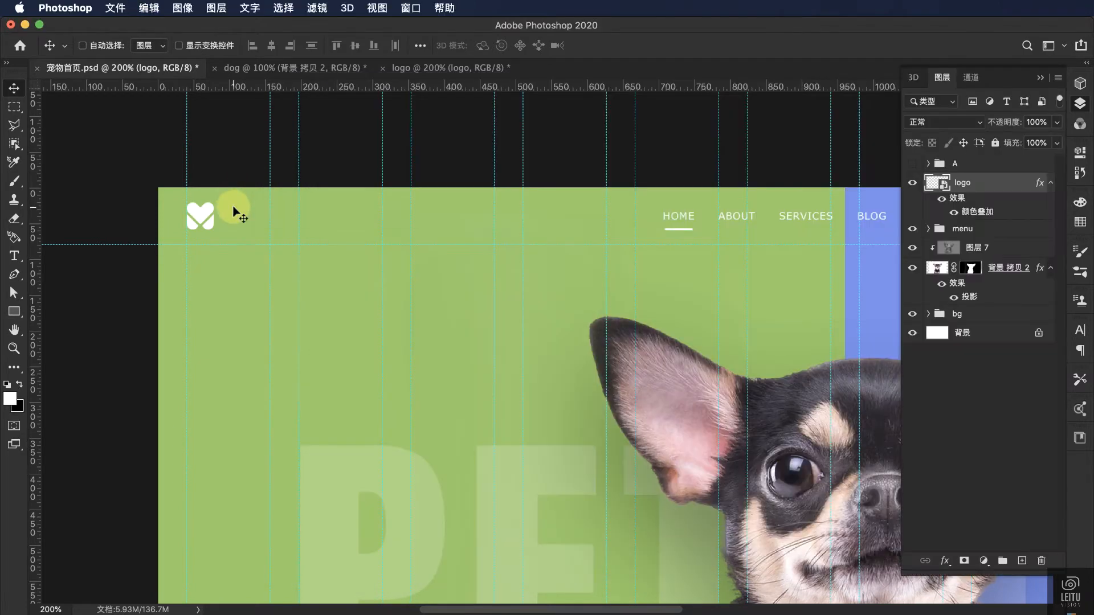
Step: Paste the doctor's name as a text layer beside the heart logo and format it in Anton at 24 pt
{"action": "key", "text": "t"}
{"action": "left_click", "coordinate": [230, 218]}
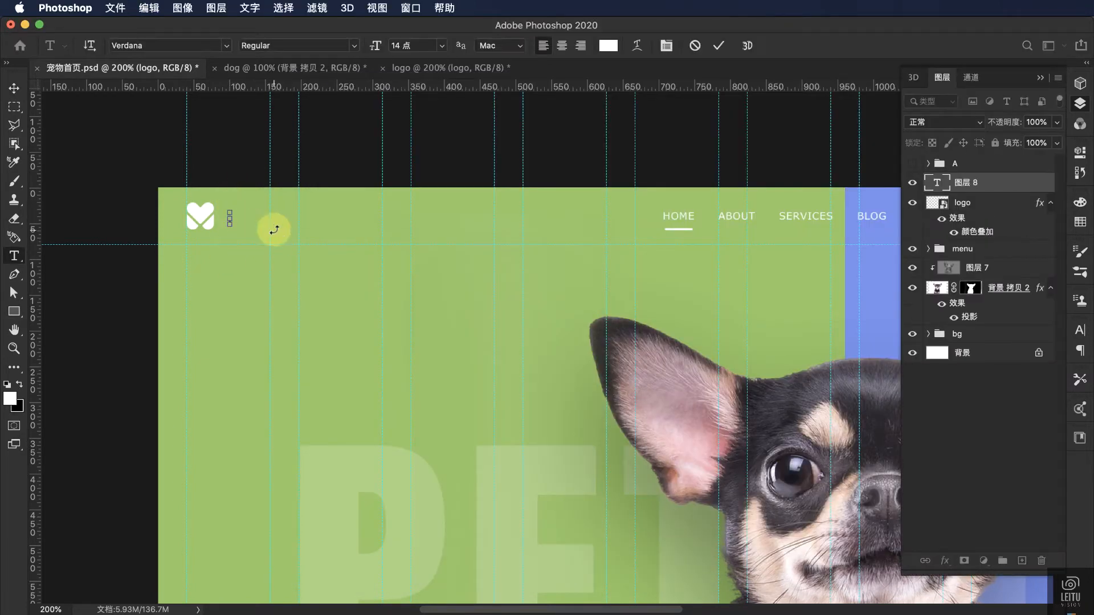
{"action": "key", "text": "super+a"}
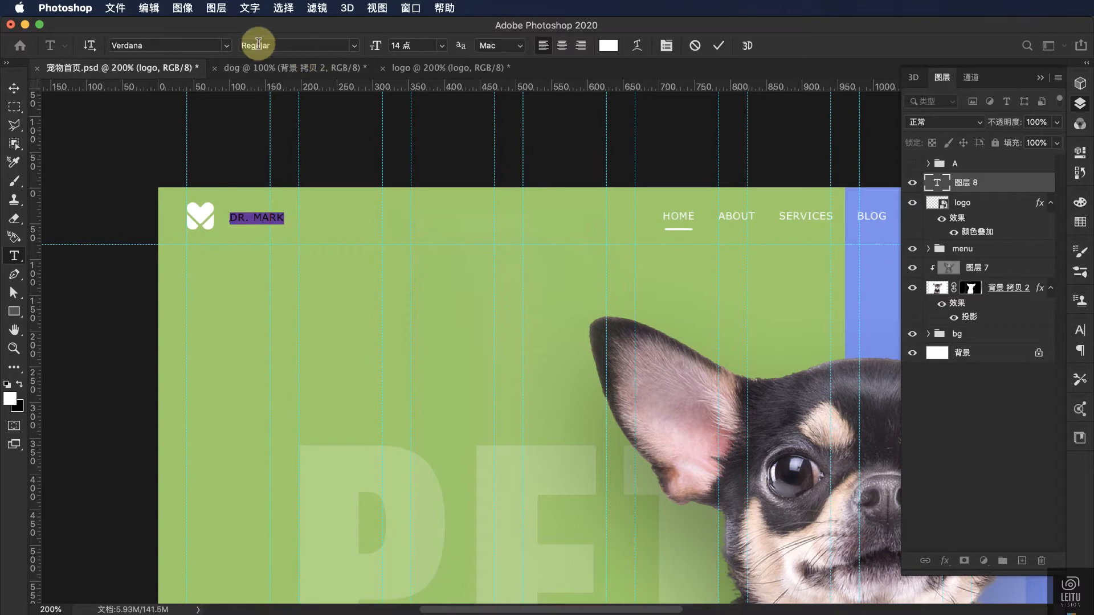
{"action": "left_click", "coordinate": [227, 46]}
{"action": "left_click", "coordinate": [210, 107]}
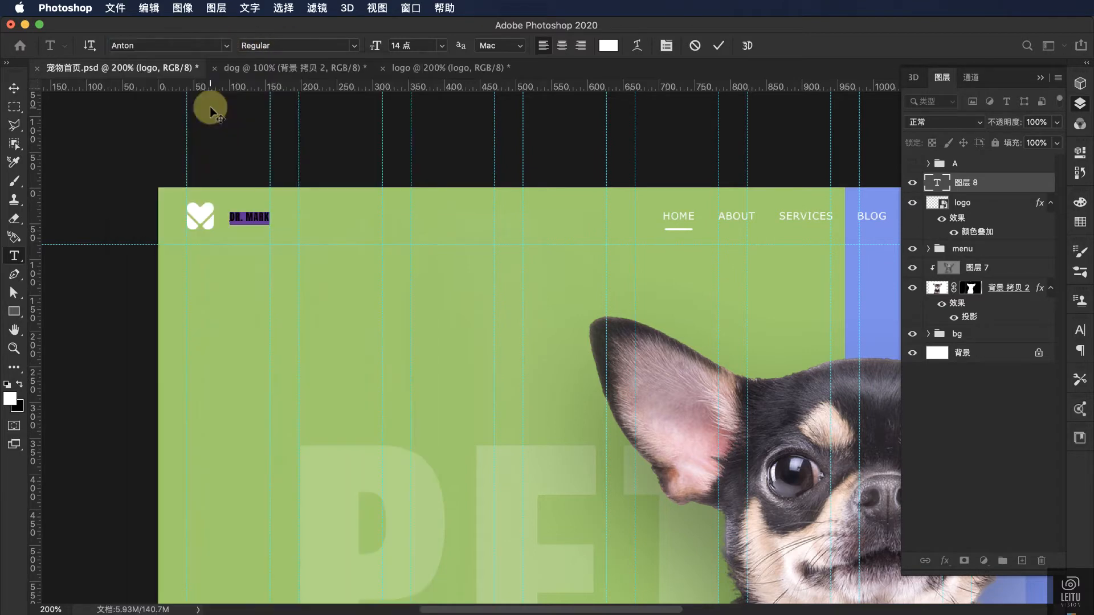
{"action": "left_click", "coordinate": [440, 46]}
{"action": "left_click", "coordinate": [422, 180]}
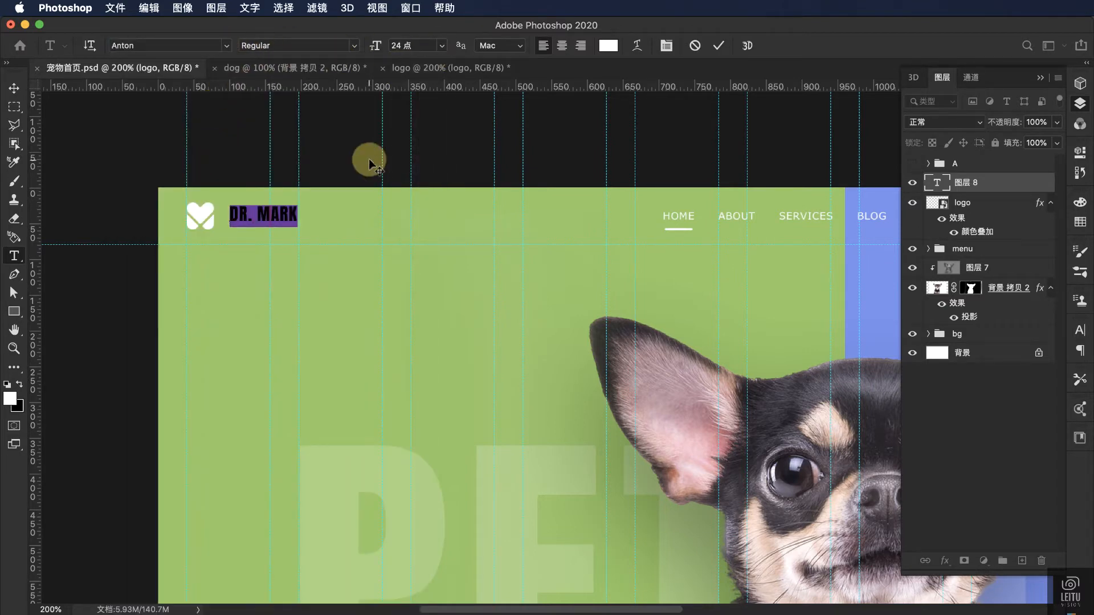
Step: Align the doctor's name text vertically with the heart logo and check the header with the guides hidden and shown
{"action": "left_click", "coordinate": [14, 88]}
{"action": "left_click_drag", "start_coordinate": [237, 213], "coordinate": [236, 214]}
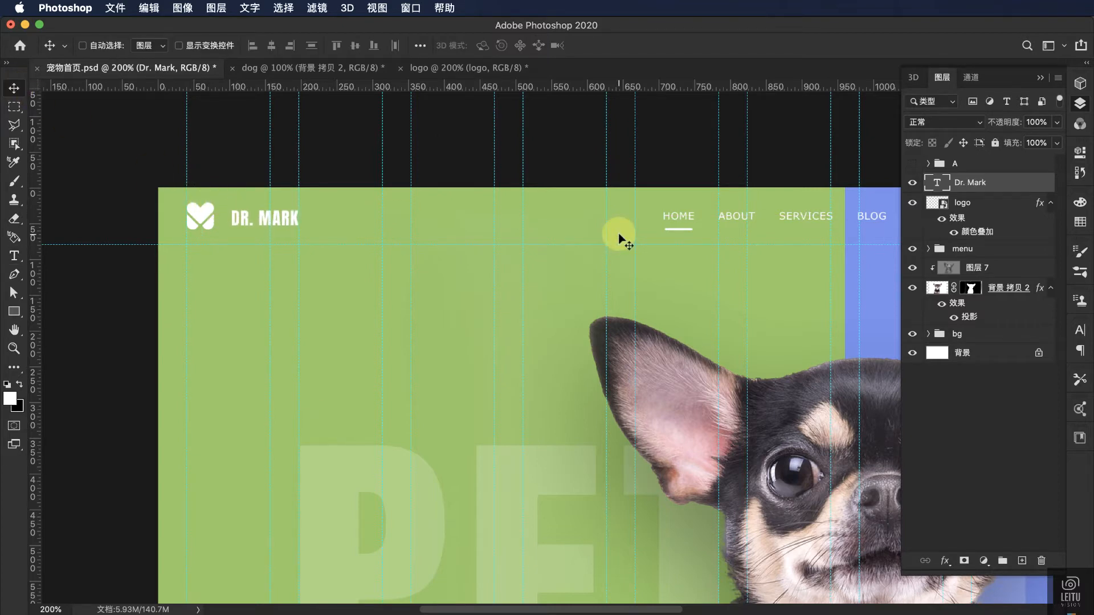
{"action": "key", "text": "super+semicolon"}
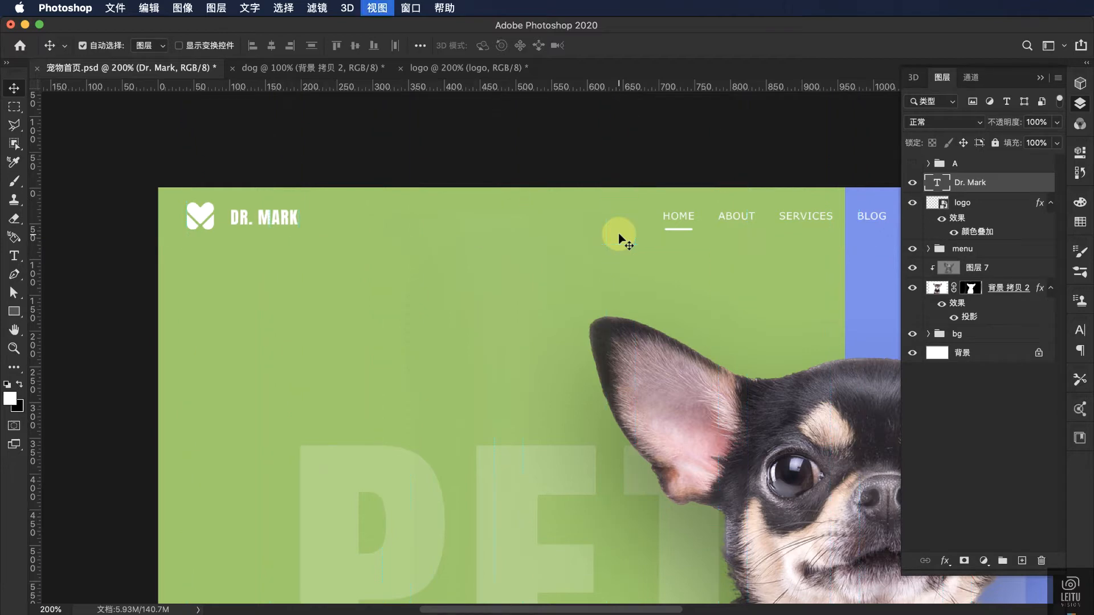
{"action": "key", "text": "super+semicolon"}
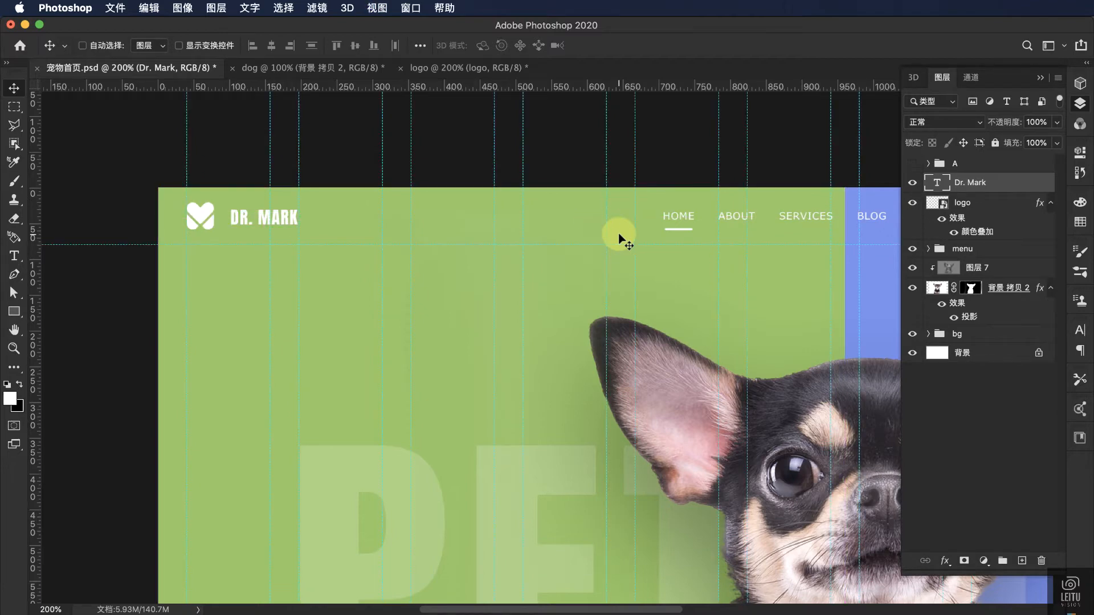
{"action": "scroll", "coordinate": [619, 237], "scroll_direction": "right", "scroll_amount": 5}
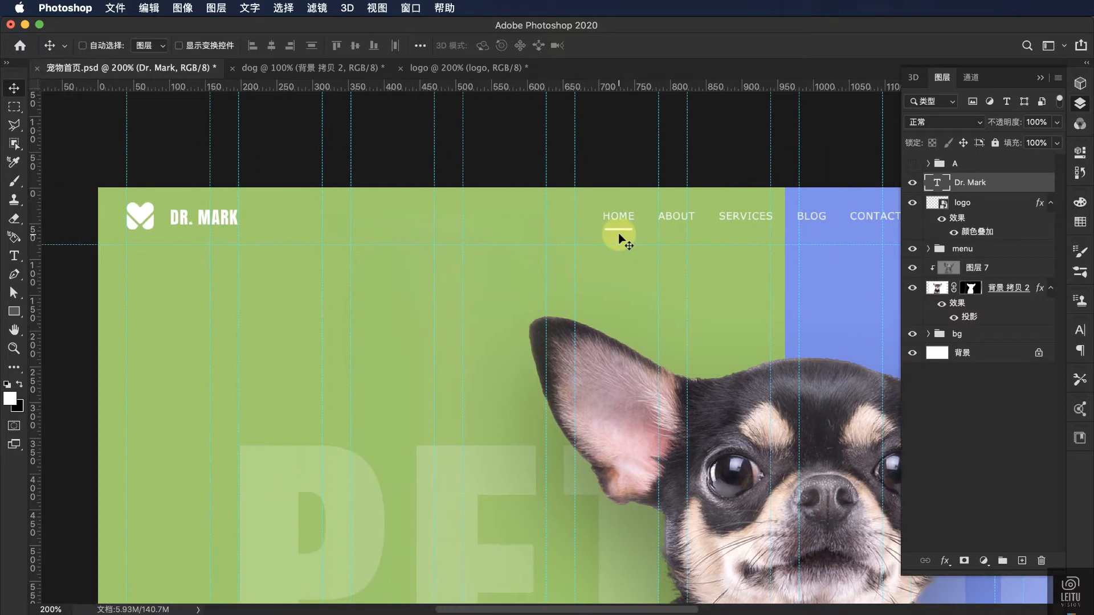
Step: Group the doctor's name text and the heart logo layers, name the group "logo", and save the document
{"action": "left_click", "coordinate": [996, 200], "text": "shift"}
{"action": "key", "text": "super+g"}
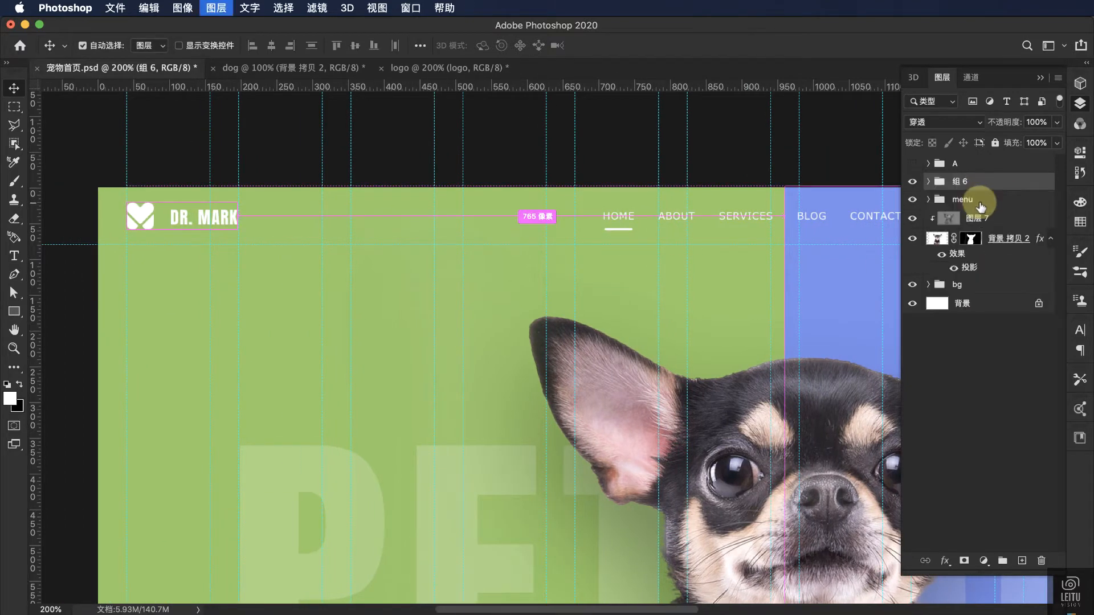
{"action": "type", "text": "logo"}
{"action": "key", "text": "Return"}
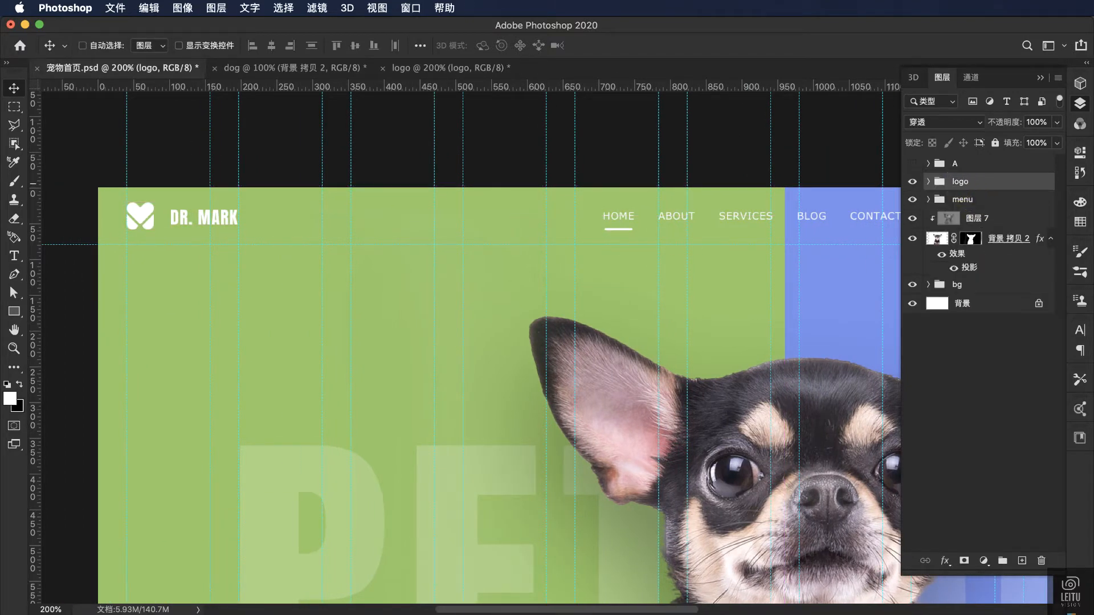
{"action": "key", "text": "super+s"}
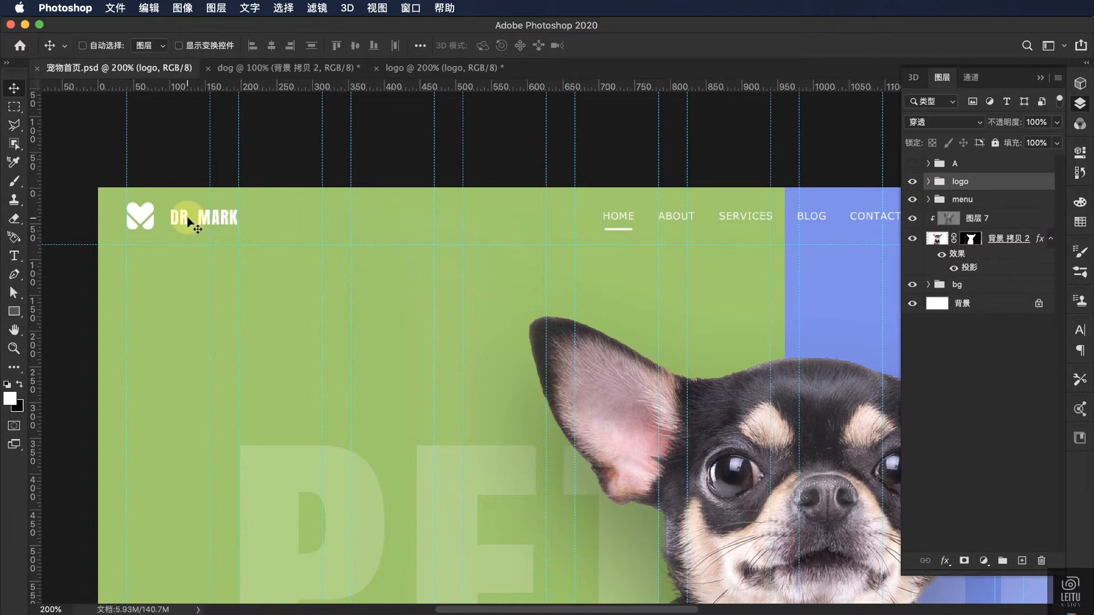
Step: Examine the header across the full page width, from the logo to the empty area beyond the MEMBERS menu entry
{"action": "scroll", "coordinate": [371, 254], "scroll_direction": "right", "scroll_amount": 2}
{"action": "scroll", "coordinate": [372, 252], "scroll_direction": "left", "scroll_amount": 4}
{"action": "scroll", "coordinate": [371, 253], "scroll_direction": "down", "scroll_amount": 1}
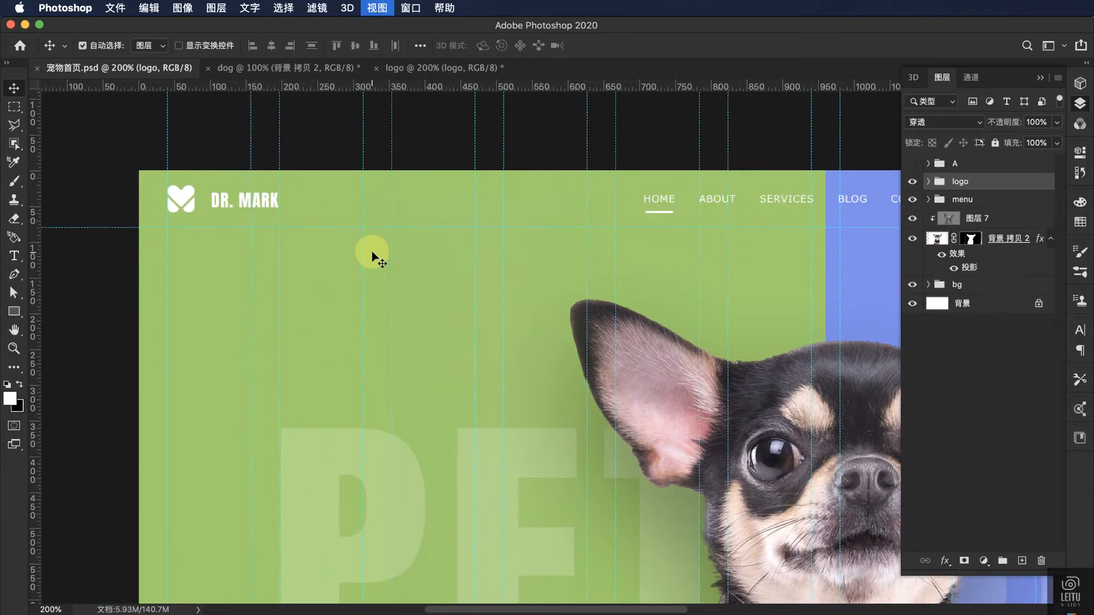
{"action": "key", "text": "super+minus"}
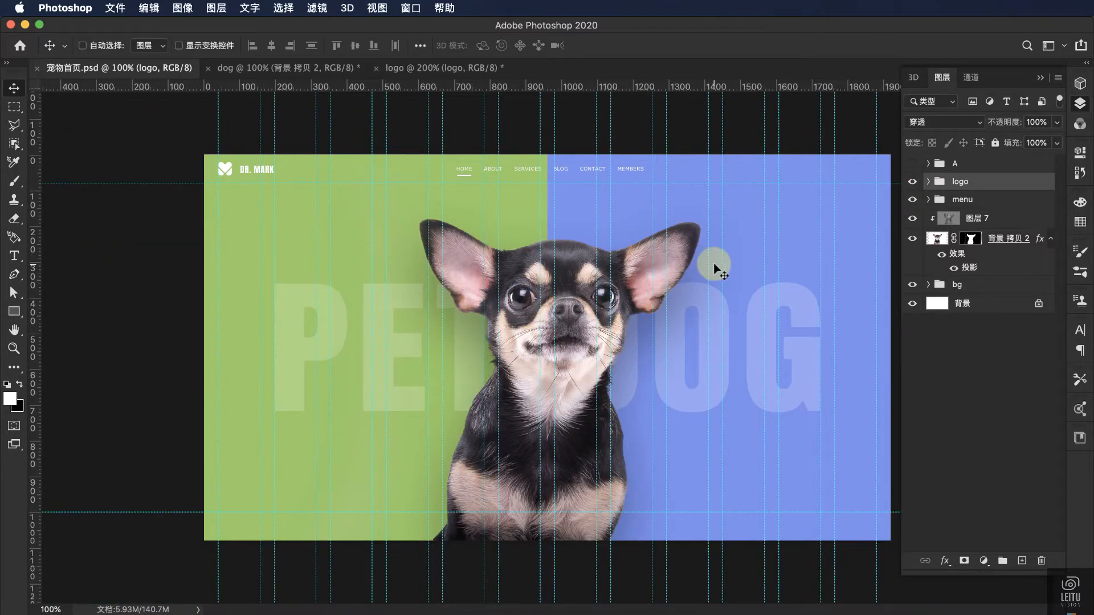
{"action": "key", "text": "super+plus"}
{"action": "scroll", "coordinate": [713, 264], "scroll_direction": "up", "scroll_amount": 5}
{"action": "scroll", "coordinate": [713, 264], "scroll_direction": "right", "scroll_amount": 4}
{"action": "scroll", "coordinate": [713, 264], "scroll_direction": "right", "scroll_amount": 10}
{"action": "scroll", "coordinate": [713, 263], "scroll_direction": "left", "scroll_amount": 5}
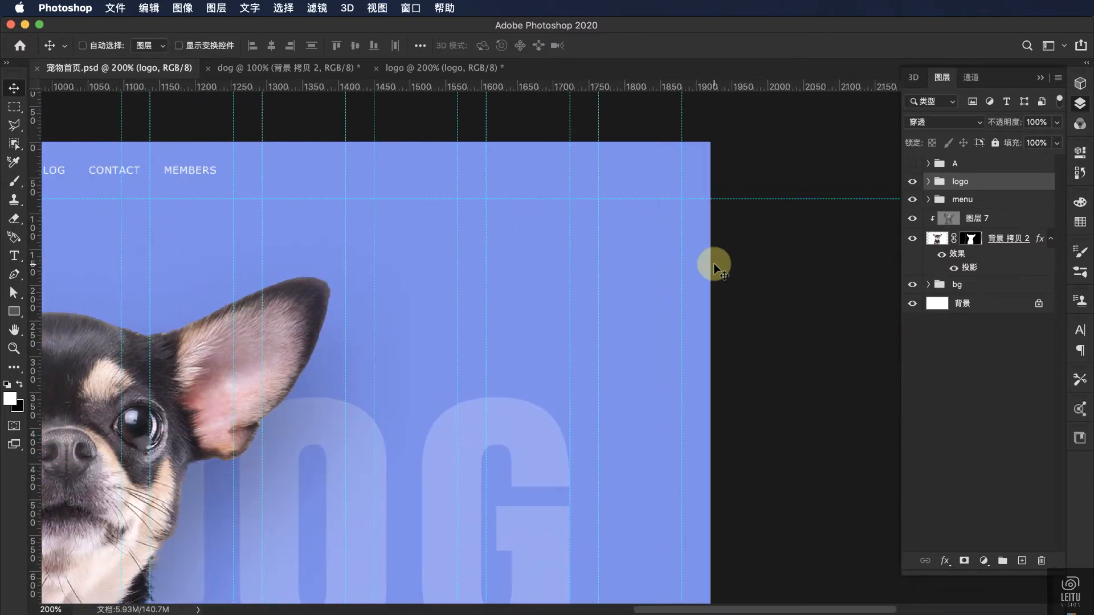
Step: Copy the member, search and power icon layers from the logo document into the homepage header, ending at the last vertical guide
{"action": "left_click", "coordinate": [460, 68]}
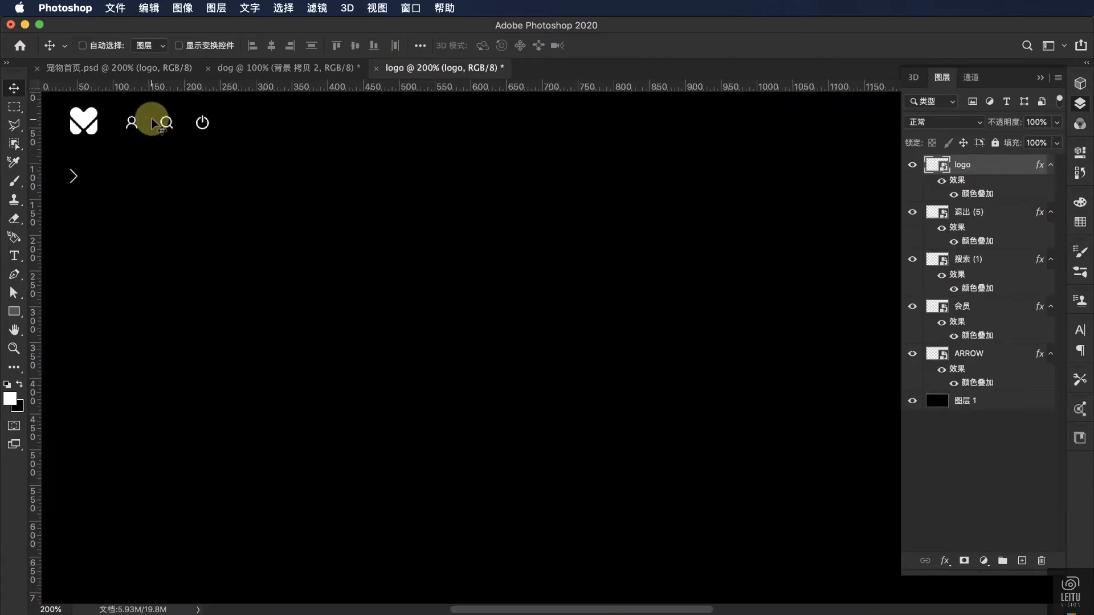
{"action": "left_click", "coordinate": [973, 217]}
{"action": "left_click", "coordinate": [980, 260]}
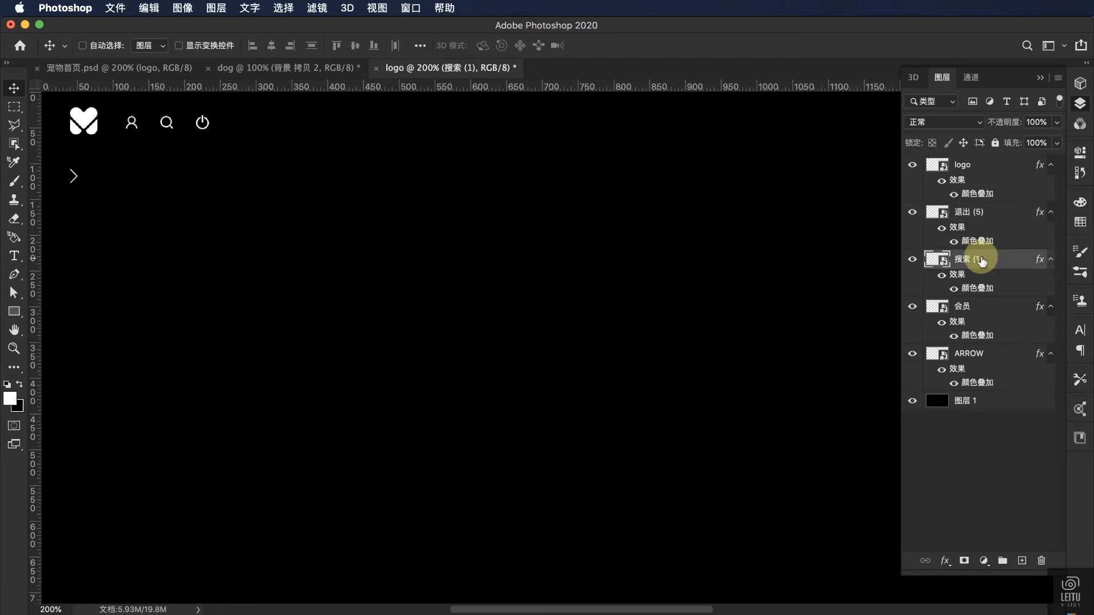
{"action": "left_click", "coordinate": [967, 309]}
{"action": "left_click", "coordinate": [984, 260]}
{"action": "left_click", "coordinate": [969, 214]}
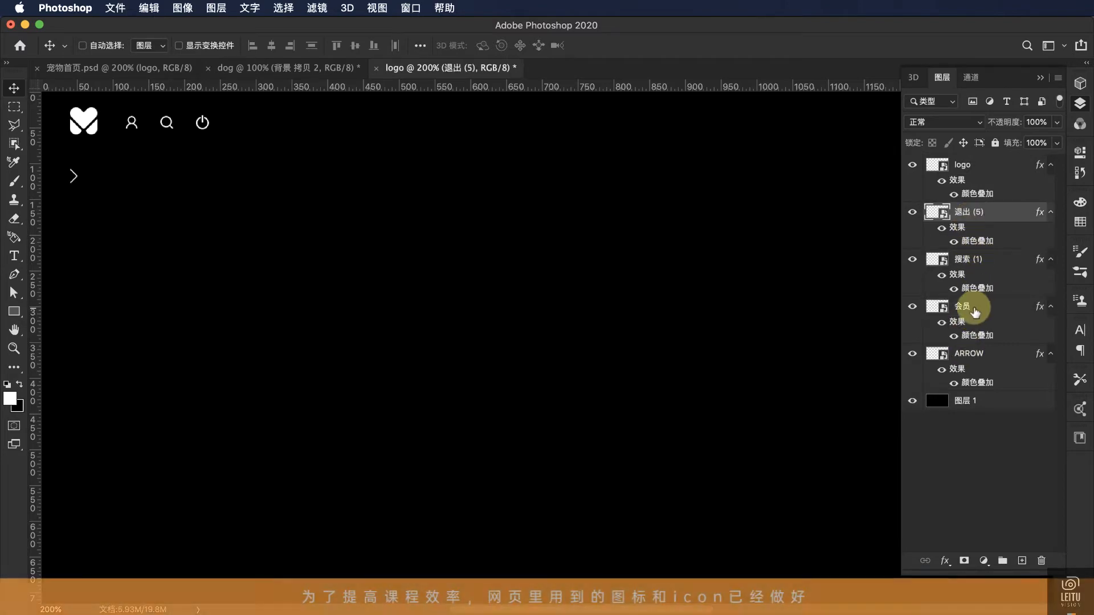
{"action": "left_click", "coordinate": [974, 308], "text": "shift"}
{"action": "left_click_drag", "start_coordinate": [989, 235], "coordinate": [662, 185]}
{"action": "scroll", "coordinate": [662, 185], "scroll_direction": "right", "scroll_amount": 5}
{"action": "scroll", "coordinate": [662, 186], "scroll_direction": "up", "scroll_amount": 1}
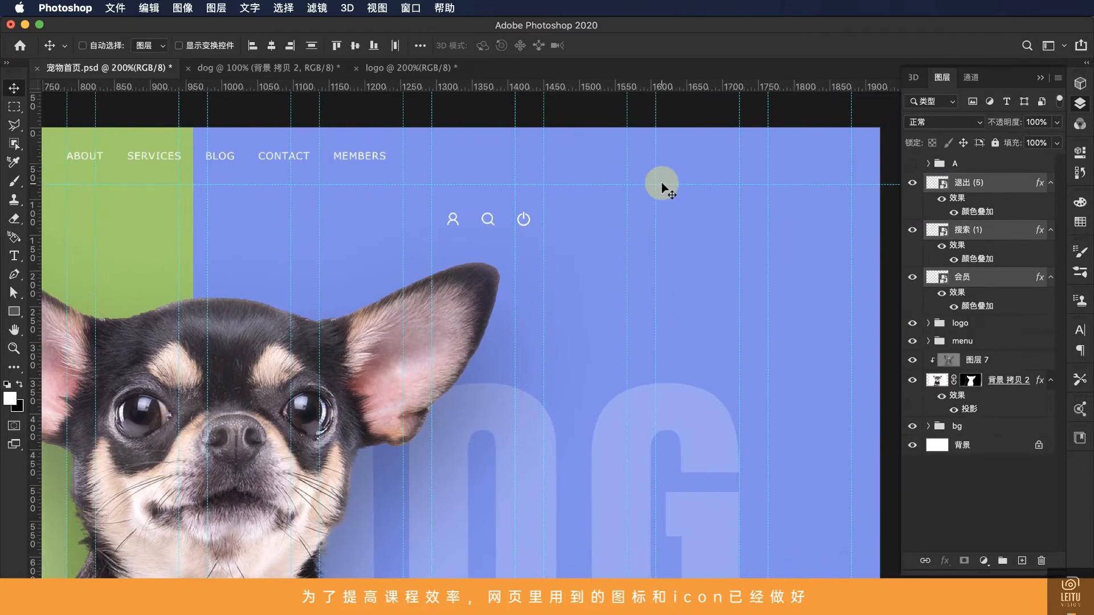
{"action": "left_click_drag", "start_coordinate": [487, 219], "coordinate": [803, 165]}
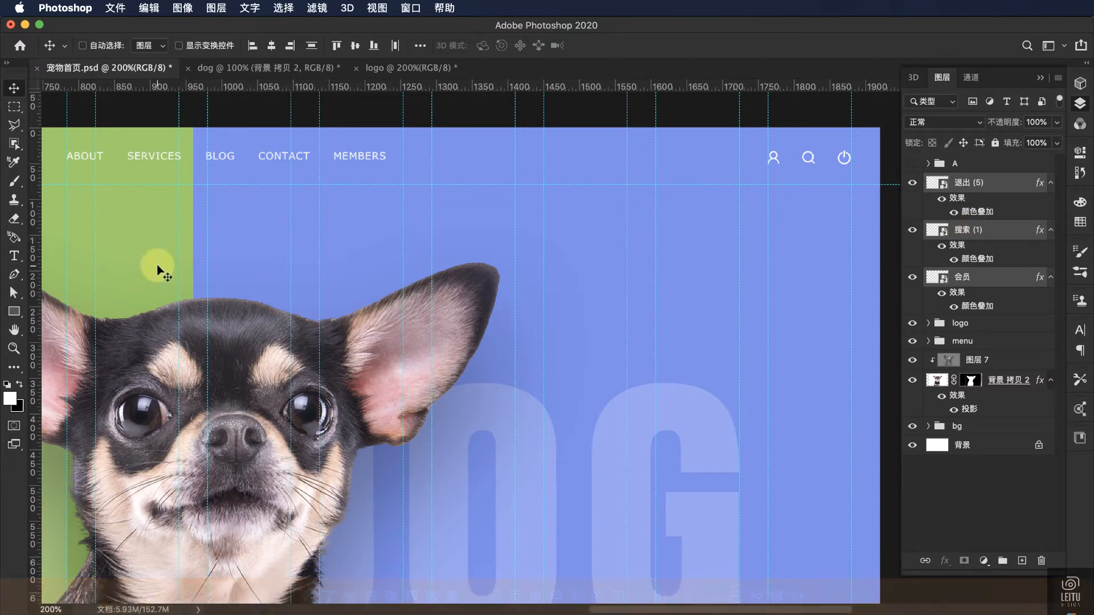
Step: Draw a 1 px wide vertical divider line about 16 px high between the member and search icons
{"action": "left_click", "coordinate": [1016, 562]}
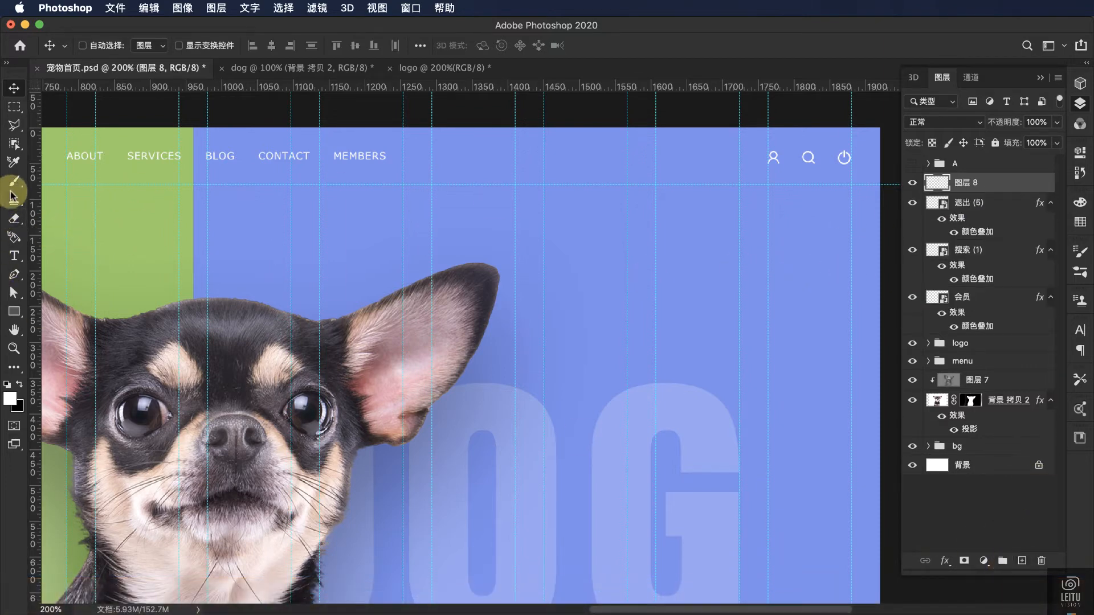
{"action": "left_click", "coordinate": [14, 278]}
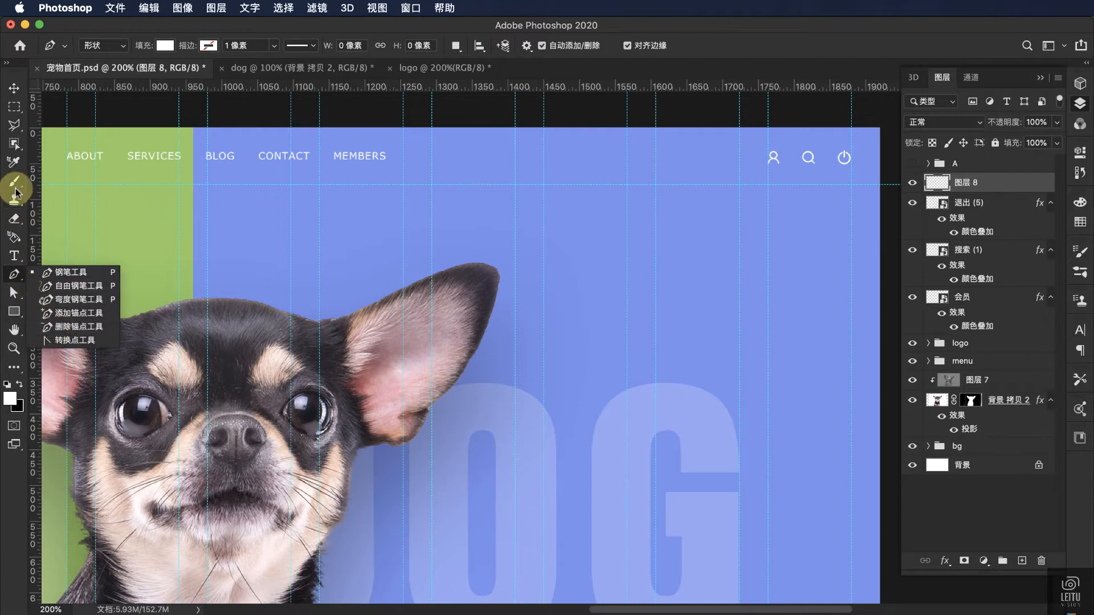
{"action": "left_click", "coordinate": [14, 311]}
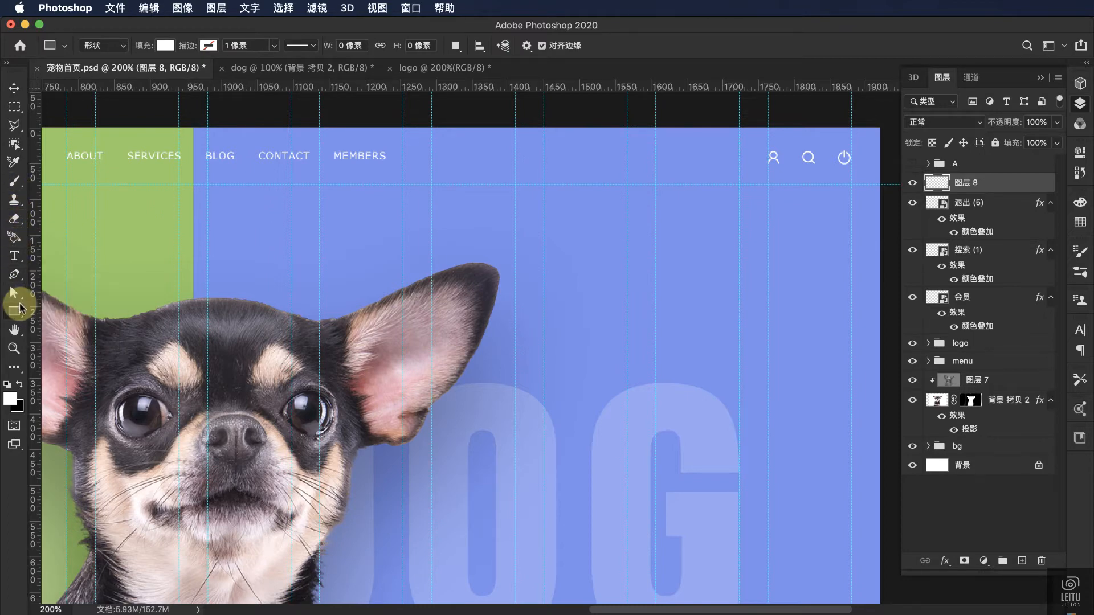
{"action": "left_click", "coordinate": [60, 365]}
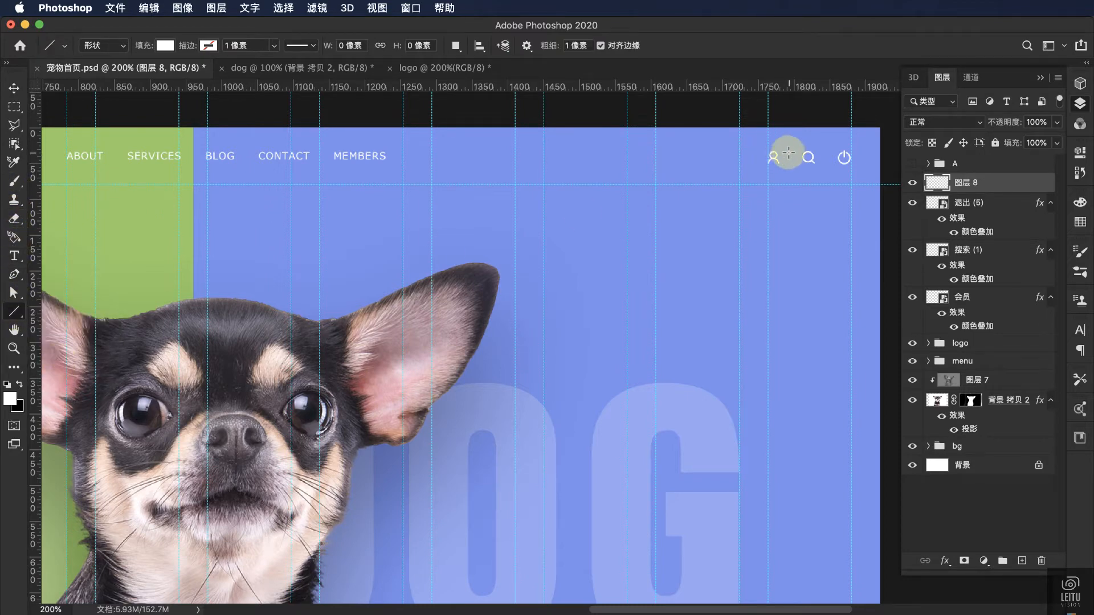
{"action": "left_click_drag", "start_coordinate": [791, 151], "coordinate": [790, 167]}
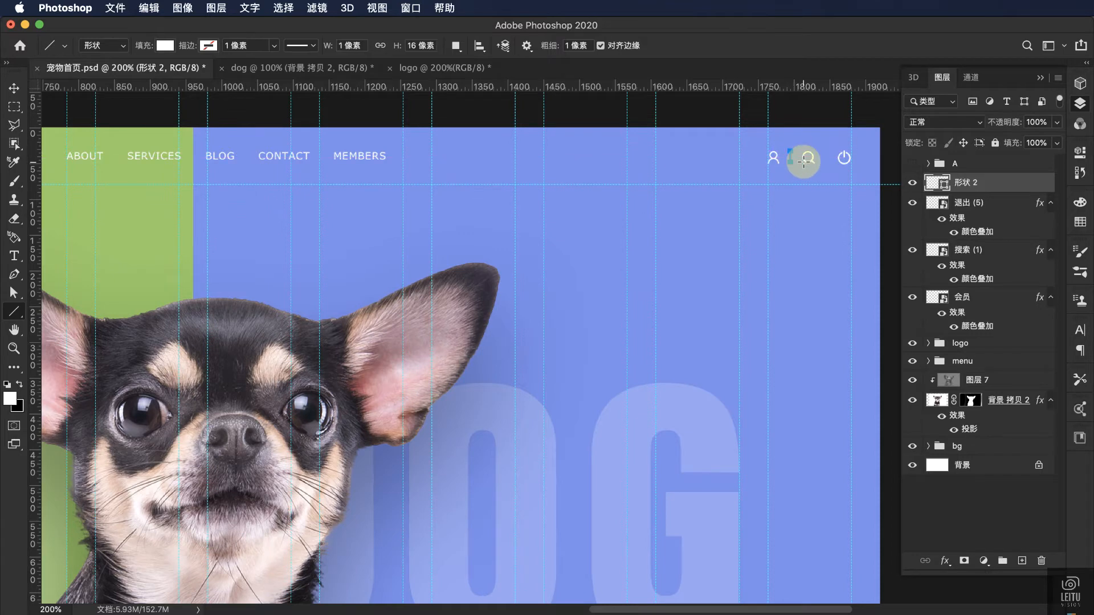
Step: Recolor the divider line to the light blue b6c2fc, starting from the sampled page background blue
{"action": "double_click", "coordinate": [943, 182]}
{"action": "left_click", "coordinate": [824, 170]}
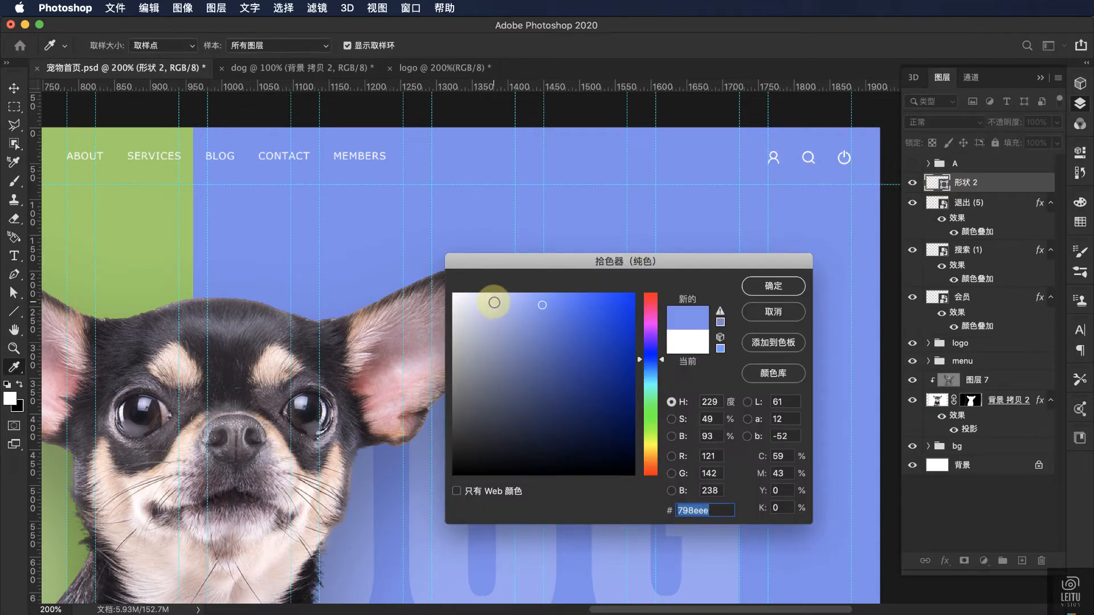
{"action": "left_click_drag", "start_coordinate": [489, 300], "coordinate": [494, 297]}
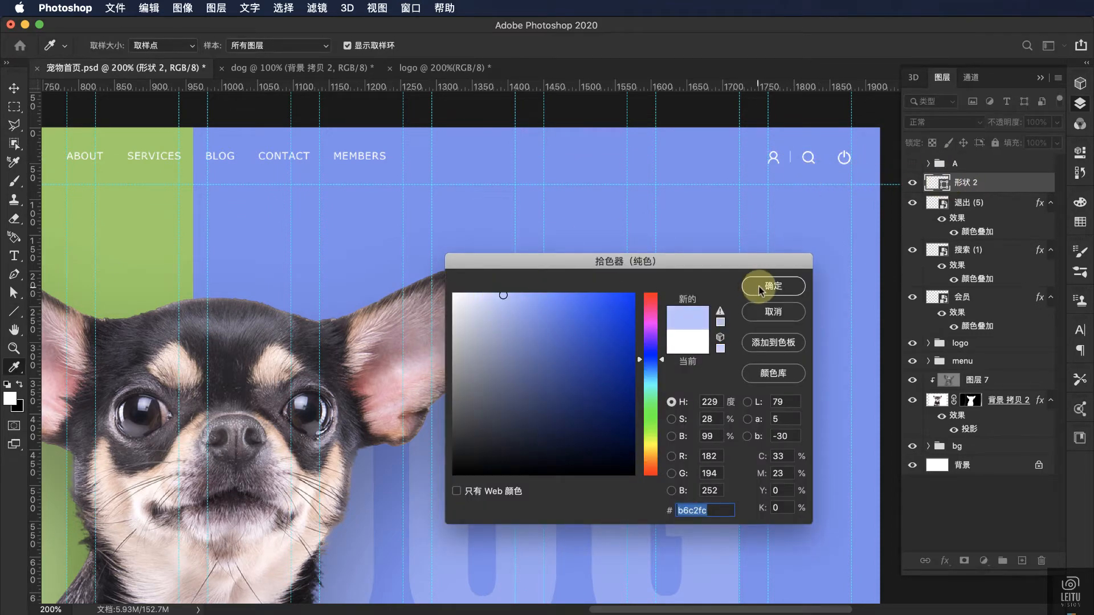
{"action": "left_click", "coordinate": [770, 285]}
Step: Duplicate the divider line and place the copy between the search and power icons
{"action": "left_click", "coordinate": [14, 88]}
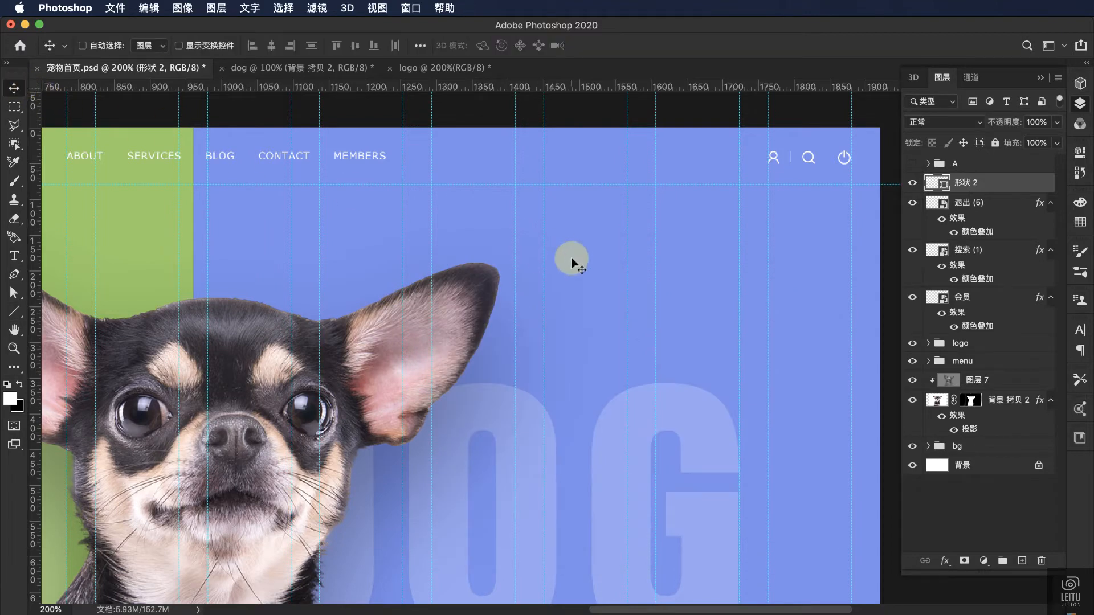
{"action": "key", "text": "super+j"}
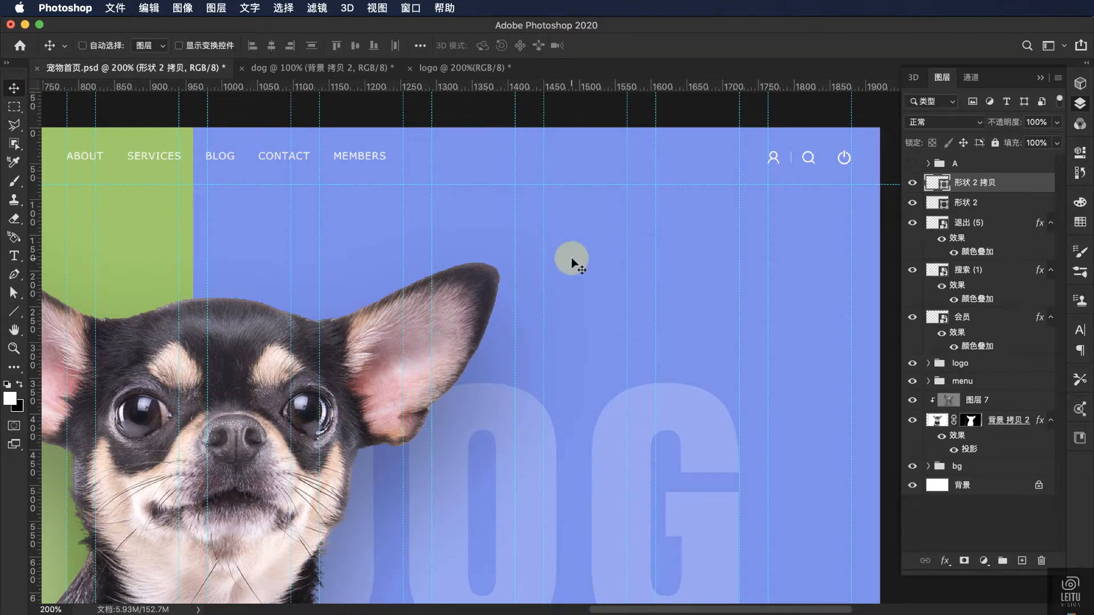
{"action": "left_click_drag", "start_coordinate": [798, 256], "coordinate": [825, 216]}
Step: Group the three header icons with both divider lines and name the group "tool"
{"action": "left_click", "coordinate": [976, 315], "text": "shift"}
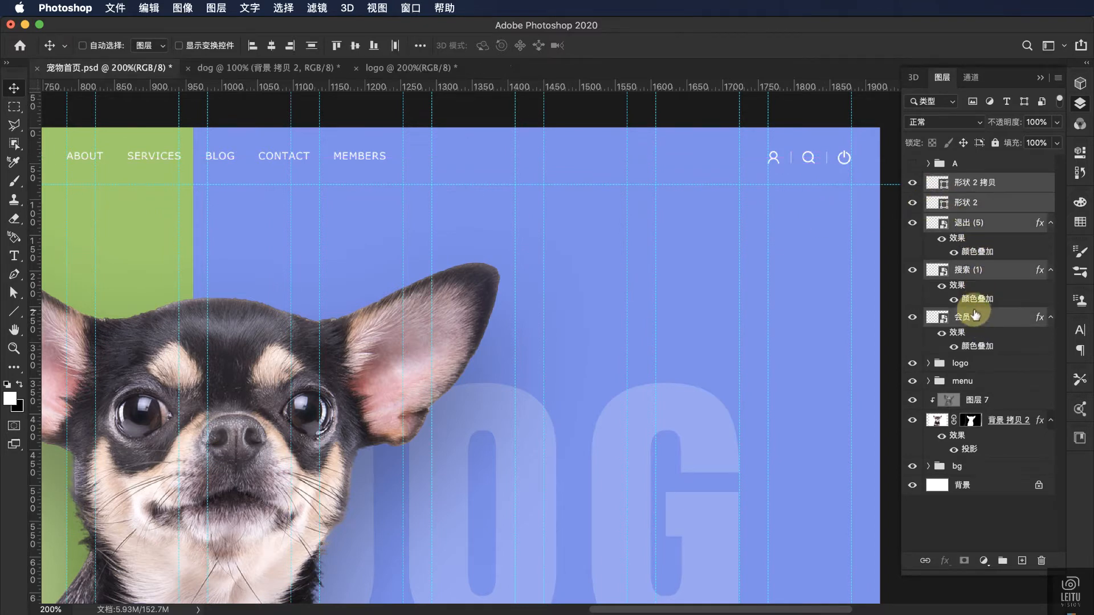
{"action": "key", "text": "super+g"}
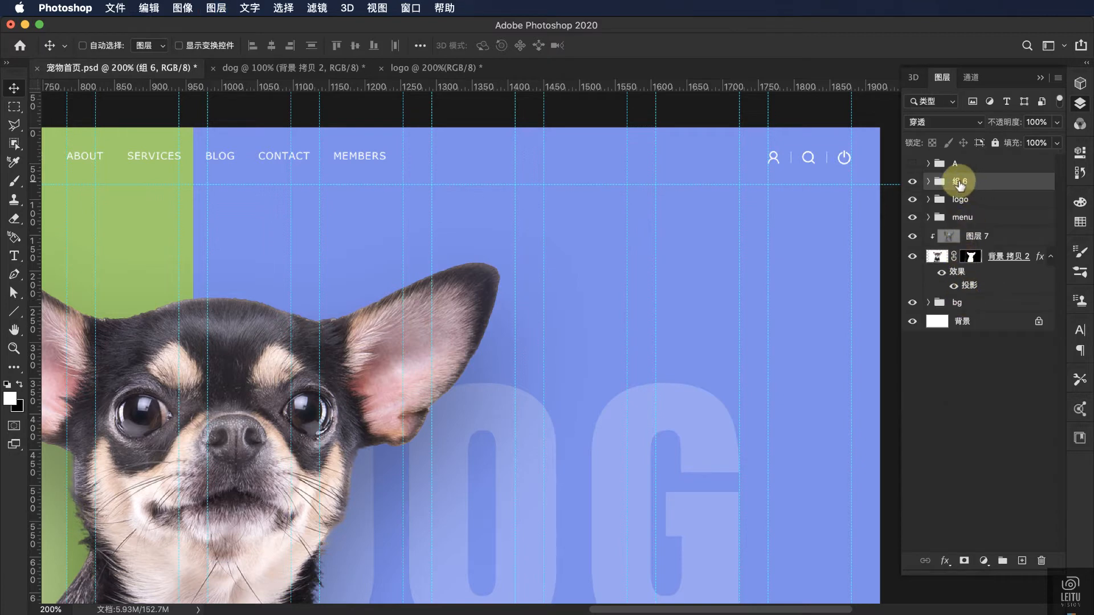
{"action": "double_click", "coordinate": [960, 182]}
{"action": "type", "text": "tool"}
{"action": "key", "text": "Return"}
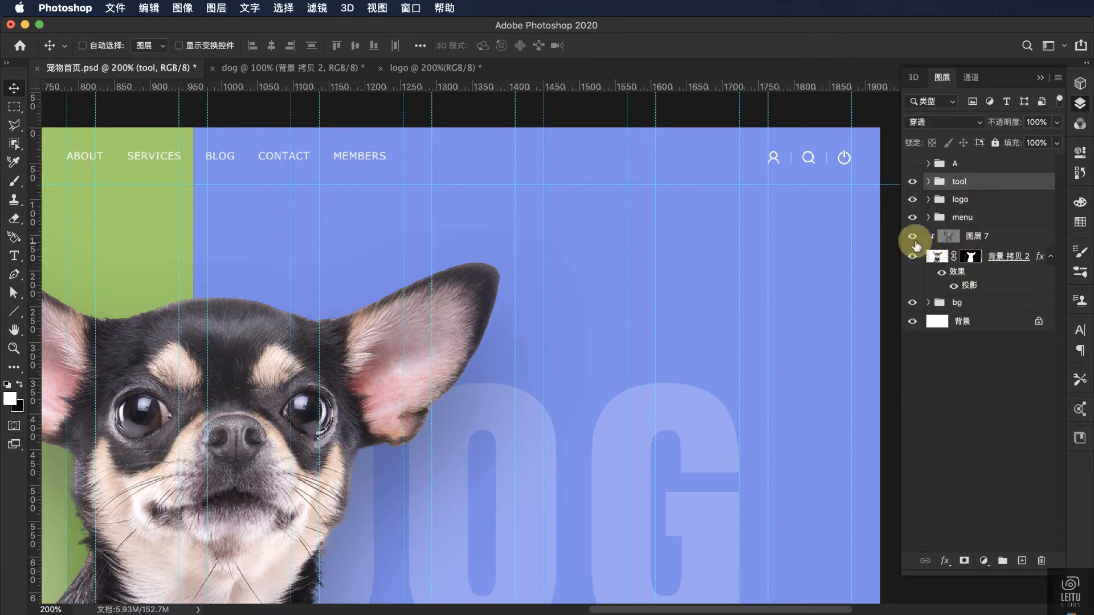
Step: Group the tool, logo and menu groups together and name the new group "header"
{"action": "left_click", "coordinate": [986, 218], "text": "shift"}
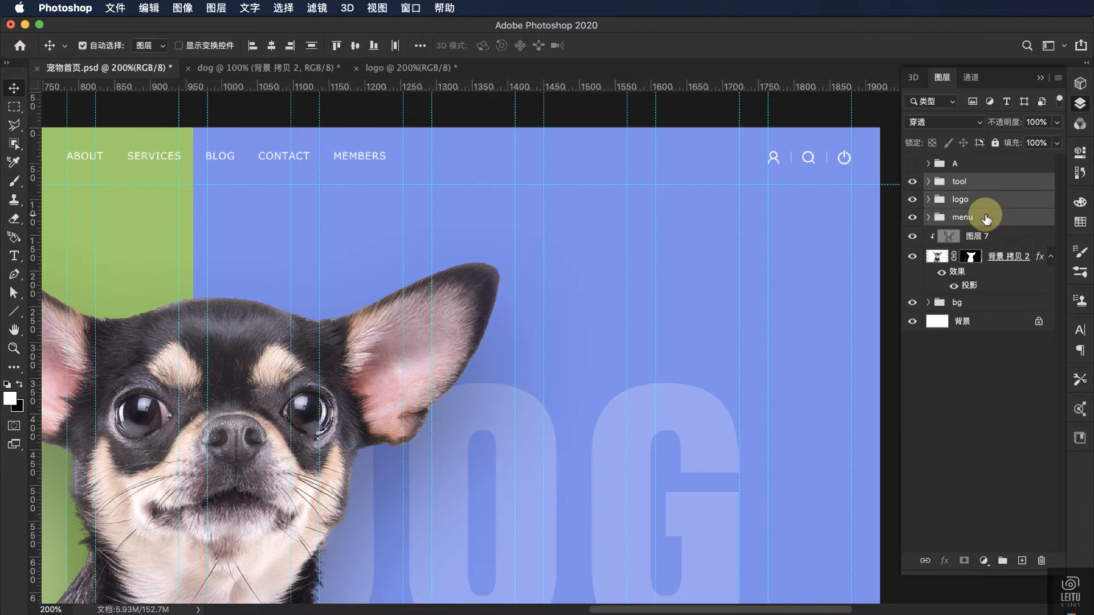
{"action": "key", "text": "super+g"}
{"action": "double_click", "coordinate": [960, 181]}
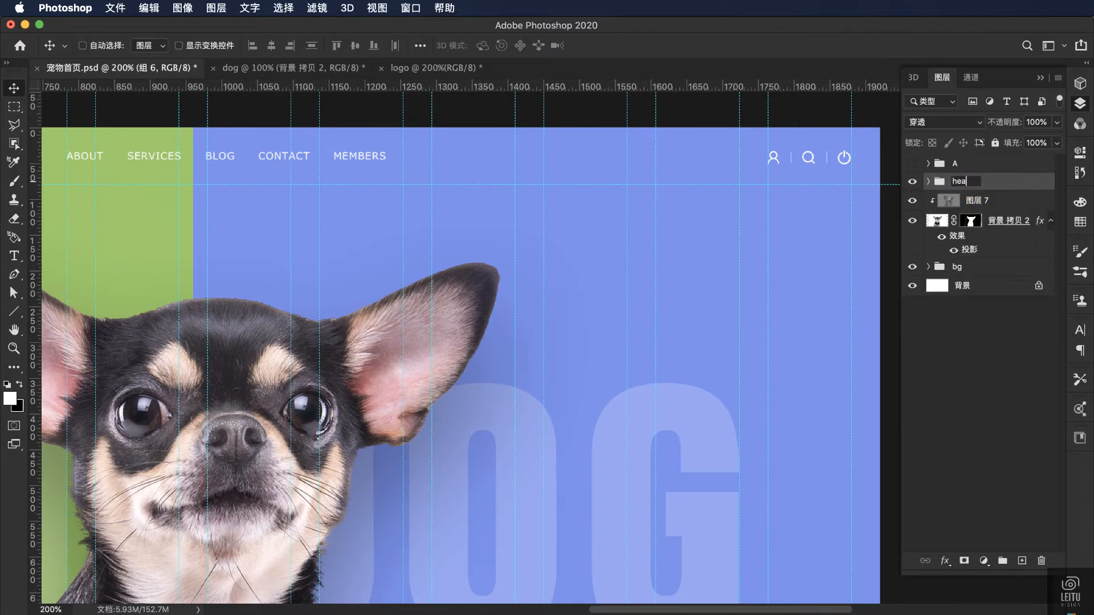
{"action": "type", "text": "header"}
{"action": "key", "text": "Return"}
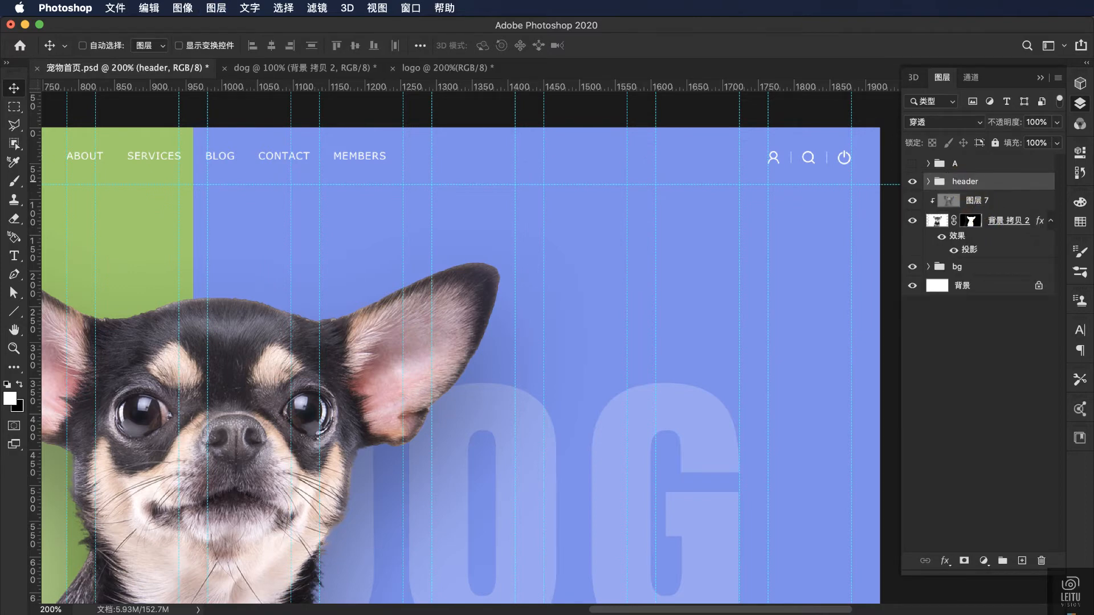
Step: Compare the whole page with the header group hidden and shown, leave it shown, and save the document
{"action": "key", "text": "super+minus"}
{"action": "left_click", "coordinate": [912, 182]}
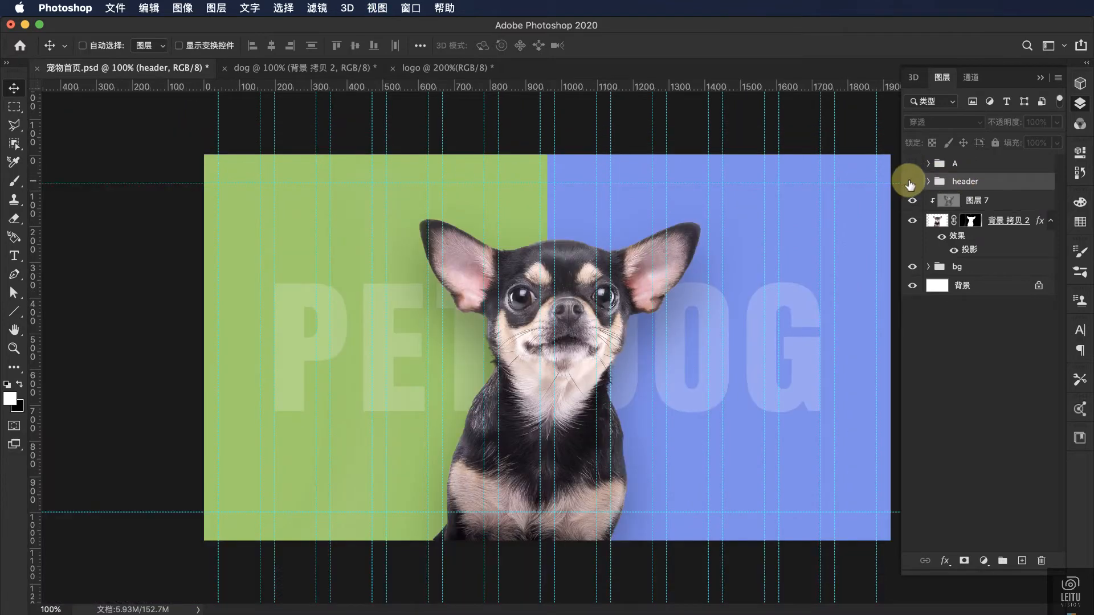
{"action": "left_click", "coordinate": [911, 182]}
{"action": "left_click", "coordinate": [912, 183]}
{"action": "left_click", "coordinate": [912, 182]}
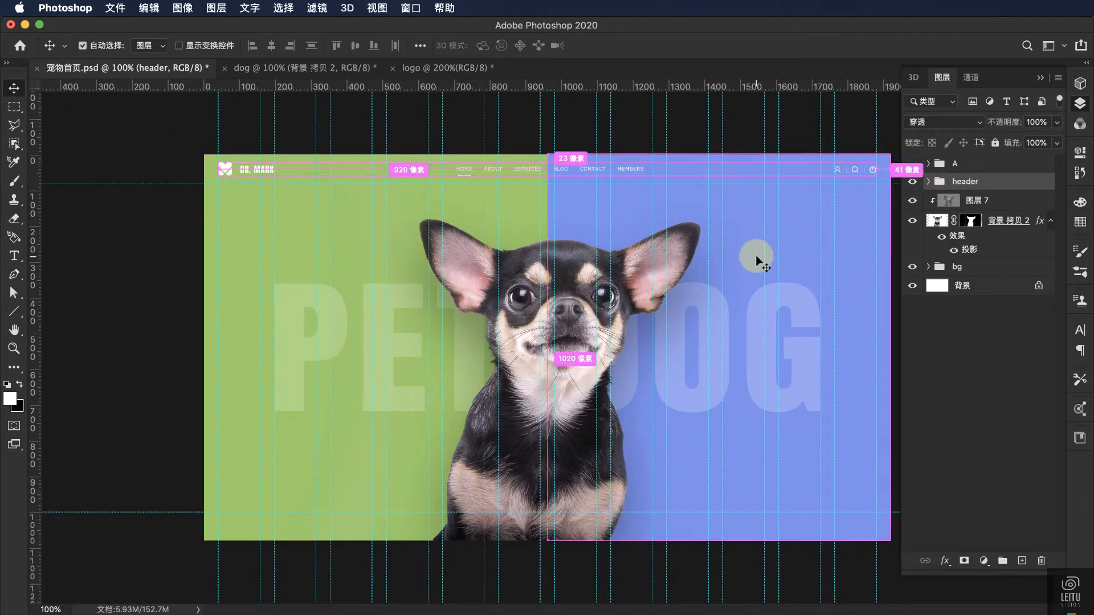
{"action": "key", "text": "super+s"}
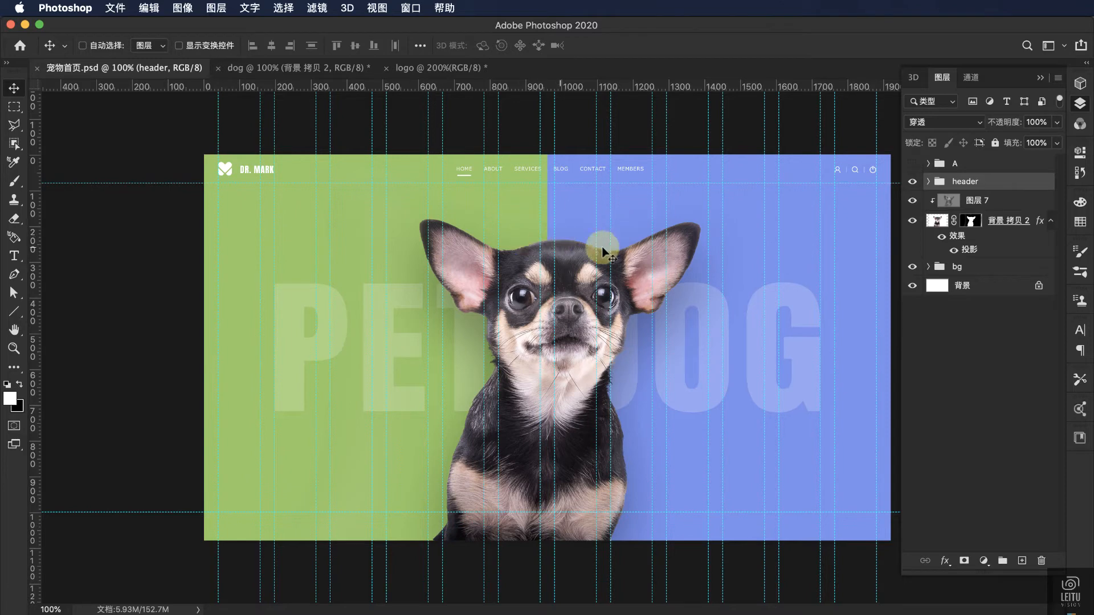
Step: Select the layer 图层 7 above the dog, copy the "Pet Care" line from the Notes app, and return to Photoshop
{"action": "left_click", "coordinate": [946, 267]}
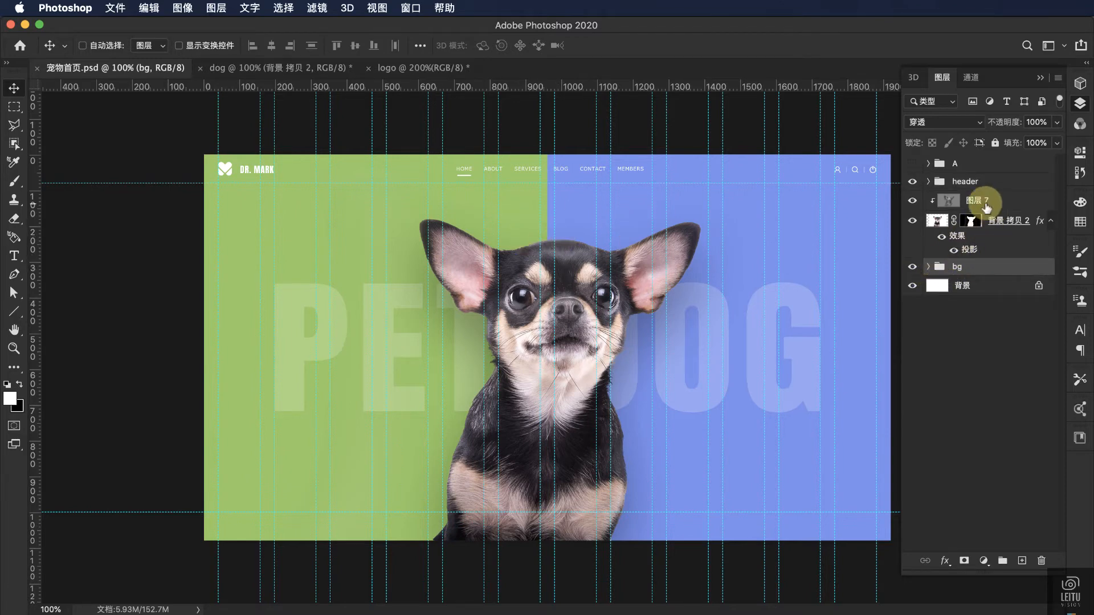
{"action": "left_click", "coordinate": [977, 200]}
{"action": "key", "text": "super+Tab"}
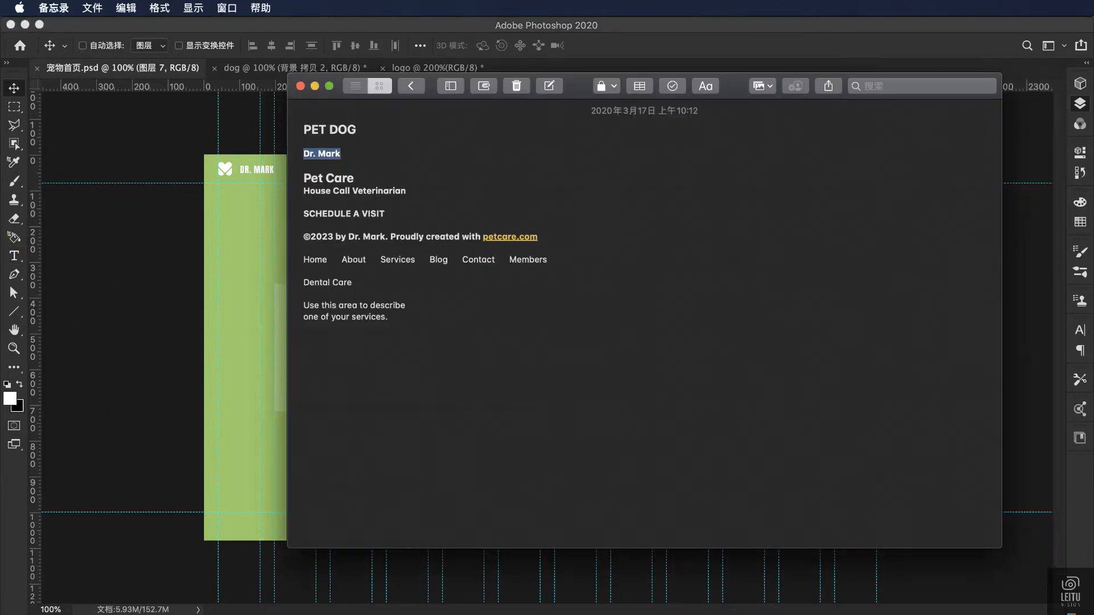
{"action": "left_click_drag", "start_coordinate": [355, 178], "coordinate": [292, 183]}
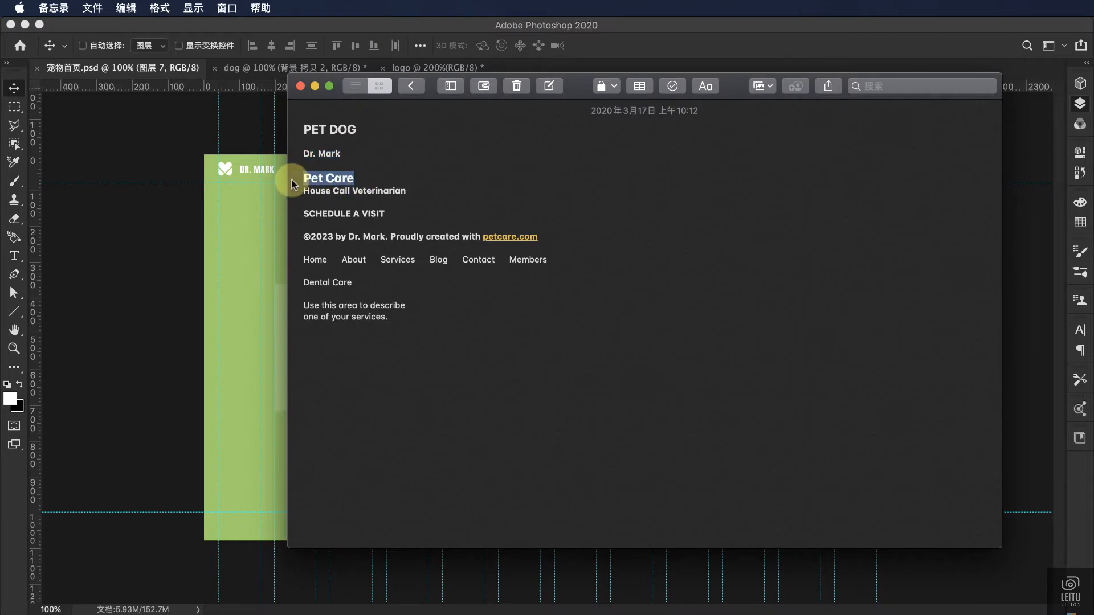
{"action": "left_click", "coordinate": [223, 204]}
Step: Place the copied Pet Care text on two lines over the green half and set its size to 200 pt
{"action": "left_click", "coordinate": [14, 256]}
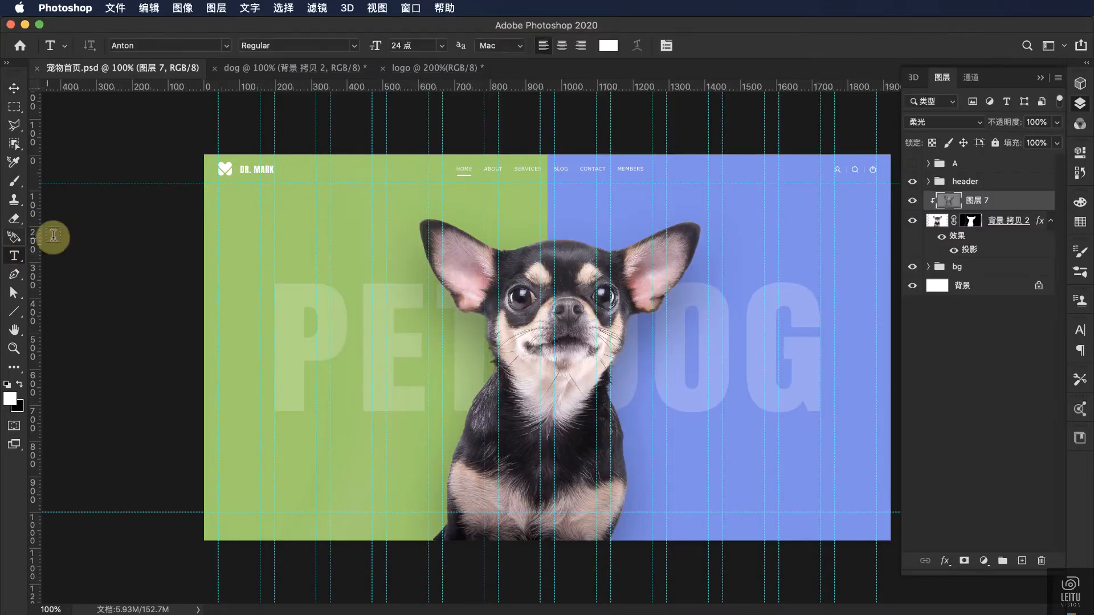
{"action": "left_click", "coordinate": [337, 232]}
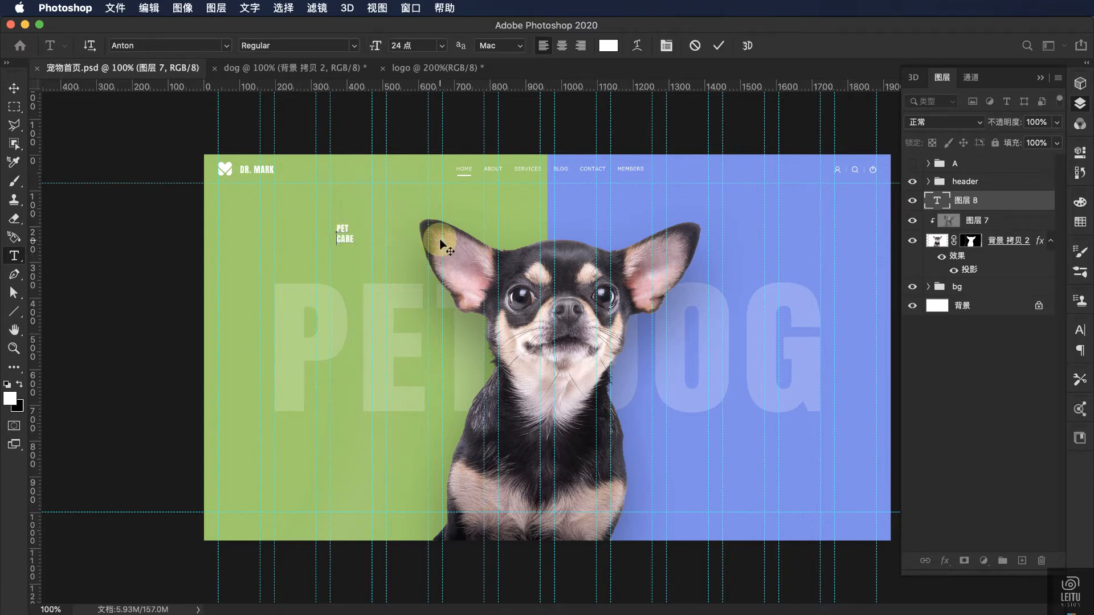
{"action": "left_click", "coordinate": [442, 45]}
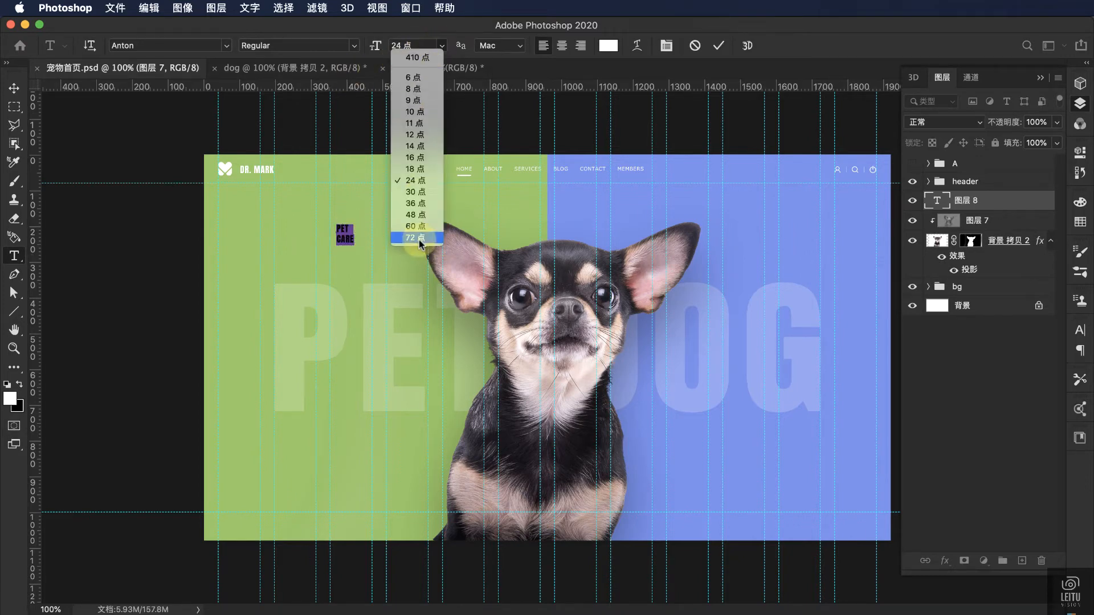
{"action": "left_click", "coordinate": [411, 238]}
{"action": "left_click", "coordinate": [397, 45]}
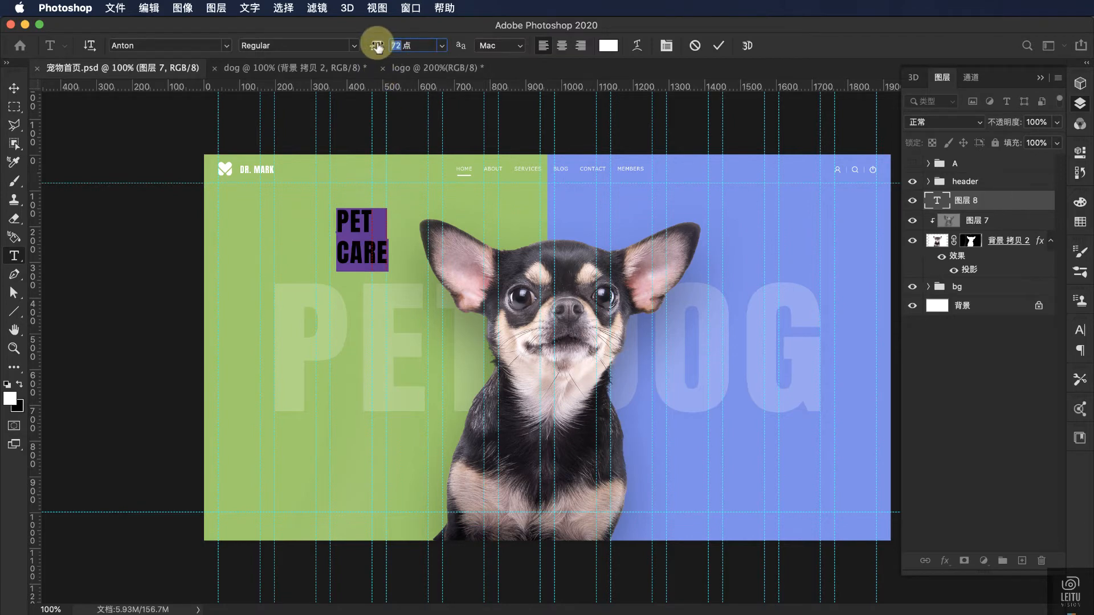
{"action": "type", "text": "200"}
{"action": "key", "text": "Return"}
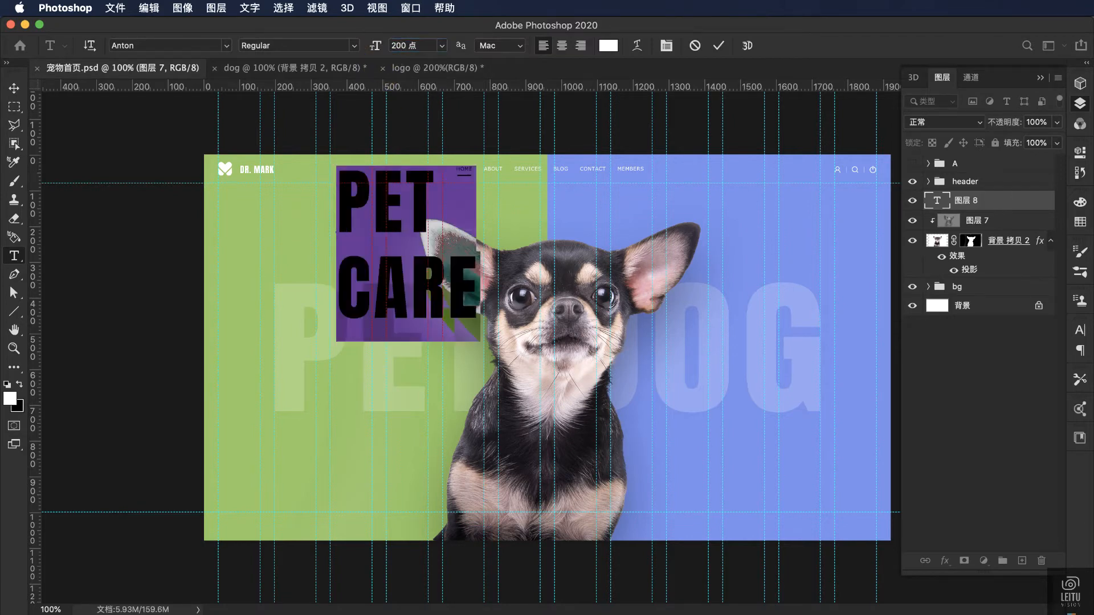
Step: Adjust the line spacing of the PET CARE headline so its two lines sit close together without overlapping
{"action": "key", "text": "alt+Up"}
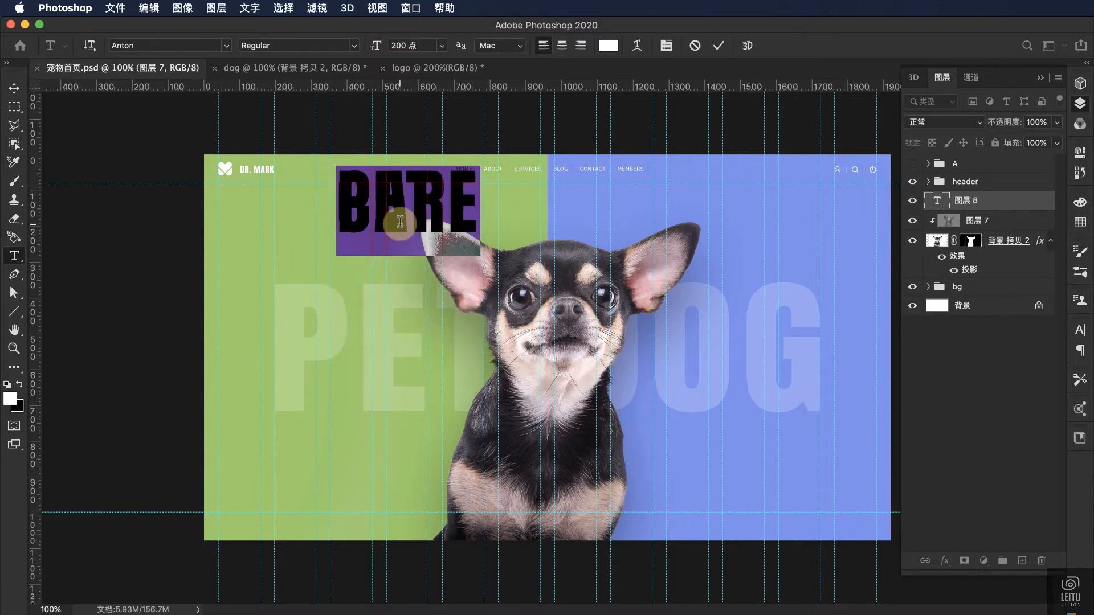
{"action": "key", "text": "alt+Down"}
{"action": "key", "text": "alt+Down"}
{"action": "key", "text": "alt+Down"}
{"action": "key", "text": "alt+Down"}
{"action": "key", "text": "alt+Down"}
{"action": "key", "text": "alt+Down"}
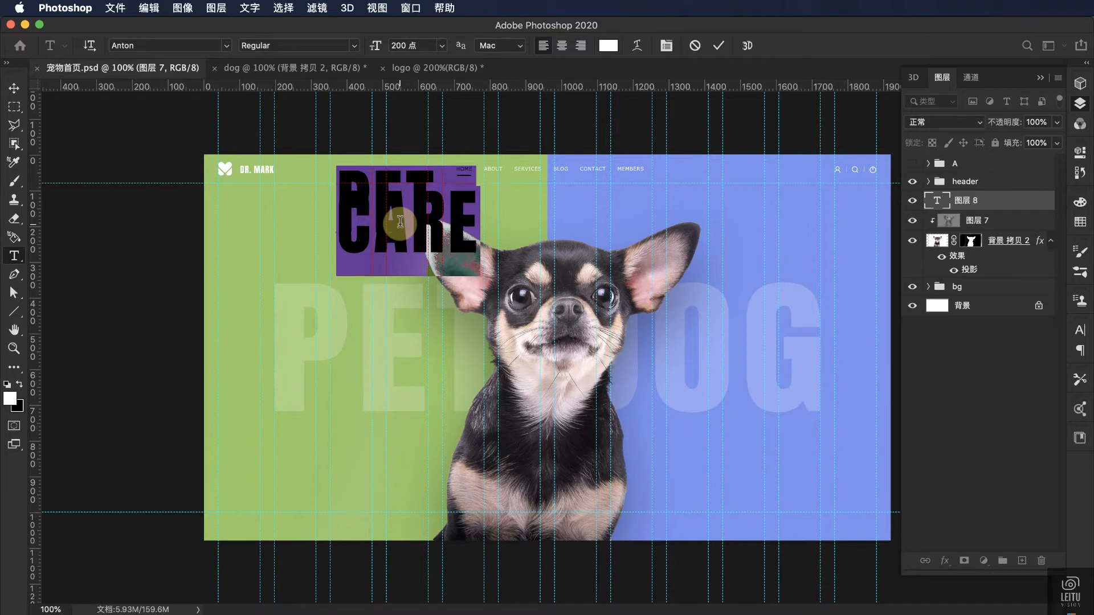
{"action": "key", "text": "alt+Down"}
{"action": "key", "text": "alt+Down"}
{"action": "key", "text": "alt+Down"}
{"action": "key", "text": "alt+Down"}
{"action": "key", "text": "alt+Down"}
{"action": "key", "text": "alt+Down"}
{"action": "key", "text": "alt+Down"}
{"action": "key", "text": "alt+Down"}
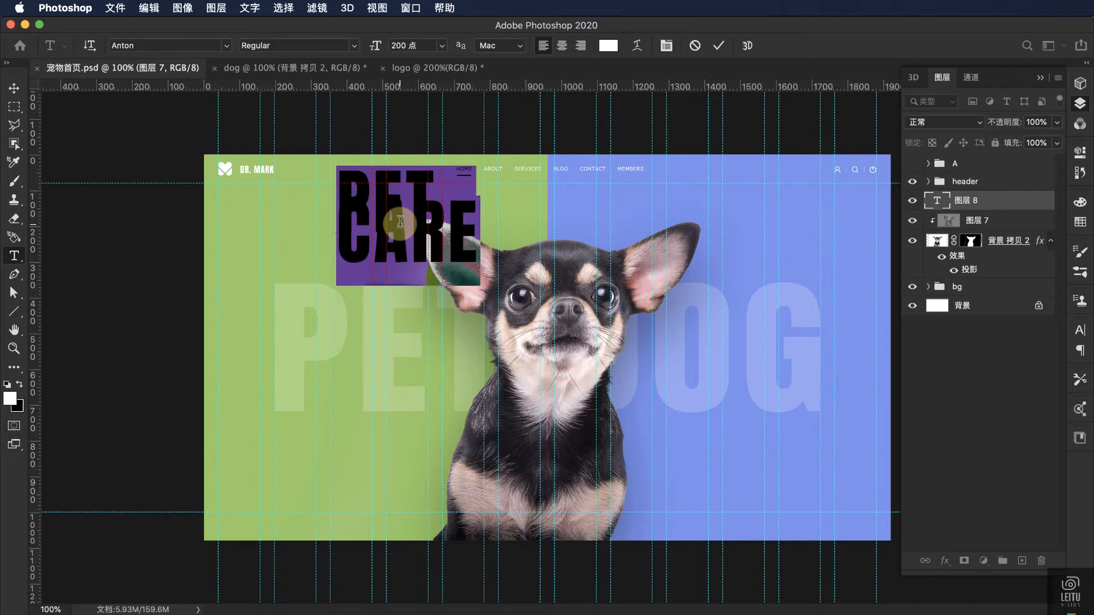
{"action": "key", "text": "alt+Down"}
{"action": "key", "text": "alt+Down"}
{"action": "key", "text": "alt+Down"}
{"action": "key", "text": "alt+Down"}
{"action": "key", "text": "alt+Down"}
{"action": "key", "text": "alt+Down"}
{"action": "key", "text": "alt+Down"}
{"action": "key", "text": "alt+Down"}
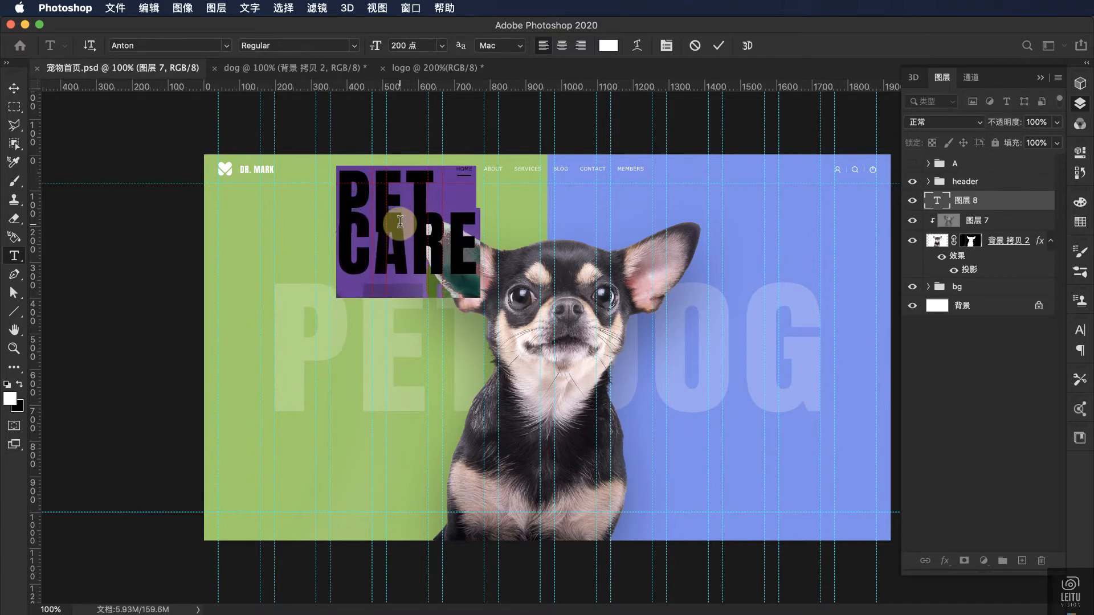
{"action": "key", "text": "alt+Down"}
{"action": "key", "text": "alt+Down"}
{"action": "key", "text": "alt+Down"}
{"action": "key", "text": "alt+Down"}
{"action": "key", "text": "alt+Down"}
{"action": "key", "text": "alt+Down"}
{"action": "key", "text": "alt+Down"}
{"action": "key", "text": "alt+Down"}
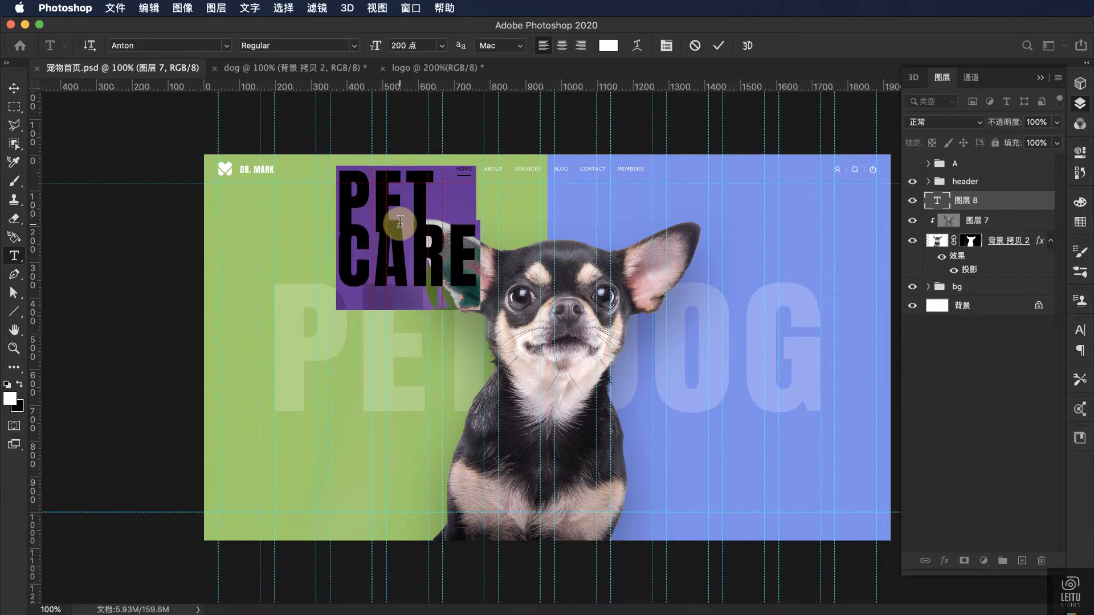
{"action": "key", "text": "alt+Down"}
{"action": "key", "text": "alt+Down"}
{"action": "key", "text": "alt+Down"}
{"action": "key", "text": "alt+Down"}
{"action": "key", "text": "alt+Down"}
{"action": "key", "text": "alt+Down"}
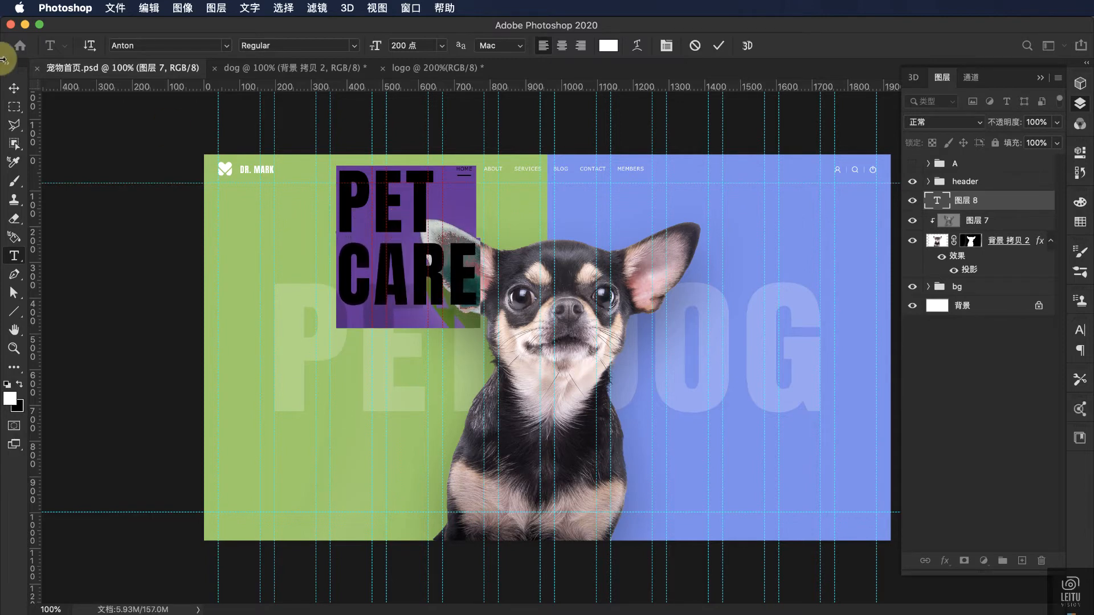
Step: Move the PET CARE headline to align with the left edge of the faded PET DOG text and nudge it slightly upward
{"action": "left_click", "coordinate": [14, 88]}
{"action": "left_click_drag", "start_coordinate": [400, 244], "coordinate": [340, 316]}
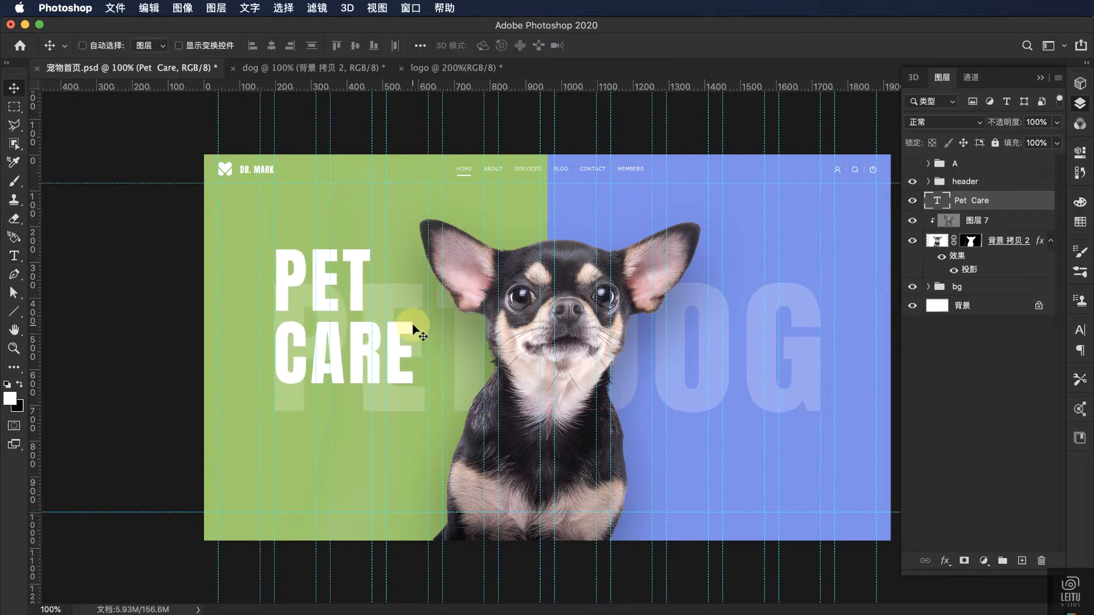
{"action": "key", "text": "Up"}
{"action": "key", "text": "Up"}
{"action": "key", "text": "Up"}
{"action": "key", "text": "Up"}
{"action": "key", "text": "Up"}
{"action": "key", "text": "Up"}
{"action": "key", "text": "Up"}
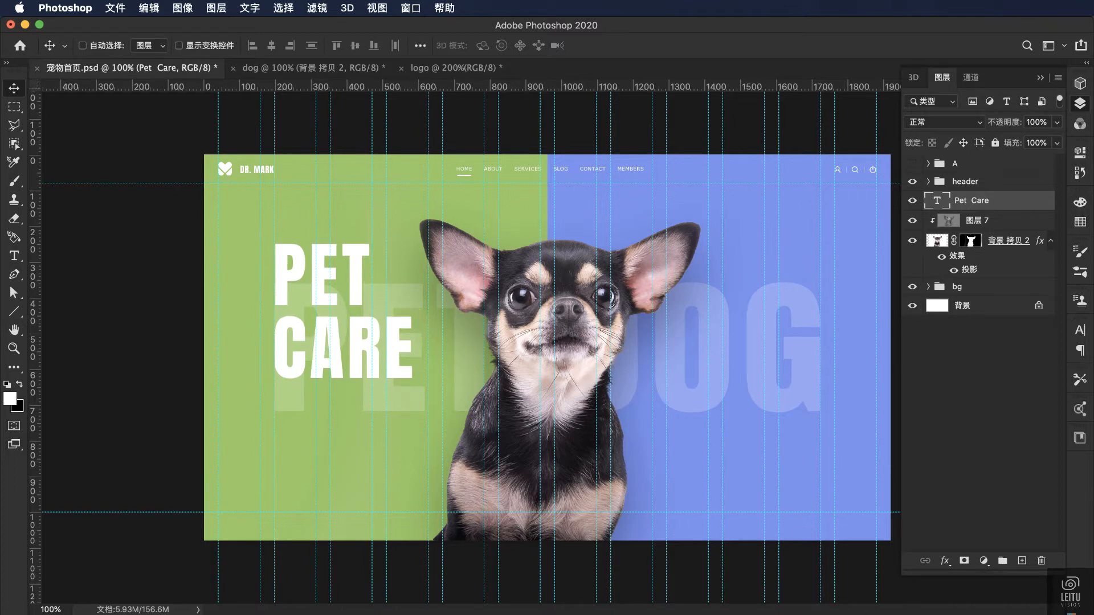
Step: Copy "House Call Veterinarian" from the Notes app and paste it in Photoshop as a new text layer below the headline
{"action": "key", "text": "super+Tab"}
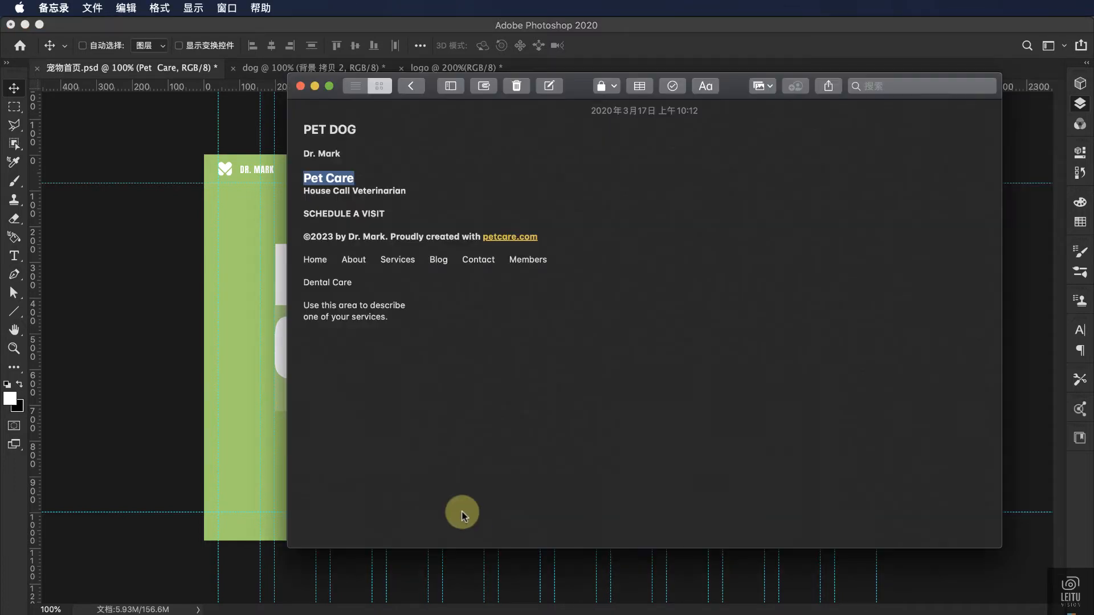
{"action": "left_click_drag", "start_coordinate": [407, 192], "coordinate": [302, 191]}
{"action": "key", "text": "super+c"}
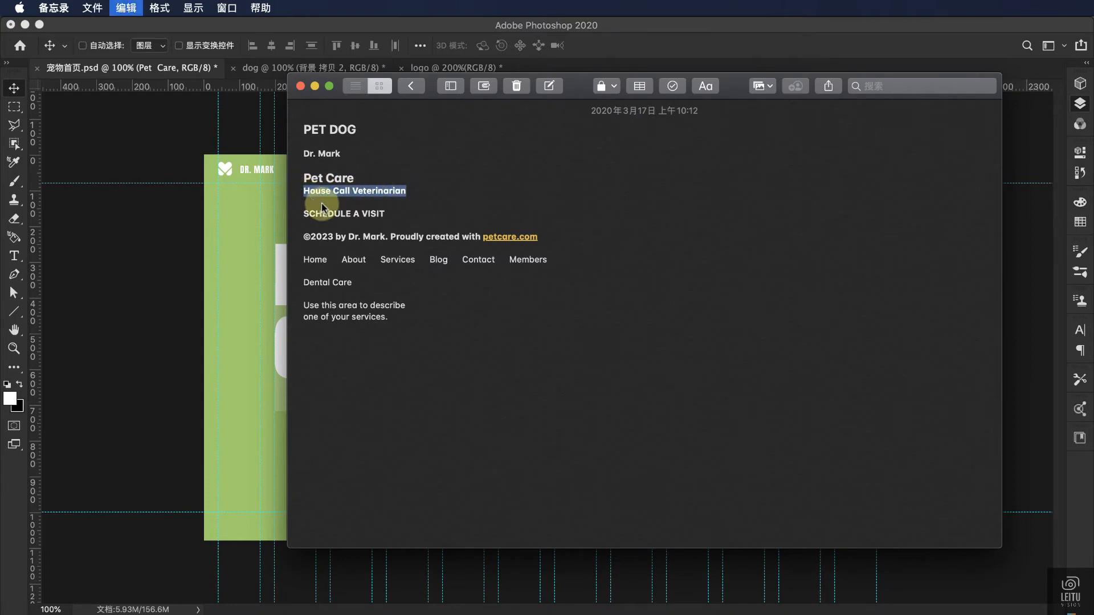
{"action": "key", "text": "super+Tab"}
{"action": "left_click", "coordinate": [14, 256]}
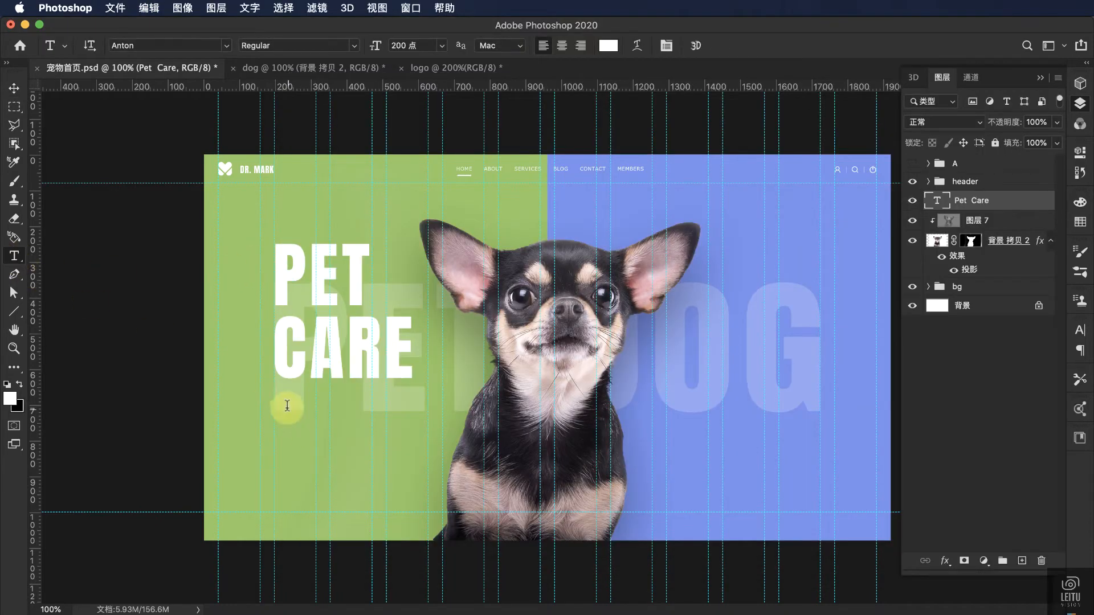
{"action": "left_click", "coordinate": [286, 468]}
{"action": "key", "text": "super+v"}
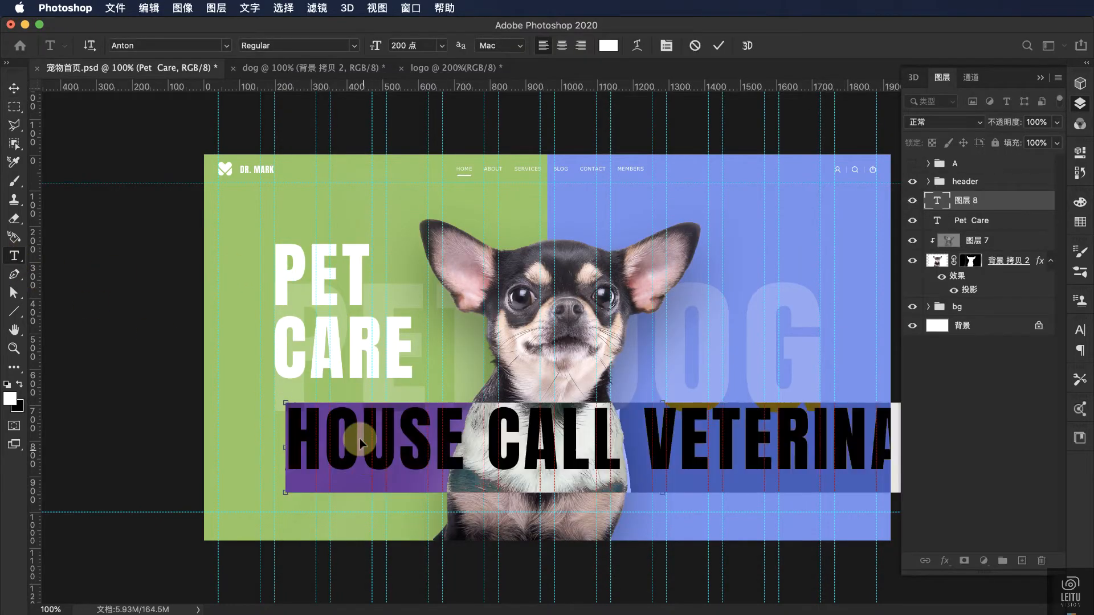
Step: Set the House Call Veterinarian line to Verdana at 24 pt and move it directly beneath the PET CARE headline
{"action": "left_click", "coordinate": [227, 45]}
{"action": "left_click", "coordinate": [192, 73]}
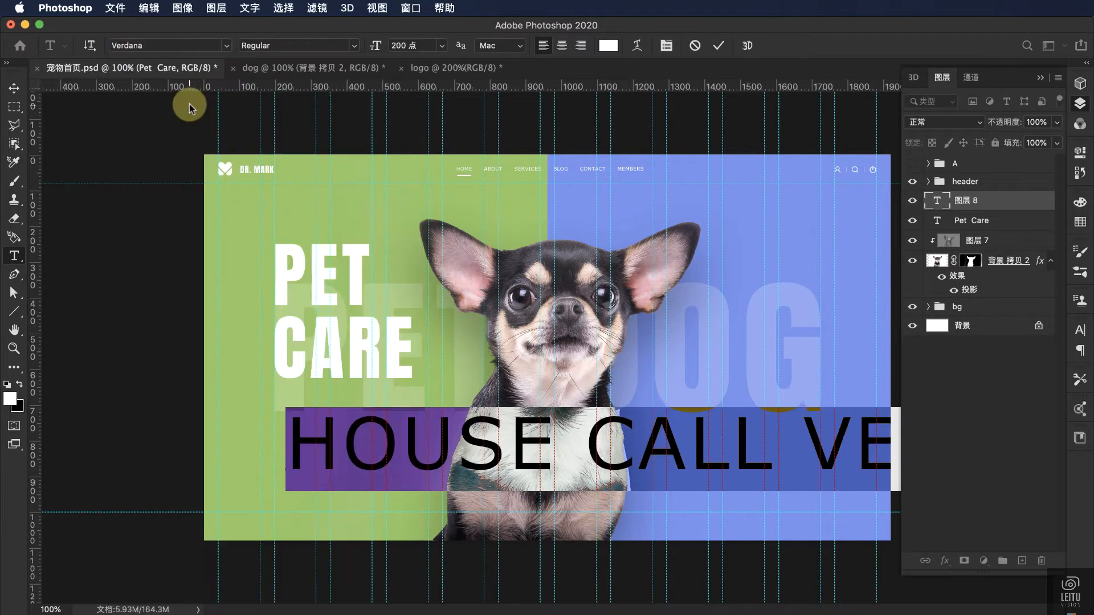
{"action": "left_click", "coordinate": [441, 46]}
{"action": "left_click", "coordinate": [423, 180]}
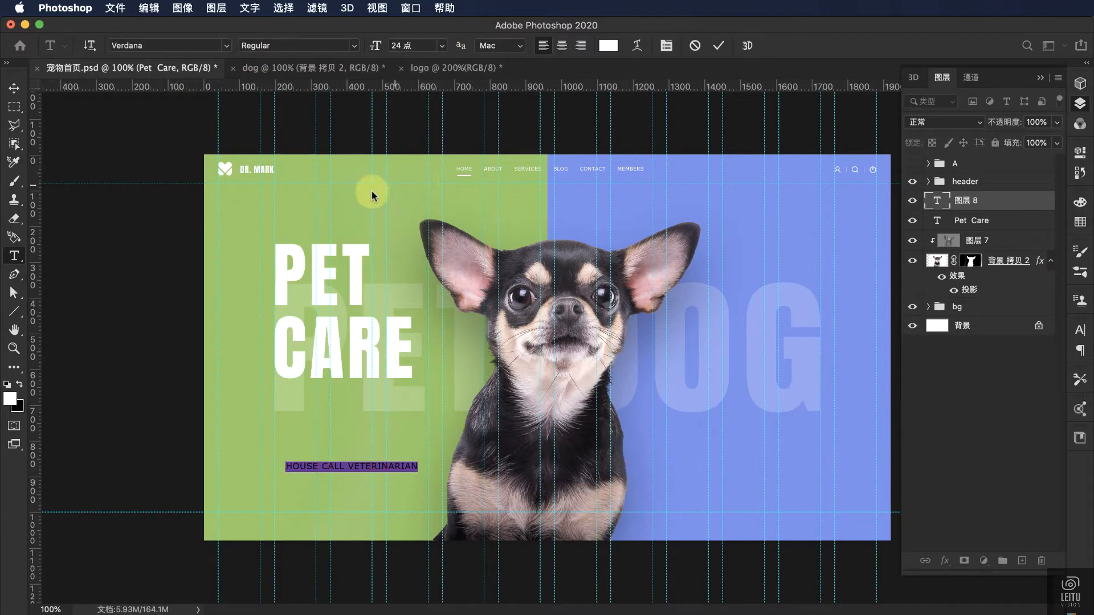
{"action": "left_click", "coordinate": [13, 88]}
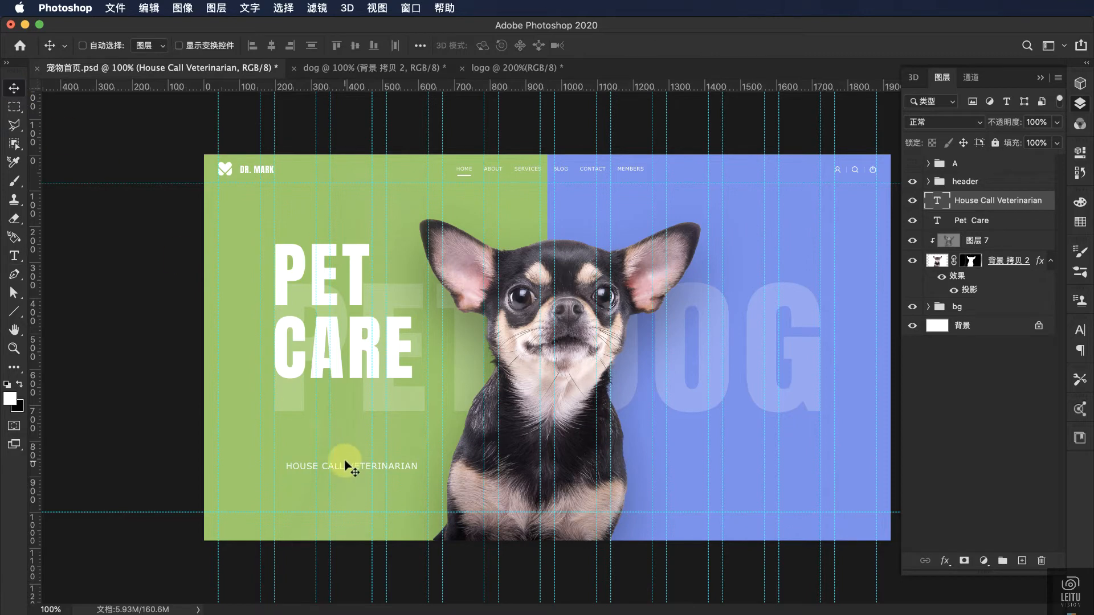
{"action": "left_click_drag", "start_coordinate": [345, 464], "coordinate": [332, 396]}
Step: Reduce the House Call Veterinarian line to 22 pt
{"action": "key", "text": "super+plus"}
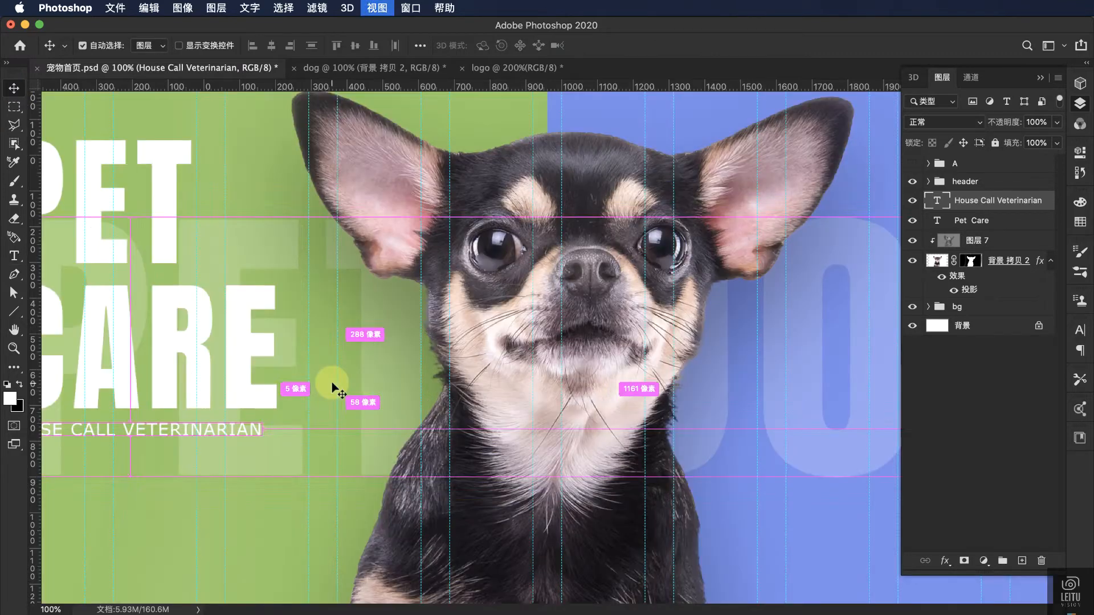
{"action": "scroll", "coordinate": [332, 393], "scroll_direction": "left", "scroll_amount": 10}
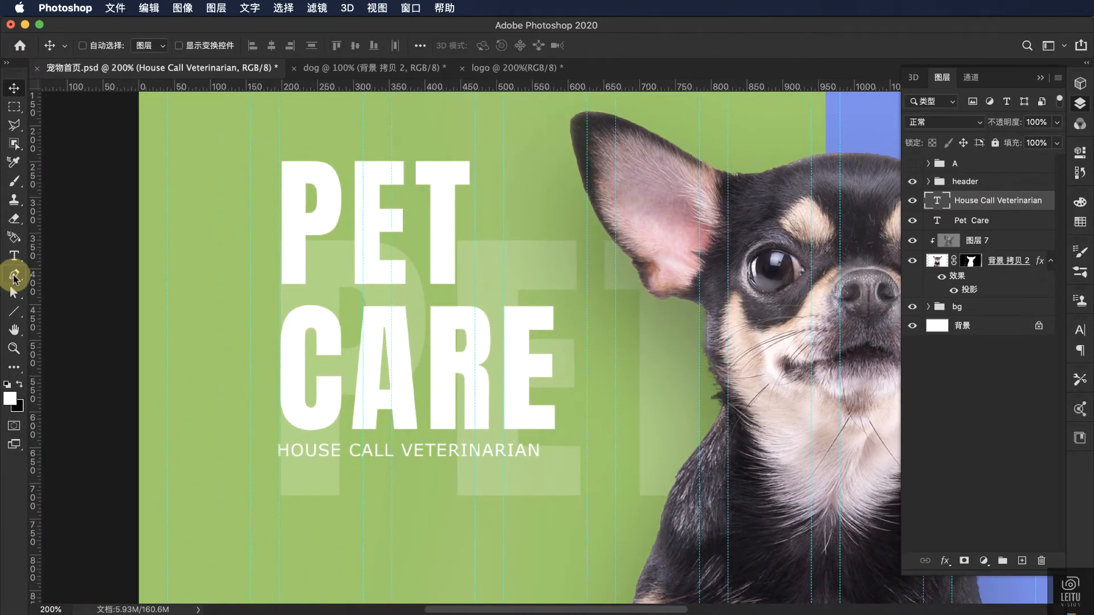
{"action": "left_click", "coordinate": [14, 256]}
{"action": "left_click", "coordinate": [427, 454]}
{"action": "key", "text": "super+a"}
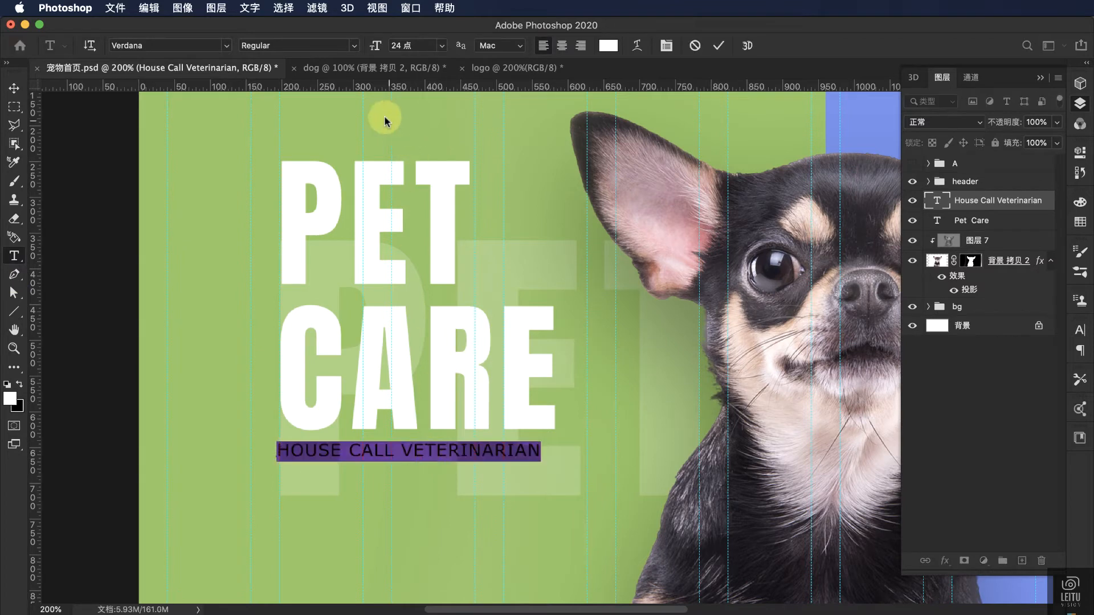
{"action": "left_click", "coordinate": [402, 45]}
{"action": "type", "text": "22"}
{"action": "left_click", "coordinate": [368, 45]}
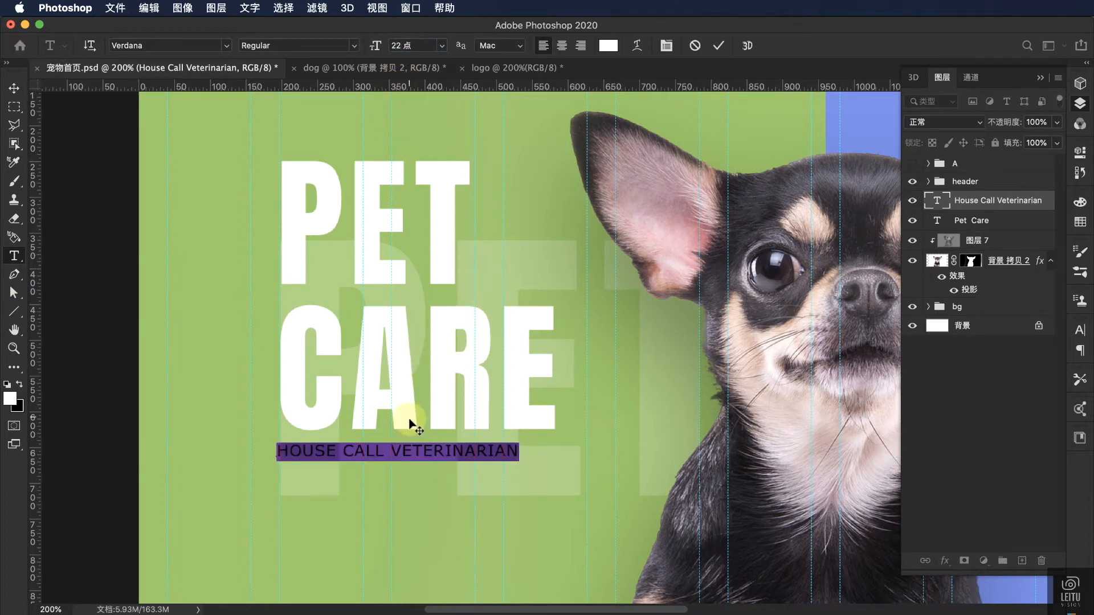
Step: Widen the letter spacing of the House Call Veterinarian line to roughly the width of the word CARE
{"action": "left_click", "coordinate": [447, 449]}
{"action": "key", "text": "super+a"}
{"action": "key", "text": "alt+Right"}
{"action": "key", "text": "alt+Right"}
{"action": "key", "text": "alt+Right"}
{"action": "key", "text": "alt+Right"}
{"action": "key", "text": "alt+Right"}
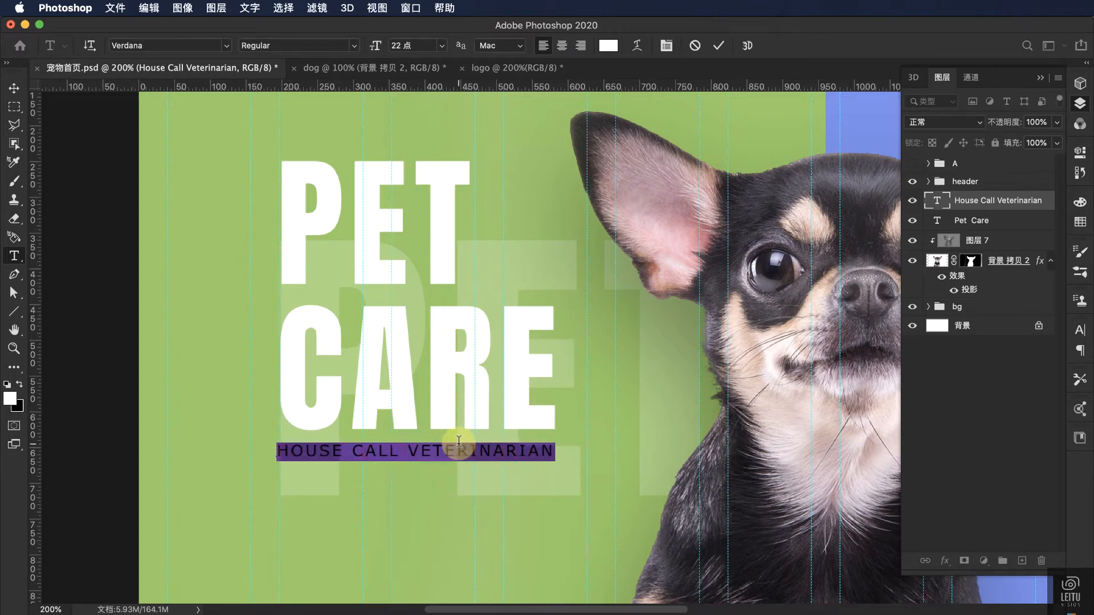
{"action": "key", "text": "alt+Right"}
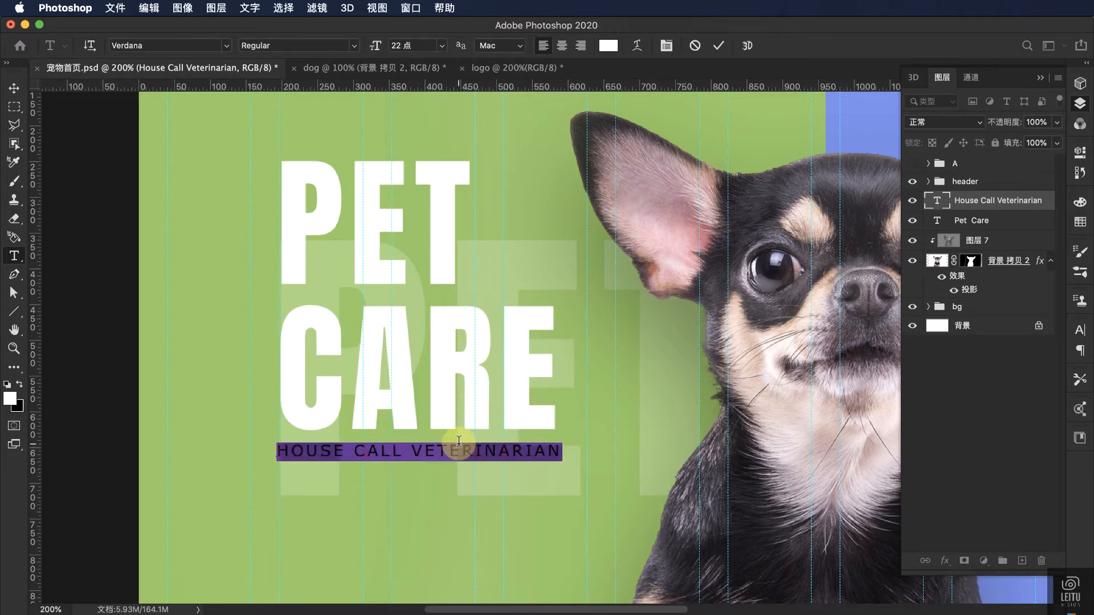
{"action": "left_click", "coordinate": [14, 88]}
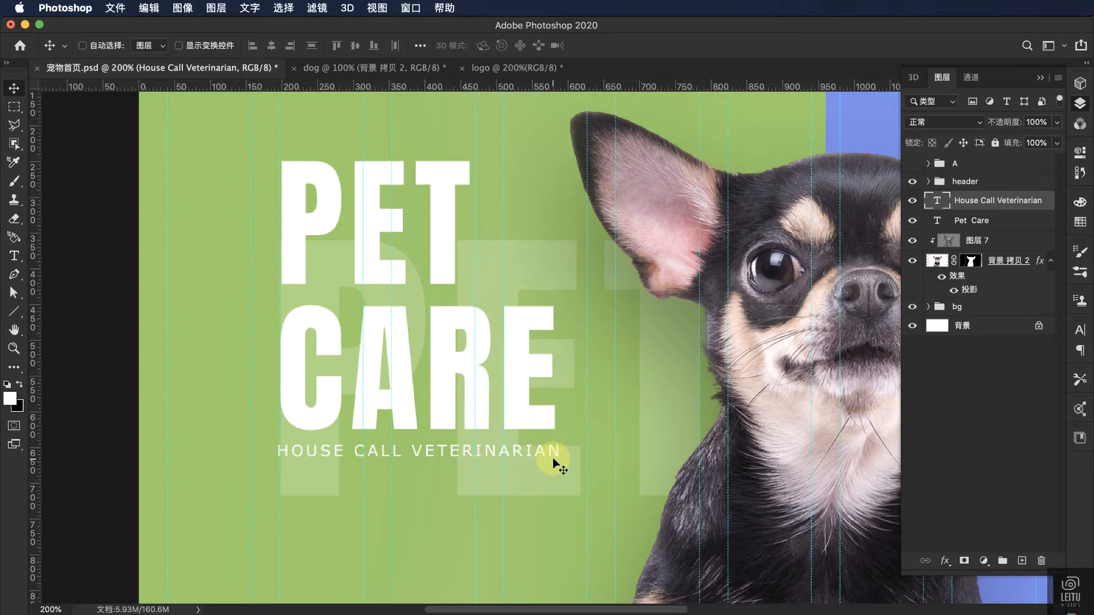
Step: Select the PET CARE headline layer and nudge it left to line up with the start of the subtitle
{"action": "right_click", "coordinate": [517, 393]}
{"action": "left_click", "coordinate": [522, 394]}
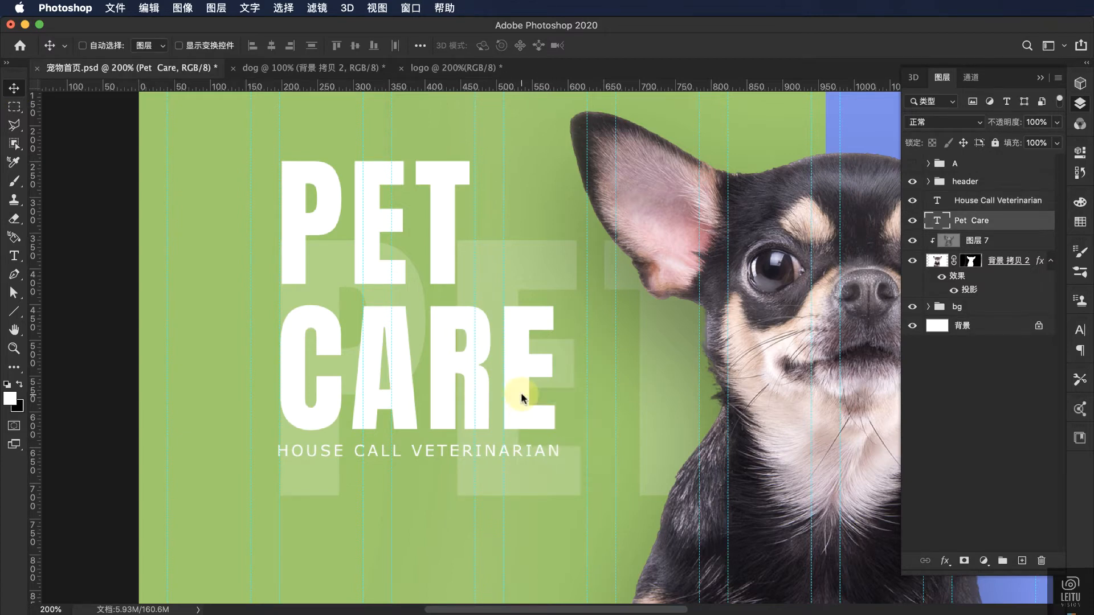
{"action": "key", "text": "Left"}
{"action": "key", "text": "Left"}
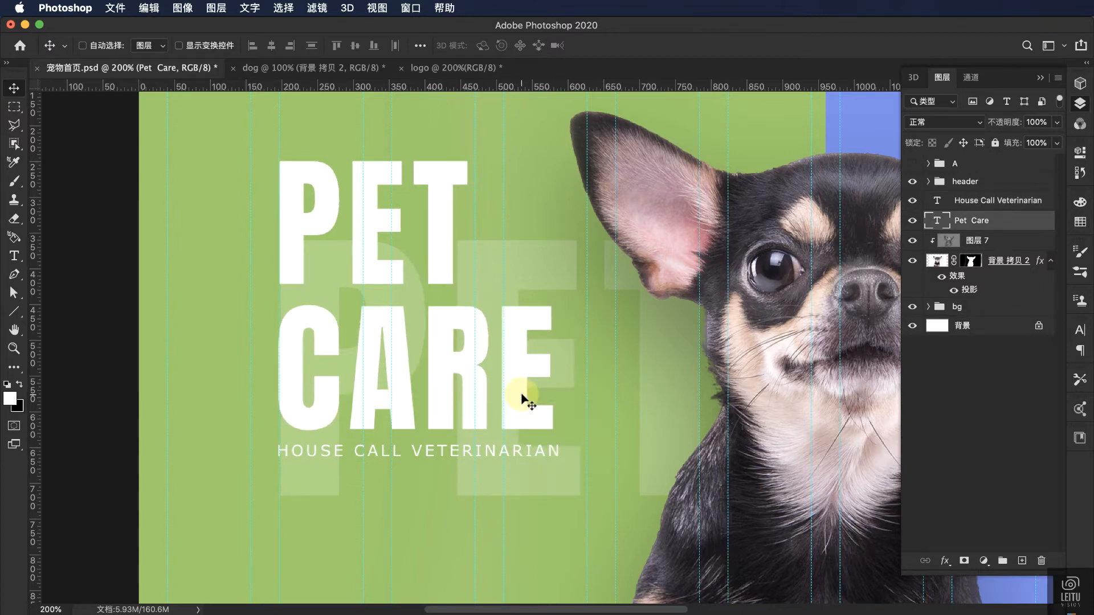
Step: Tighten the House Call Veterinarian letter spacing by one increment so its right end lines up with the headline
{"action": "left_click", "coordinate": [14, 256]}
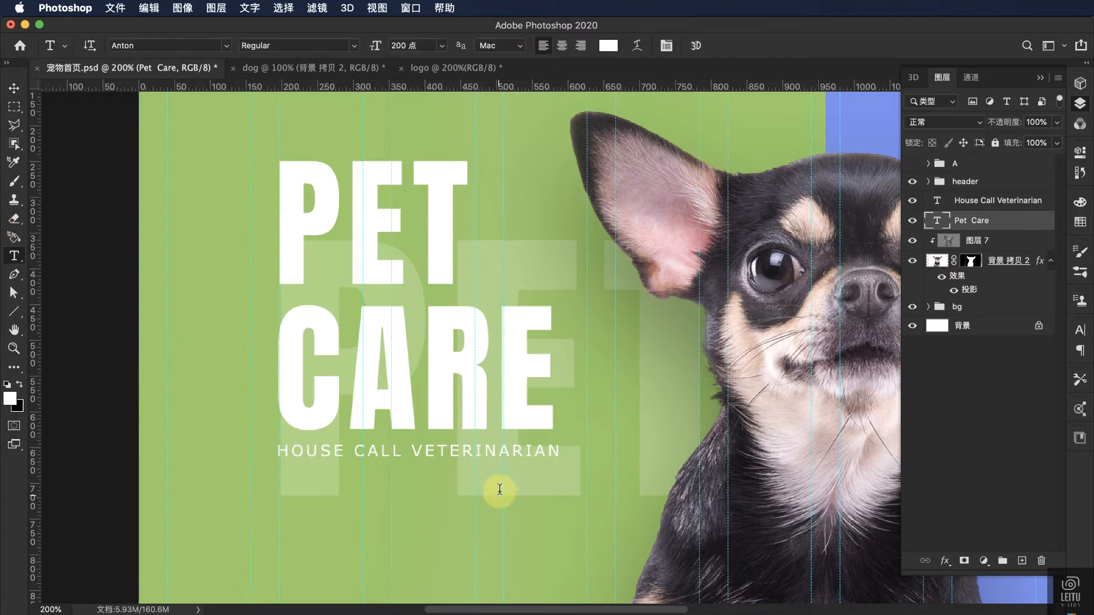
{"action": "left_click", "coordinate": [506, 452]}
{"action": "key", "text": "super+a"}
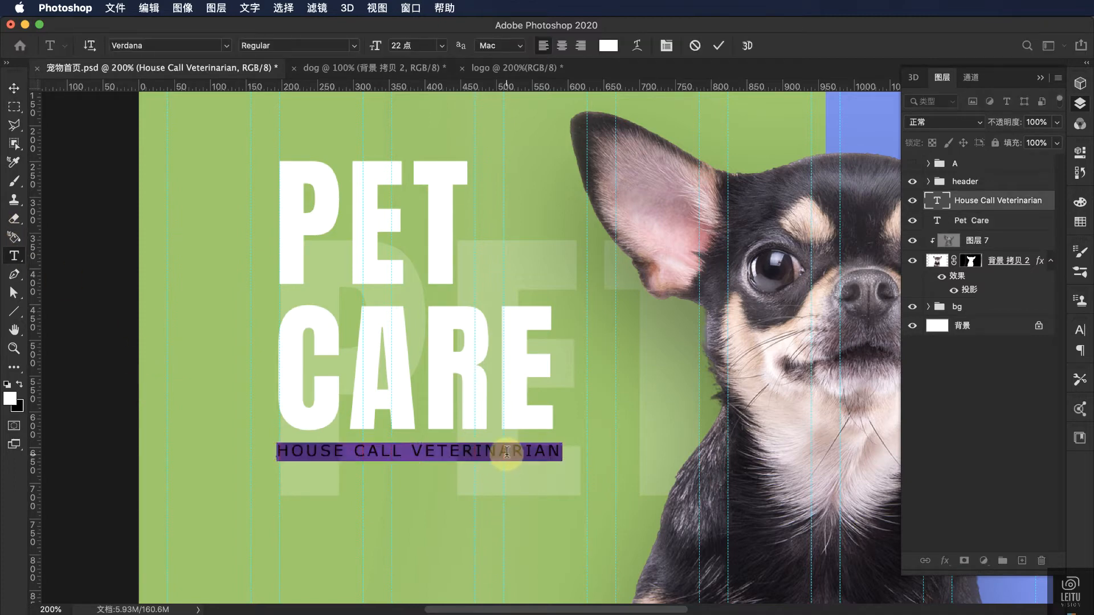
{"action": "key", "text": "super+Left"}
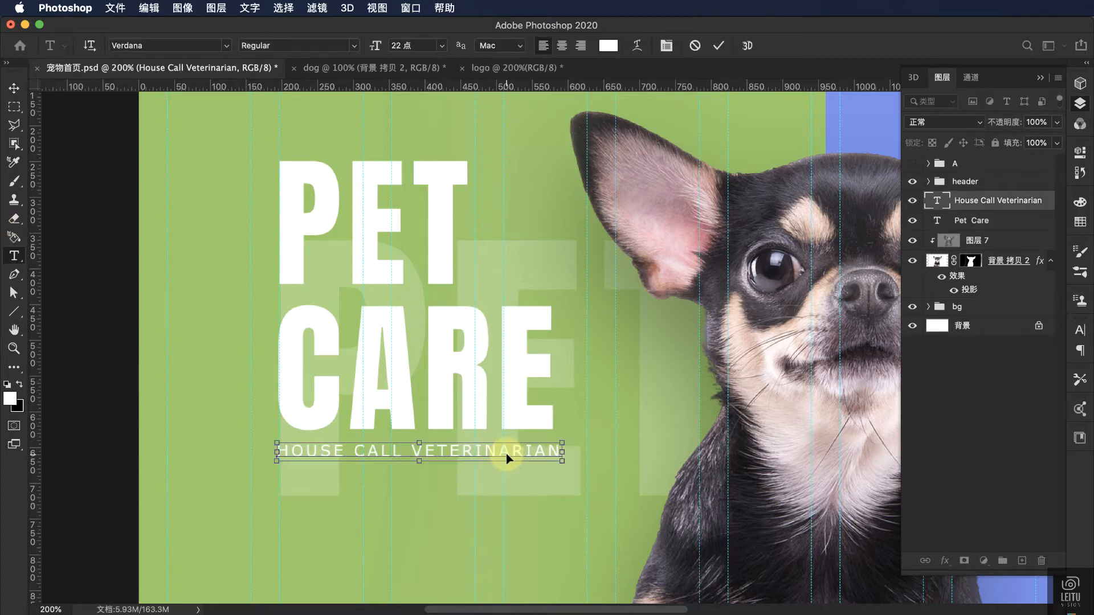
{"action": "key", "text": "super+a"}
{"action": "key", "text": "alt+Left"}
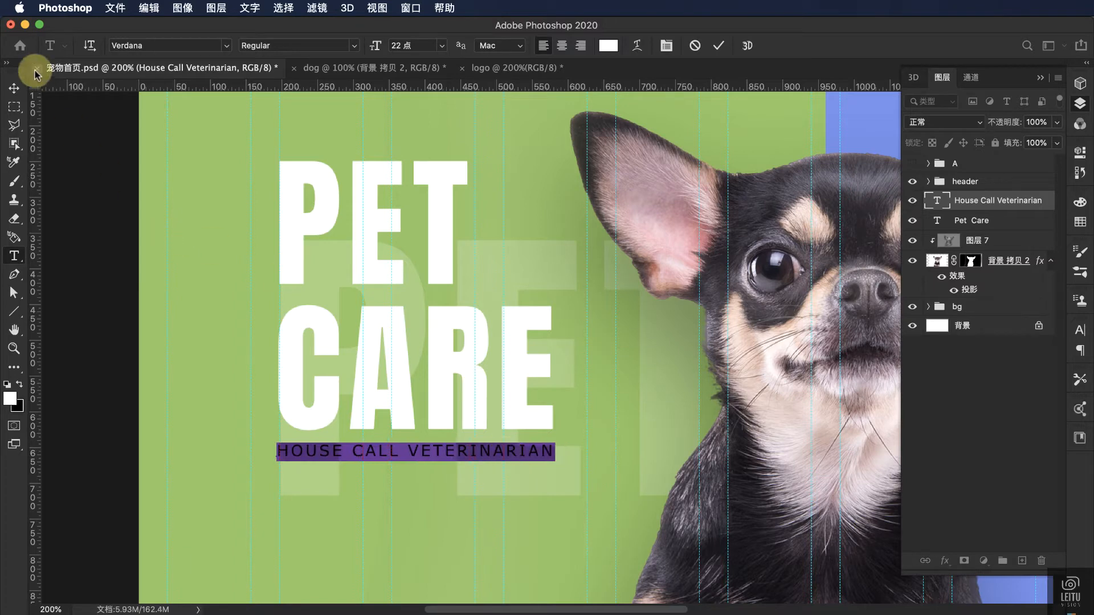
{"action": "left_click", "coordinate": [14, 88]}
Step: Draw a white rectangle of 384 × 90 px below the House Call Veterinarian subtitle, matching the subtitle's width
{"action": "scroll", "coordinate": [456, 275], "scroll_direction": "down", "scroll_amount": 3}
{"action": "scroll", "coordinate": [456, 275], "scroll_direction": "down", "scroll_amount": 1}
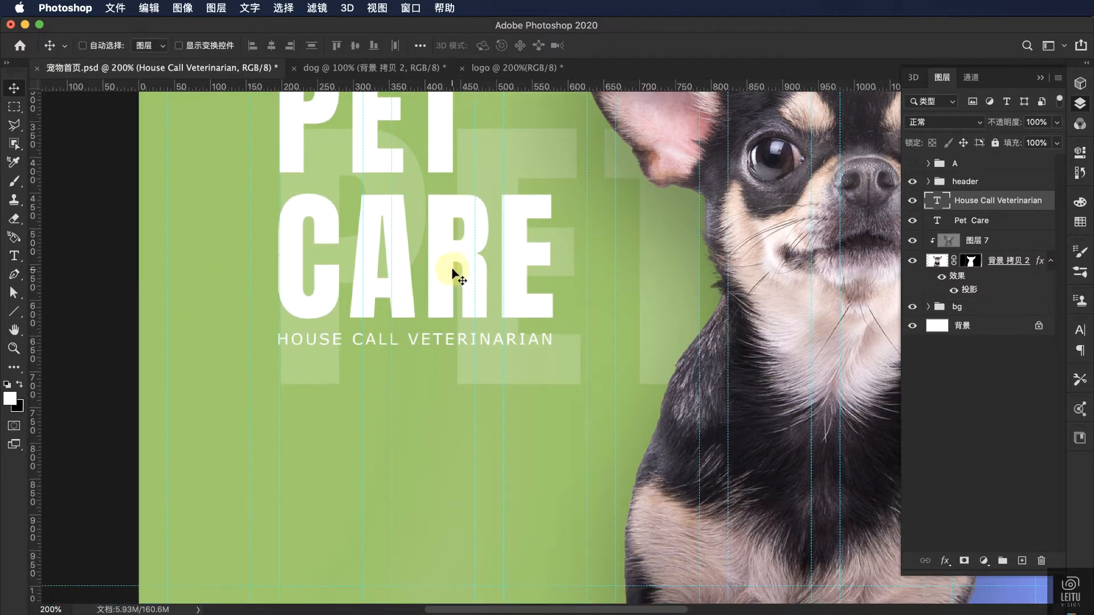
{"action": "left_click", "coordinate": [14, 312]}
{"action": "left_click", "coordinate": [68, 311]}
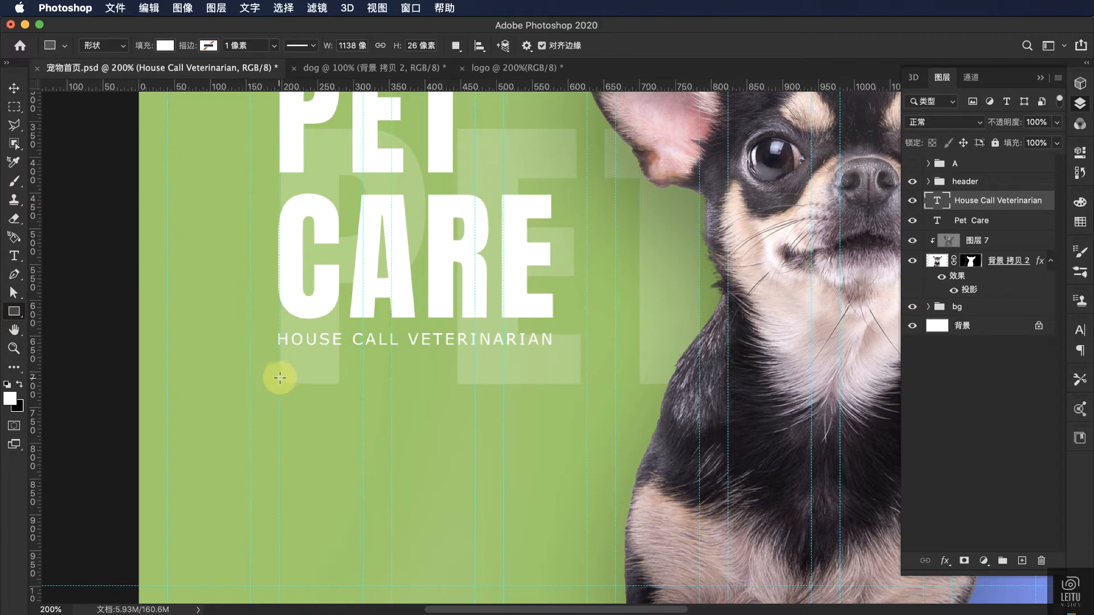
{"action": "left_click_drag", "start_coordinate": [279, 378], "coordinate": [553, 442]}
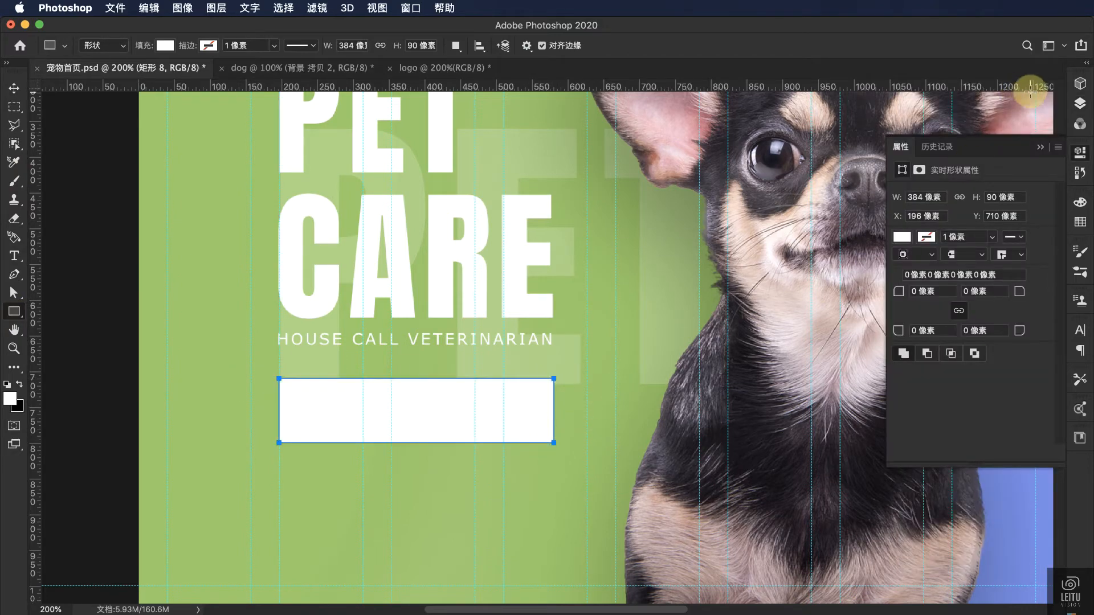
Step: Reduce the rectangle layer's fill to 0% and add a 2 px white inside stroke as a layer effect
{"action": "left_click", "coordinate": [1078, 104]}
{"action": "left_click", "coordinate": [1057, 142]}
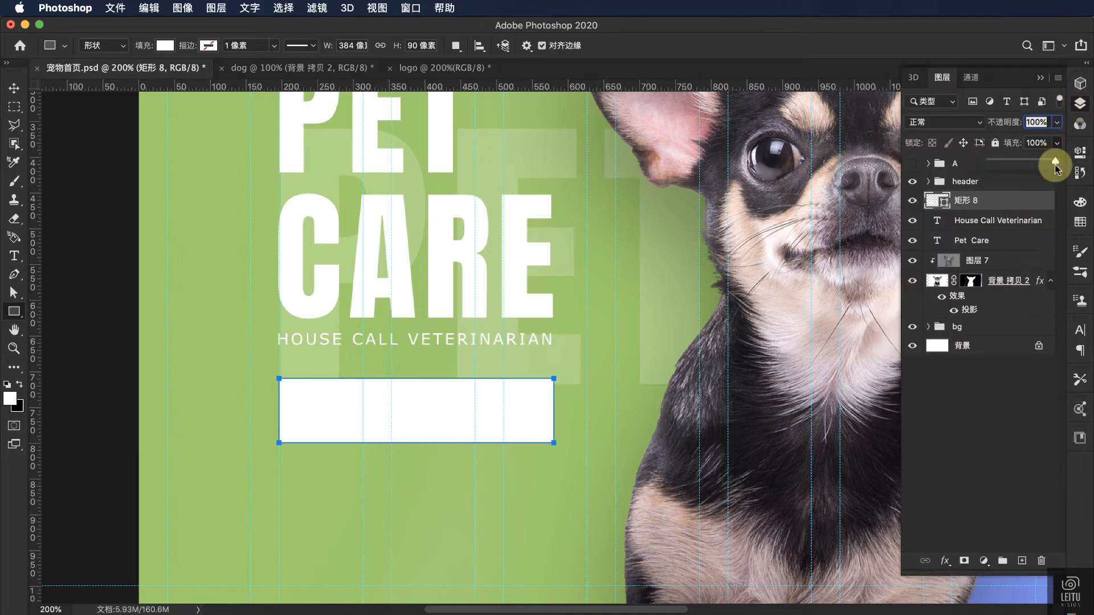
{"action": "left_click_drag", "start_coordinate": [1054, 163], "coordinate": [953, 163]}
{"action": "left_click", "coordinate": [945, 561]}
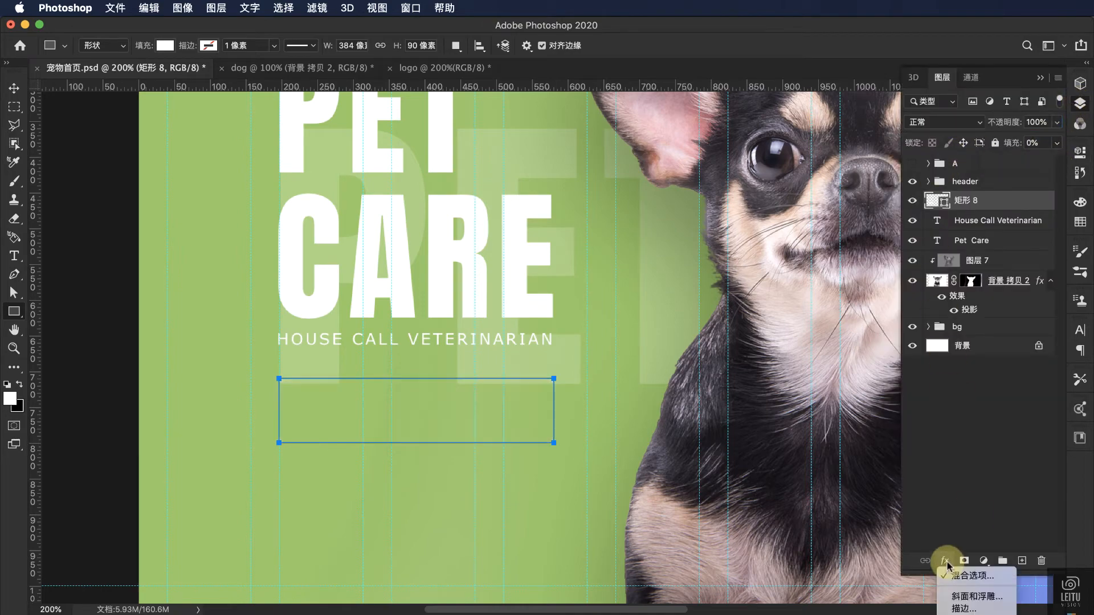
{"action": "left_click", "coordinate": [968, 595]}
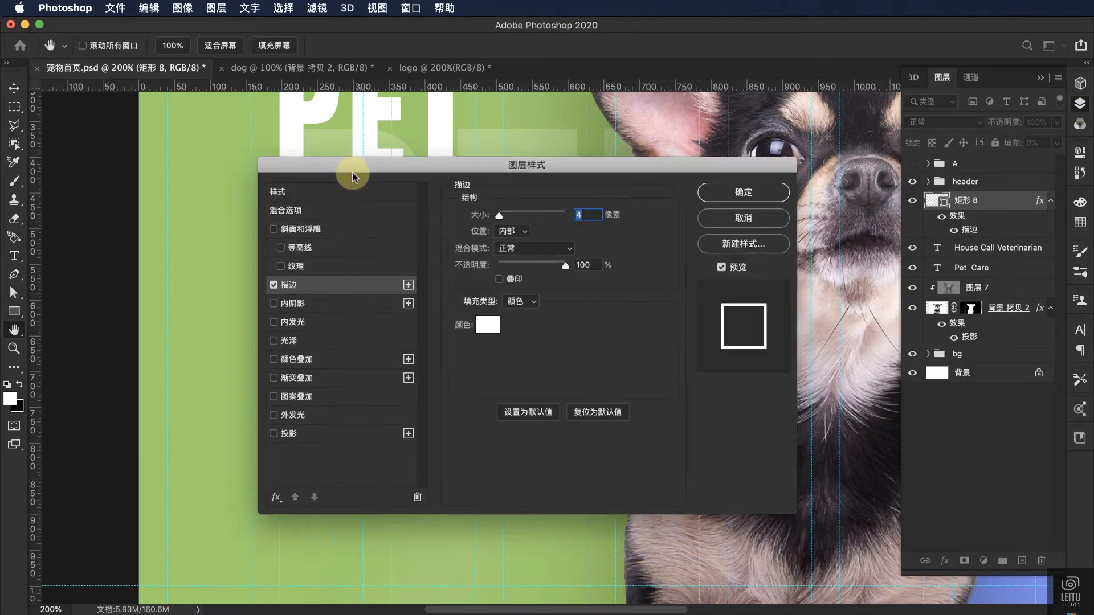
{"action": "left_click_drag", "start_coordinate": [351, 170], "coordinate": [637, 131]}
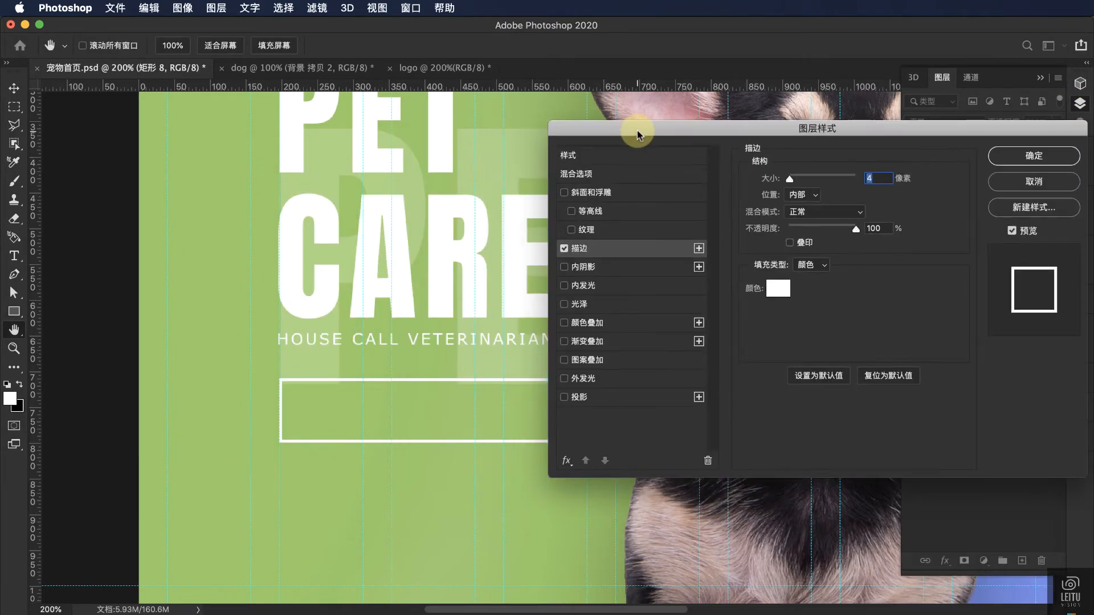
{"action": "type", "text": "2"}
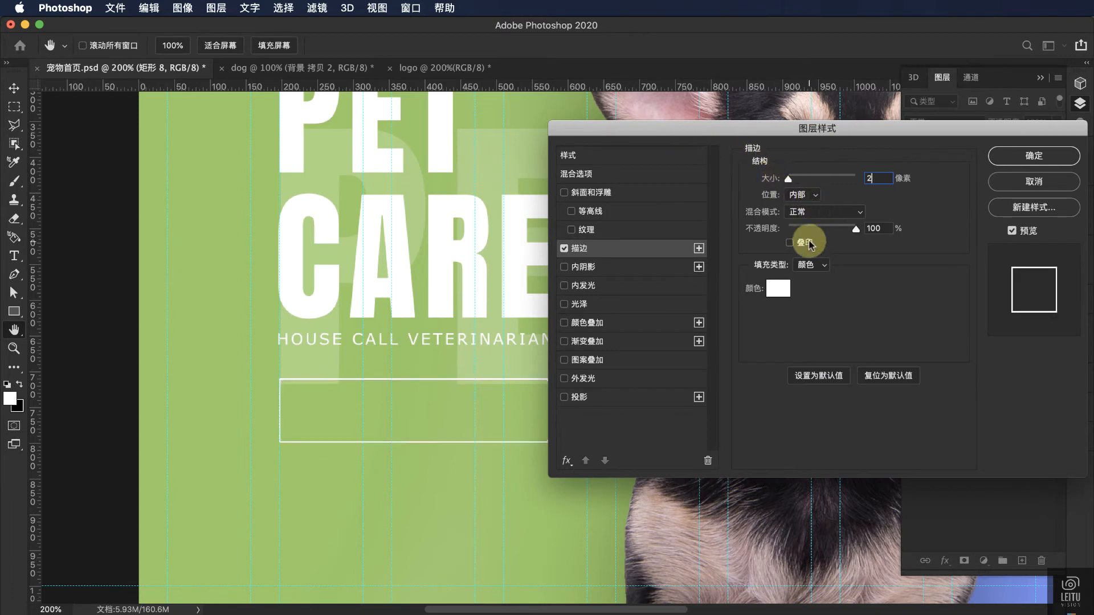
{"action": "left_click", "coordinate": [995, 155]}
Step: Set all four corner radii of the outlined rectangle to 2 px and move it slightly down from the subtitle
{"action": "left_click", "coordinate": [1078, 153]}
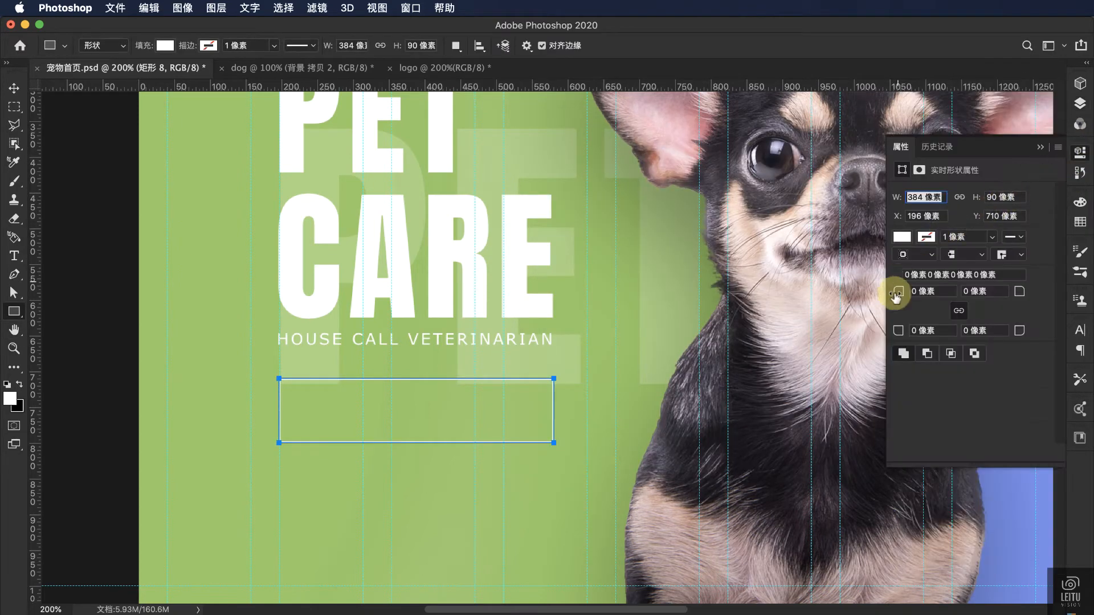
{"action": "left_click", "coordinate": [917, 291]}
{"action": "type", "text": "2"}
{"action": "key", "text": "Return"}
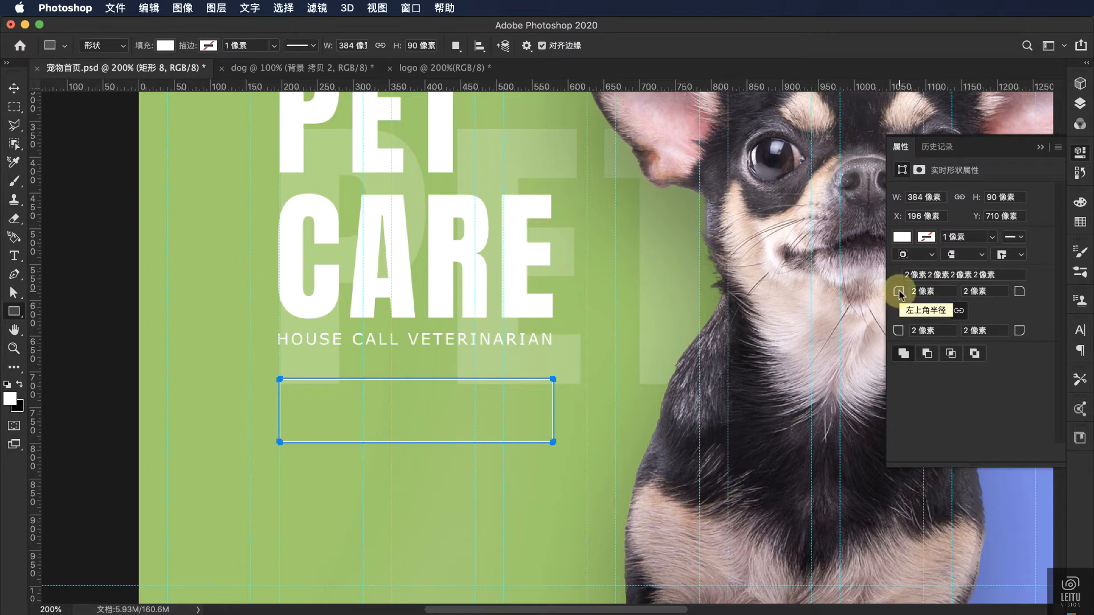
{"action": "left_click", "coordinate": [1080, 102]}
{"action": "left_click", "coordinate": [14, 88]}
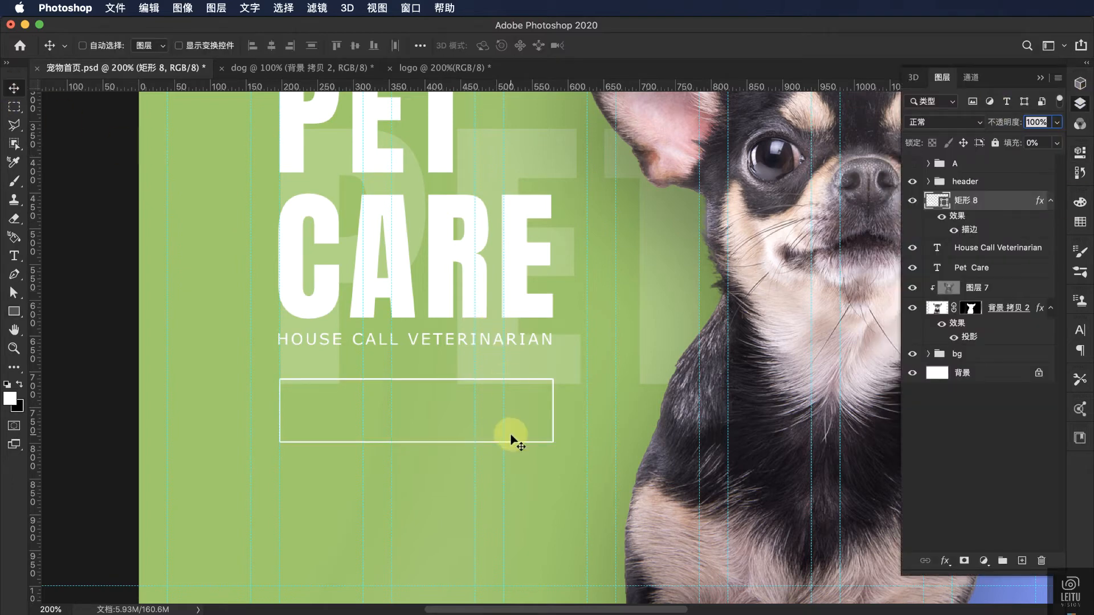
{"action": "left_click_drag", "start_coordinate": [523, 406], "coordinate": [532, 424]}
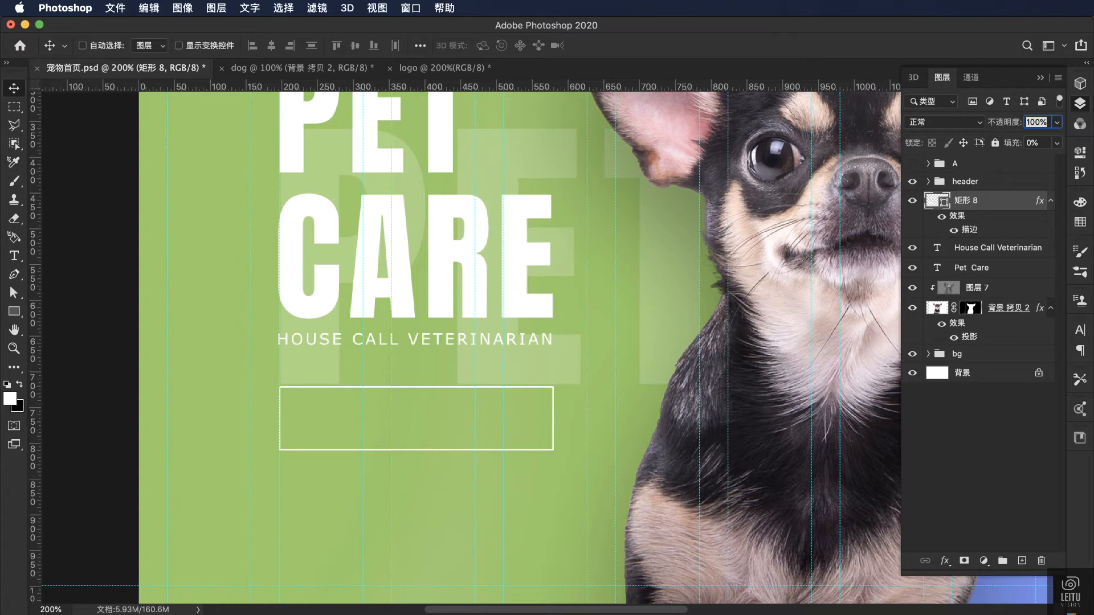
Step: Switch to the Notes app, copy the text SCHEDULE A VISIT, and return to Photoshop
{"action": "key", "text": "super+Tab"}
{"action": "left_click_drag", "start_coordinate": [389, 214], "coordinate": [257, 216]}
{"action": "key", "text": "super+c"}
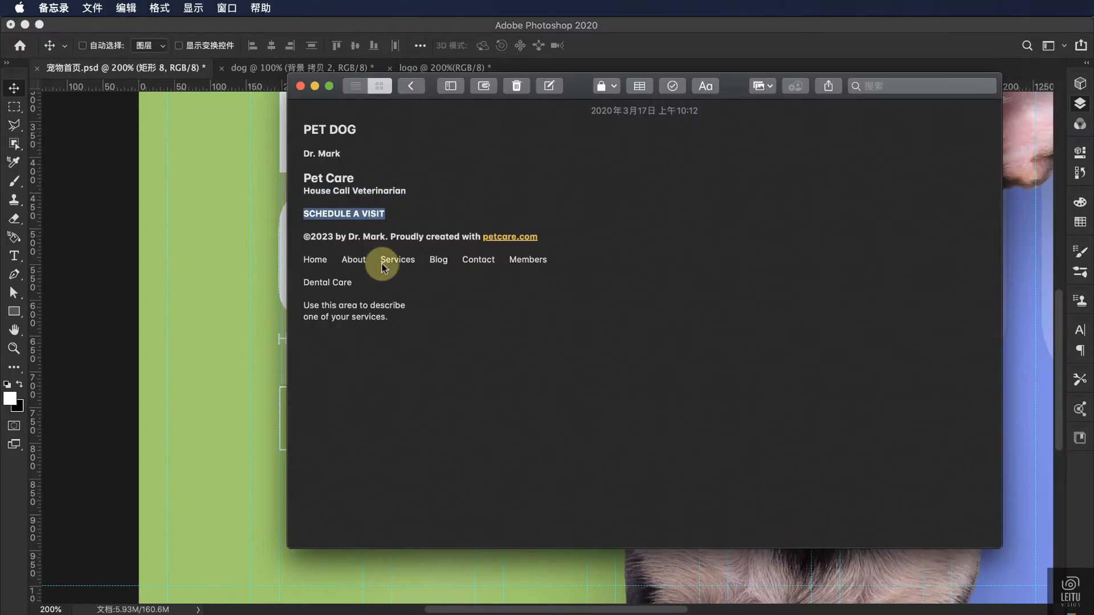
{"action": "left_click", "coordinate": [270, 327]}
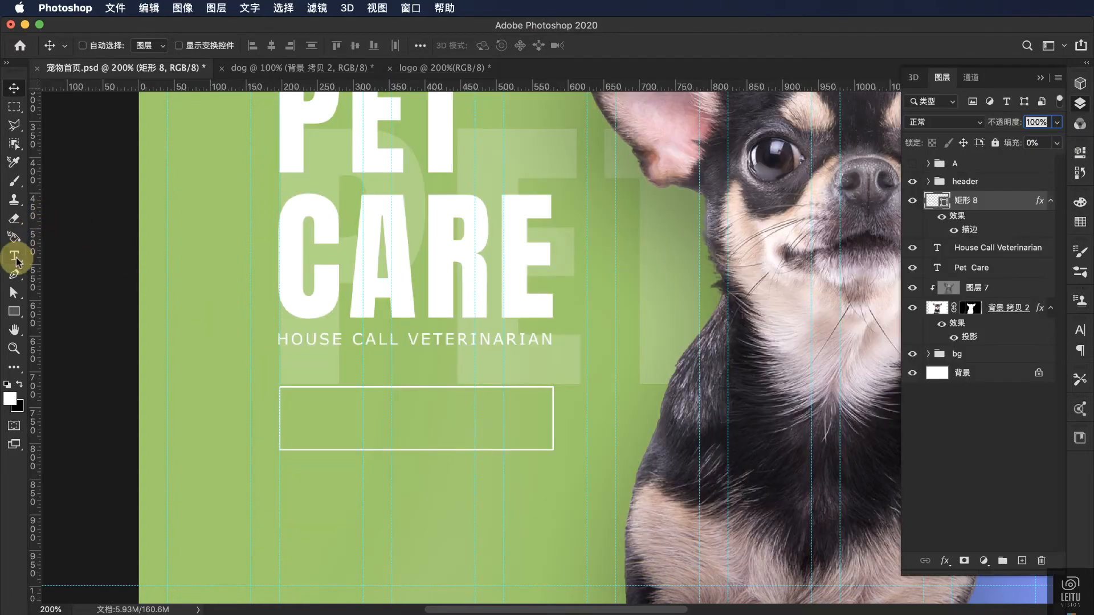
Step: Paste SCHEDULE A VISIT as text on a new layer and move it inside the outlined rectangle
{"action": "left_click", "coordinate": [14, 257]}
{"action": "left_click", "coordinate": [1021, 560]}
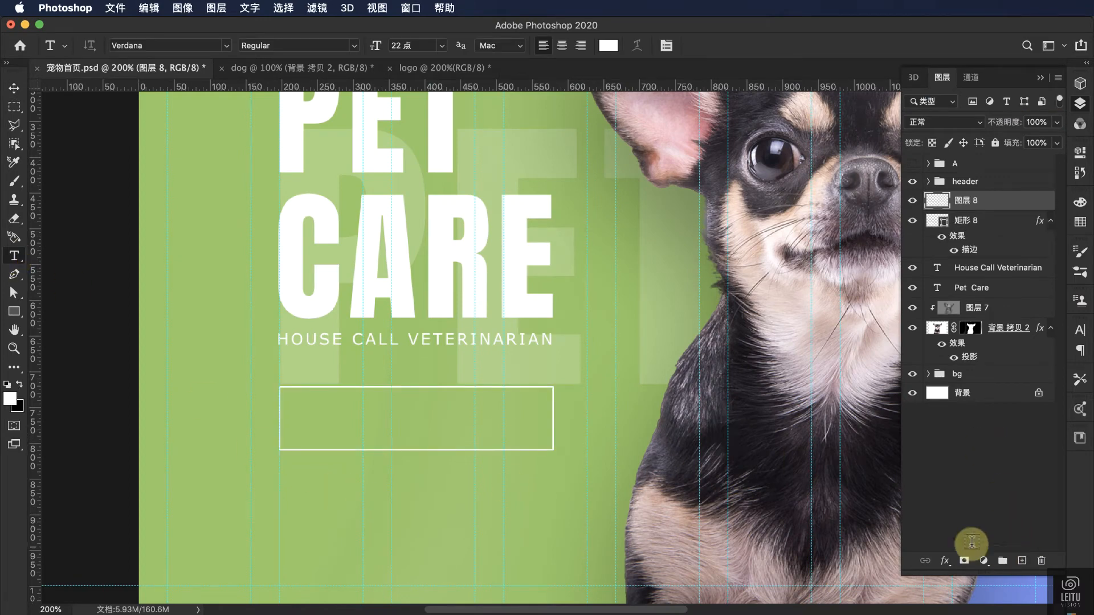
{"action": "left_click", "coordinate": [416, 482]}
{"action": "key", "text": "super+v"}
{"action": "key", "text": "super+a"}
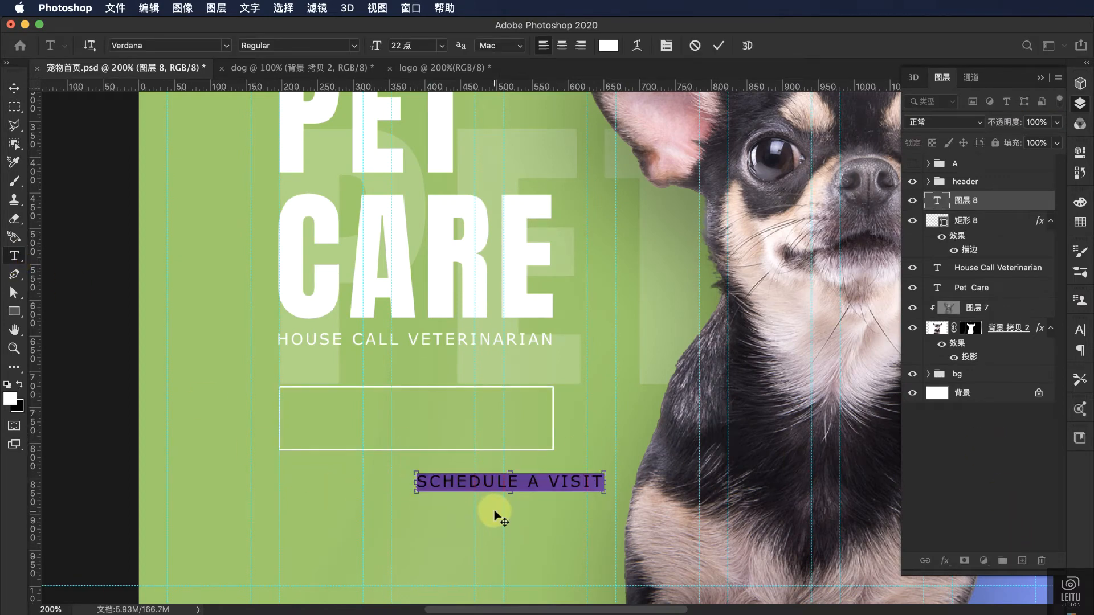
{"action": "left_click", "coordinate": [14, 88]}
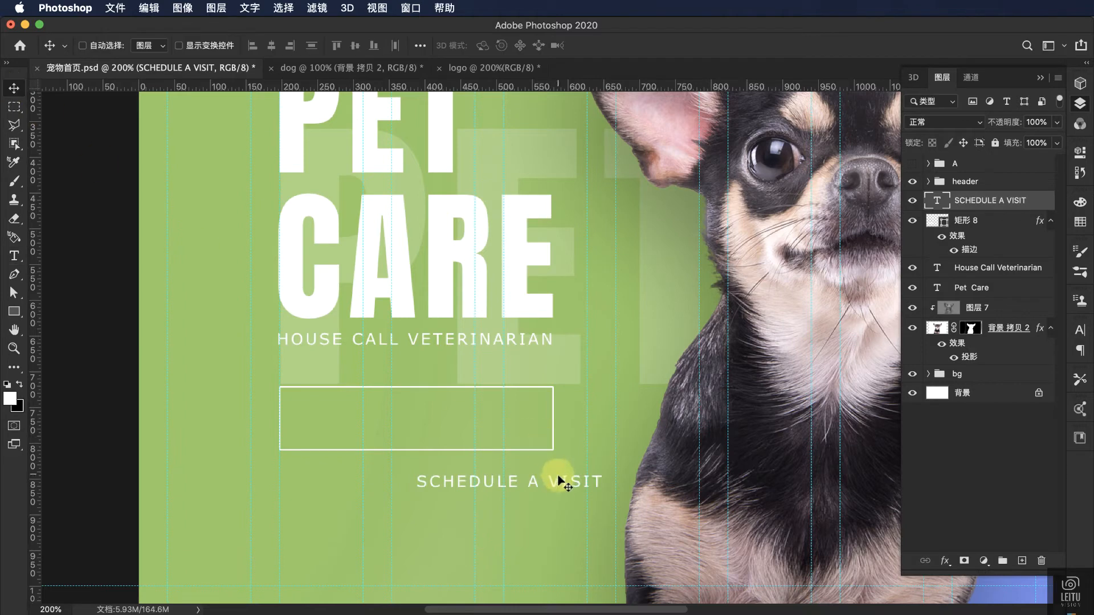
{"action": "left_click_drag", "start_coordinate": [559, 480], "coordinate": [468, 416]}
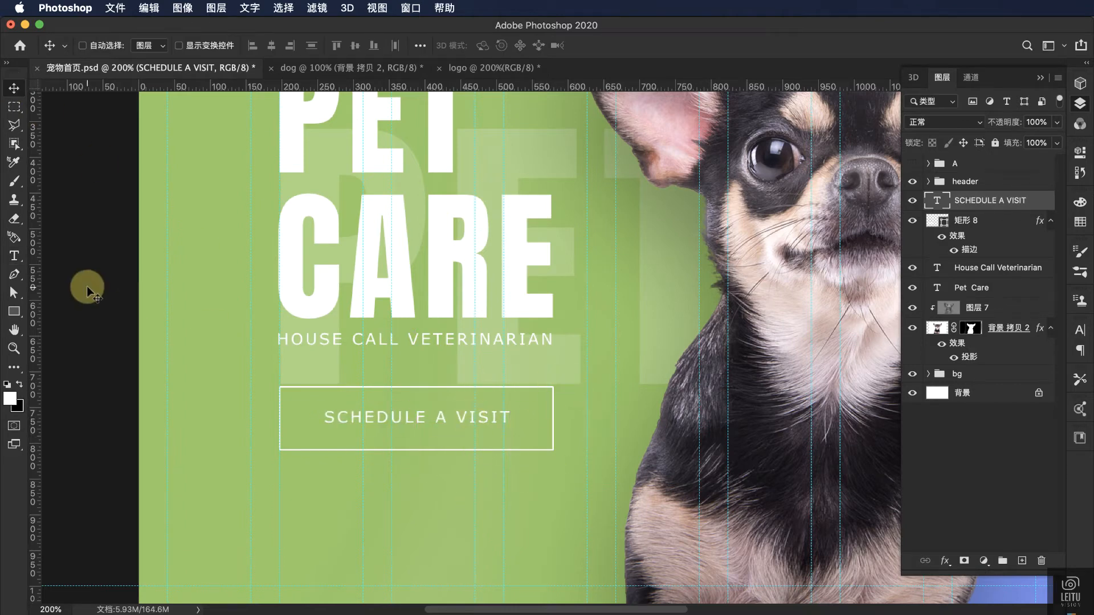
Step: Change the font style of the SCHEDULE A VISIT text to Bold
{"action": "left_click", "coordinate": [20, 256]}
{"action": "left_click", "coordinate": [376, 418]}
{"action": "key", "text": "super+a"}
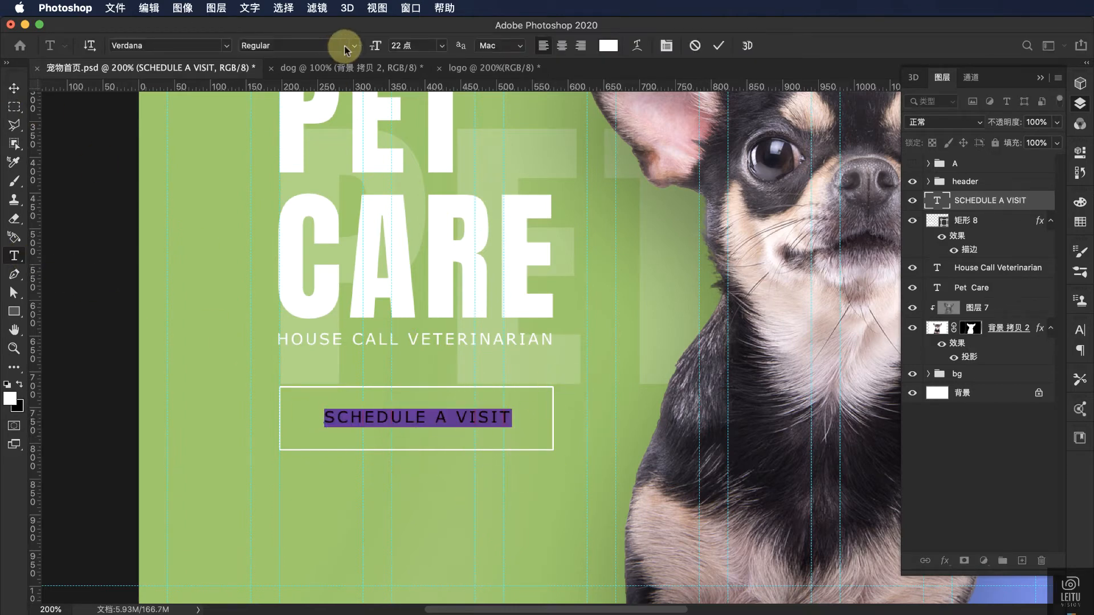
{"action": "left_click", "coordinate": [359, 46]}
{"action": "left_click", "coordinate": [304, 65]}
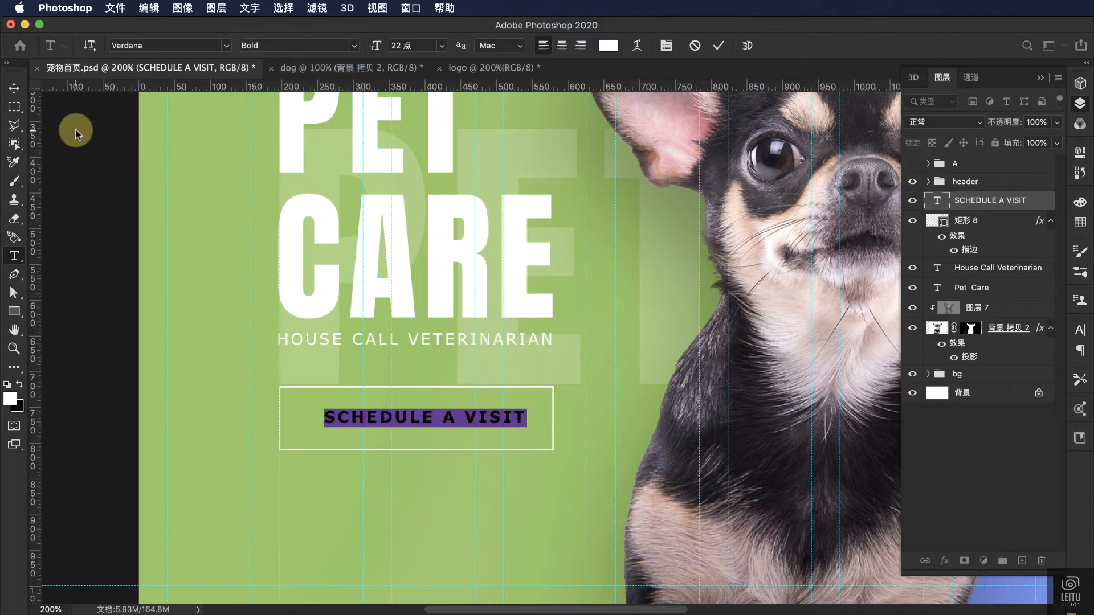
Step: Align the SCHEDULE A VISIT text and the outlined rectangle to each other's horizontal and vertical centers
{"action": "left_click", "coordinate": [16, 90]}
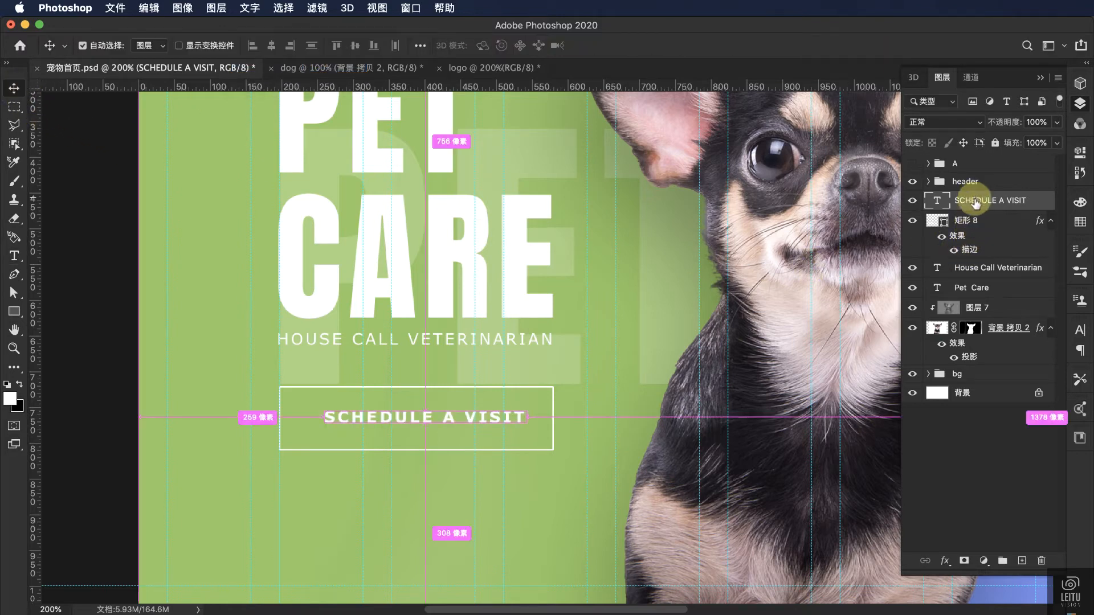
{"action": "left_click", "coordinate": [976, 218], "text": "super"}
{"action": "left_click", "coordinate": [271, 46]}
{"action": "left_click", "coordinate": [355, 46]}
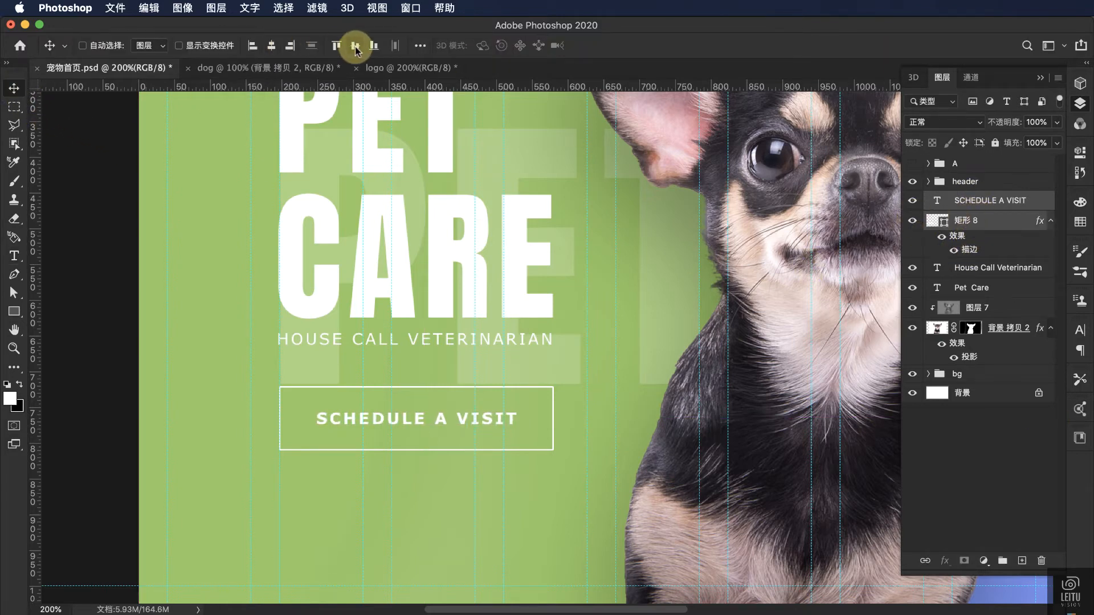
Step: Group the SCHEDULE A VISIT text with its outlined rectangle and name the group btn
{"action": "key", "text": "super+g"}
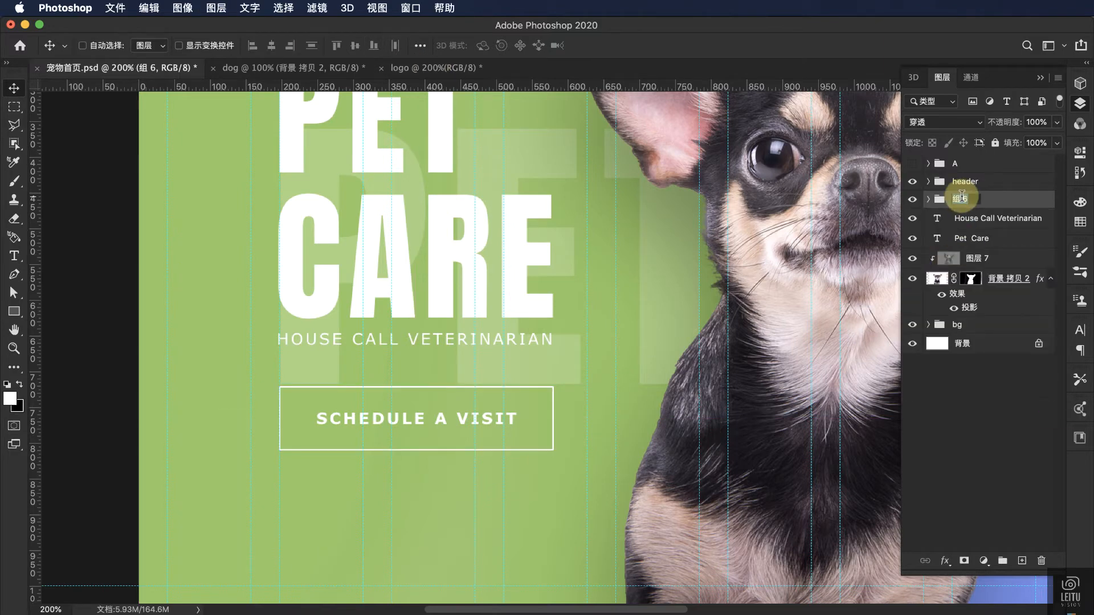
{"action": "type", "text": "btn"}
{"action": "key", "text": "Return"}
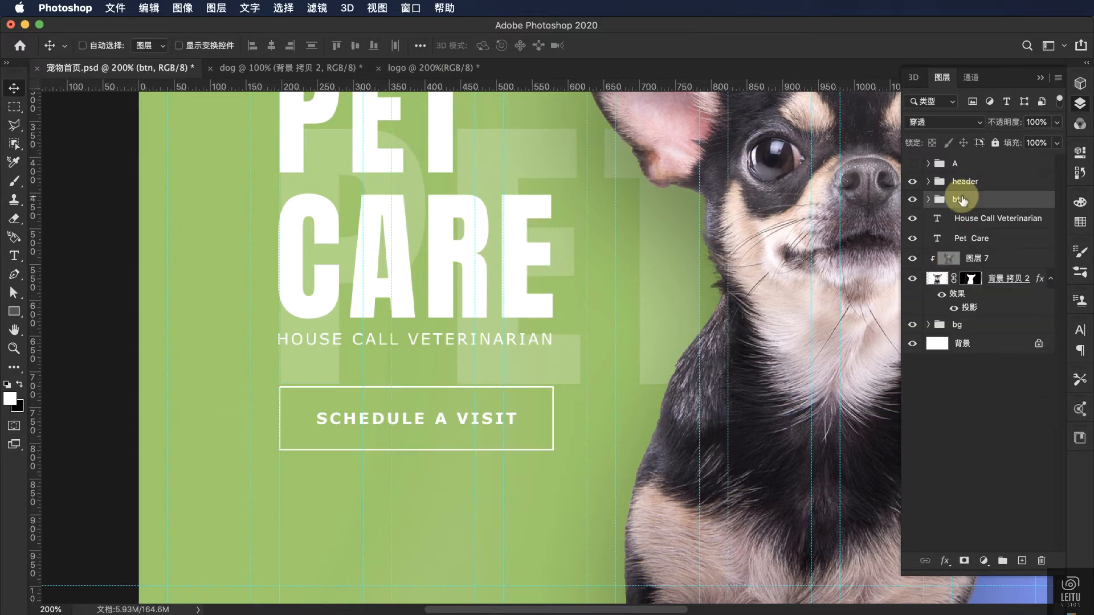
Step: Group the btn group with the House Call Veterinarian and Pet Care layers as left_box, and check it by toggling its visibility
{"action": "key", "text": "super+minus"}
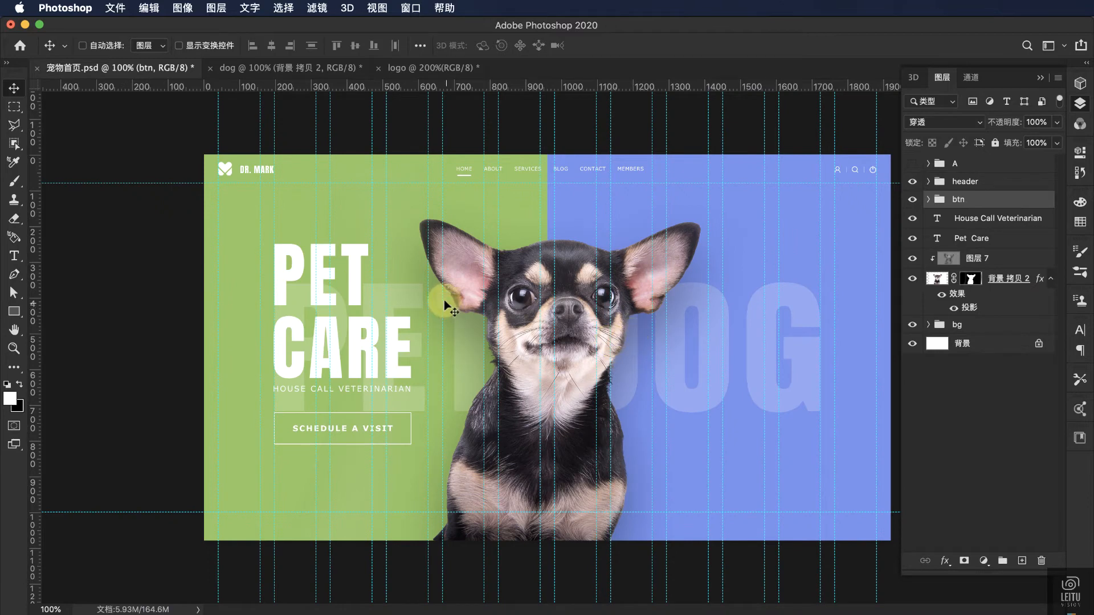
{"action": "left_click", "coordinate": [979, 219]}
{"action": "left_click", "coordinate": [979, 238], "text": "shift"}
{"action": "left_click", "coordinate": [974, 201], "text": "shift"}
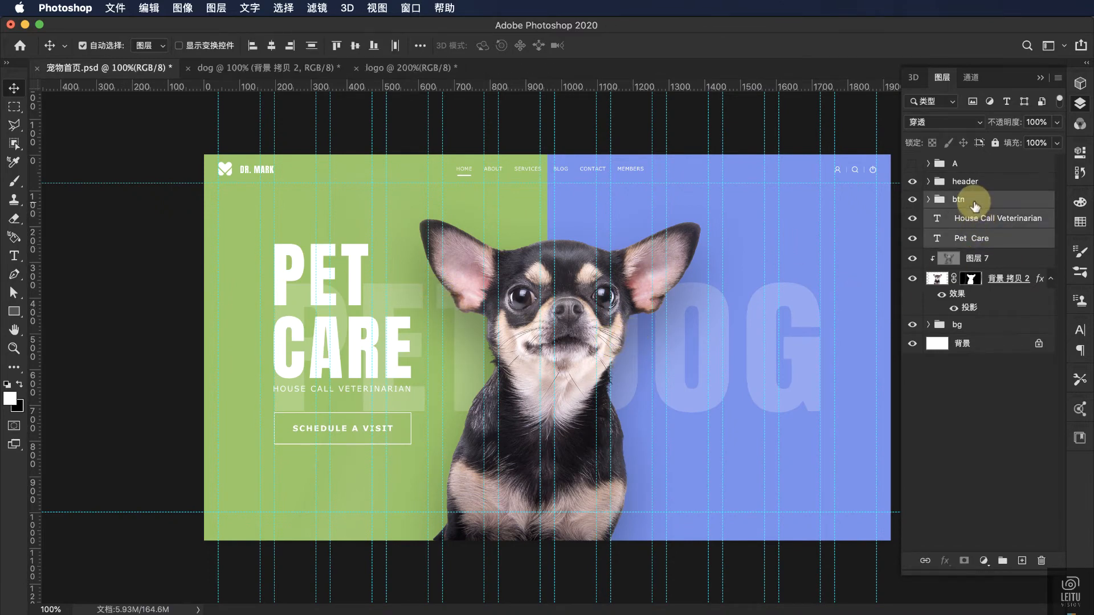
{"action": "key", "text": "super+g"}
{"action": "double_click", "coordinate": [963, 199]}
{"action": "type", "text": "left_box"}
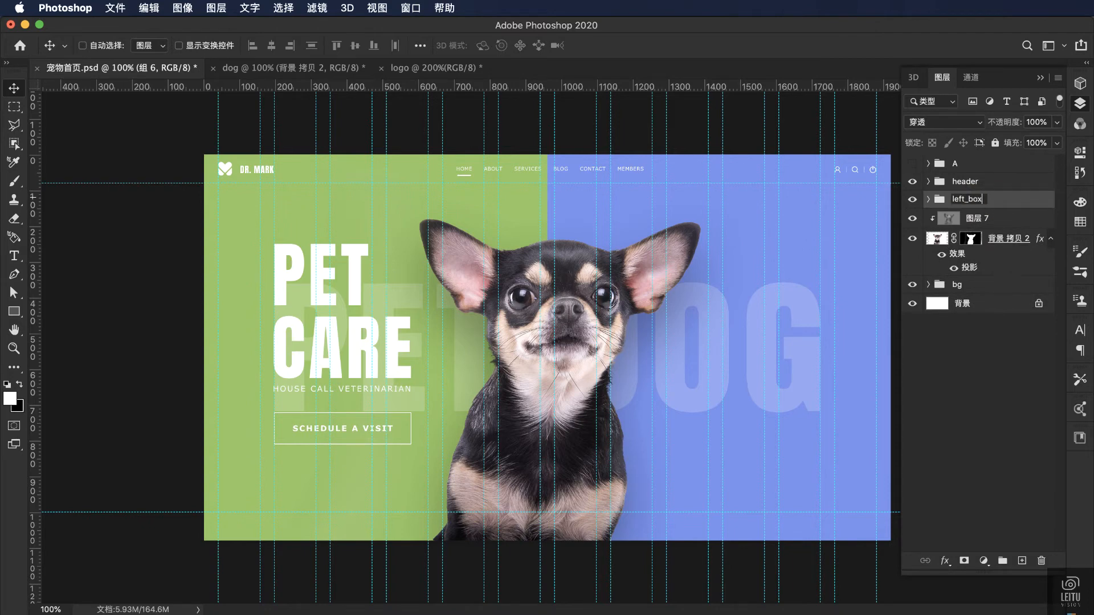
{"action": "key", "text": "Return"}
{"action": "left_click", "coordinate": [912, 200]}
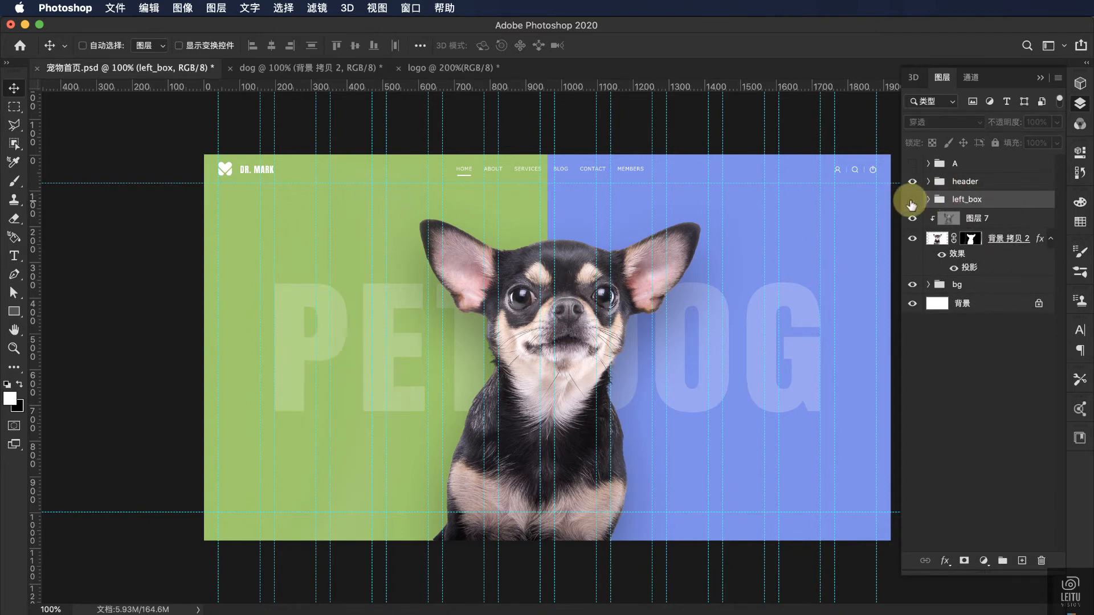
{"action": "left_click", "coordinate": [912, 200]}
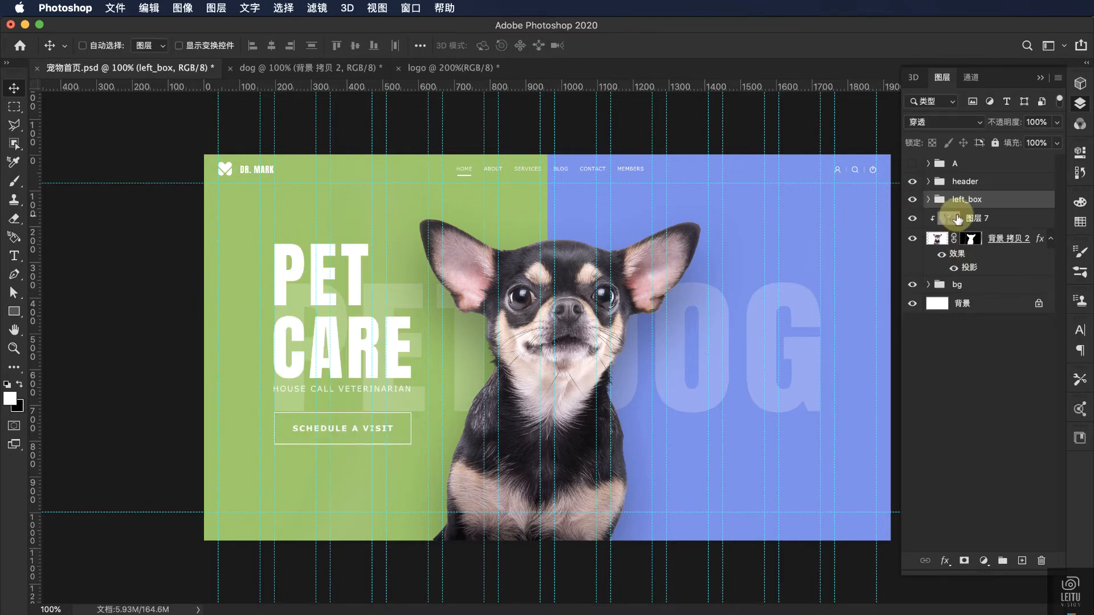
Step: Select the clipped soft-light layer above the dog, and copy the text Dental Care from the Notes app
{"action": "left_click", "coordinate": [996, 224]}
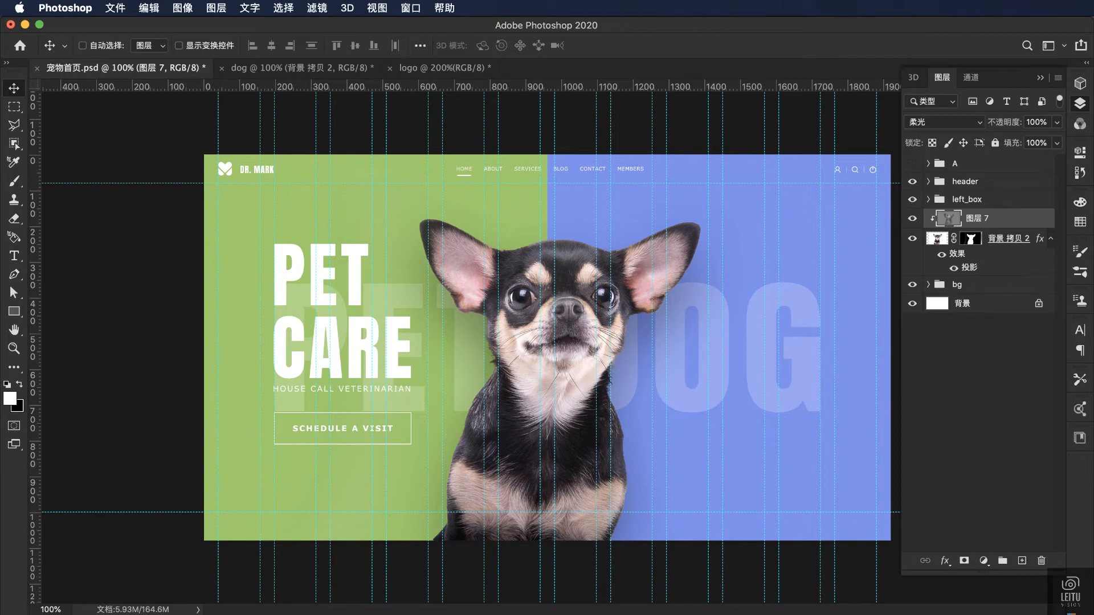
{"action": "left_click", "coordinate": [448, 614]}
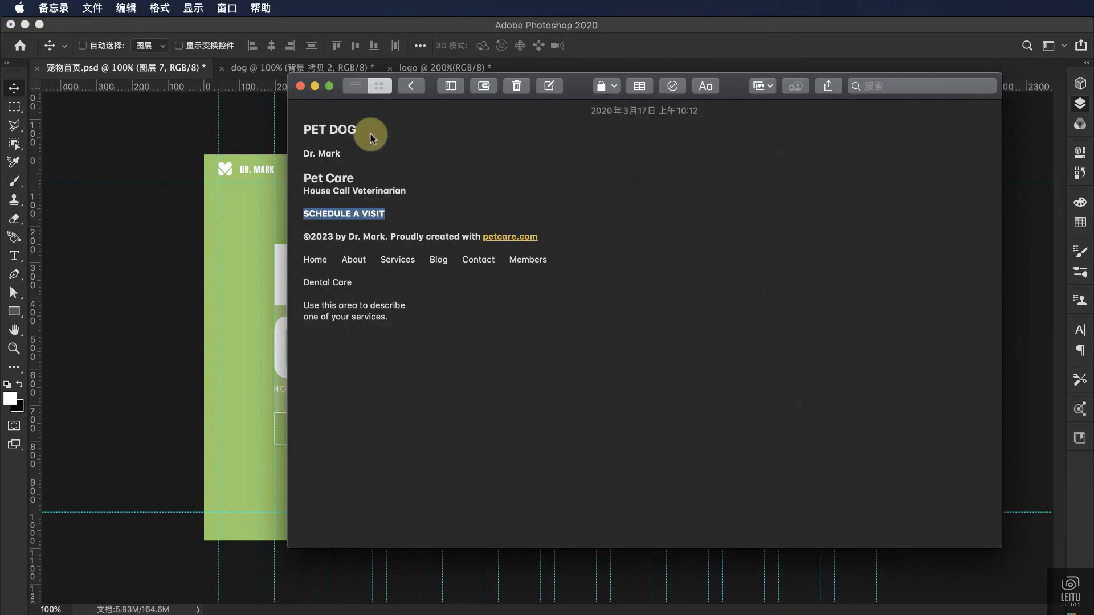
{"action": "left_click", "coordinate": [362, 282]}
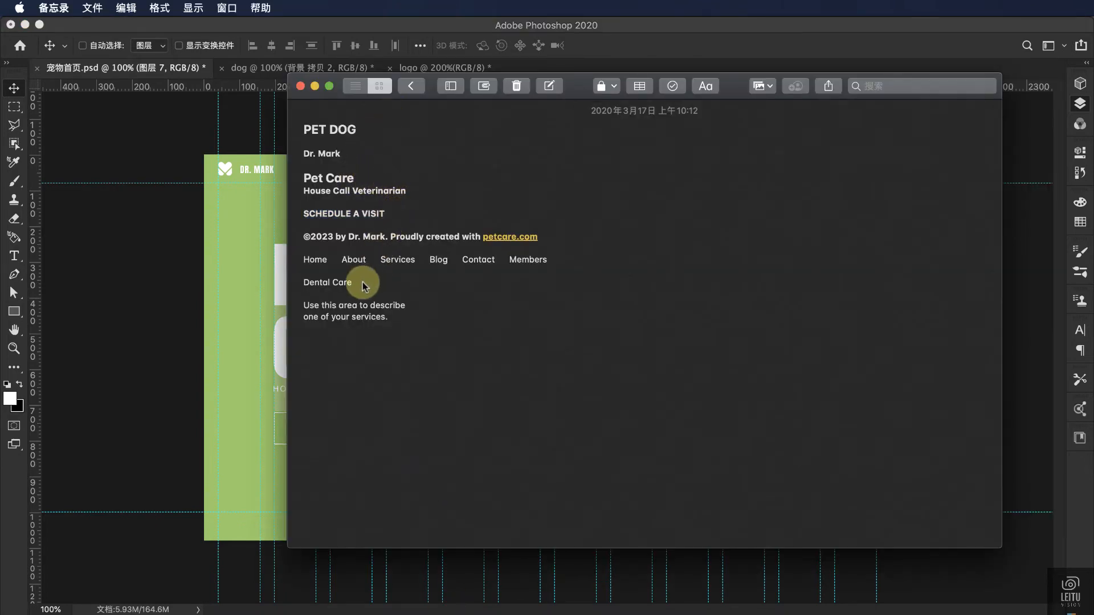
{"action": "left_click", "coordinate": [176, 261]}
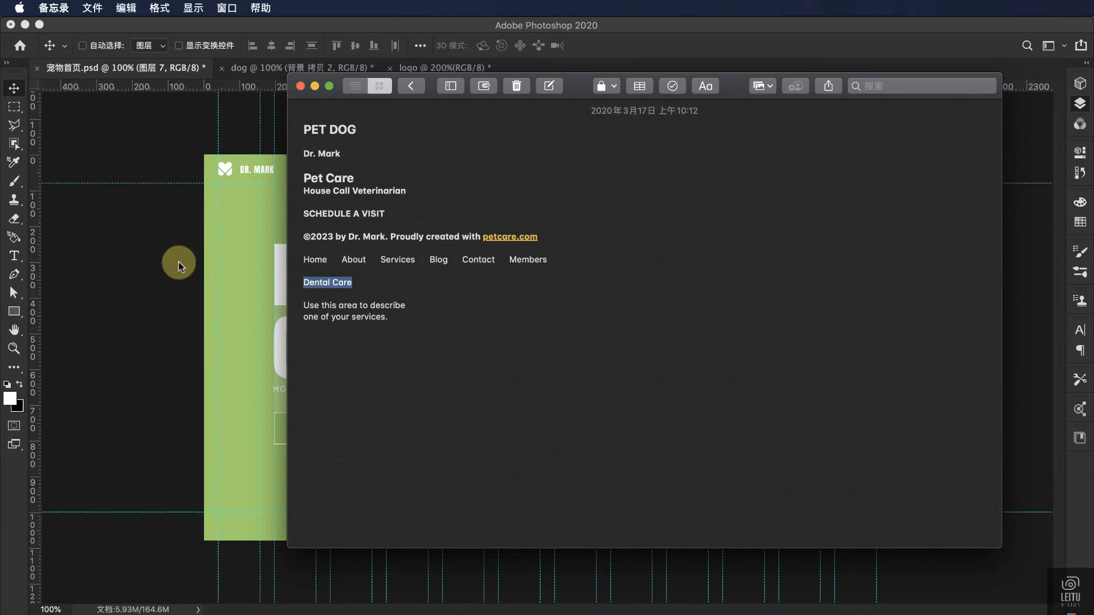
Step: Add the copied Dental Care text to the blue half in 22 pt Verdana and align its end with the vertical guide above the G
{"action": "left_click", "coordinate": [22, 219]}
{"action": "left_click", "coordinate": [14, 256]}
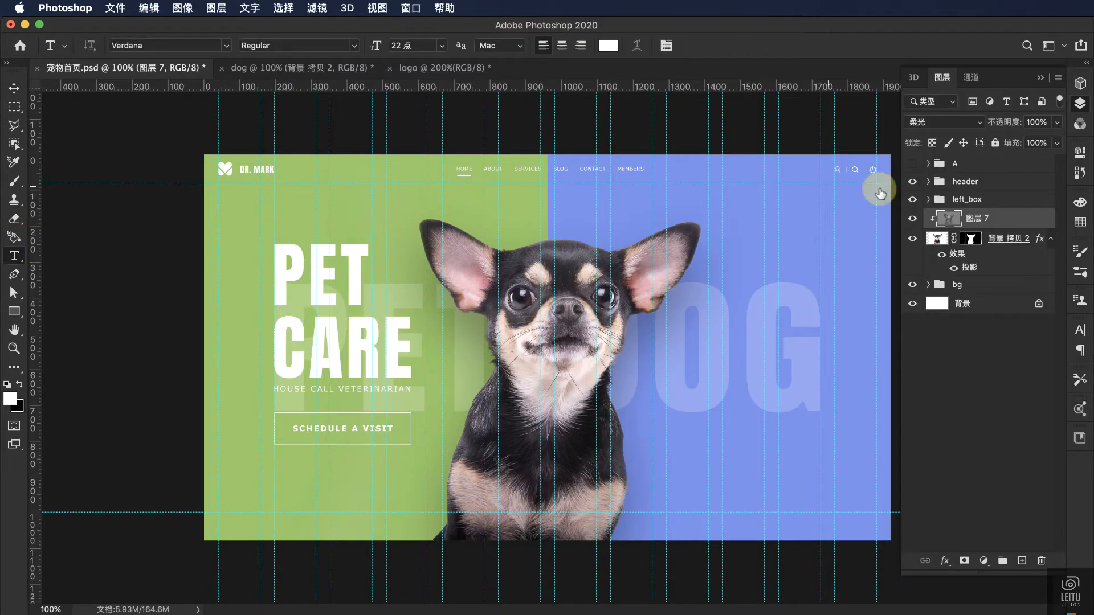
{"action": "left_click", "coordinate": [741, 228]}
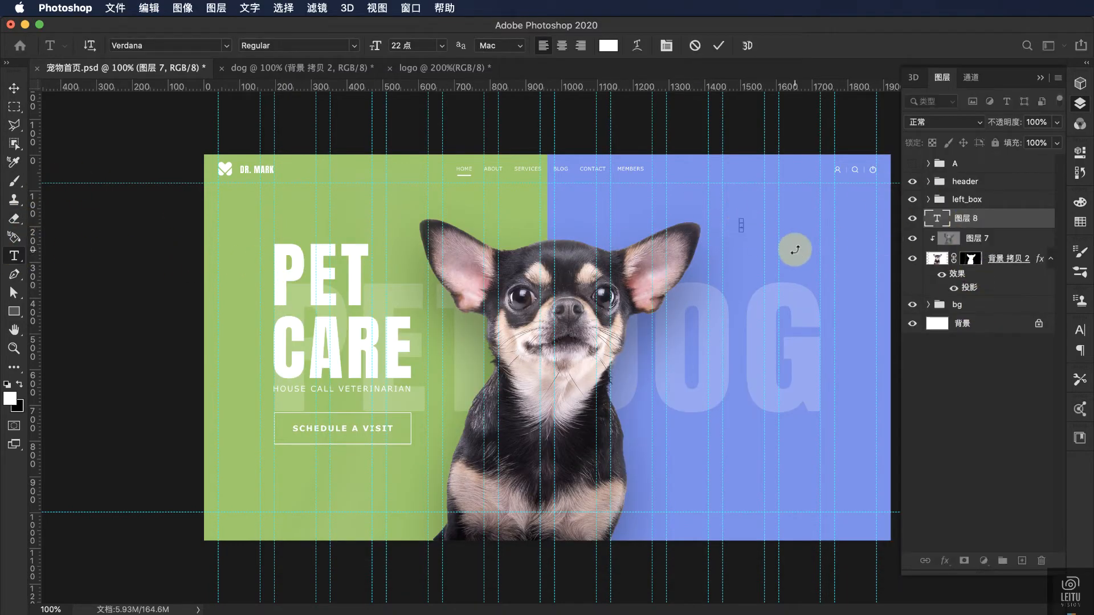
{"action": "left_click", "coordinate": [13, 87]}
{"action": "left_click_drag", "start_coordinate": [798, 236], "coordinate": [809, 289]}
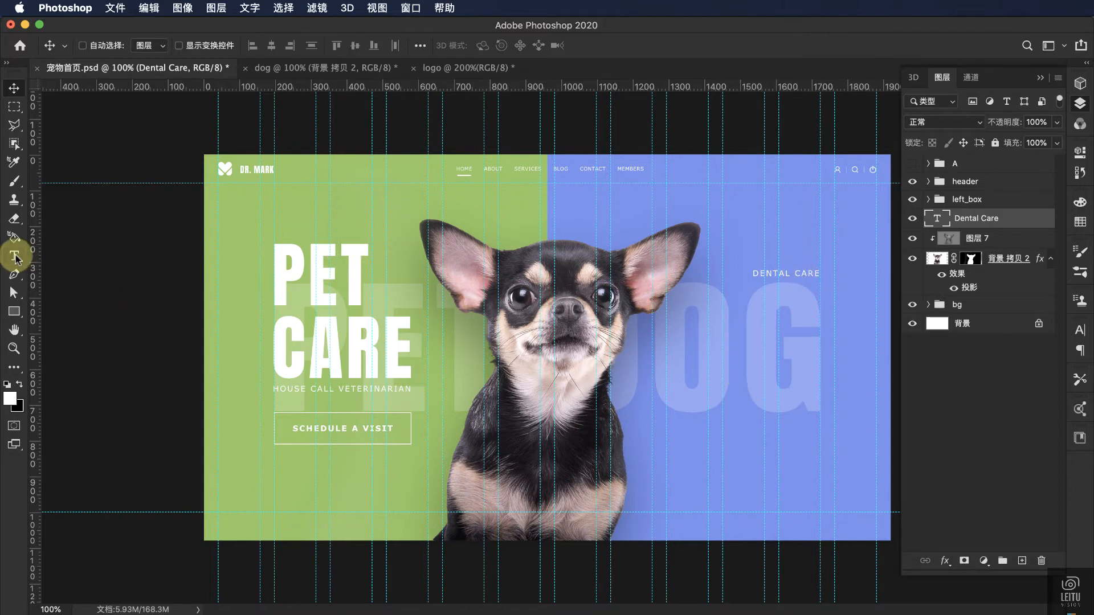
Step: Copy "Use this area to describe one of your services." from the Notes app and paste it as new text low on the blue half
{"action": "key", "text": "super+Tab"}
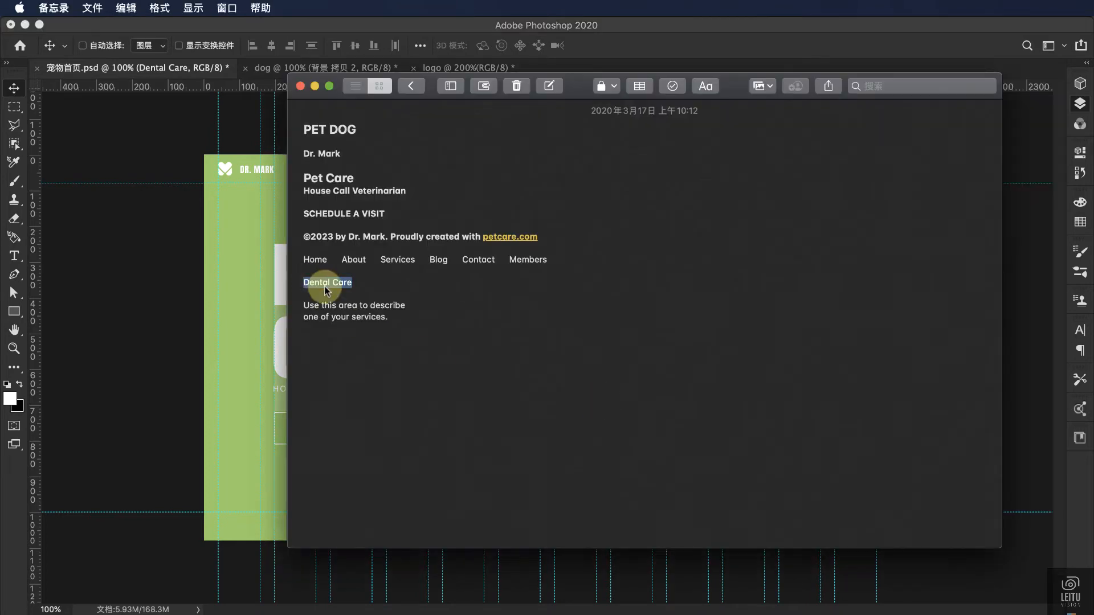
{"action": "left_click_drag", "start_coordinate": [391, 317], "coordinate": [295, 302]}
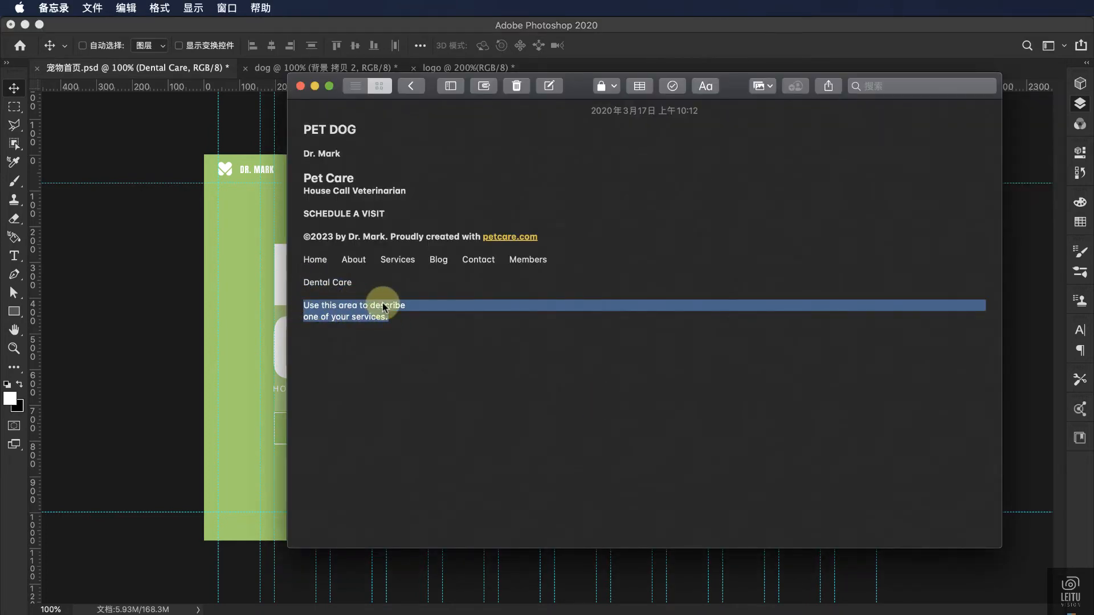
{"action": "left_click", "coordinate": [238, 284]}
{"action": "left_click", "coordinate": [14, 257]}
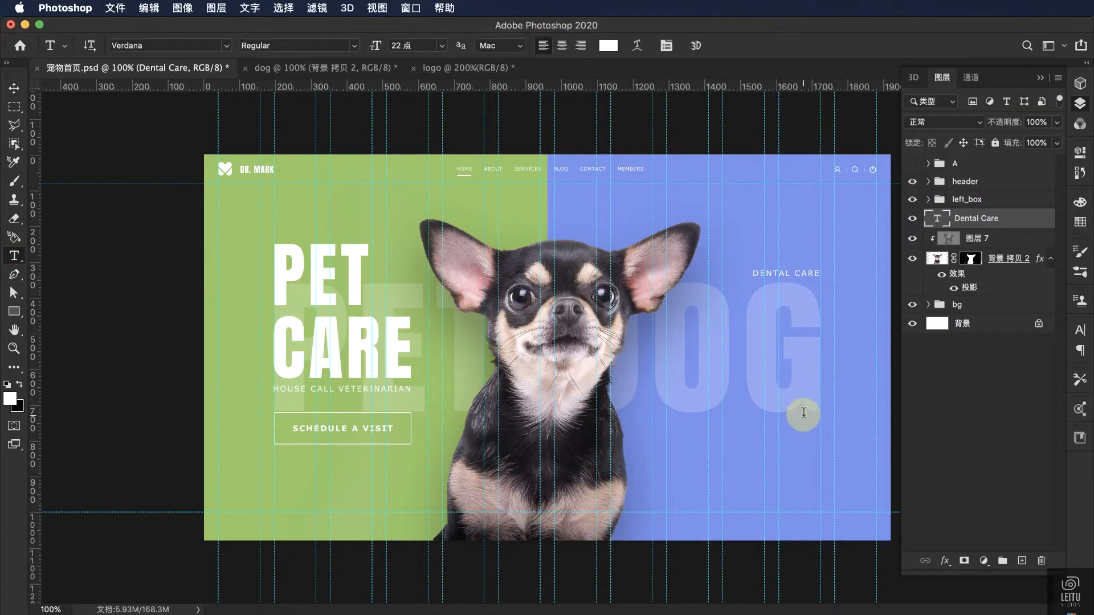
{"action": "left_click", "coordinate": [741, 446]}
{"action": "left_click", "coordinate": [13, 89]}
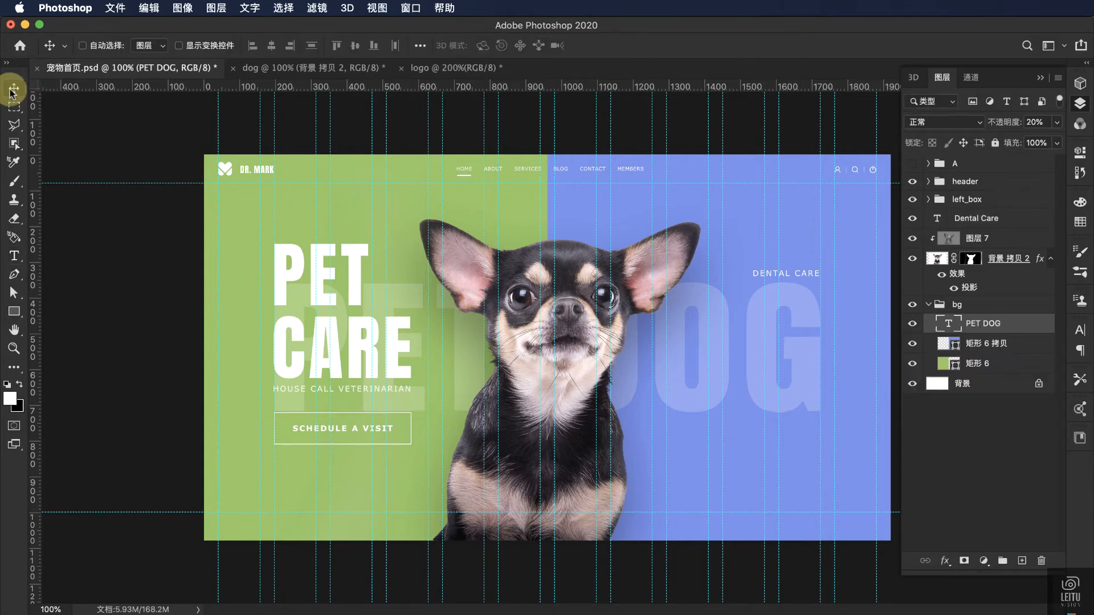
{"action": "left_click", "coordinate": [14, 257]}
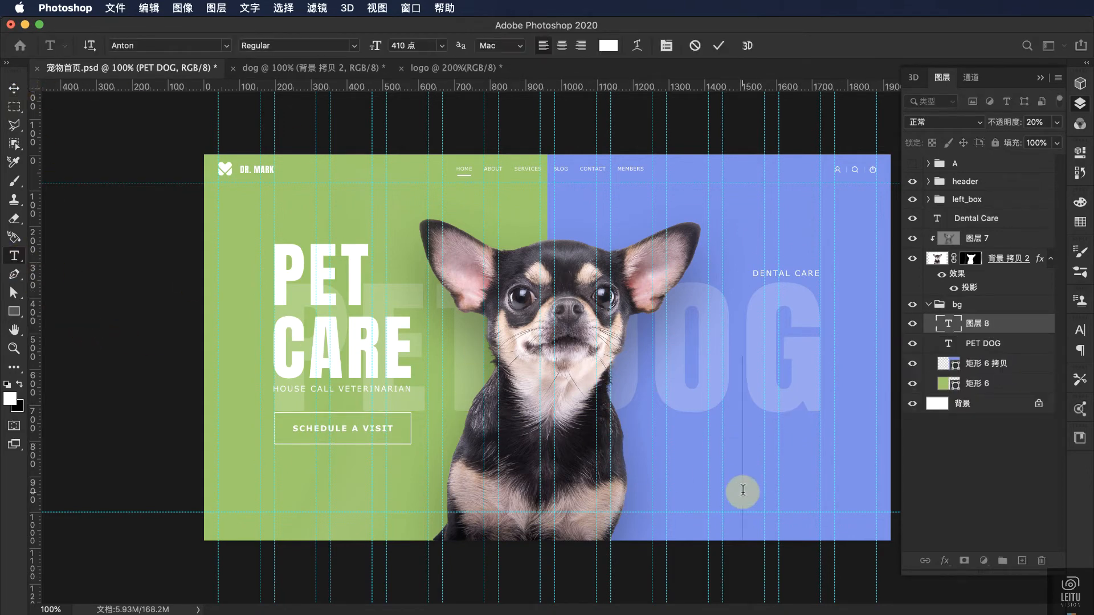
{"action": "left_click", "coordinate": [742, 491]}
{"action": "type", "text": "US"}
{"action": "key", "text": "super+a"}
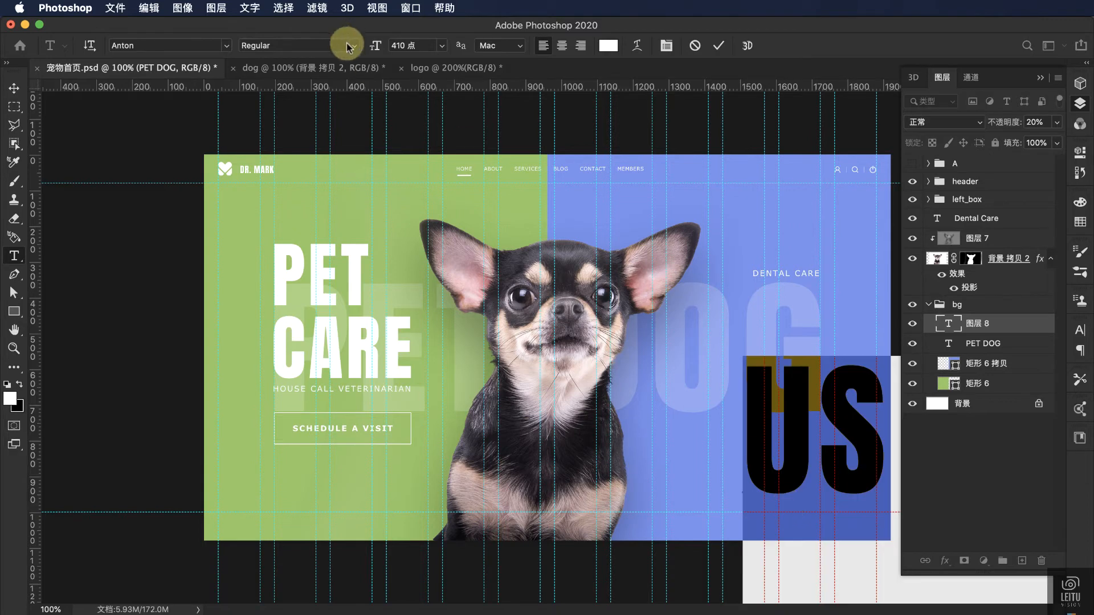
Step: Set the service description text to 14 pt Verdana
{"action": "left_click", "coordinate": [440, 46]}
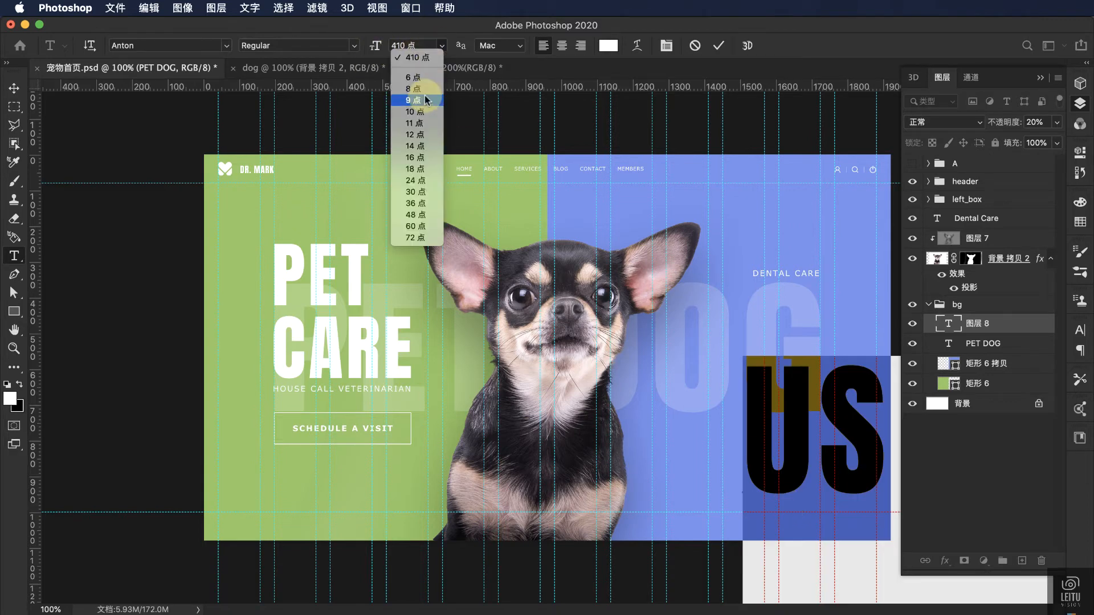
{"action": "left_click", "coordinate": [425, 146]}
{"action": "left_click", "coordinate": [227, 45]}
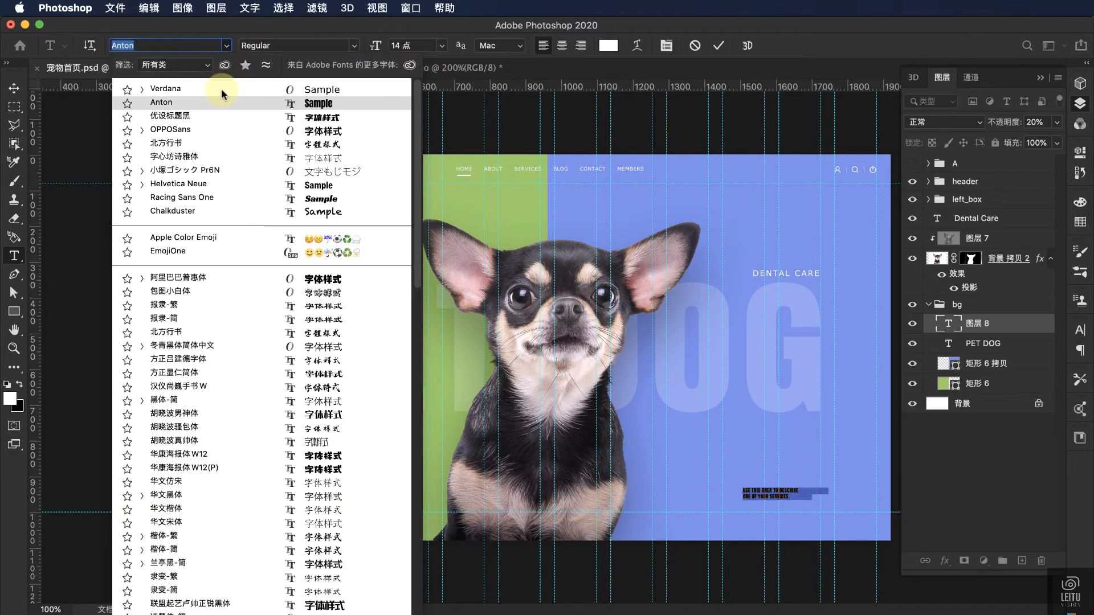
{"action": "left_click", "coordinate": [221, 88]}
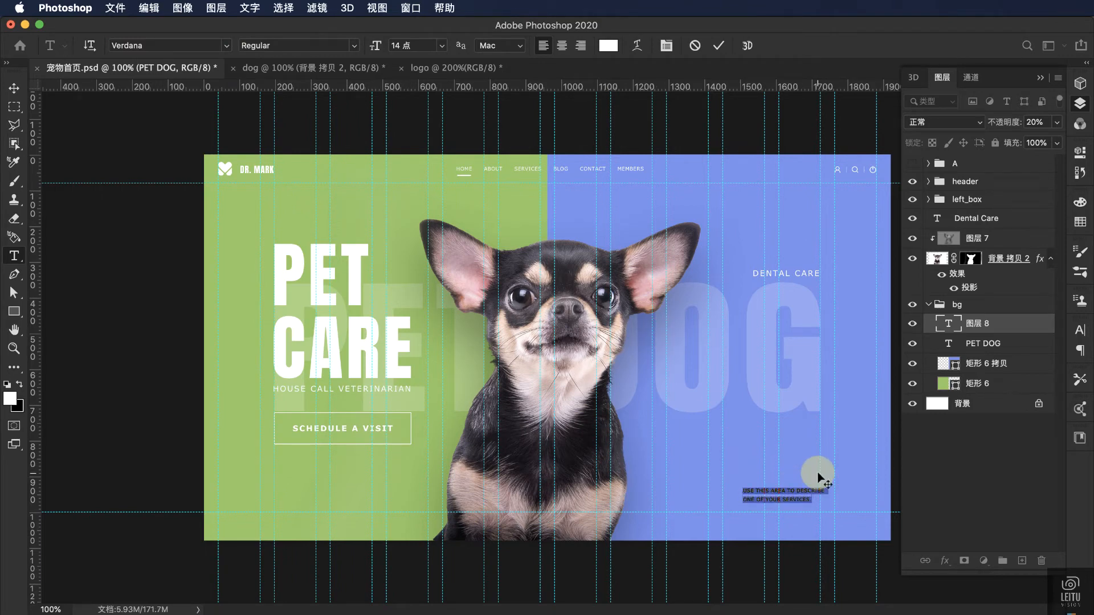
Step: Rotate the service description 90 degrees clockwise at 100% opacity and place it below DENTAL CARE along the vertical guide
{"action": "left_click", "coordinate": [14, 88]}
{"action": "left_click_drag", "start_coordinate": [806, 483], "coordinate": [721, 488]}
{"action": "key", "text": "super+t"}
{"action": "key", "text": "Return"}
{"action": "left_click_drag", "start_coordinate": [738, 446], "coordinate": [799, 371]}
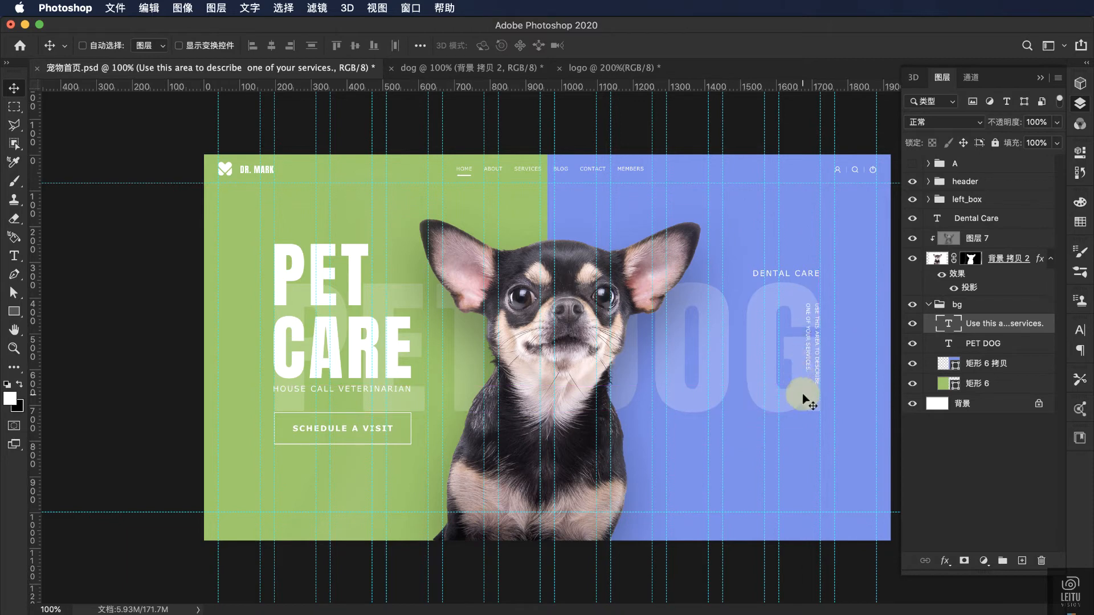
Step: Draw a white rectangle about 55 px wide between DENTAL CARE and the vertical description, and set its height to 4 px
{"action": "left_click", "coordinate": [19, 307]}
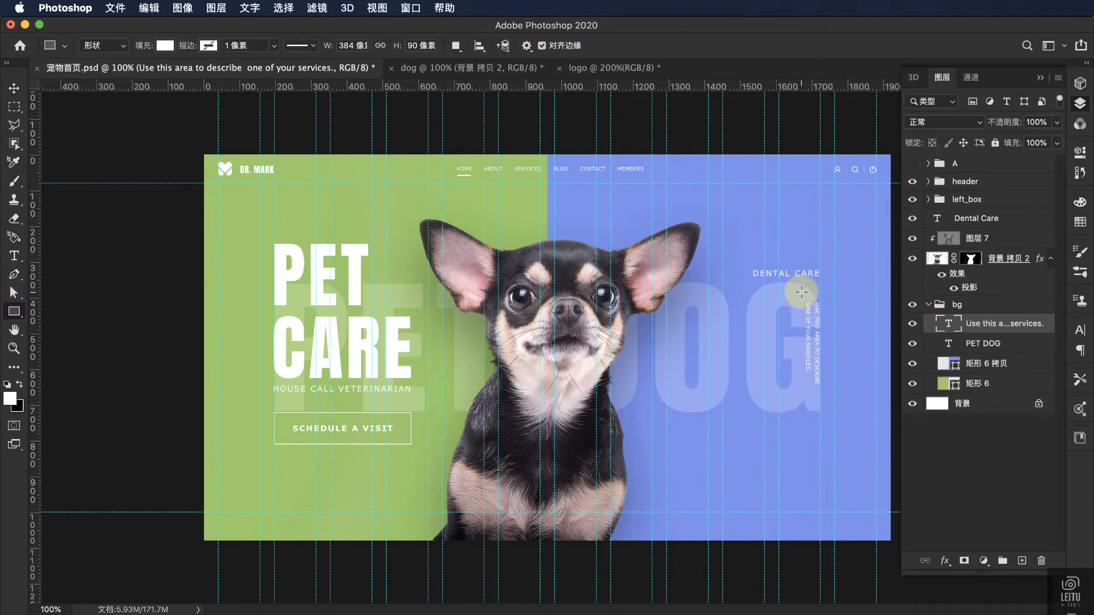
{"action": "left_click_drag", "start_coordinate": [800, 288], "coordinate": [819, 289]}
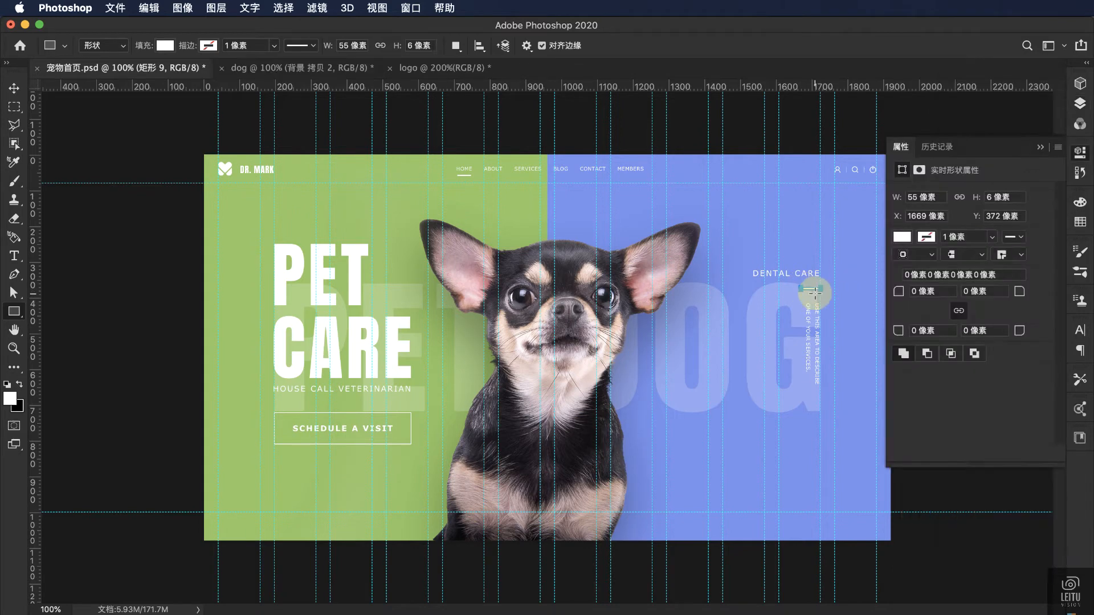
{"action": "left_click", "coordinate": [980, 197]}
{"action": "type", "text": "4"}
{"action": "key", "text": "Return"}
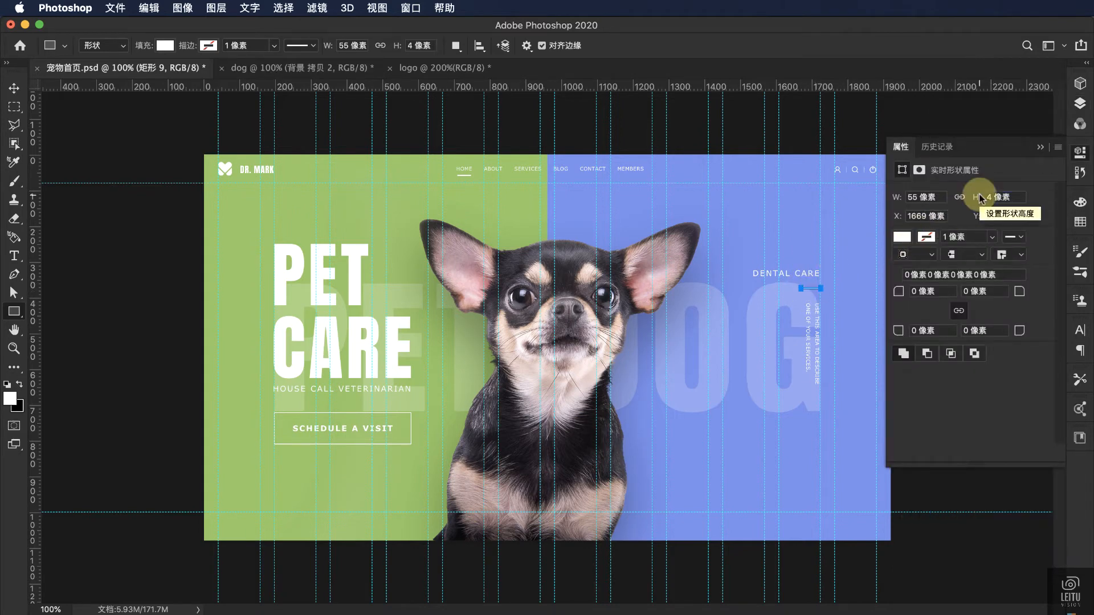
{"action": "left_click", "coordinate": [13, 88]}
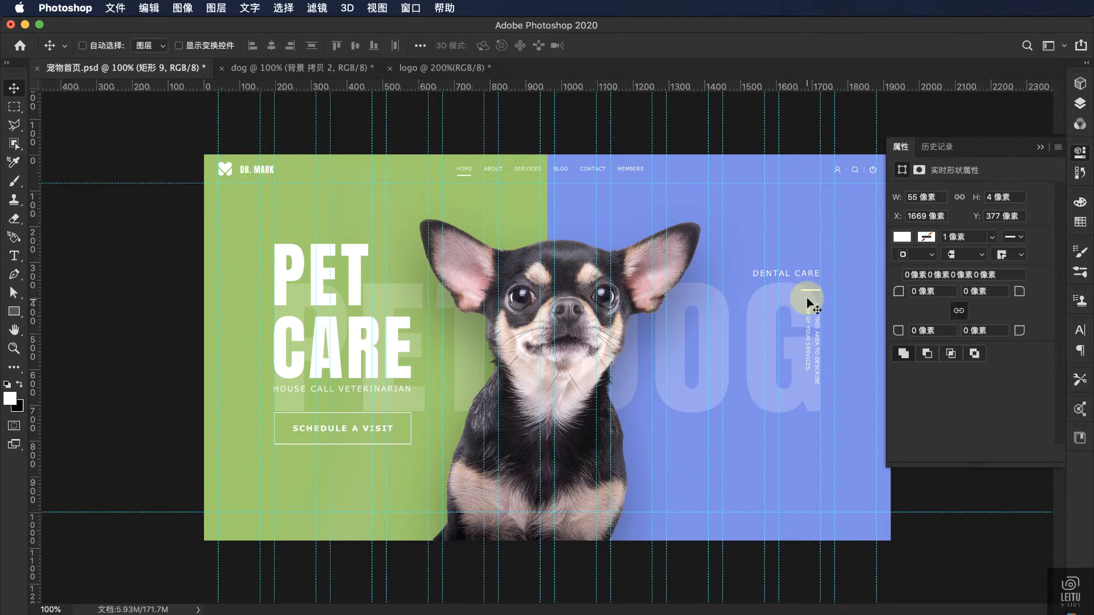
Step: Move the short white line and service description layers out of the bg group to just above the Dental Care layer
{"action": "left_click", "coordinate": [1081, 112]}
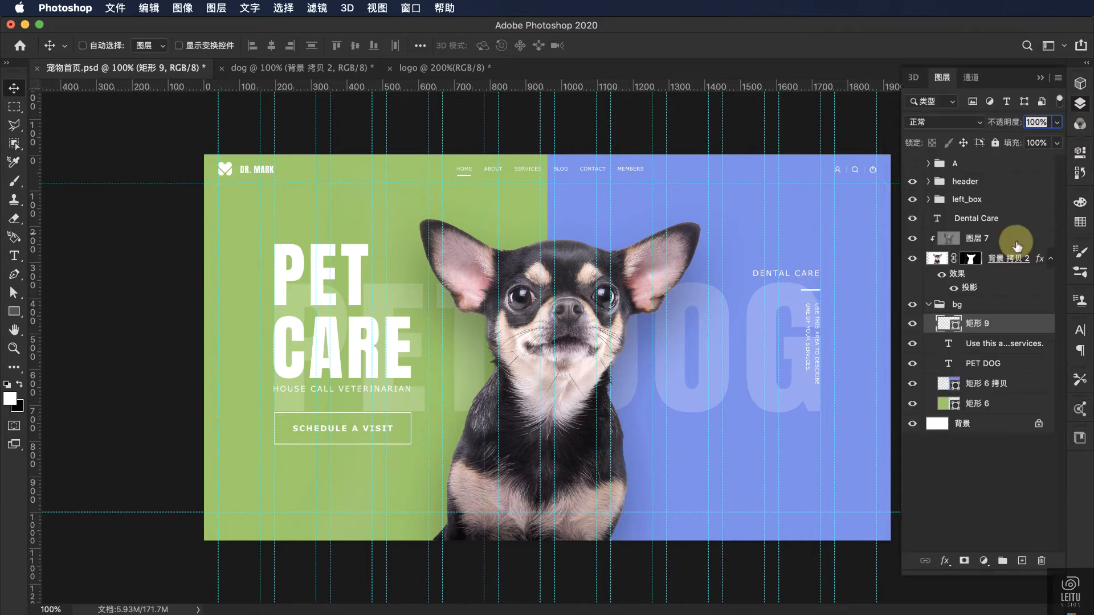
{"action": "left_click", "coordinate": [984, 343], "text": "shift"}
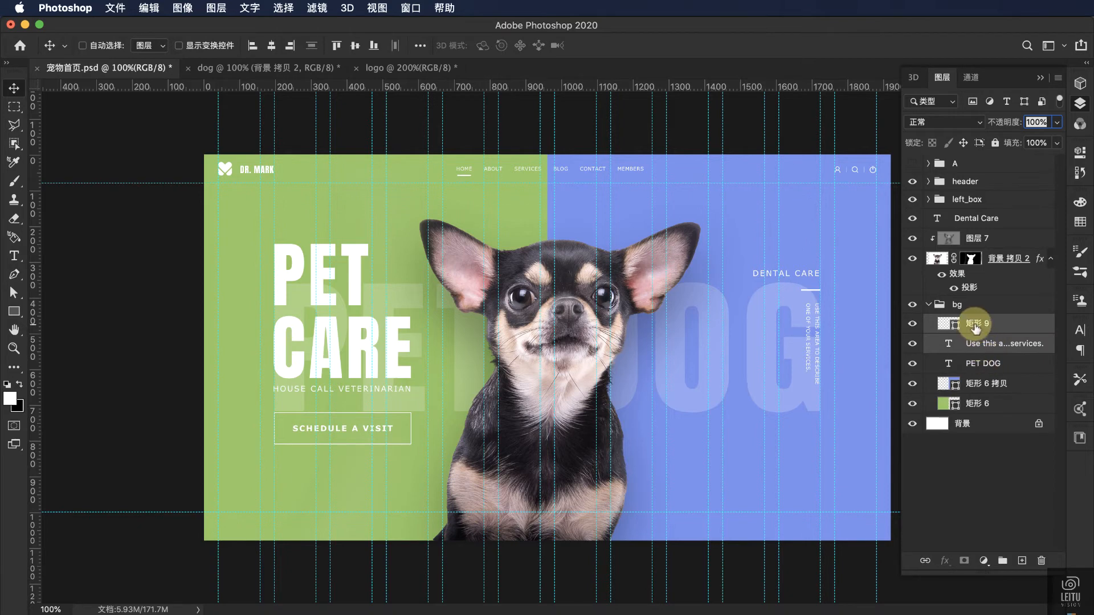
{"action": "left_click_drag", "start_coordinate": [975, 327], "coordinate": [974, 209]}
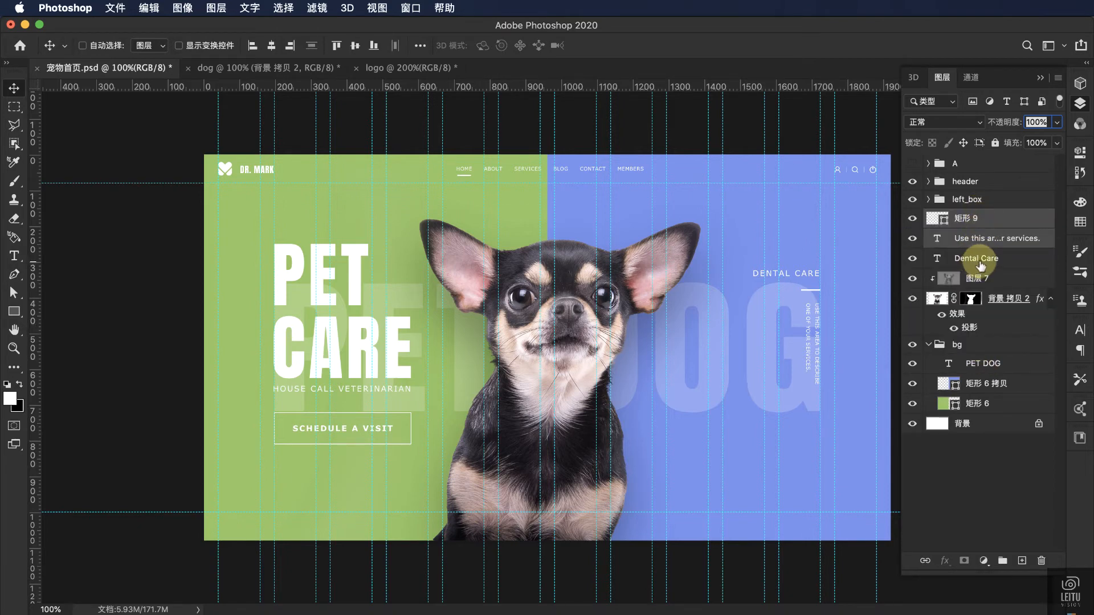
Step: Group the white line, service description and Dental Care layers as right_box, and check the group by toggling its visibility
{"action": "left_click", "coordinate": [979, 265], "text": "shift"}
{"action": "key", "text": "super+g"}
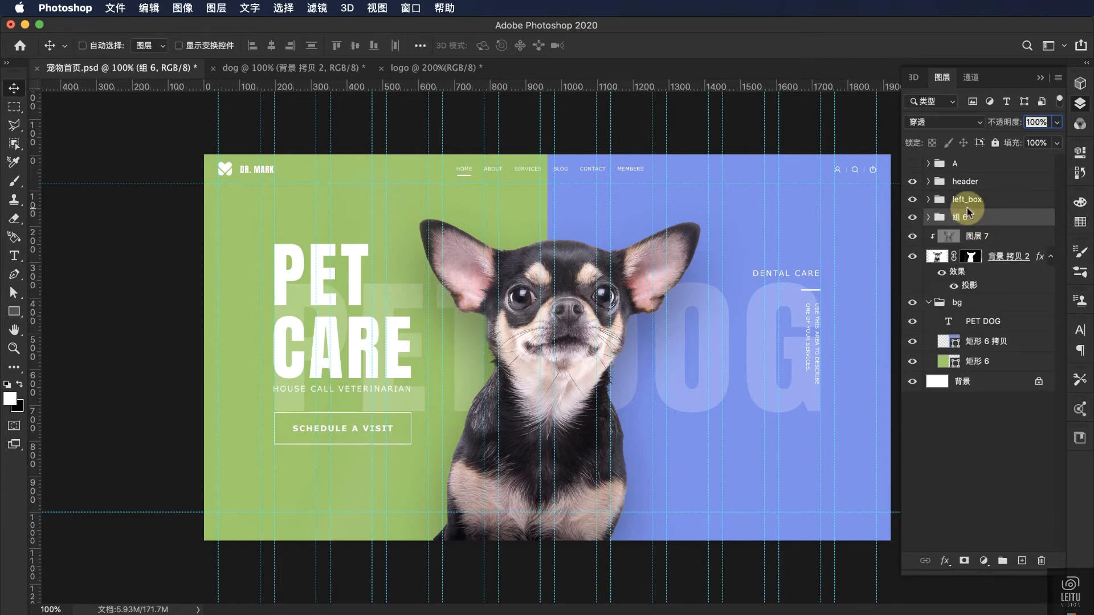
{"action": "type", "text": "right_box"}
{"action": "key", "text": "Return"}
{"action": "left_click", "coordinate": [913, 219]}
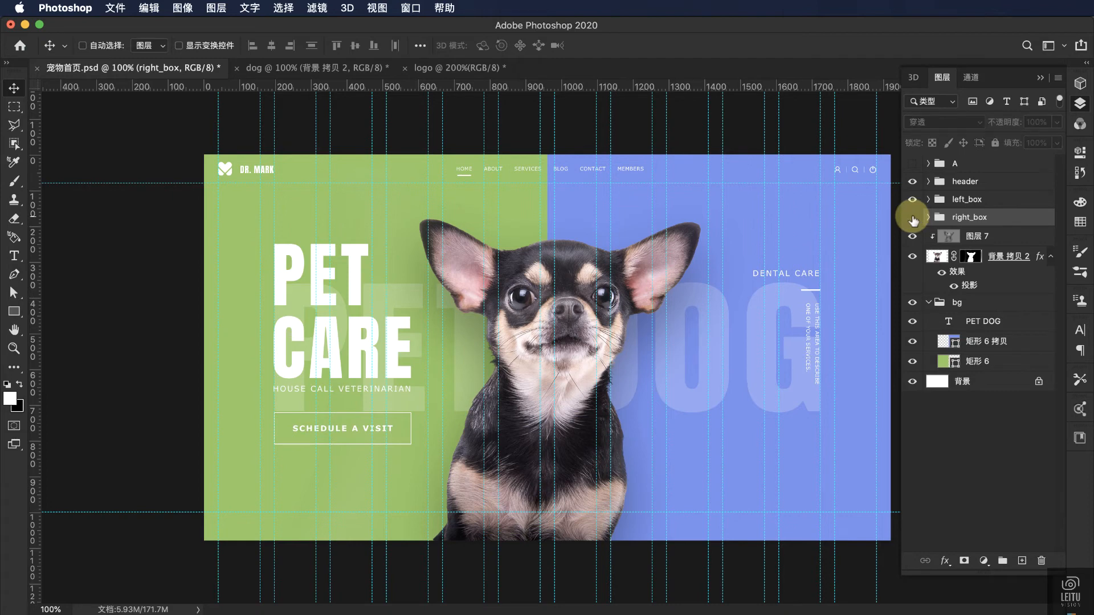
{"action": "left_click", "coordinate": [913, 219]}
{"action": "left_click", "coordinate": [912, 219]}
{"action": "left_click", "coordinate": [912, 219]}
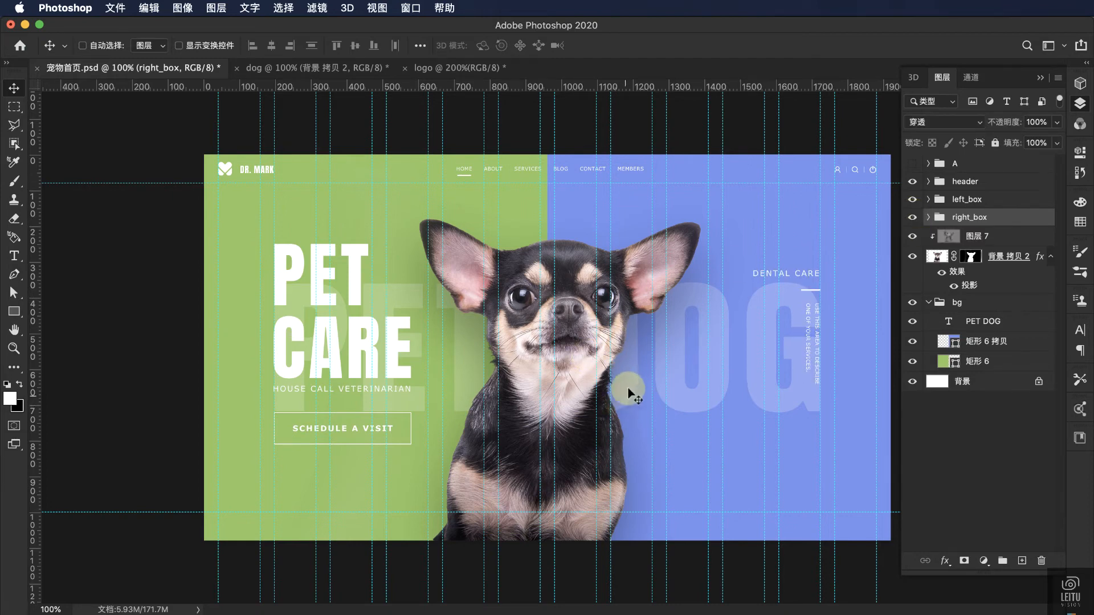
Step: Enlarge the large PET DOG background text to 110.20% around its center
{"action": "right_click", "coordinate": [695, 301]}
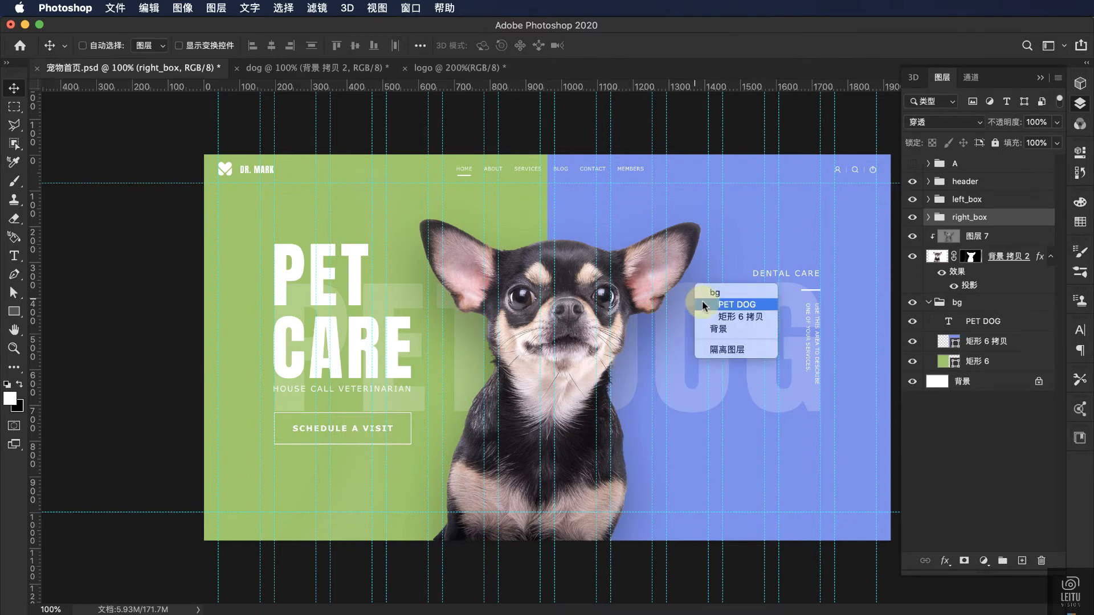
{"action": "left_click", "coordinate": [720, 310]}
{"action": "key", "text": "super+t"}
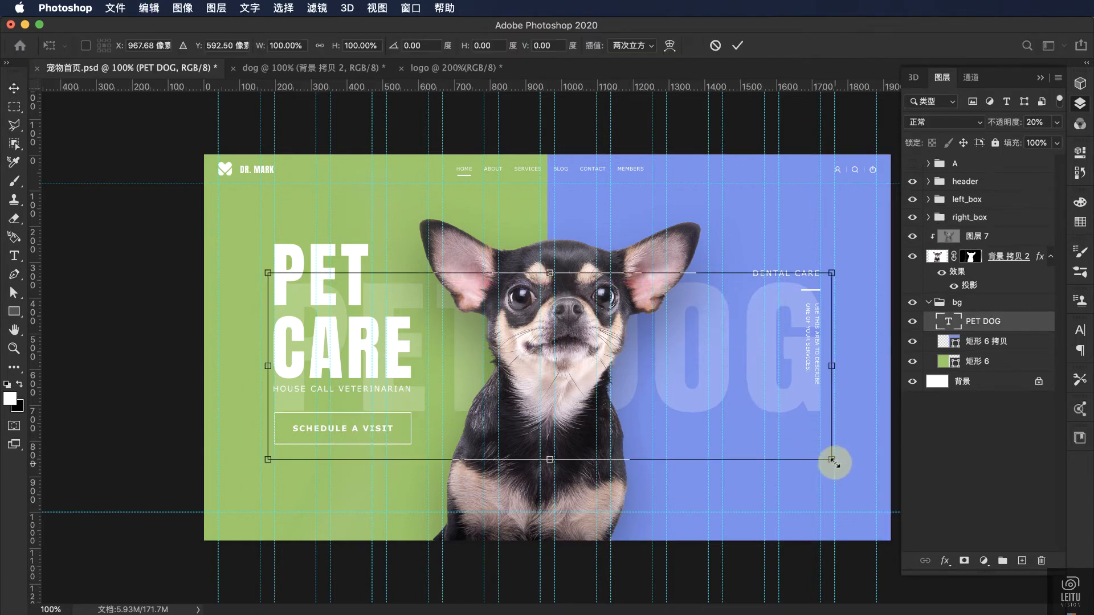
{"action": "left_click_drag", "start_coordinate": [832, 461], "coordinate": [858, 488]}
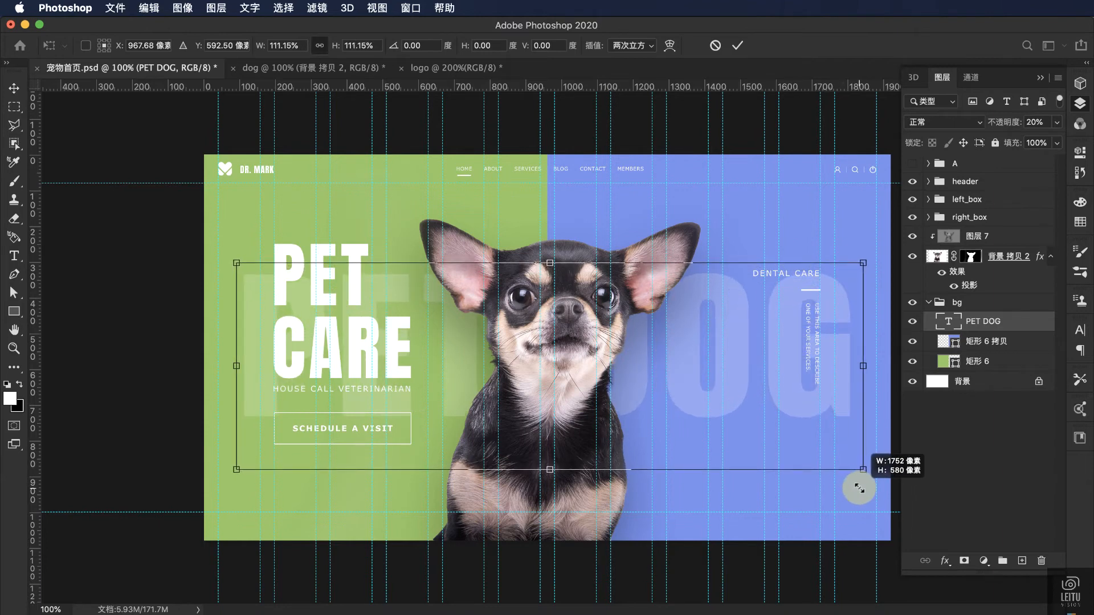
{"action": "left_click_drag", "start_coordinate": [858, 488], "coordinate": [857, 484]}
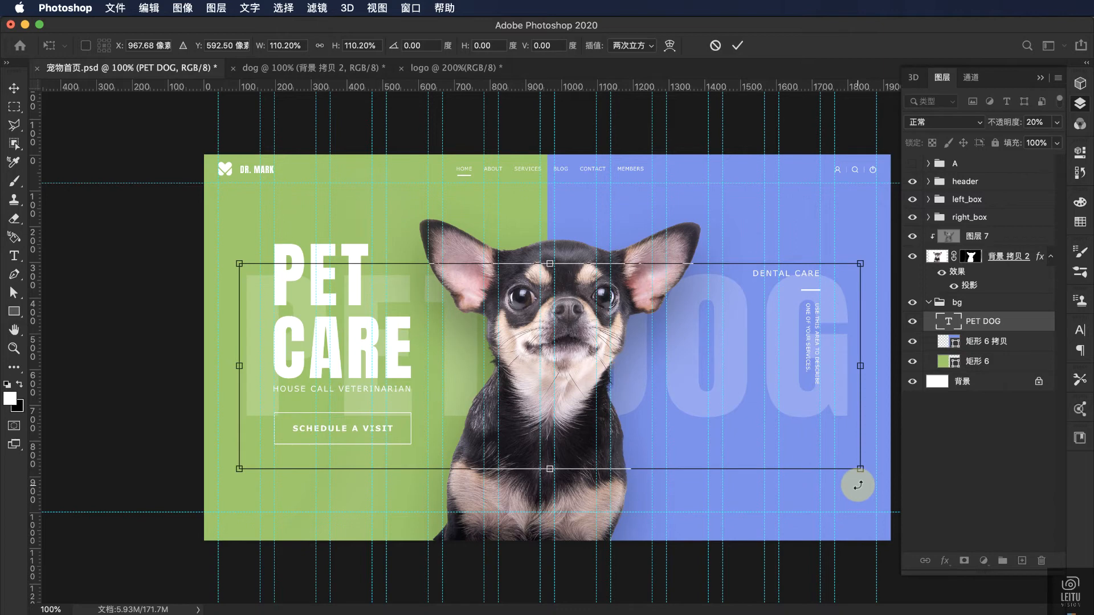
{"action": "key", "text": "Return"}
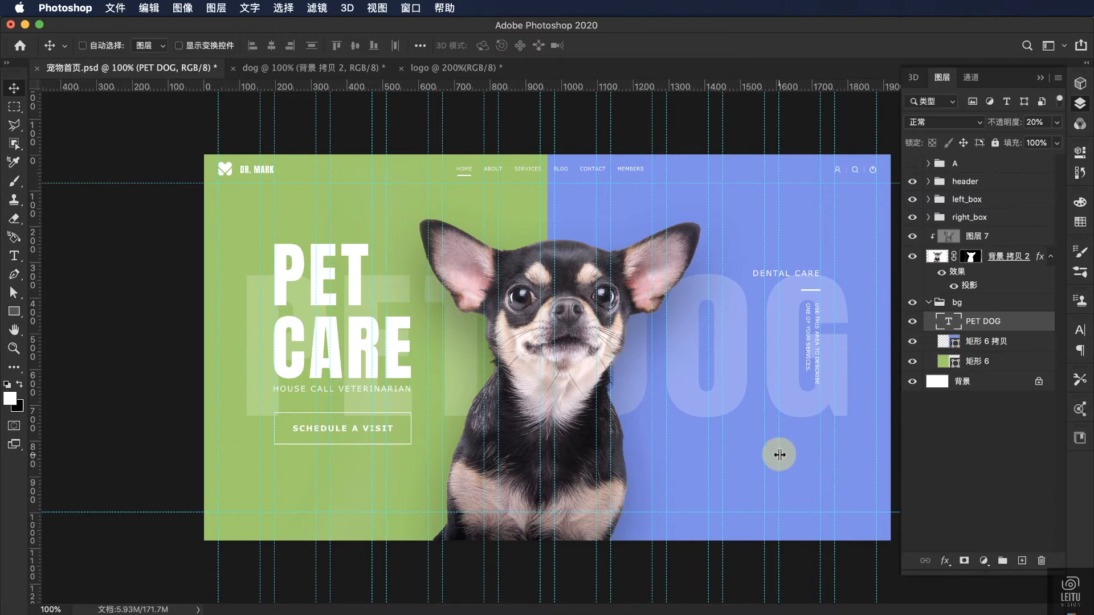
Step: Move the right_box group slightly upward along its guide
{"action": "left_click", "coordinate": [969, 218]}
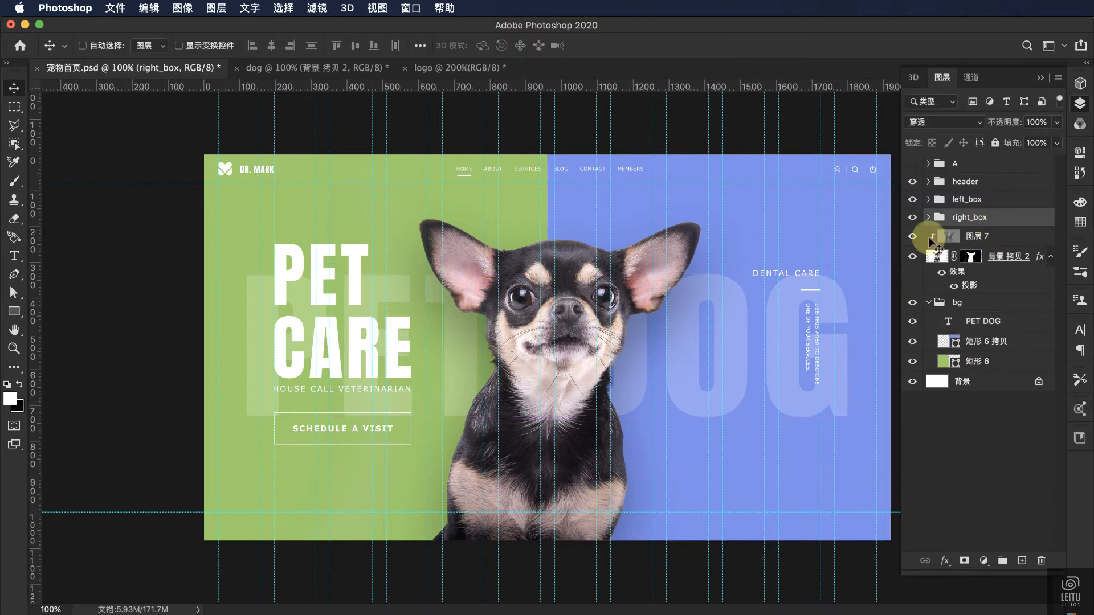
{"action": "left_click_drag", "start_coordinate": [808, 327], "coordinate": [801, 301]}
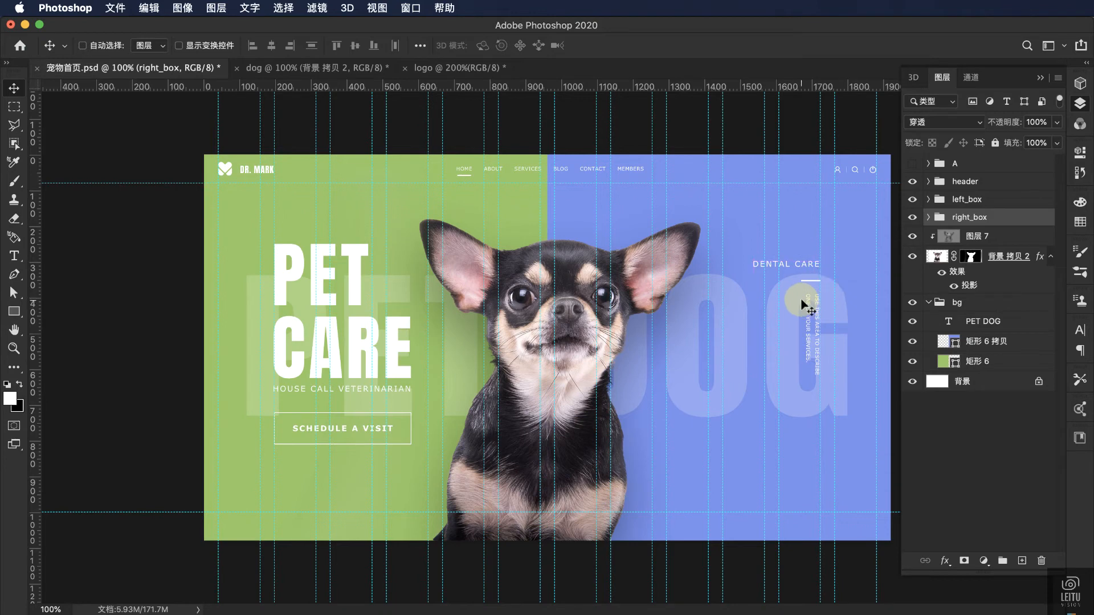
Step: Change the DENTAL CARE font to Anton and realign the end of the text with the end of the white line below
{"action": "left_click", "coordinate": [14, 255]}
{"action": "left_click", "coordinate": [785, 263]}
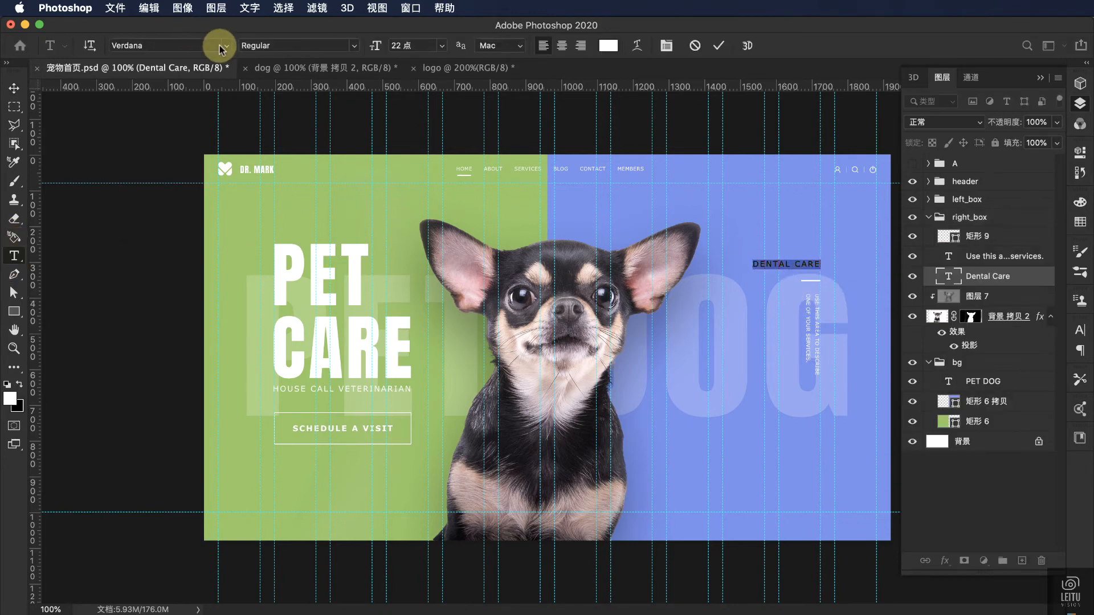
{"action": "left_click", "coordinate": [224, 45]}
{"action": "left_click", "coordinate": [212, 104]}
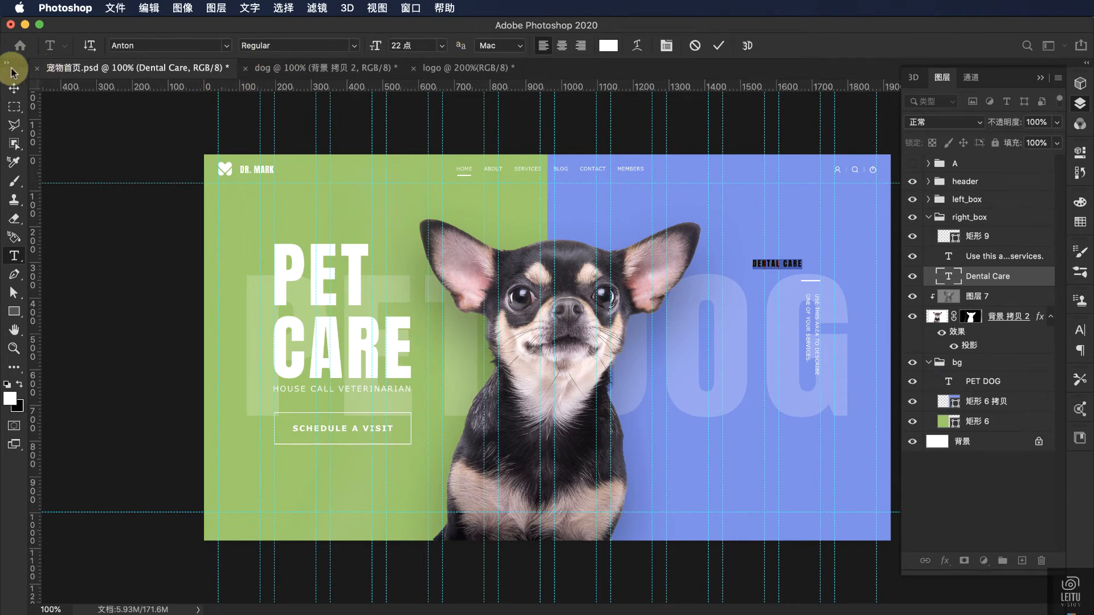
{"action": "left_click", "coordinate": [14, 88]}
{"action": "left_click_drag", "start_coordinate": [793, 287], "coordinate": [820, 288]}
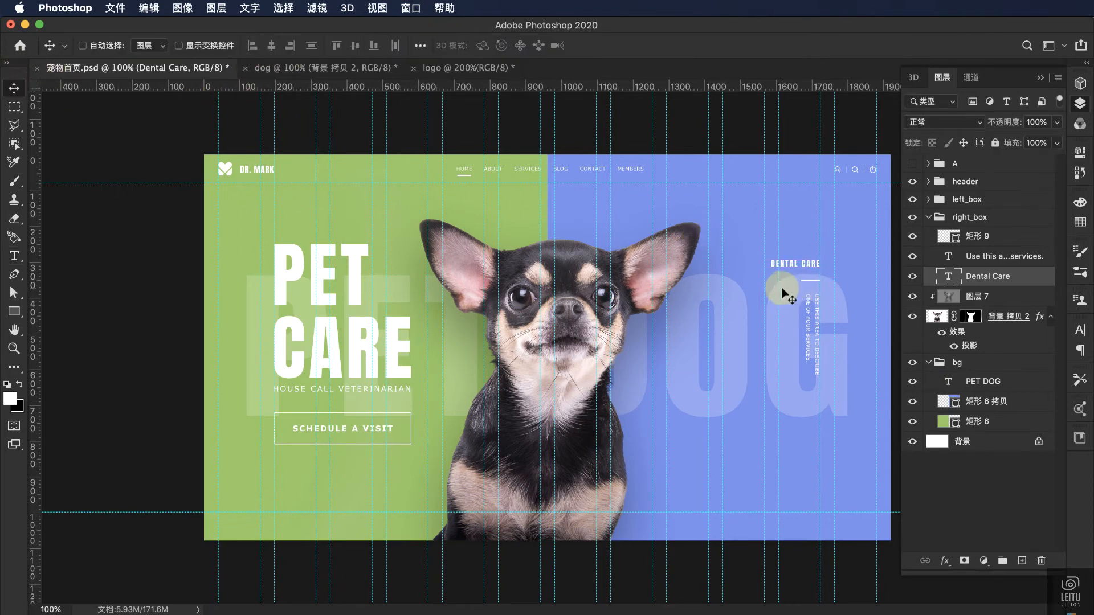
{"action": "left_click", "coordinate": [14, 256]}
{"action": "left_click", "coordinate": [814, 298]}
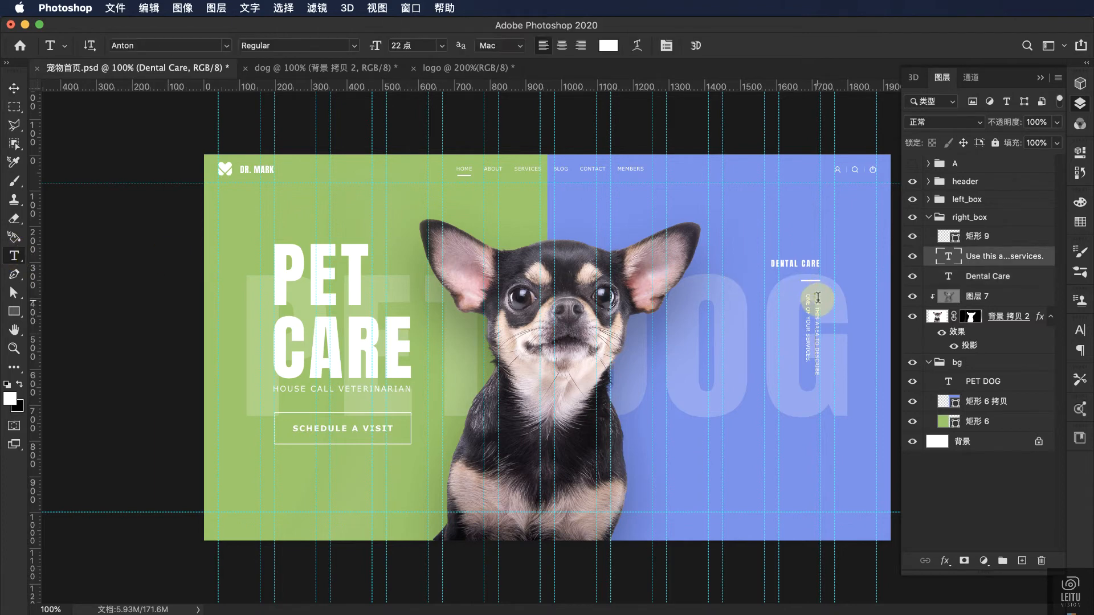
{"action": "key", "text": "super+a"}
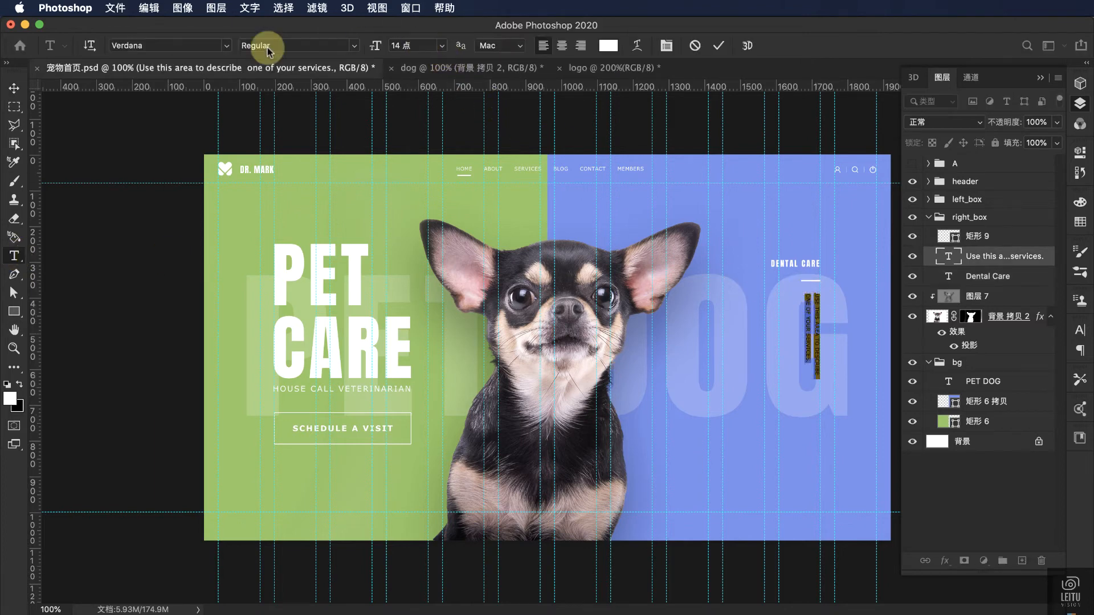
{"action": "left_click", "coordinate": [11, 88]}
Step: Shorten the white line under DENTAL CARE from its left end to match the width of the vertical description text
{"action": "key", "text": "super+plus"}
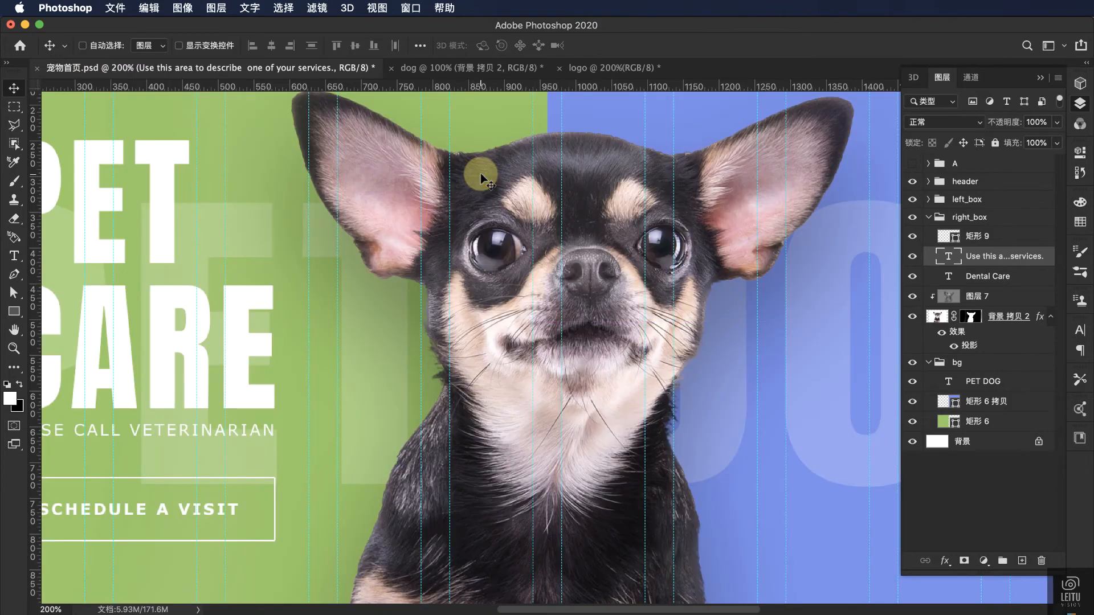
{"action": "scroll", "coordinate": [480, 173], "scroll_direction": "right", "scroll_amount": 9}
{"action": "scroll", "coordinate": [480, 173], "scroll_direction": "up", "scroll_amount": 1}
{"action": "scroll", "coordinate": [481, 173], "scroll_direction": "left", "scroll_amount": 2}
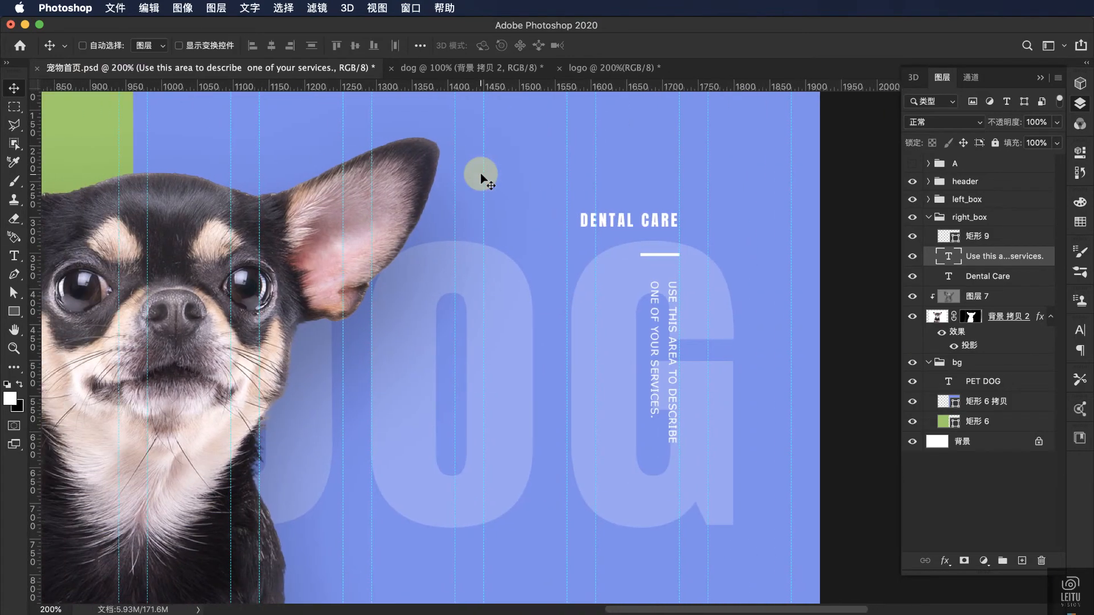
{"action": "scroll", "coordinate": [481, 173], "scroll_direction": "left", "scroll_amount": 2}
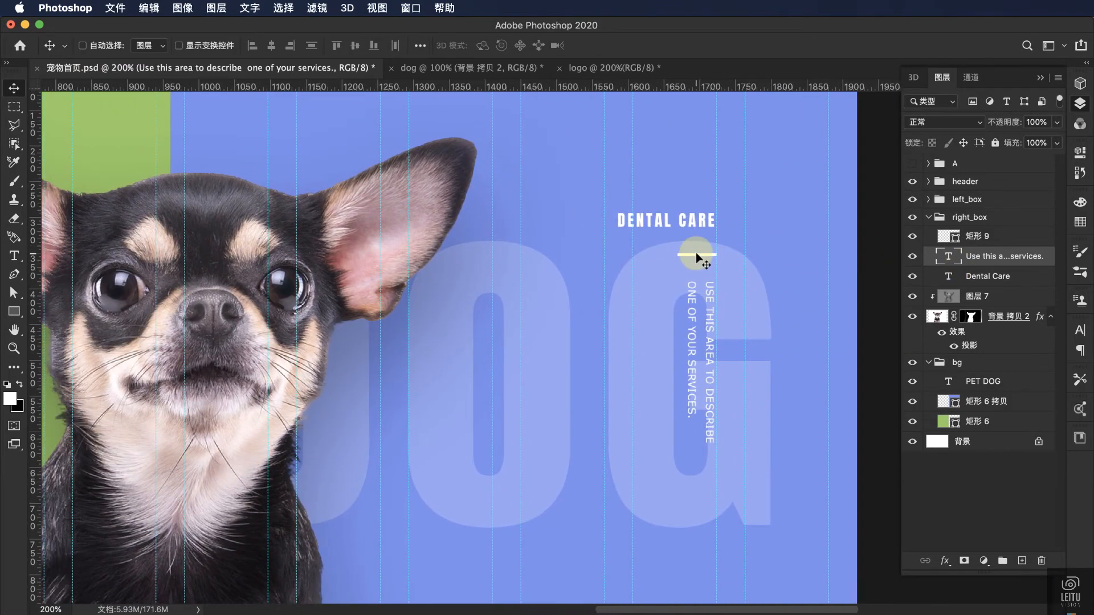
{"action": "right_click", "coordinate": [696, 255]}
{"action": "left_click", "coordinate": [703, 254]}
{"action": "key", "text": "super+t"}
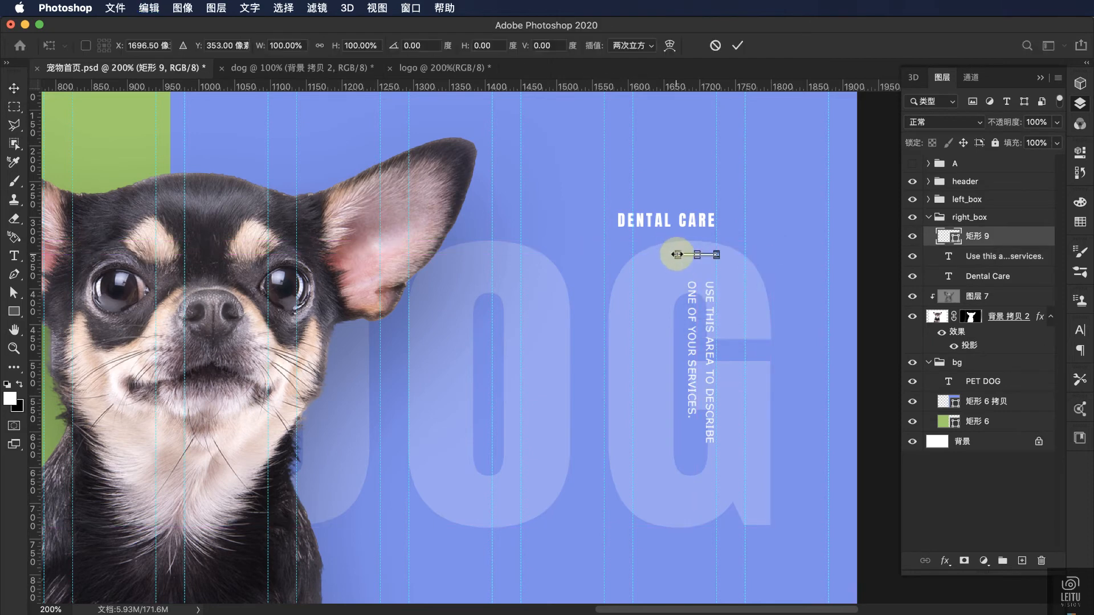
{"action": "left_click_drag", "start_coordinate": [677, 254], "coordinate": [688, 255]}
{"action": "key", "text": "Return"}
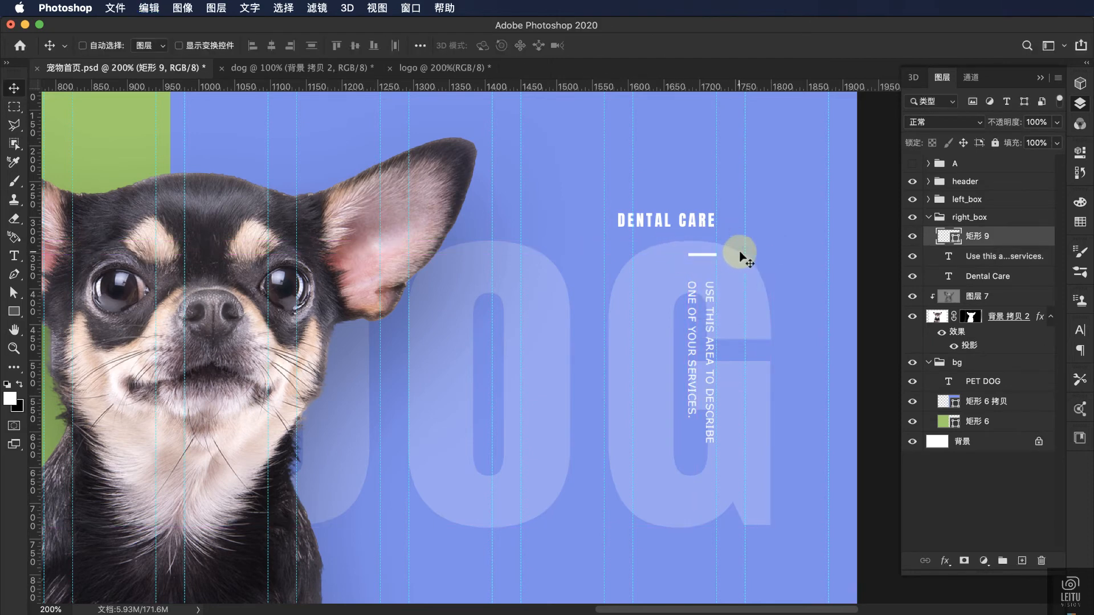
Step: Nudge the DENTAL CARE title down a few pixels, closer to the white line
{"action": "right_click", "coordinate": [703, 221]}
{"action": "left_click", "coordinate": [704, 226]}
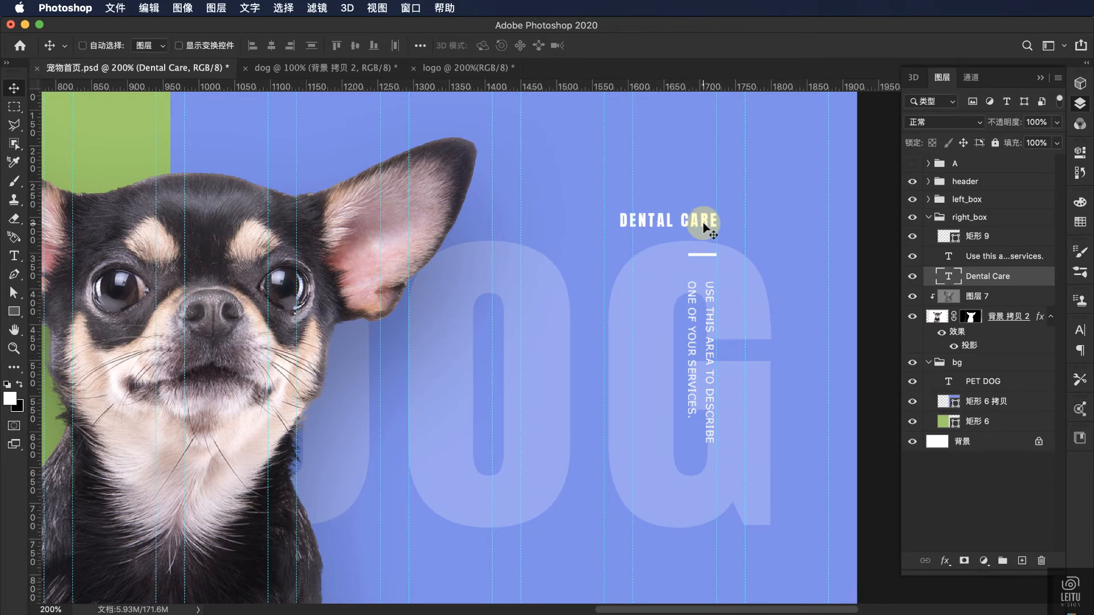
{"action": "key", "text": "Down"}
{"action": "key", "text": "Down"}
{"action": "key", "text": "Down"}
{"action": "key", "text": "Down"}
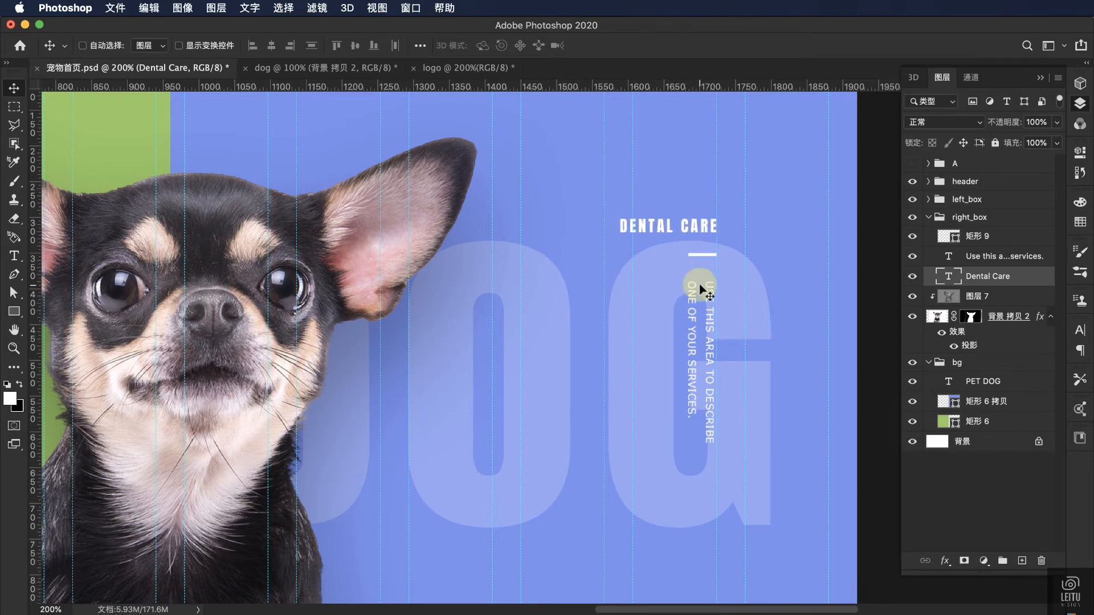
Step: Nudge the vertical service description up several pixels, closer to the white line
{"action": "right_click", "coordinate": [708, 292]}
{"action": "left_click", "coordinate": [719, 293]}
{"action": "key", "text": "Up"}
{"action": "key", "text": "Up"}
{"action": "key", "text": "Up"}
{"action": "key", "text": "Up"}
{"action": "key", "text": "Up"}
{"action": "key", "text": "Up"}
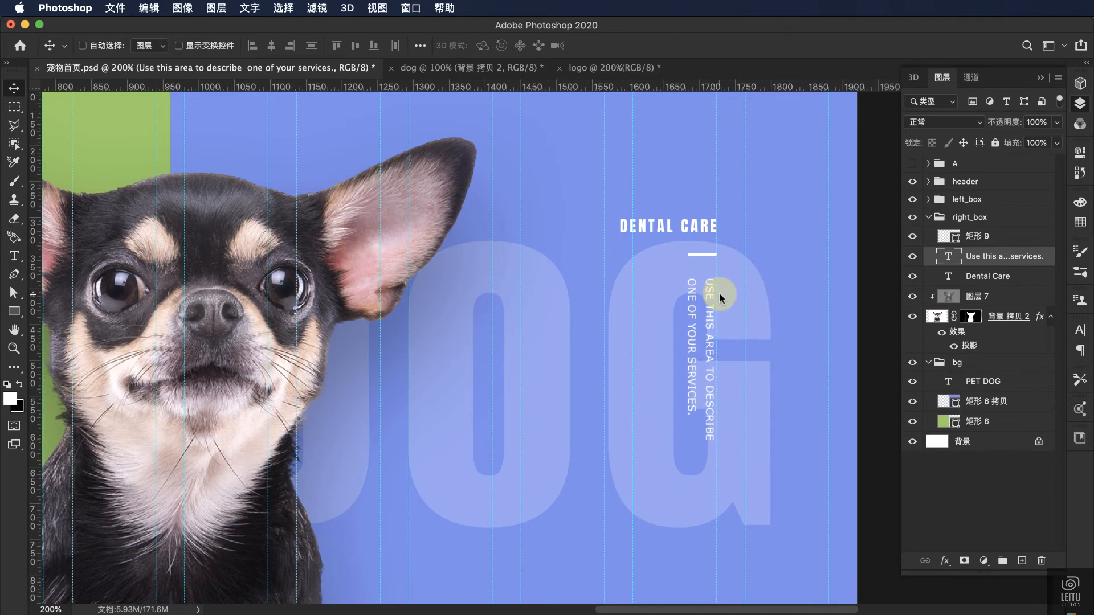
{"action": "key", "text": "Up"}
{"action": "key", "text": "Up"}
{"action": "key", "text": "Up"}
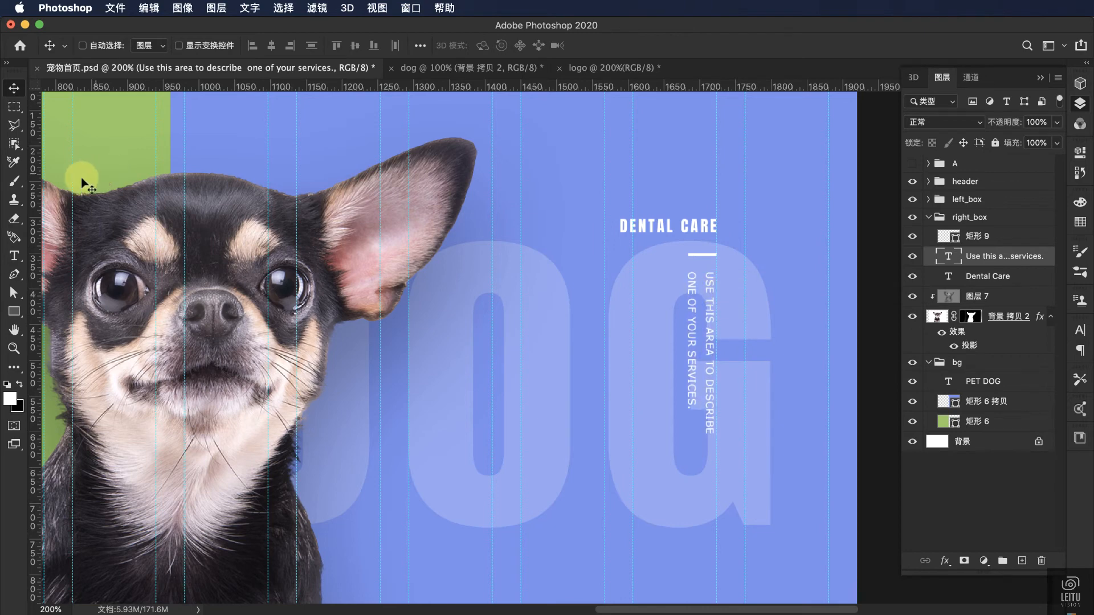
Step: Widen the letter spacing of the whole vertical service description
{"action": "left_click", "coordinate": [13, 258]}
{"action": "left_click", "coordinate": [707, 289]}
{"action": "key", "text": "super+a"}
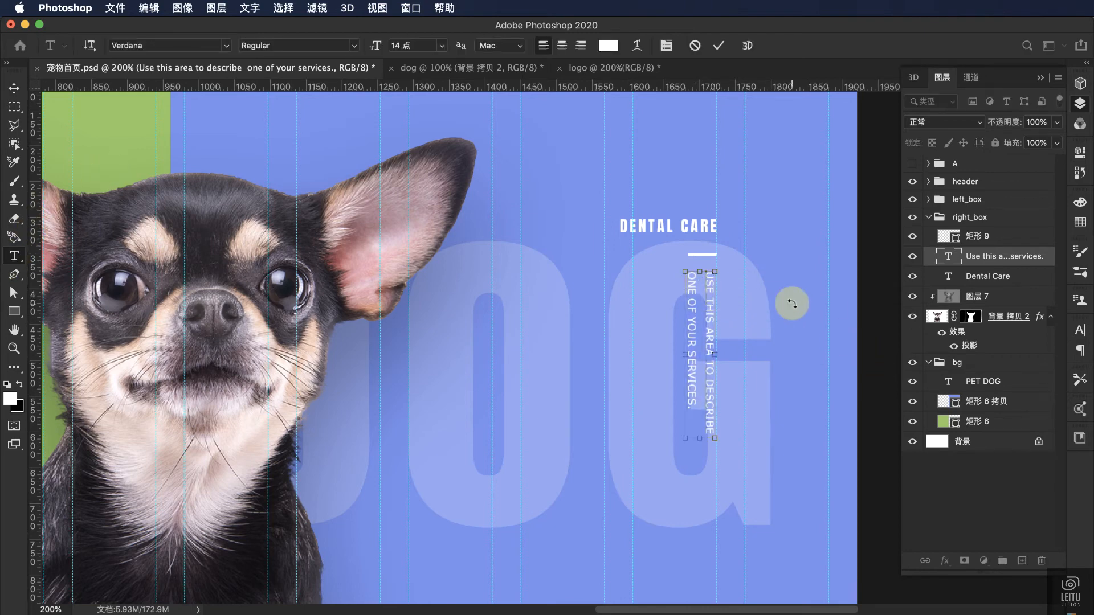
{"action": "key", "text": "alt+Right"}
{"action": "key", "text": "alt+Right"}
{"action": "key", "text": "alt+Right"}
{"action": "key", "text": "alt+Right"}
{"action": "key", "text": "alt+Right"}
{"action": "key", "text": "alt+Right"}
{"action": "key", "text": "alt+Right"}
{"action": "key", "text": "alt+Right"}
{"action": "key", "text": "alt+Right"}
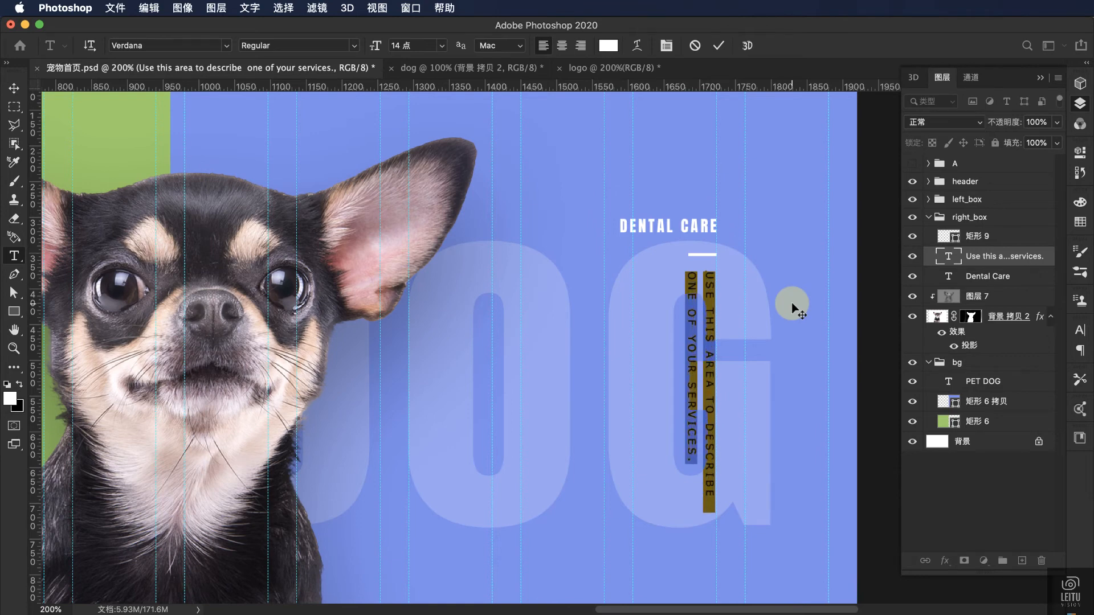
{"action": "left_click", "coordinate": [13, 88]}
{"action": "scroll", "coordinate": [566, 200], "scroll_direction": "left", "scroll_amount": 5}
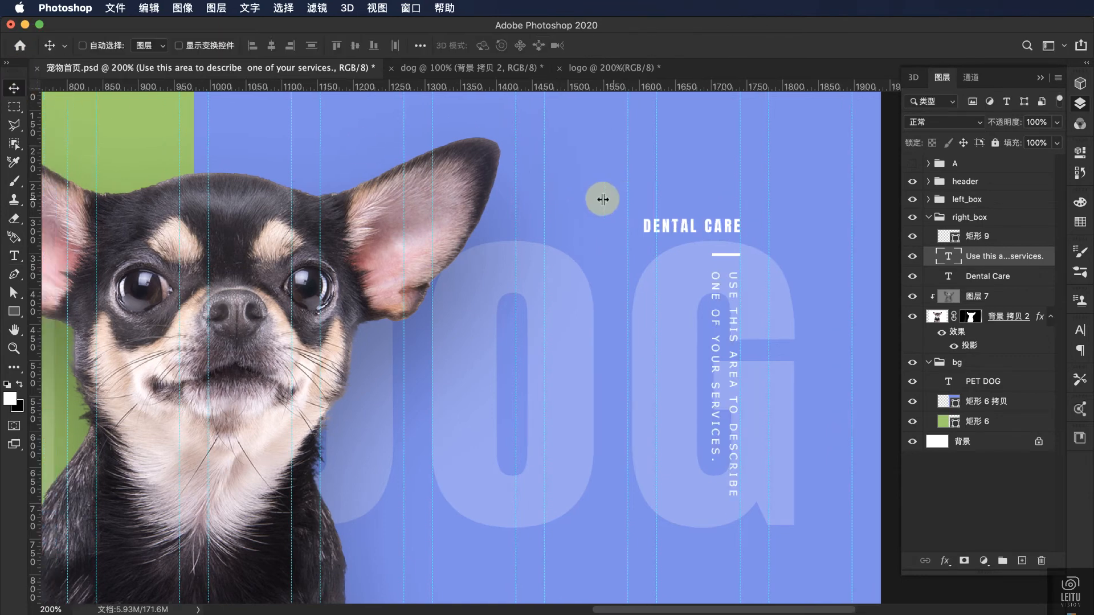
Step: Collapse the right_box group and move it slightly up on the canvas
{"action": "key", "text": "super+minus"}
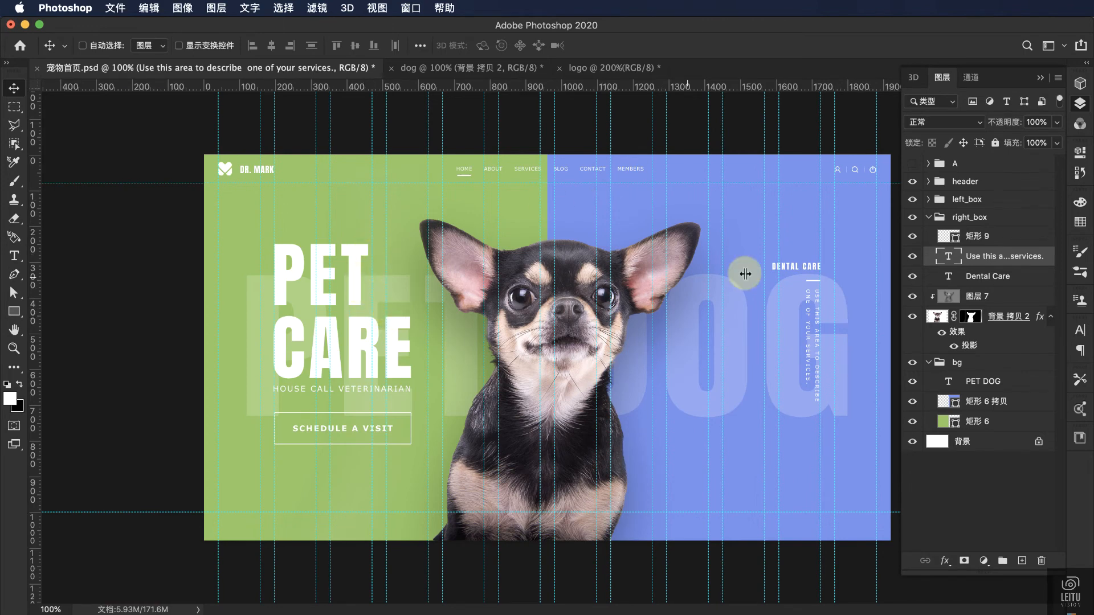
{"action": "left_click", "coordinate": [929, 217]}
{"action": "left_click_drag", "start_coordinate": [800, 294], "coordinate": [801, 283]}
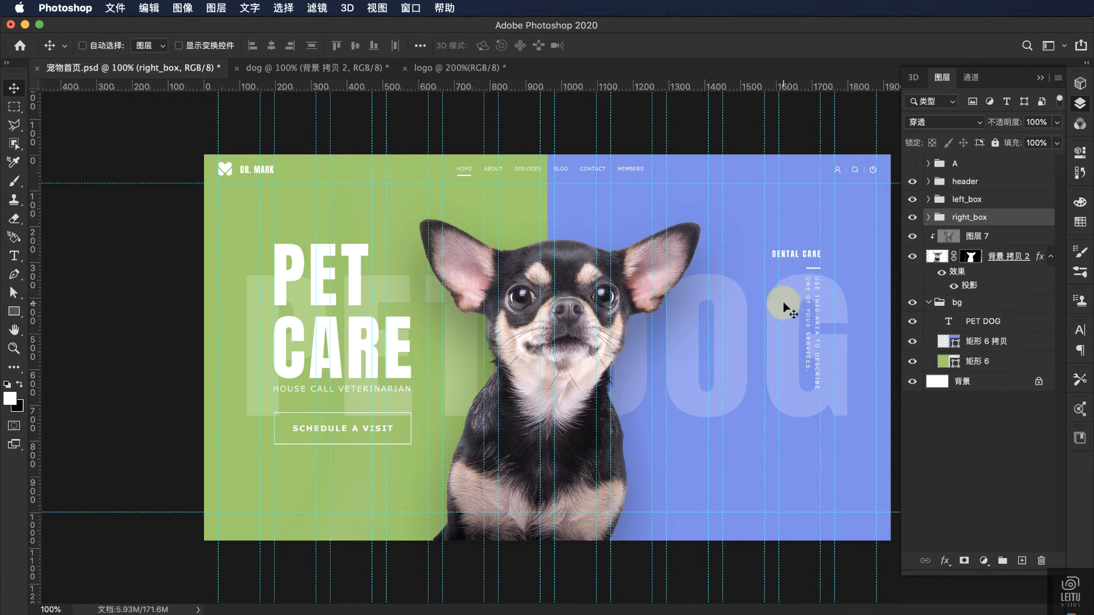
Step: Move the left_box group with the PET CARE headline and button slightly down
{"action": "left_click", "coordinate": [963, 200]}
{"action": "left_click_drag", "start_coordinate": [360, 288], "coordinate": [370, 296]}
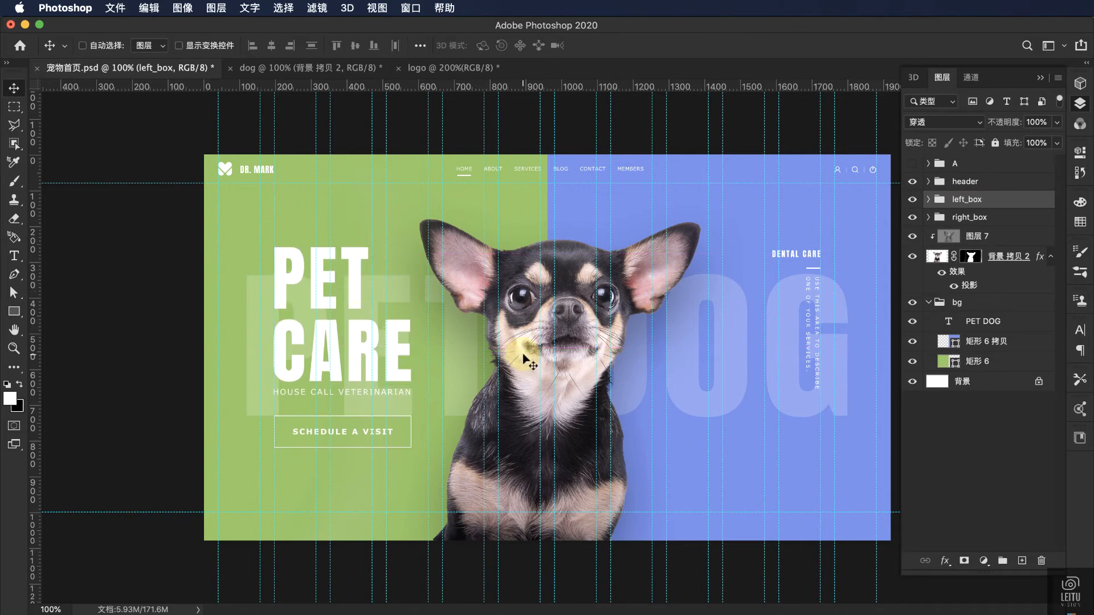
{"action": "key", "text": "Down"}
{"action": "key", "text": "Down"}
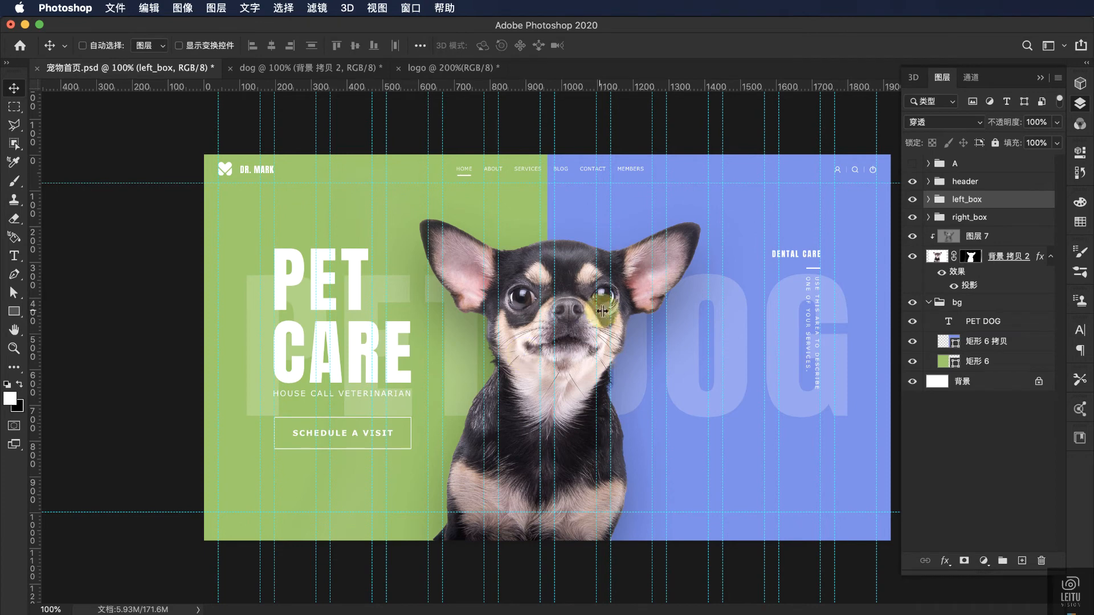
Step: Nudge the right_box group slightly up and save the document
{"action": "left_click_drag", "start_coordinate": [523, 74], "coordinate": [520, 34]}
{"action": "left_click", "coordinate": [984, 217]}
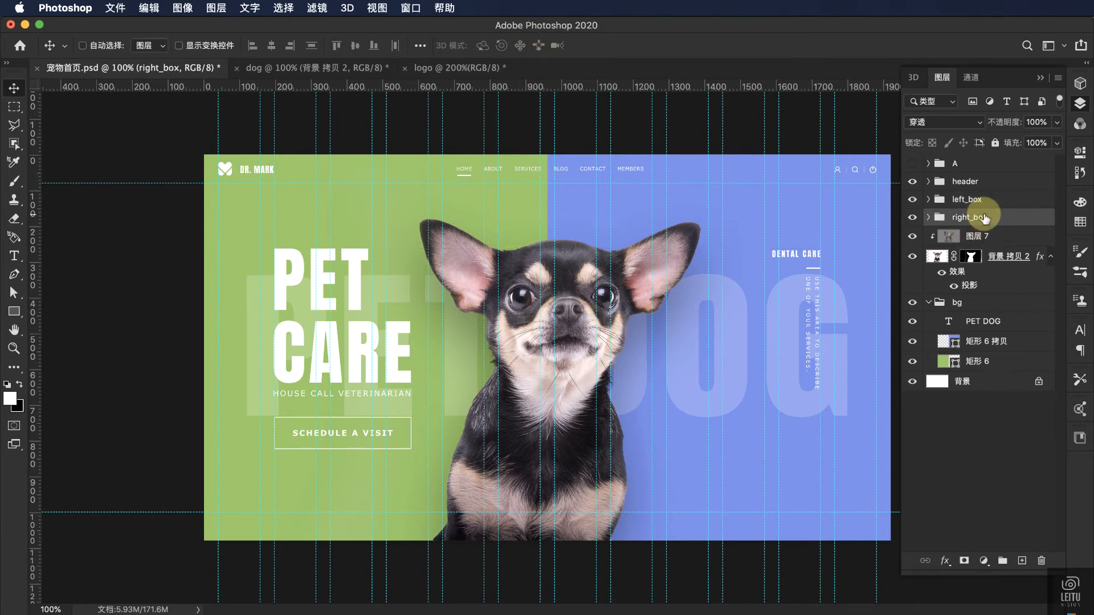
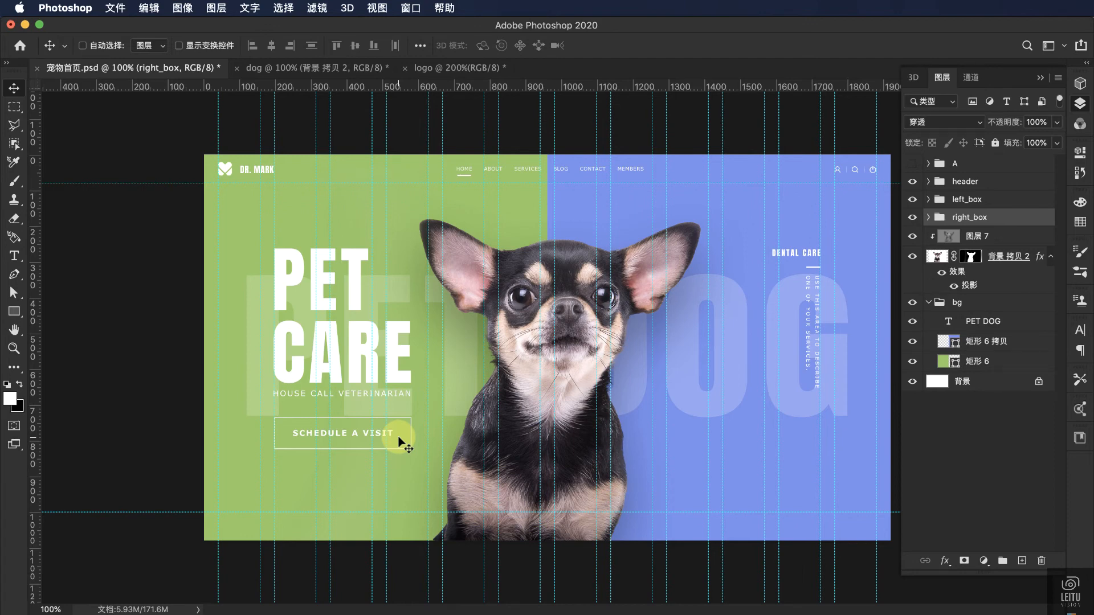
{"action": "key", "text": "super+s"}
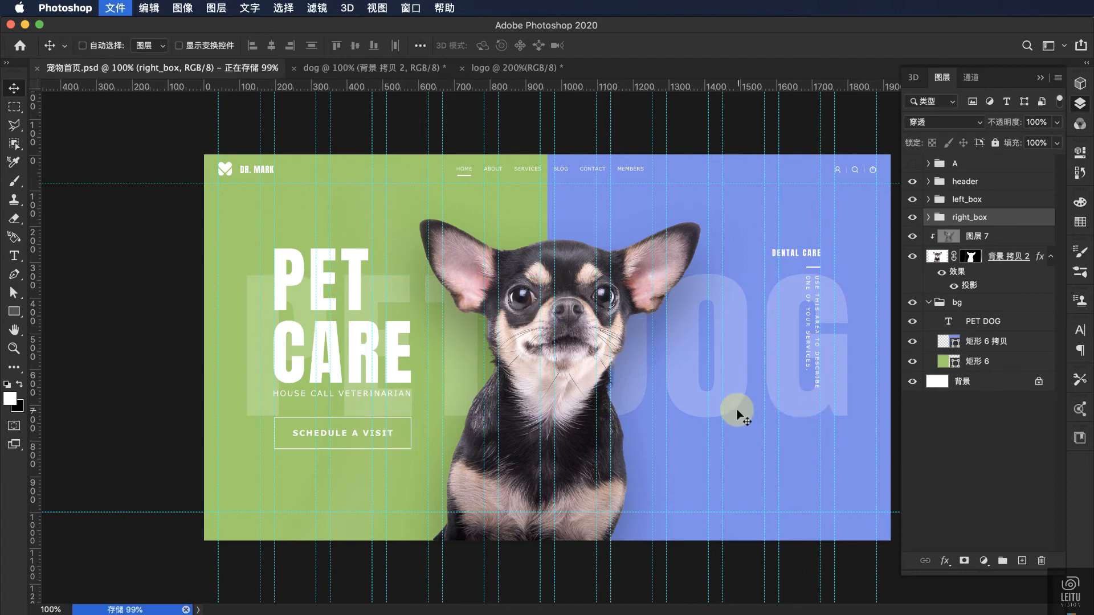
Step: Group left_box, right_box and the two dog layers, and name the group center
{"action": "left_click", "coordinate": [976, 202], "text": "super"}
{"action": "left_click", "coordinate": [976, 236], "text": "super"}
{"action": "left_click", "coordinate": [991, 257], "text": "super"}
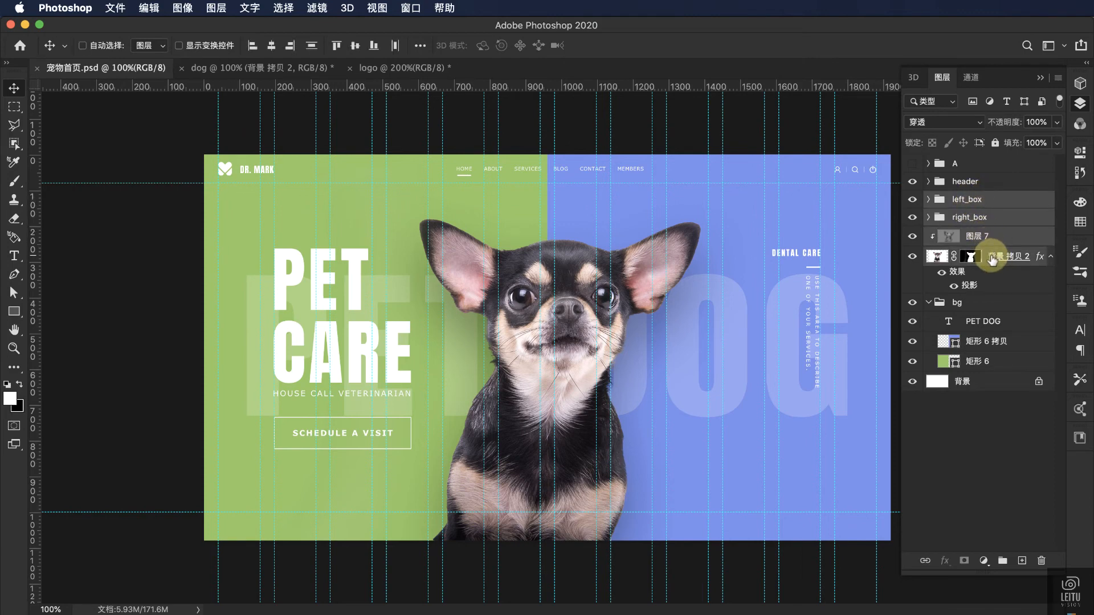
{"action": "key", "text": "super+g"}
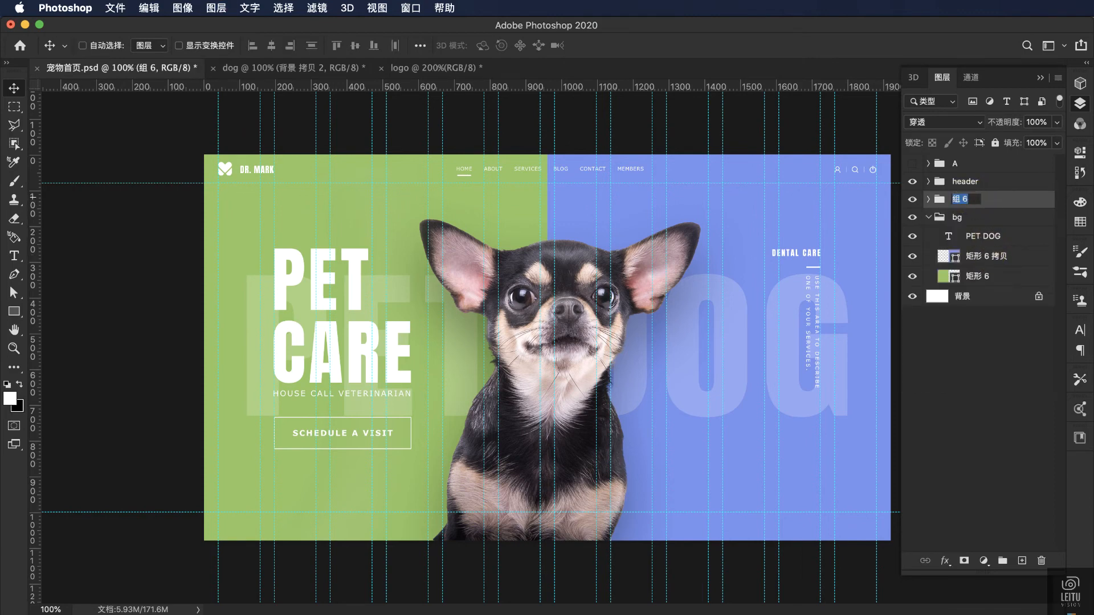
{"action": "key", "text": "Return"}
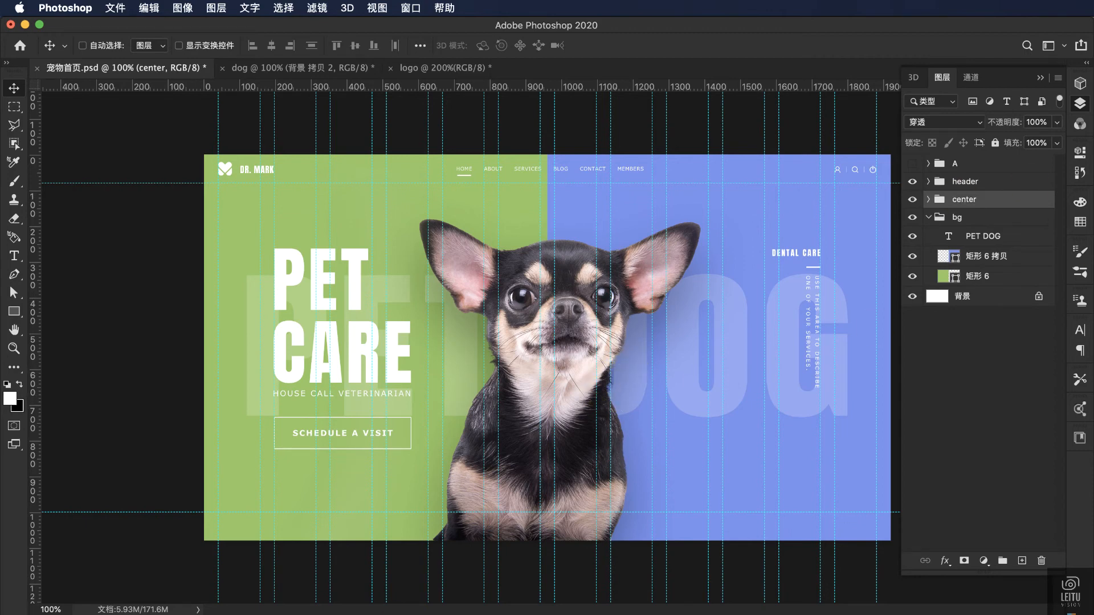
Step: Copy the ©2023 copyright line from the Notes app and paste it into Photoshop as new text near the bottom of the green background
{"action": "left_click", "coordinate": [470, 613]}
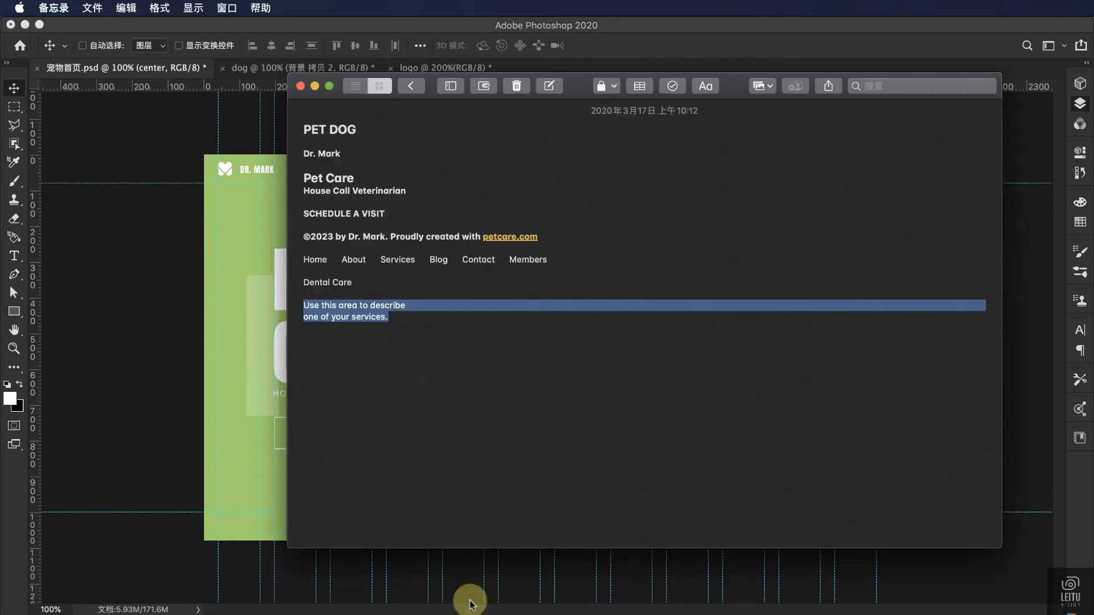
{"action": "left_click", "coordinate": [358, 257]}
{"action": "left_click_drag", "start_coordinate": [543, 238], "coordinate": [301, 240]}
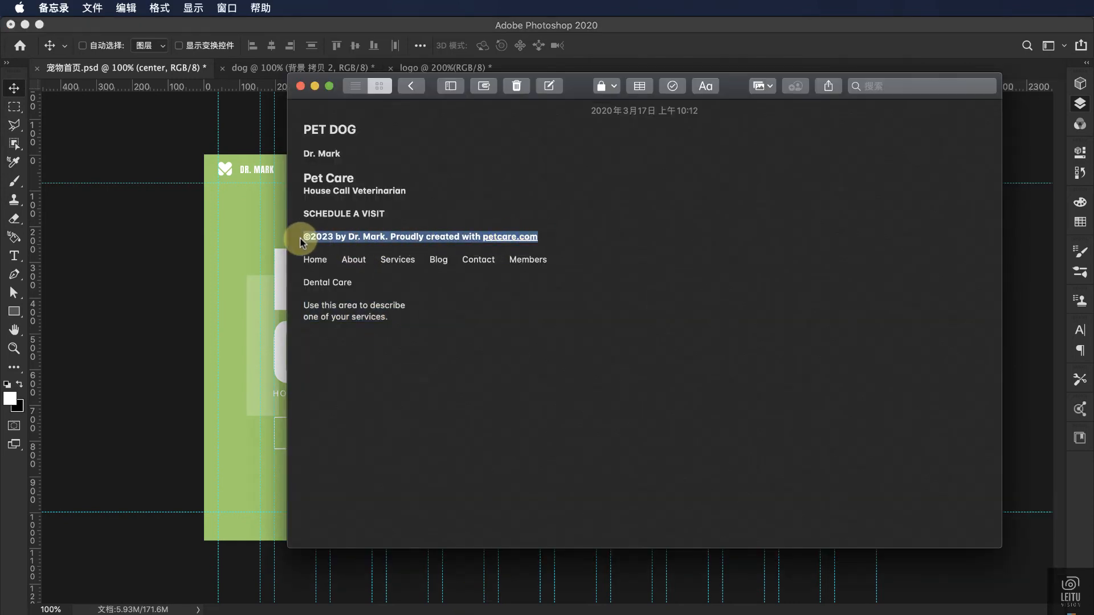
{"action": "left_click", "coordinate": [195, 392]}
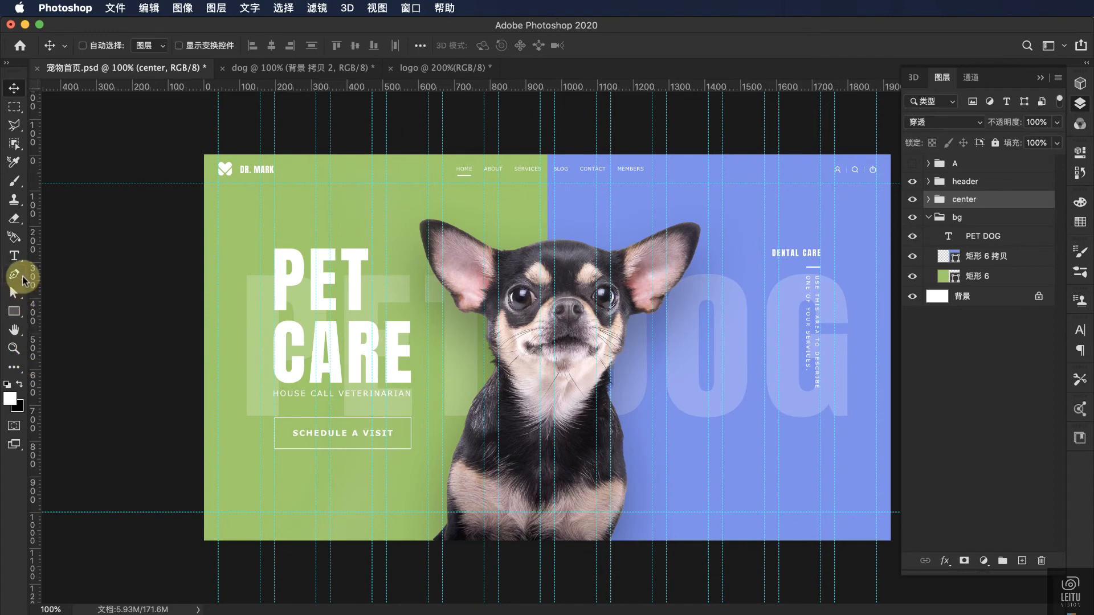
{"action": "left_click", "coordinate": [14, 258]}
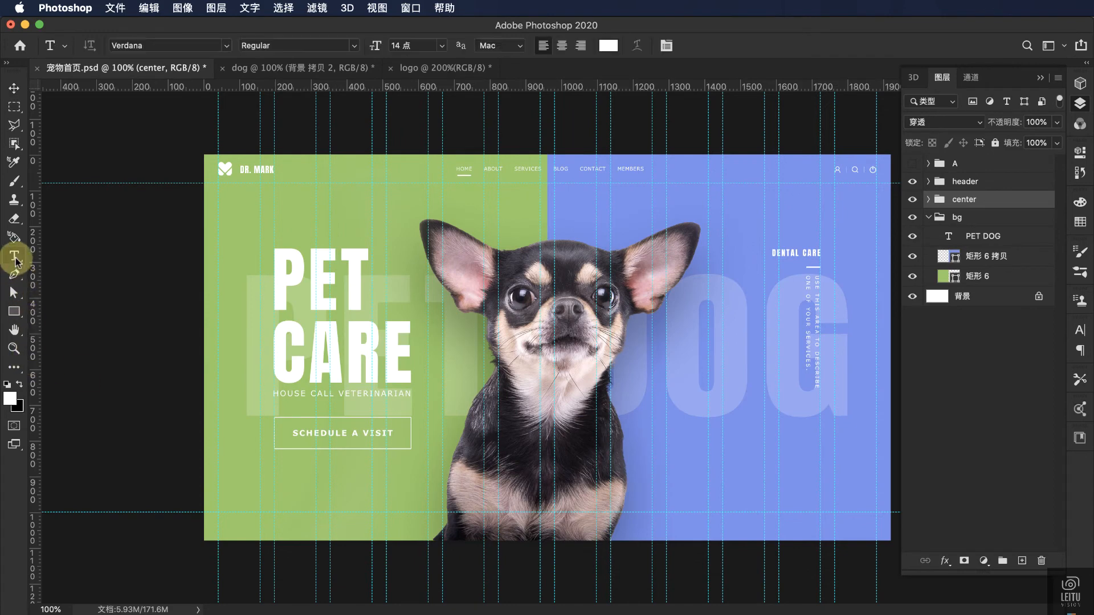
{"action": "left_click", "coordinate": [283, 524]}
Step: Set the tracking of the whole copyright line to 100
{"action": "key", "text": "super+a"}
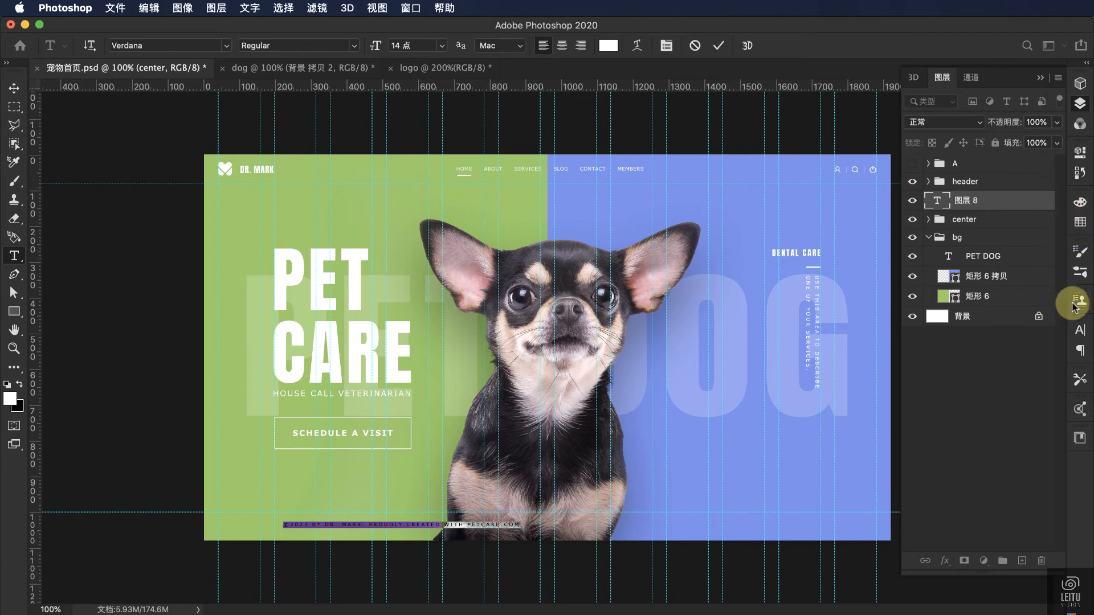
{"action": "left_click", "coordinate": [1078, 330]}
{"action": "left_click", "coordinate": [1055, 388]}
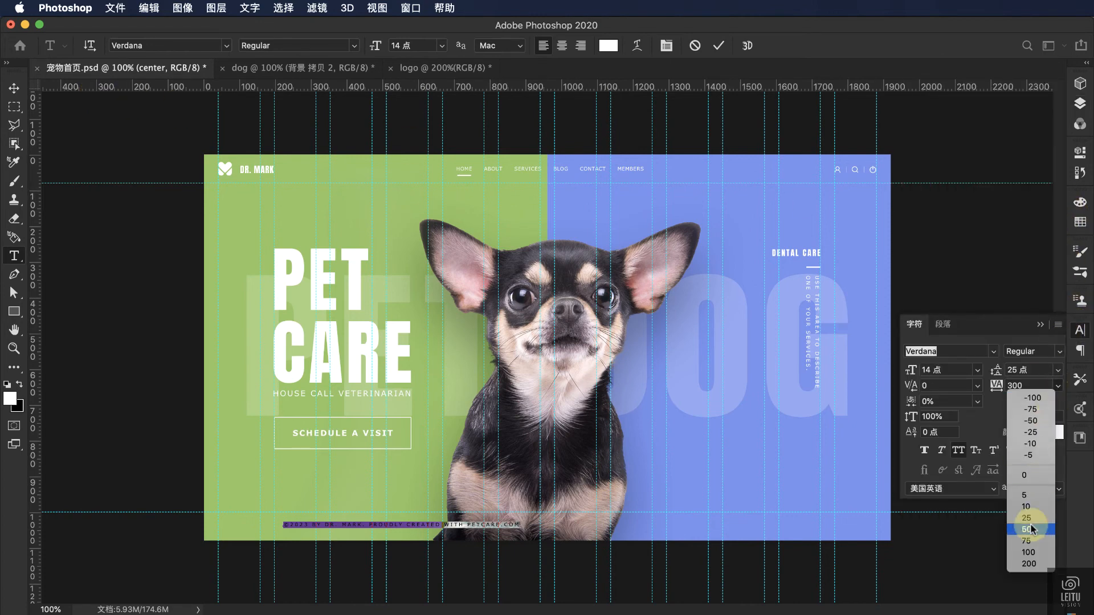
{"action": "left_click", "coordinate": [1032, 552]}
{"action": "left_click", "coordinate": [14, 87]}
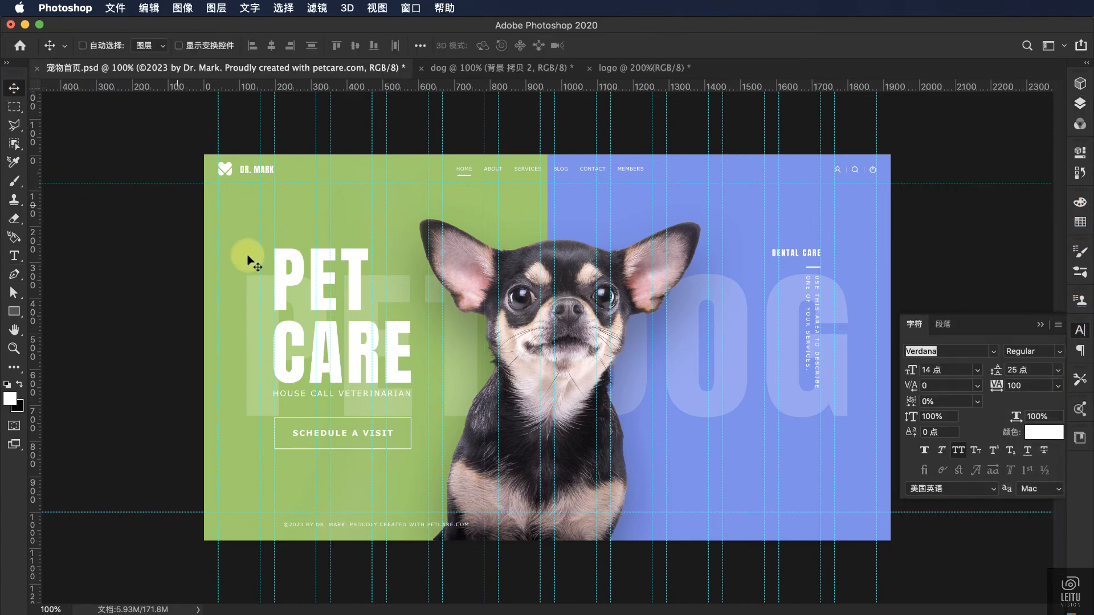
Step: Move the copyright line so it starts at the page's left margin guide, just below the bottom horizontal guide
{"action": "scroll", "coordinate": [463, 368], "scroll_direction": "up", "scroll_amount": 3}
{"action": "scroll", "coordinate": [416, 362], "scroll_direction": "down", "scroll_amount": 5}
{"action": "scroll", "coordinate": [415, 362], "scroll_direction": "left", "scroll_amount": 8}
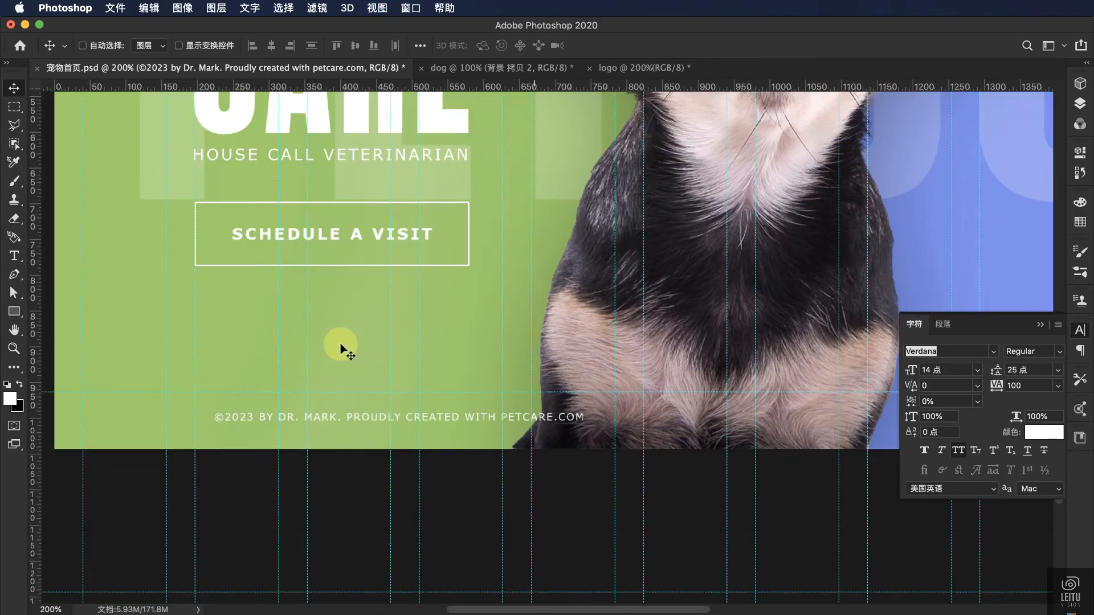
{"action": "left_click_drag", "start_coordinate": [481, 393], "coordinate": [358, 400]}
{"action": "scroll", "coordinate": [550, 371], "scroll_direction": "right", "scroll_amount": 5}
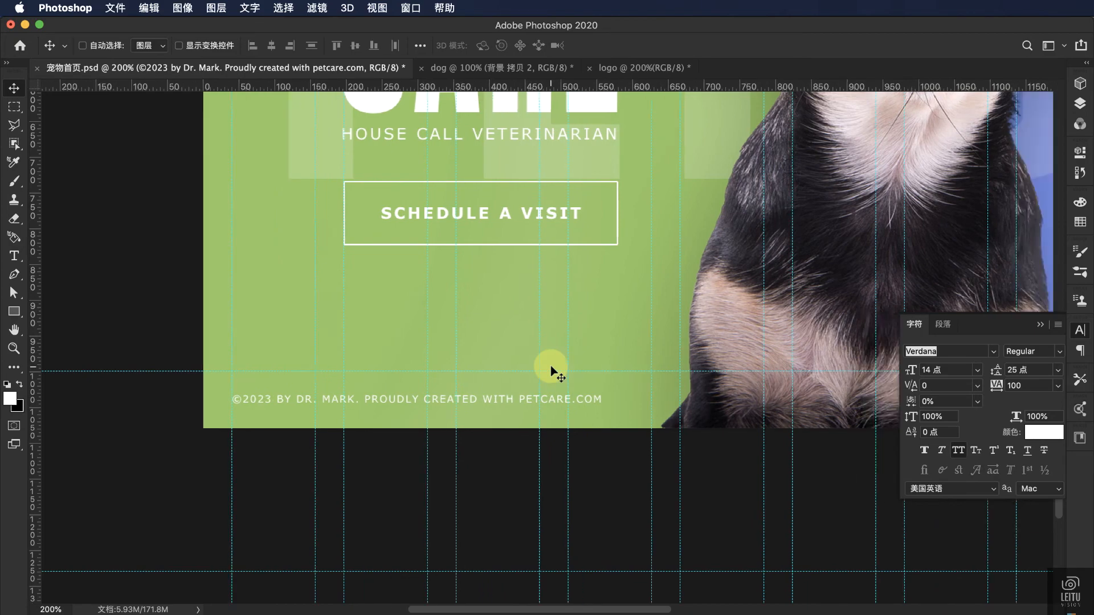
{"action": "scroll", "coordinate": [550, 365], "scroll_direction": "left", "scroll_amount": 2}
{"action": "scroll", "coordinate": [551, 365], "scroll_direction": "right", "scroll_amount": 2}
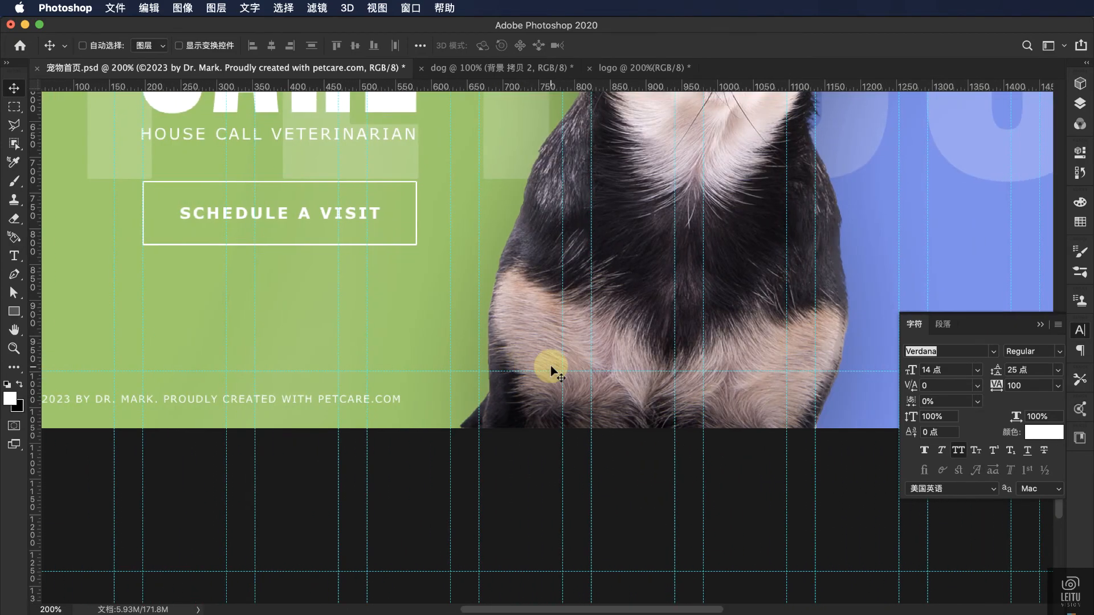
{"action": "right_click", "coordinate": [616, 283]}
{"action": "left_click", "coordinate": [638, 302]}
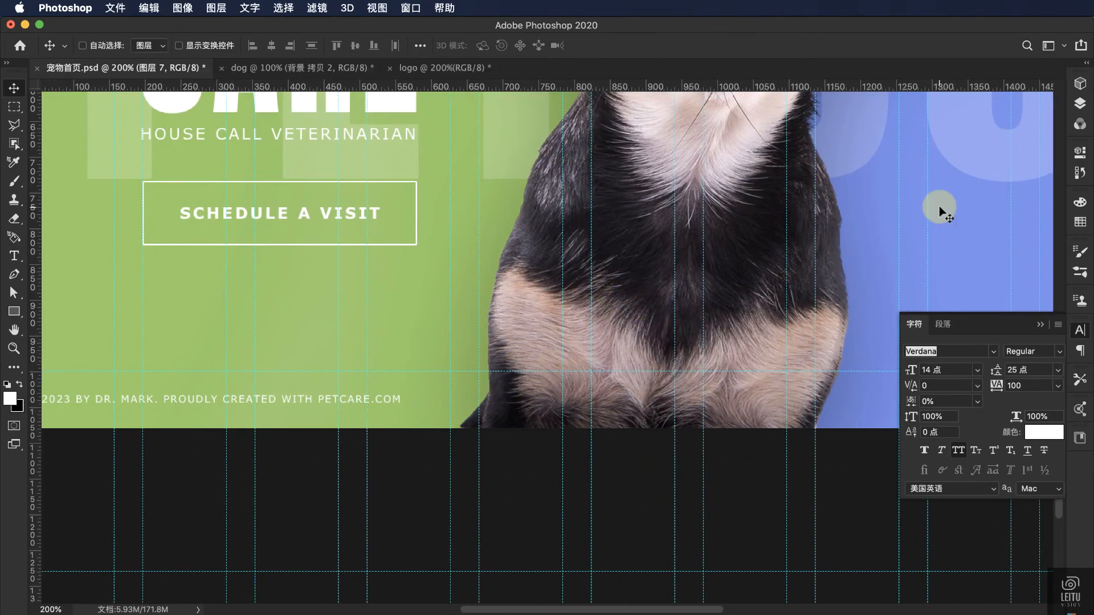
{"action": "left_click", "coordinate": [1082, 106]}
{"action": "left_click", "coordinate": [1007, 297], "text": "shift"}
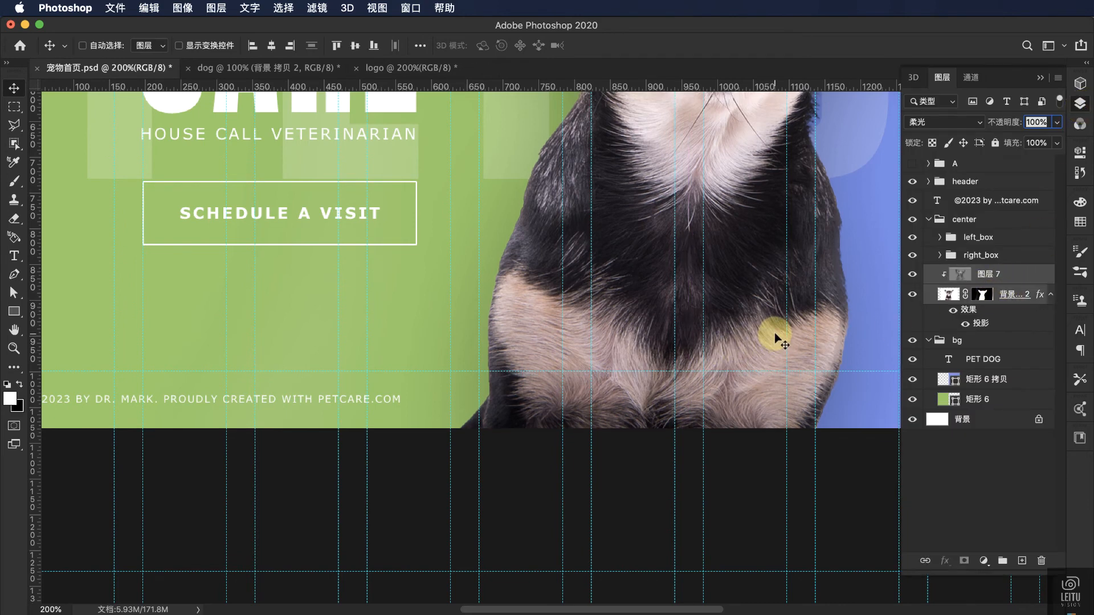
Step: Draw a white 19 by 19 px circle near the bottom of the blue background, on a layer just above the copyright text
{"action": "scroll", "coordinate": [776, 339], "scroll_direction": "right", "scroll_amount": 5}
{"action": "scroll", "coordinate": [775, 336], "scroll_direction": "right", "scroll_amount": 20}
{"action": "scroll", "coordinate": [774, 336], "scroll_direction": "left", "scroll_amount": 7}
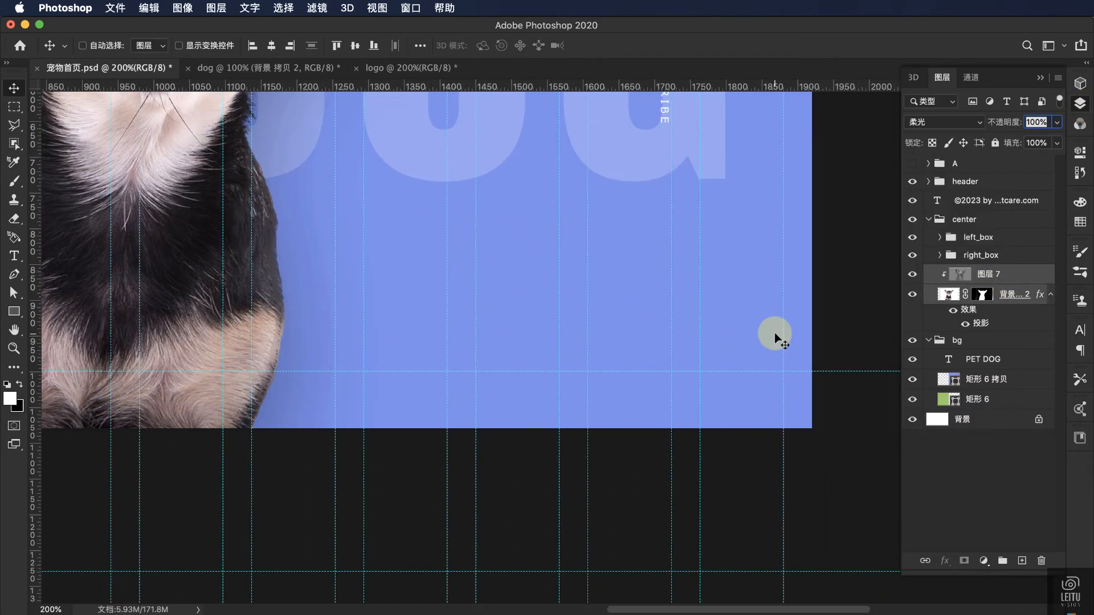
{"action": "left_click", "coordinate": [991, 208]}
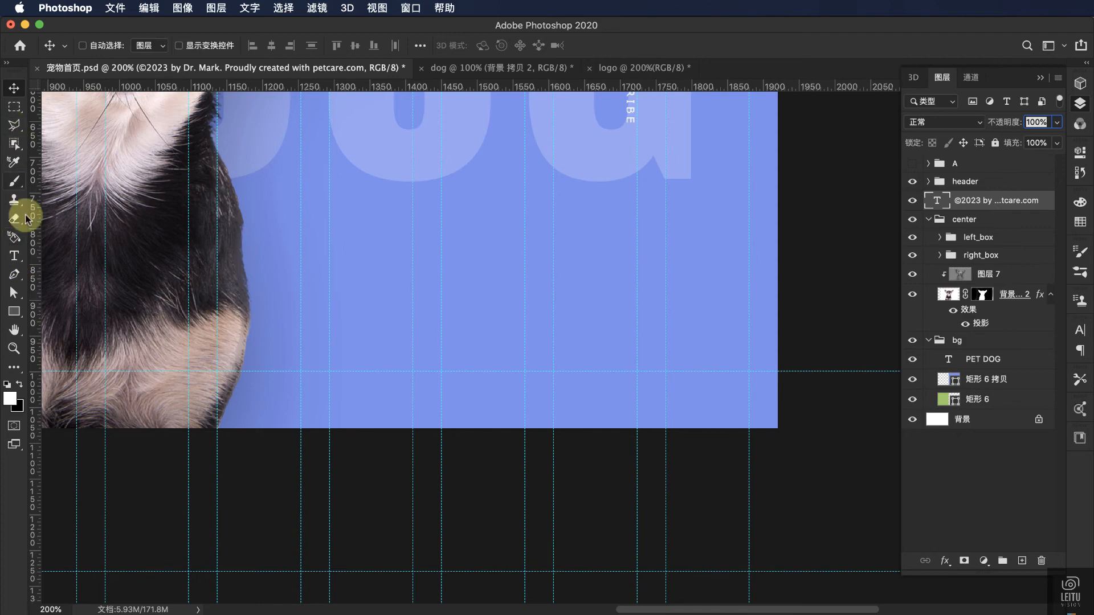
{"action": "left_click", "coordinate": [14, 311]}
{"action": "left_click", "coordinate": [65, 337]}
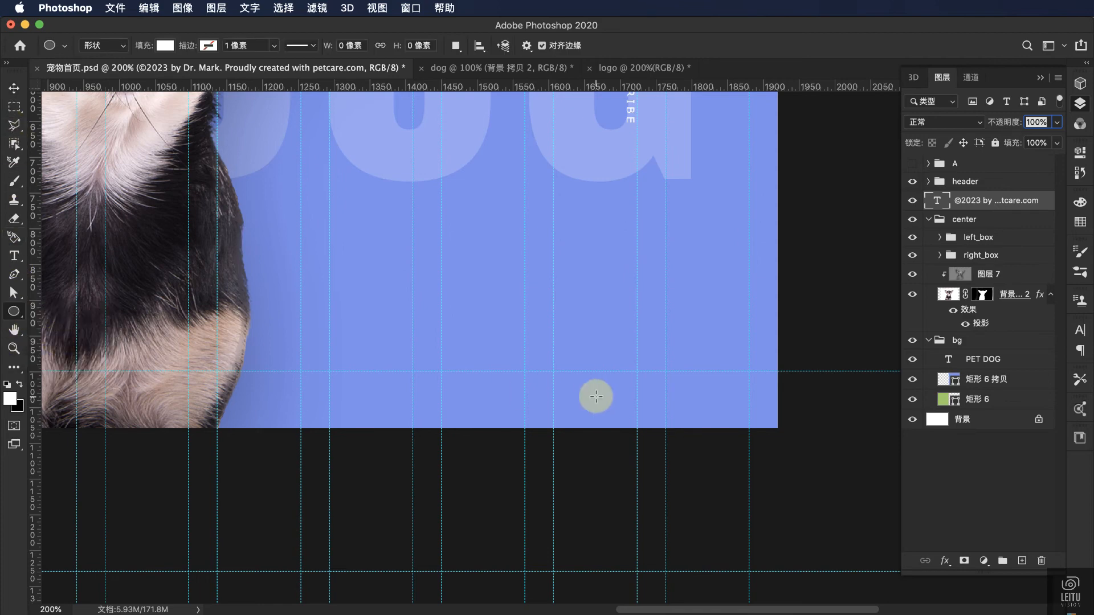
{"action": "left_click_drag", "start_coordinate": [570, 398], "coordinate": [586, 414]}
{"action": "left_click", "coordinate": [1079, 103]}
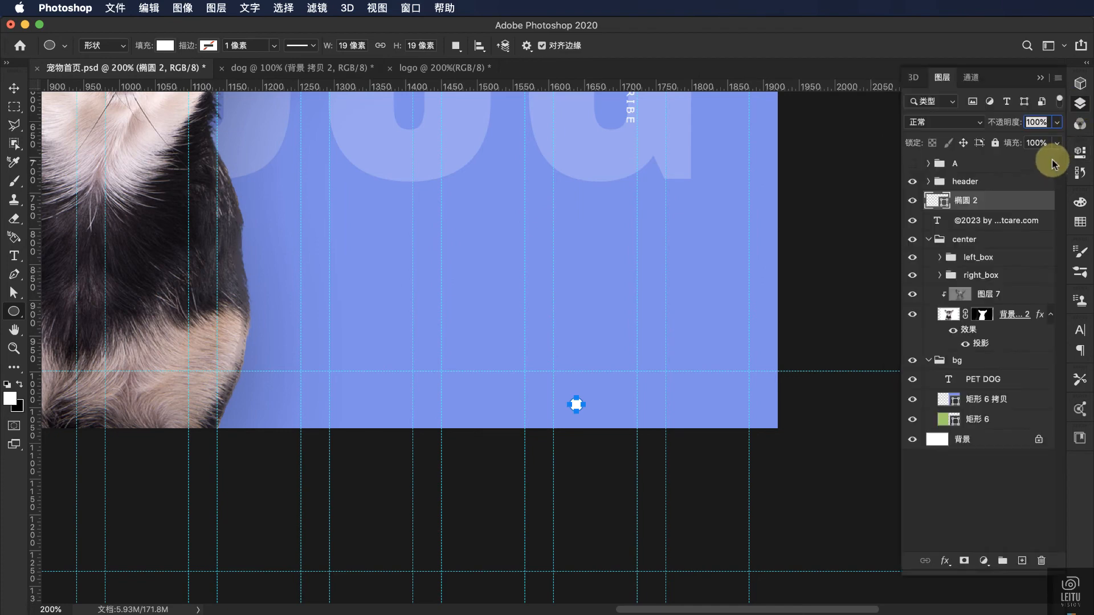
Step: Turn the circle into a ring by setting its fill to 0% and adding a 4 px white inside stroke
{"action": "left_click_drag", "start_coordinate": [1056, 144], "coordinate": [868, 163]}
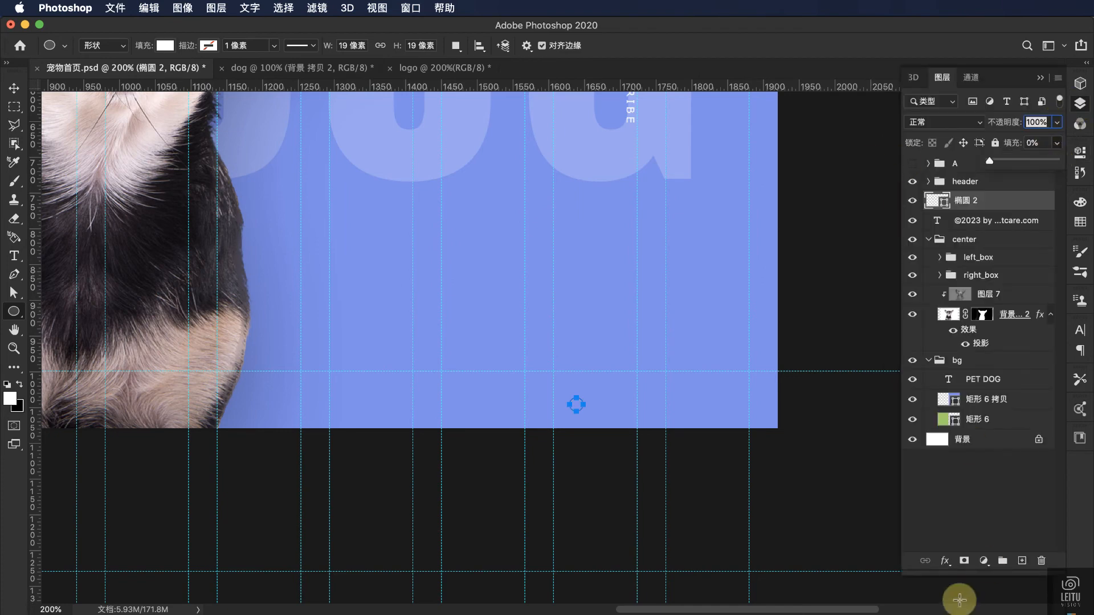
{"action": "left_click", "coordinate": [945, 560]}
{"action": "left_click", "coordinate": [972, 609]}
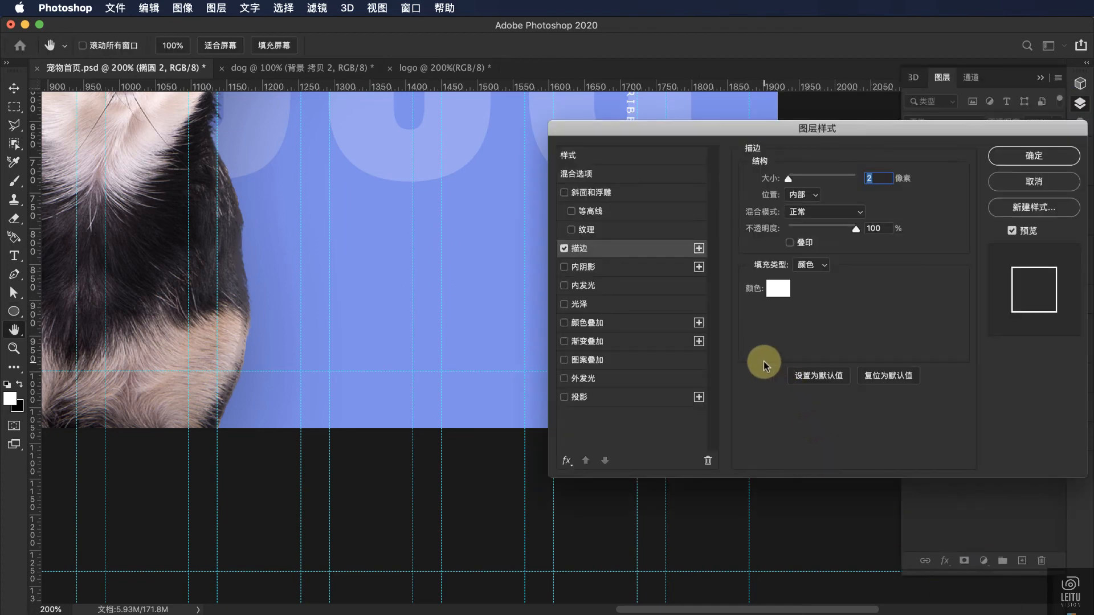
{"action": "left_click_drag", "start_coordinate": [856, 130], "coordinate": [914, 150]}
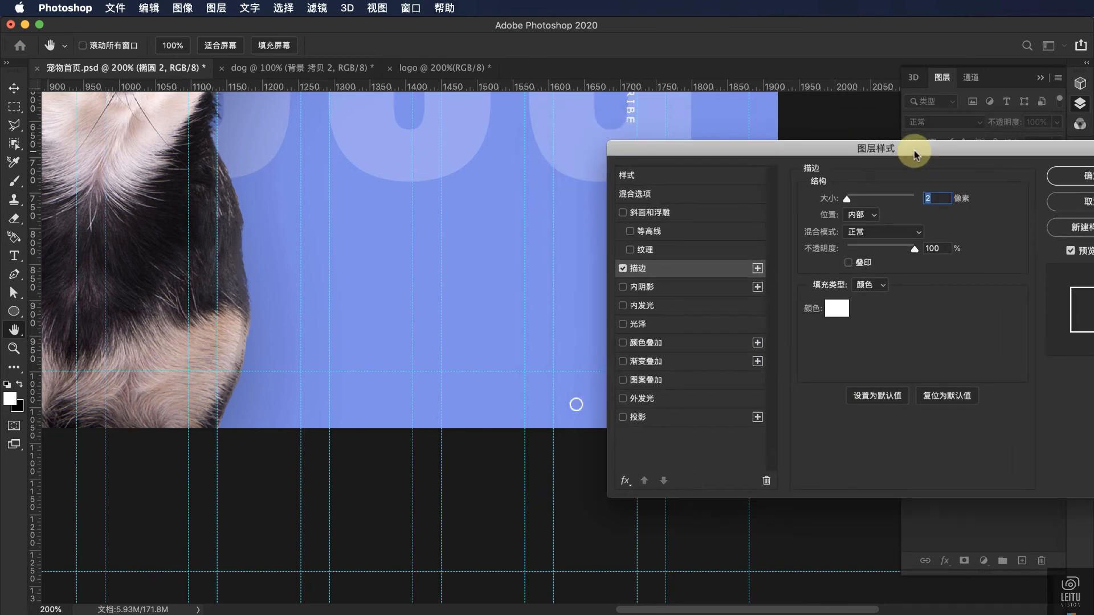
{"action": "type", "text": "4"}
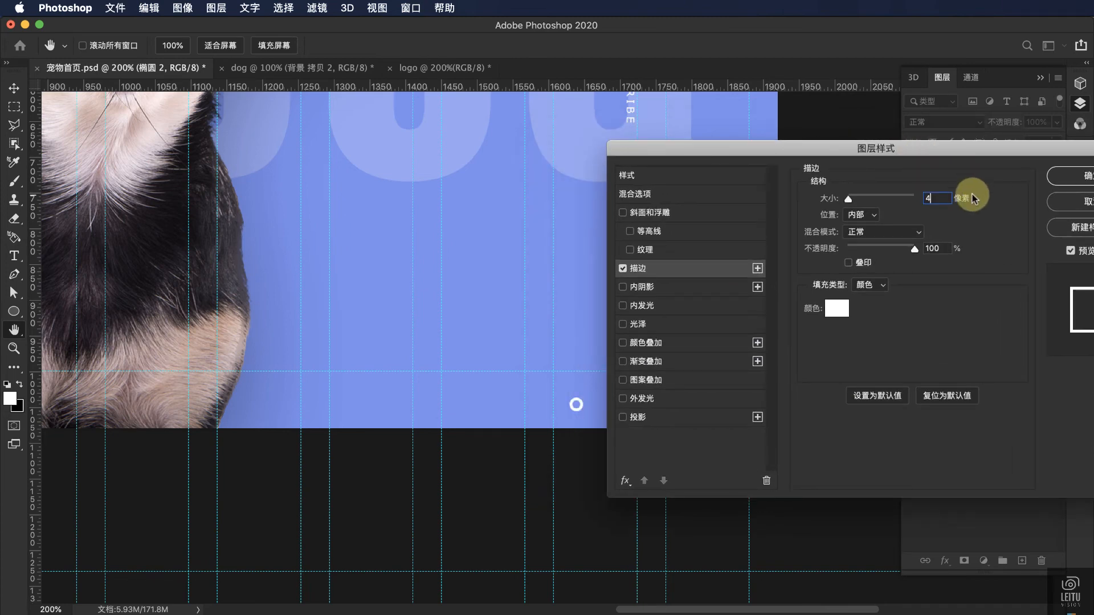
{"action": "left_click", "coordinate": [1061, 176]}
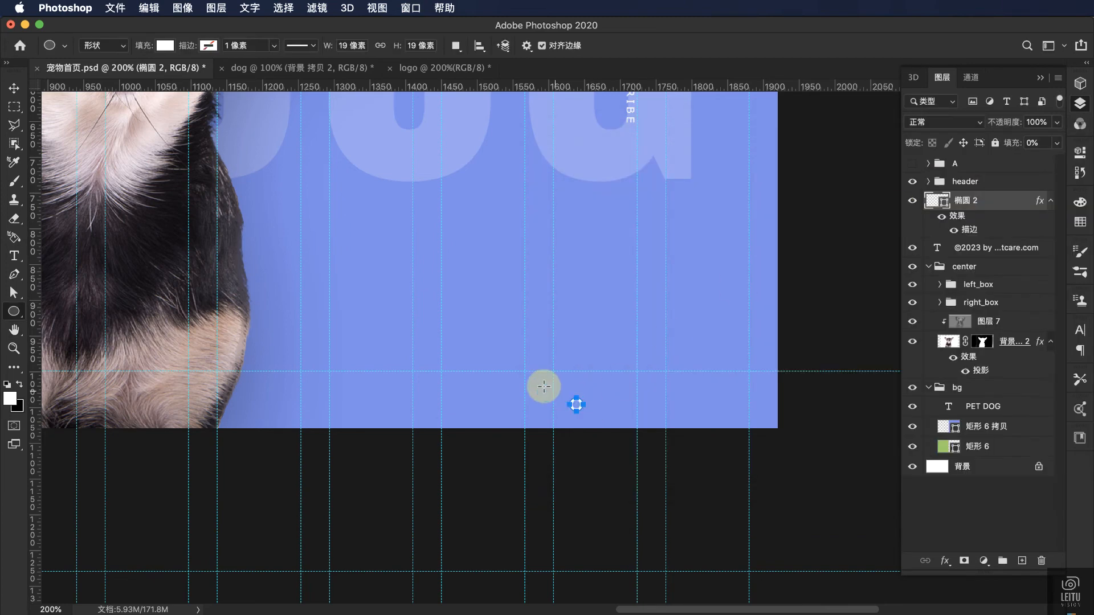
Step: Shift the ring left, place a duplicate to its right, and scale the duplicate to 63.16%
{"action": "left_click", "coordinate": [14, 87]}
{"action": "mouse_move", "coordinate": [593, 408]}
{"action": "left_mouse_down"}
{"action": "mouse_move", "coordinate": [546, 407]}
{"action": "mouse_move", "coordinate": [602, 406]}
{"action": "mouse_move", "coordinate": [579, 400]}
{"action": "left_mouse_up"}
{"action": "key", "text": "super+t"}
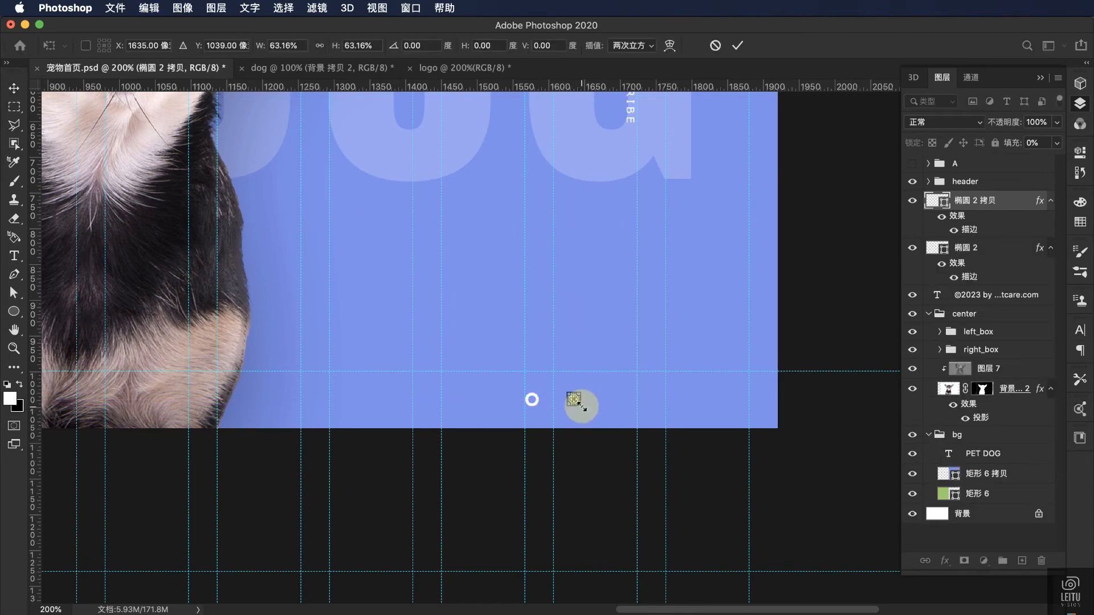
{"action": "key", "text": "Return"}
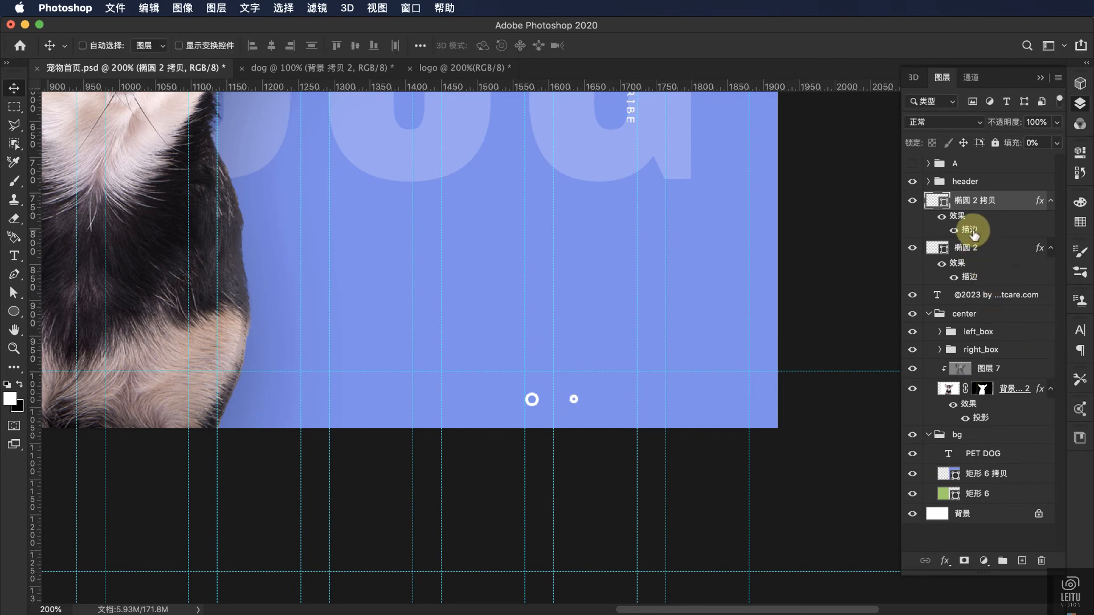
Step: Thin the small ring's stroke and set its layer opacity to 50%
{"action": "double_click", "coordinate": [968, 228]}
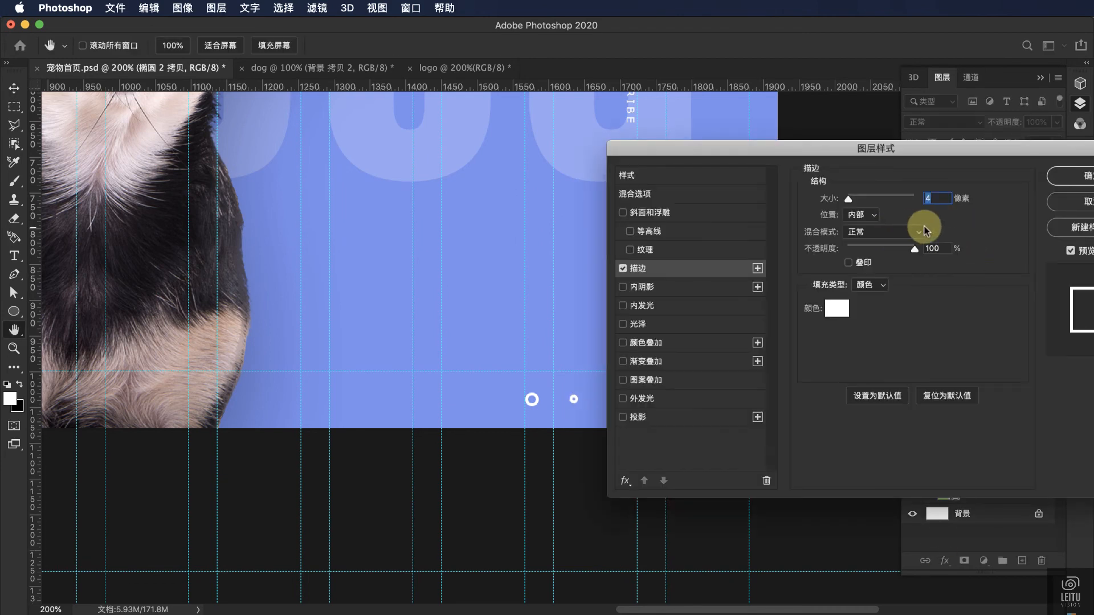
{"action": "left_click", "coordinate": [1061, 177]}
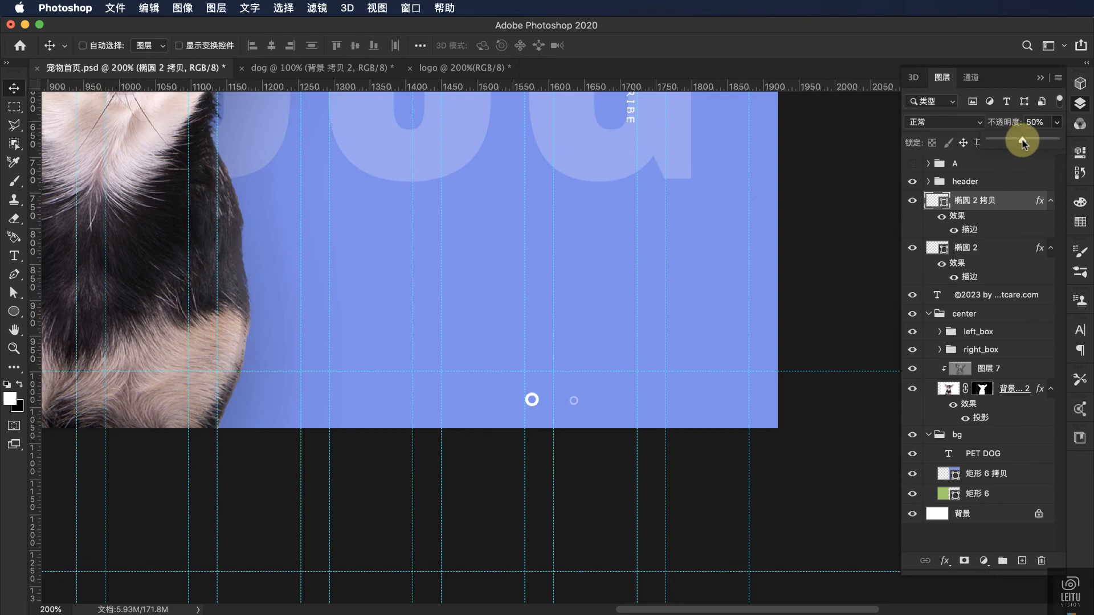
{"action": "left_click", "coordinate": [589, 400]}
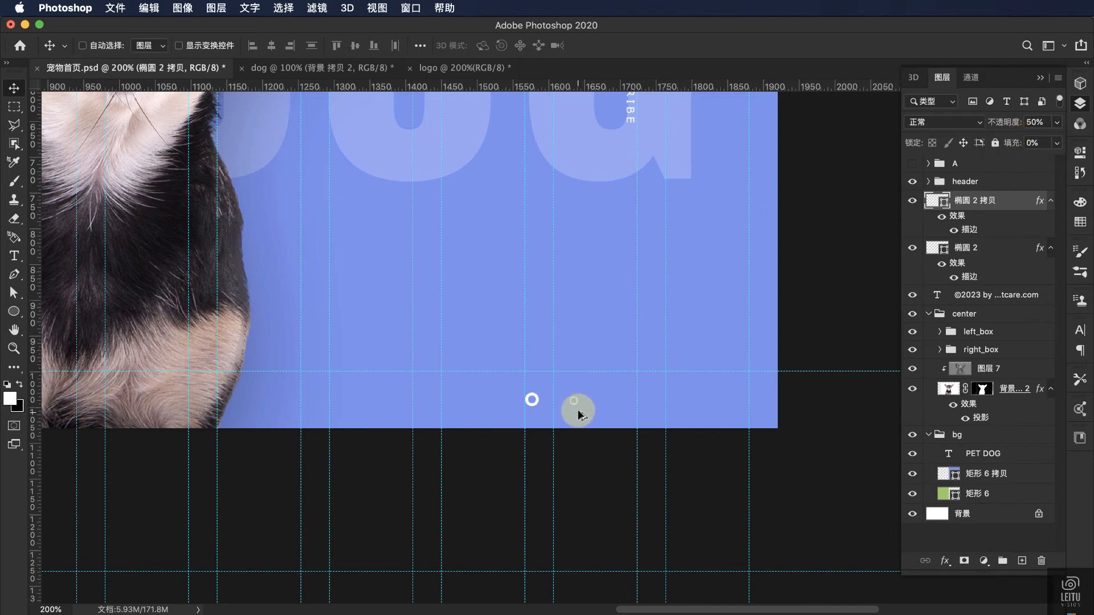
Step: Duplicate the small ring twice to form a row of three and align them by their vertical centers
{"action": "left_click_drag", "start_coordinate": [579, 408], "coordinate": [605, 411]}
{"action": "left_click", "coordinate": [947, 288], "text": "shift"}
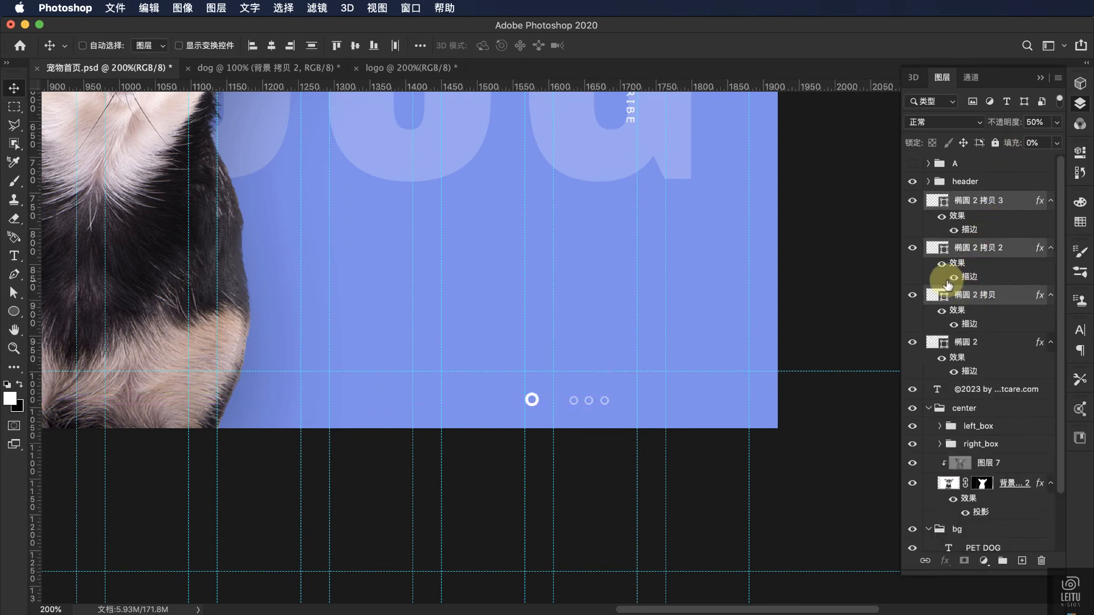
{"action": "left_click", "coordinate": [352, 49]}
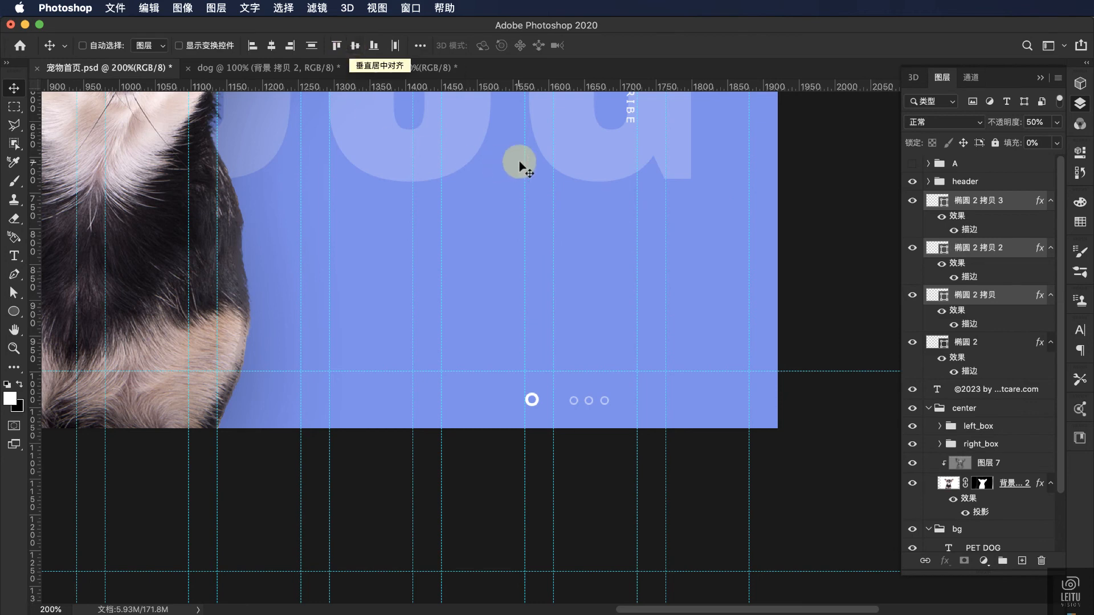
Step: Group the three small ring layers
{"action": "left_click", "coordinate": [972, 222]}
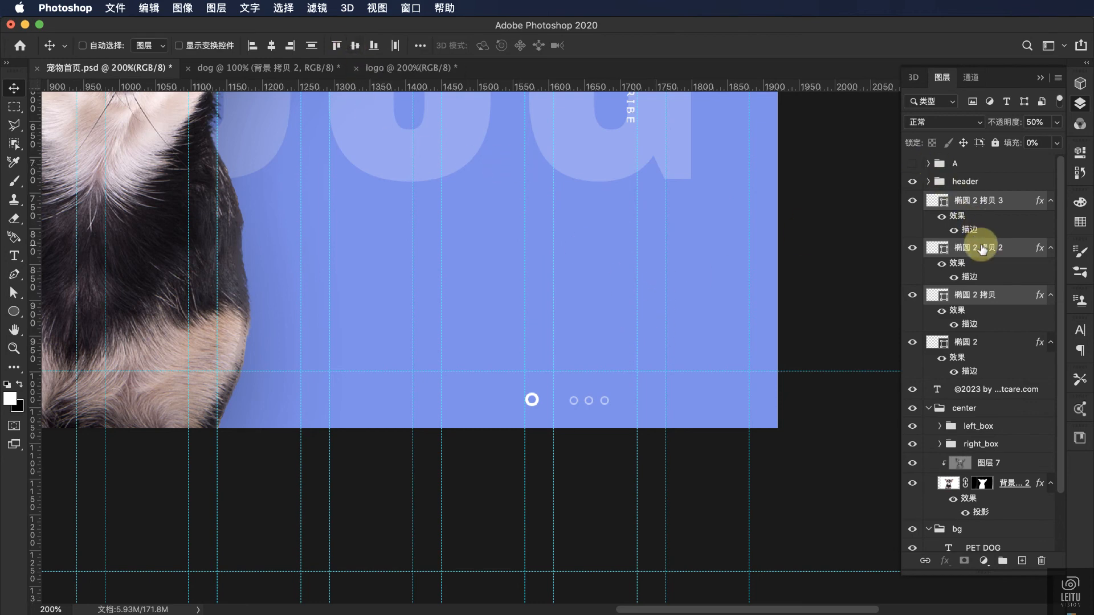
{"action": "left_click", "coordinate": [981, 248]}
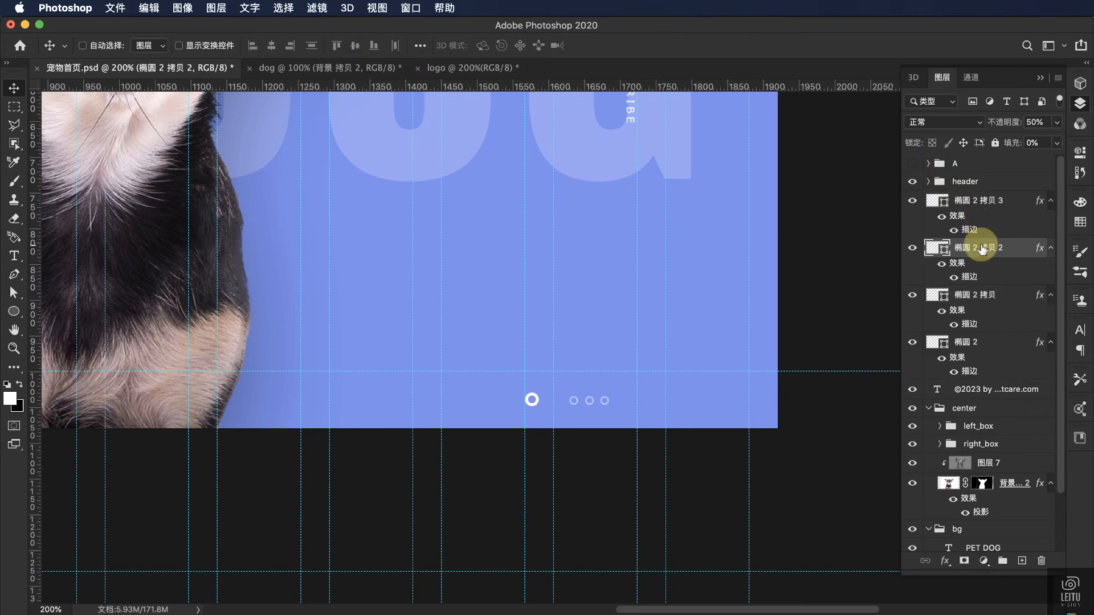
{"action": "left_click", "coordinate": [979, 200], "text": "shift"}
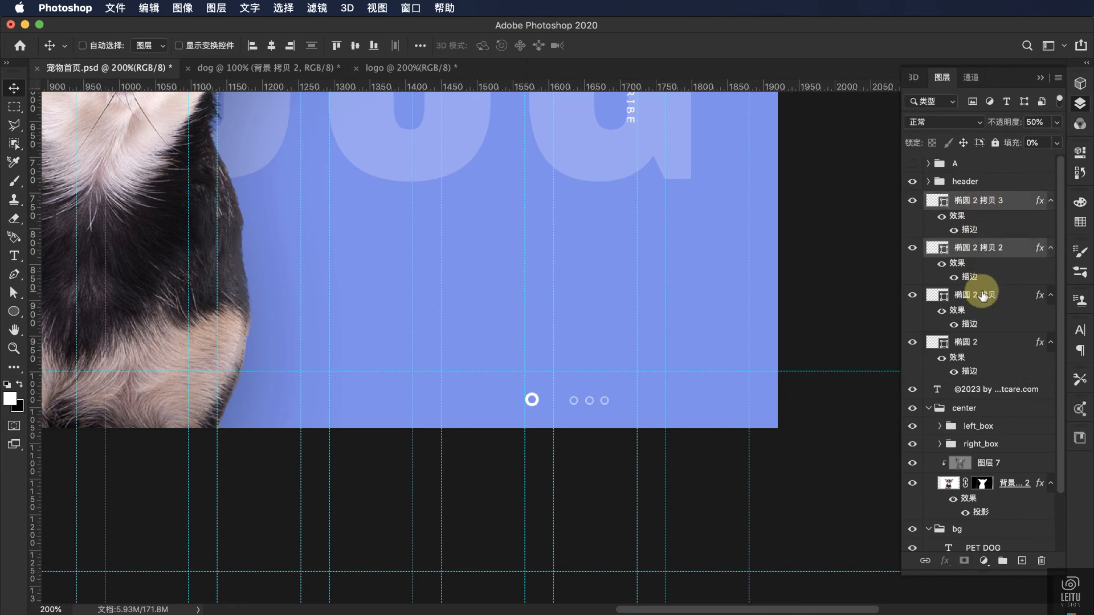
{"action": "left_click", "coordinate": [982, 296], "text": "shift"}
{"action": "key", "text": "super+g"}
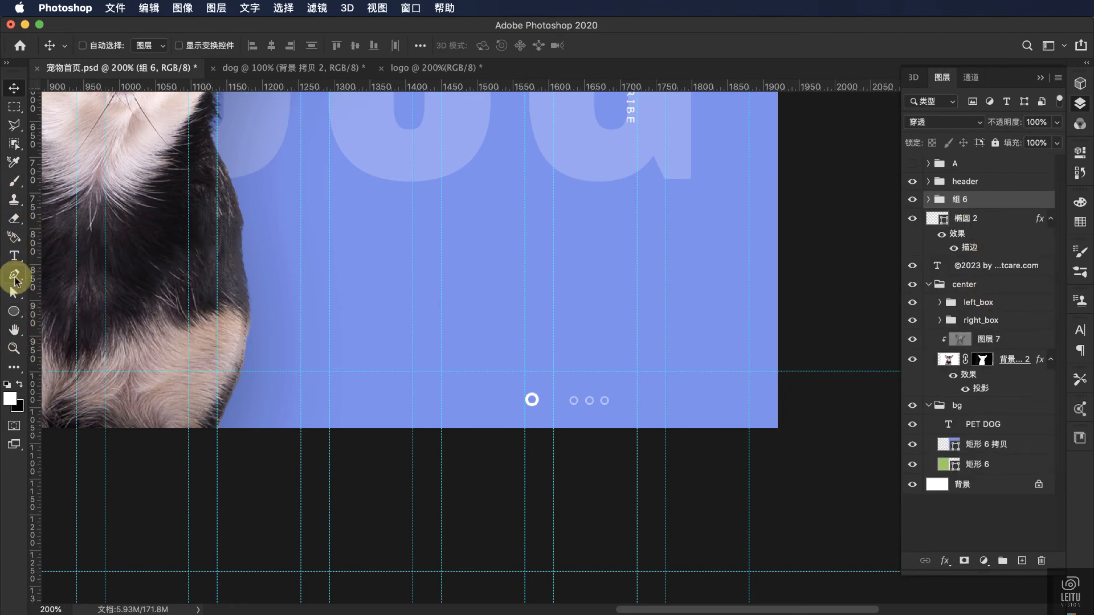
Step: Draw a short, thin white horizontal line beside the large ring and shift the small ring group right to clear it
{"action": "left_click", "coordinate": [14, 311]}
{"action": "left_click", "coordinate": [47, 306]}
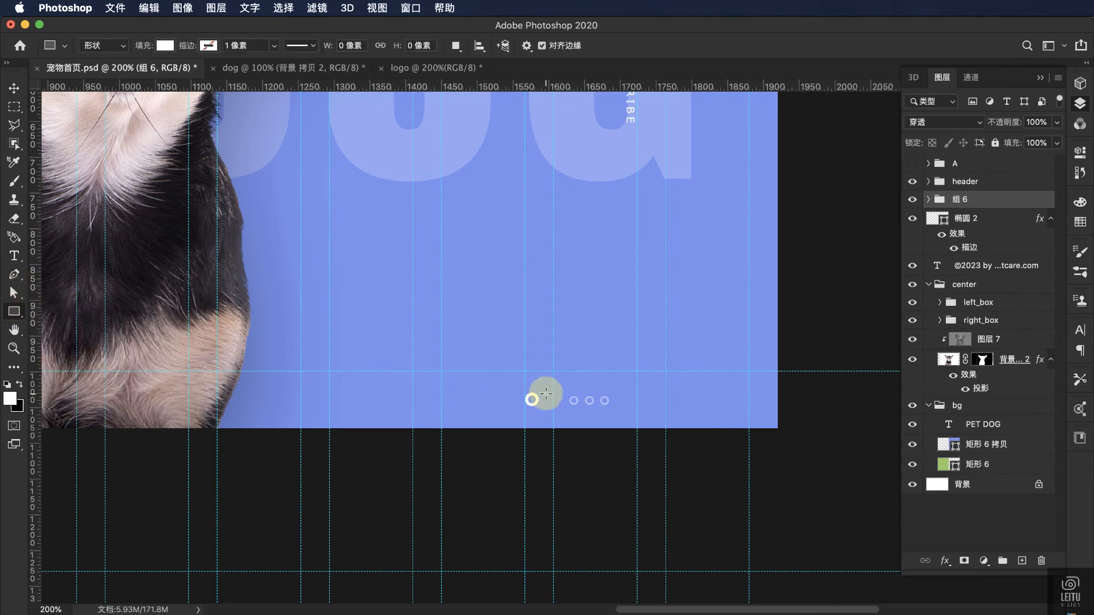
{"action": "left_click_drag", "start_coordinate": [547, 386], "coordinate": [574, 401]}
{"action": "left_click", "coordinate": [13, 87]}
{"action": "left_click", "coordinate": [1079, 103]}
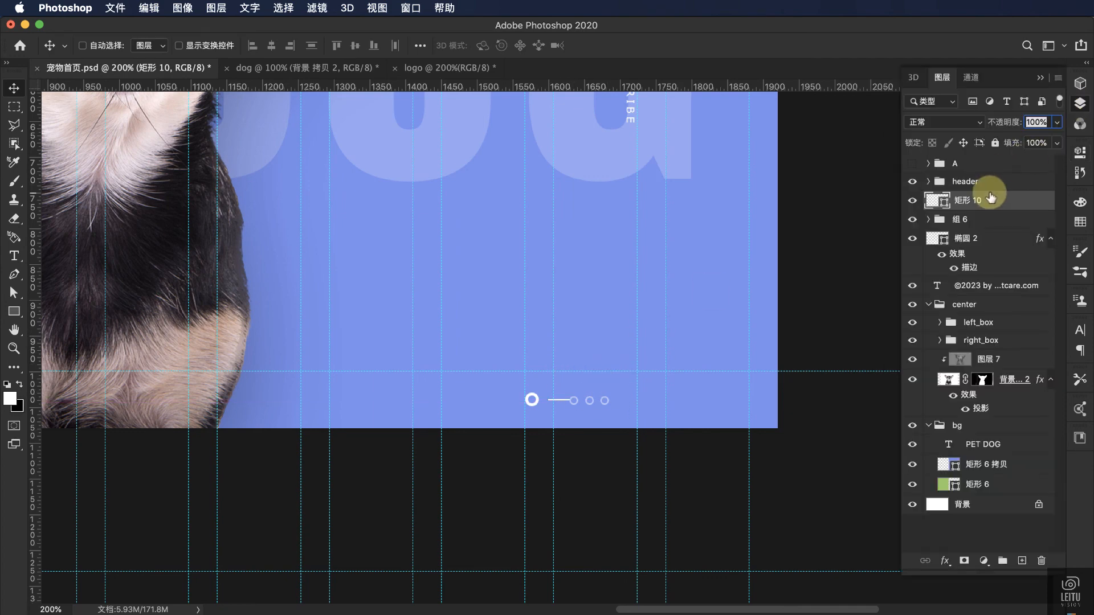
{"action": "left_click", "coordinate": [965, 219]}
{"action": "left_click_drag", "start_coordinate": [598, 399], "coordinate": [613, 406]}
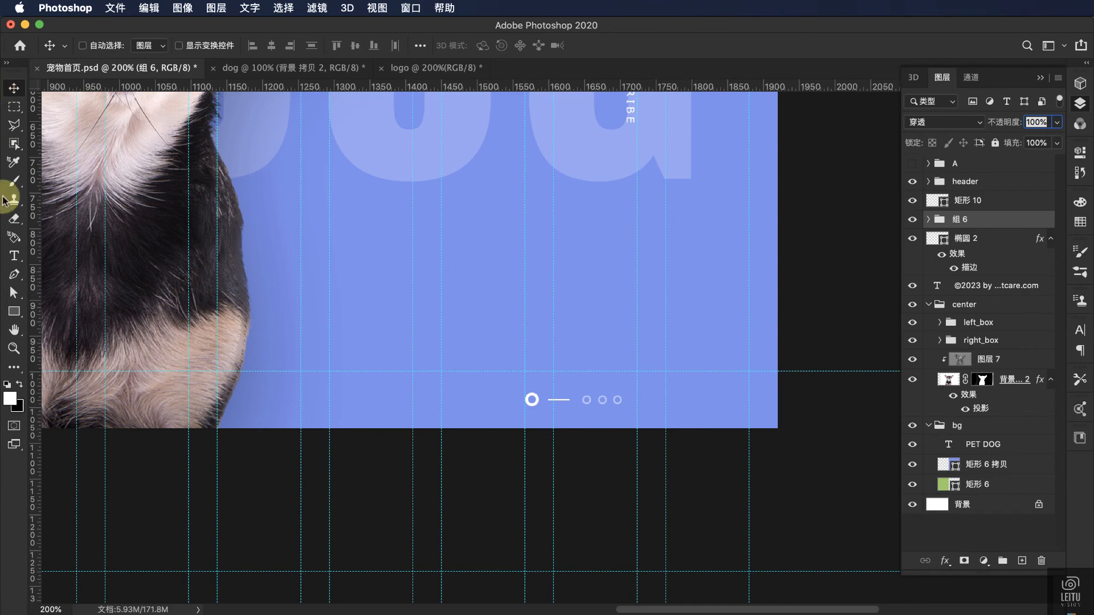
Step: Add the page counter text "01 \ 04" in 14 pt Verdana to the right of the small rings, level with them
{"action": "left_click", "coordinate": [15, 255]}
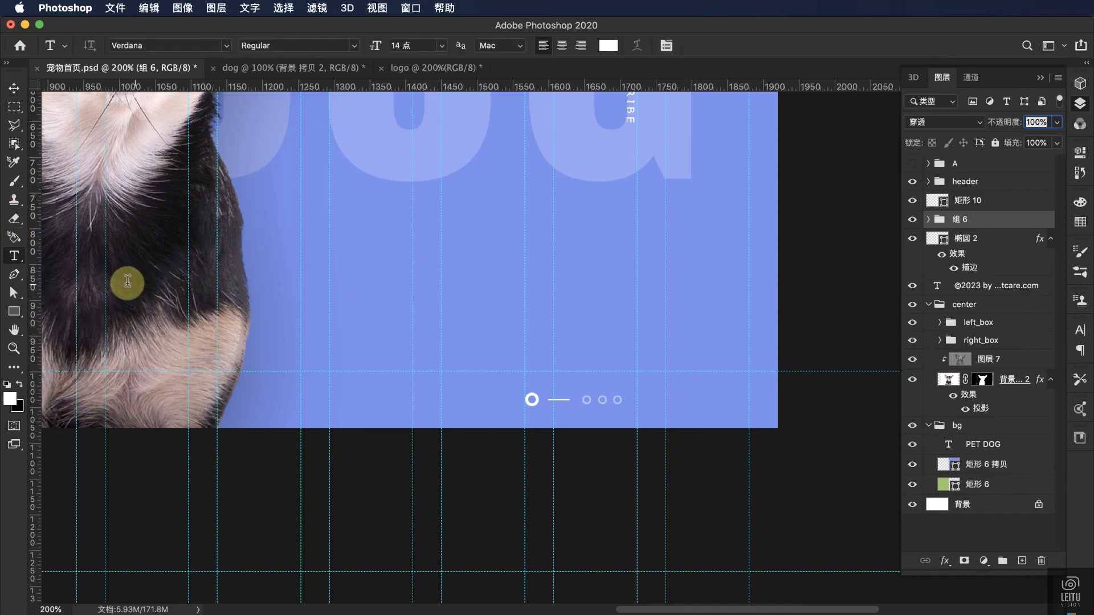
{"action": "left_click", "coordinate": [651, 402]}
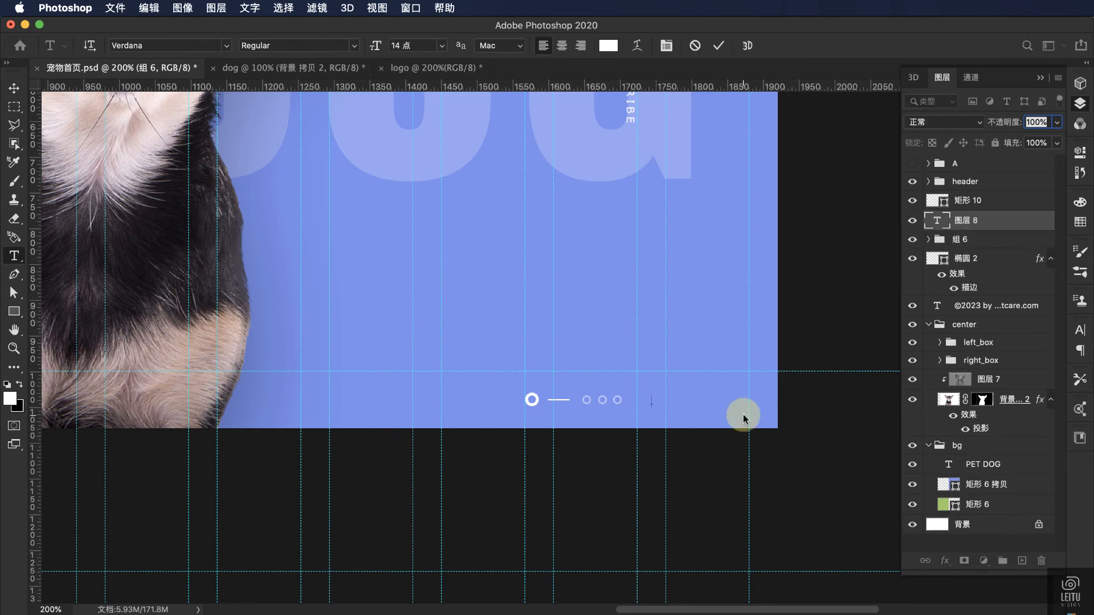
{"action": "type", "text": "01 \\ 04"}
{"action": "left_click", "coordinate": [14, 87]}
{"action": "left_click_drag", "start_coordinate": [696, 396], "coordinate": [693, 394]}
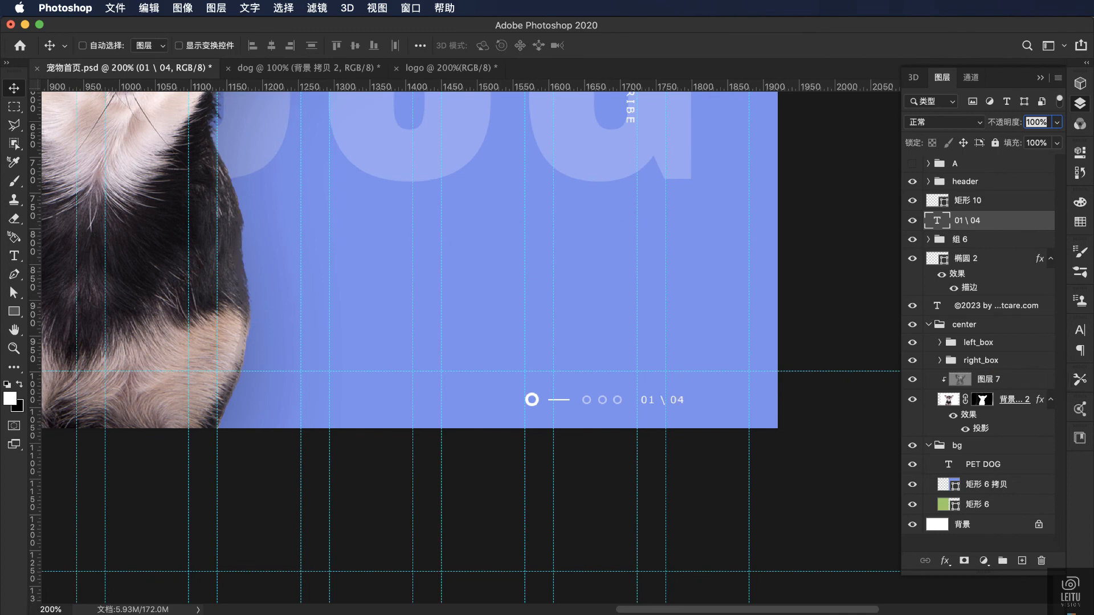
Step: Copy the ARROW icon from the logo document into the pet homepage and place it to the right of the "01 \ 04" counter
{"action": "left_click", "coordinate": [447, 67]}
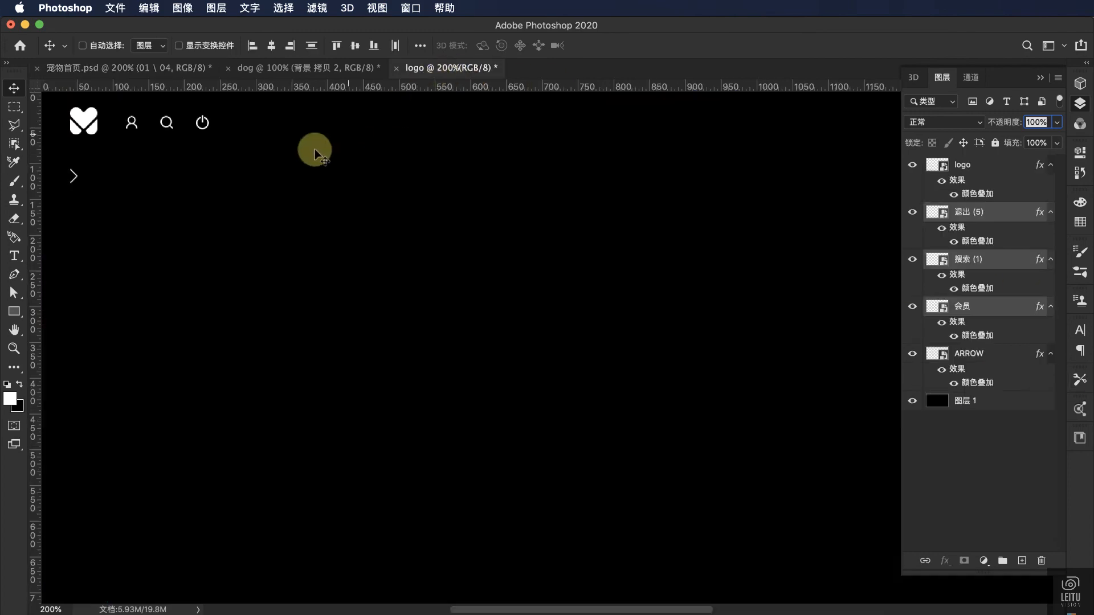
{"action": "left_click_drag", "start_coordinate": [967, 356], "coordinate": [842, 514]}
{"action": "scroll", "coordinate": [842, 514], "scroll_direction": "right", "scroll_amount": 6}
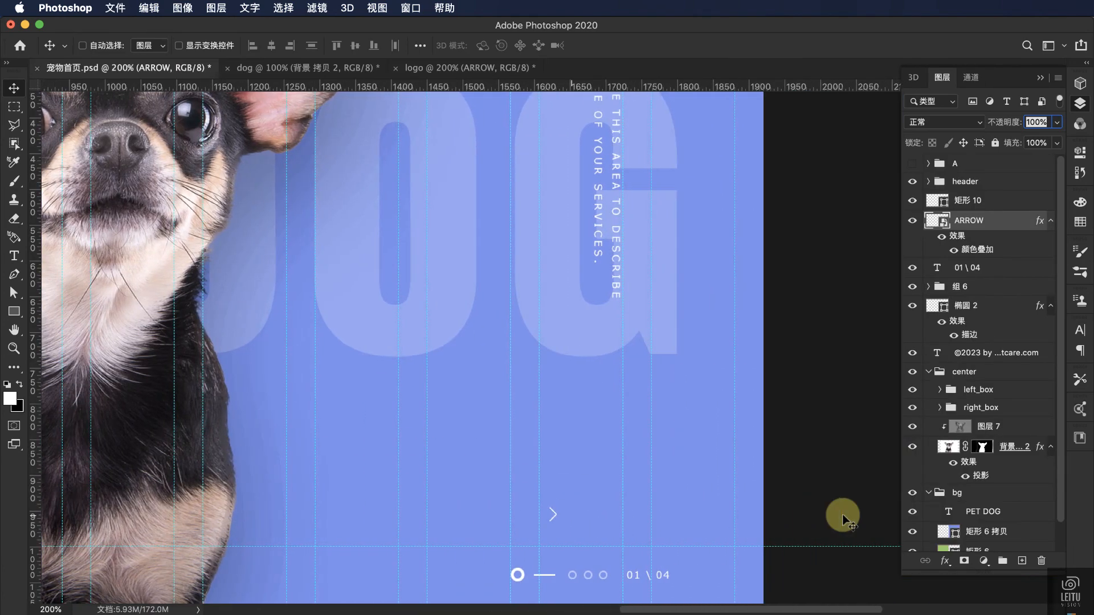
{"action": "left_click_drag", "start_coordinate": [522, 516], "coordinate": [654, 574]}
Step: Flip the left arrow copy horizontally to form a previous/next pair
{"action": "left_click", "coordinate": [149, 8]}
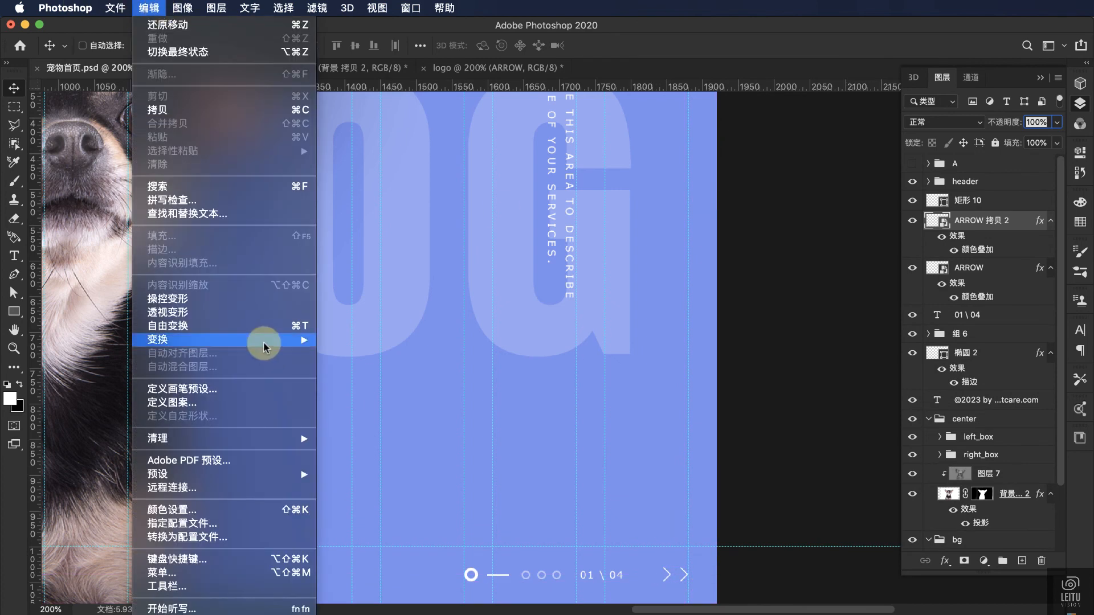
{"action": "mouse_move", "coordinate": [259, 340]}
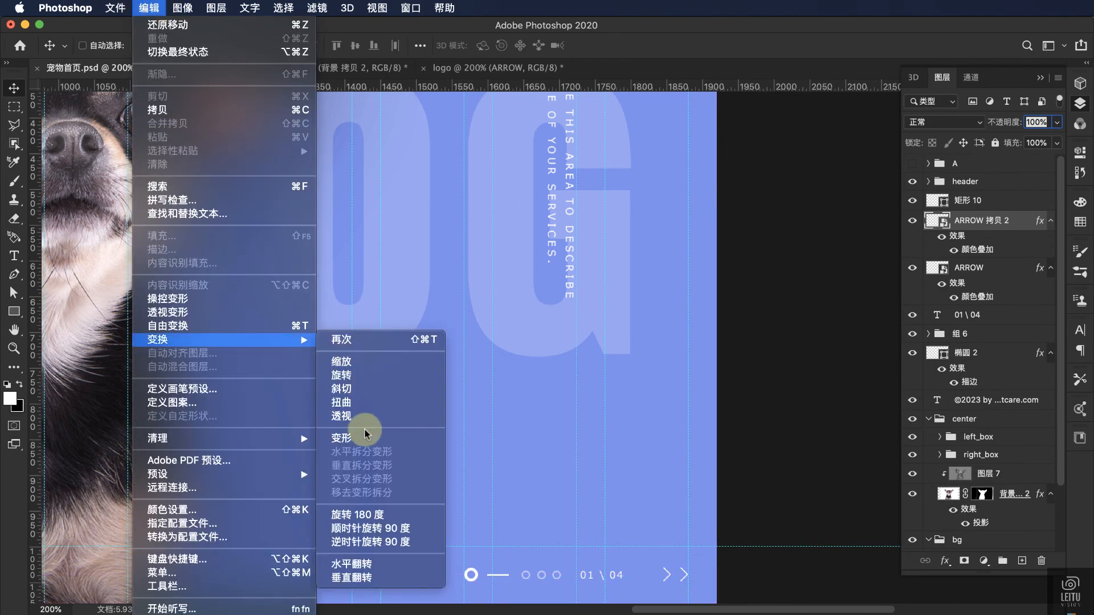
{"action": "left_click", "coordinate": [398, 564]}
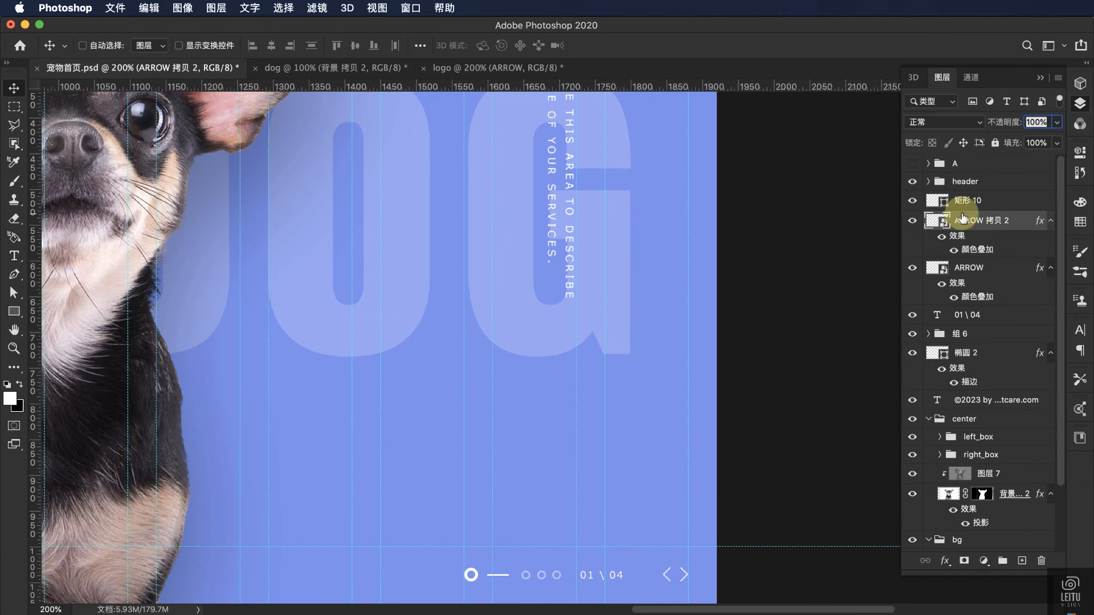
Step: Group the two arrows and align the rings, line, counter and arrows along their vertical centers
{"action": "left_click", "coordinate": [969, 268], "text": "shift"}
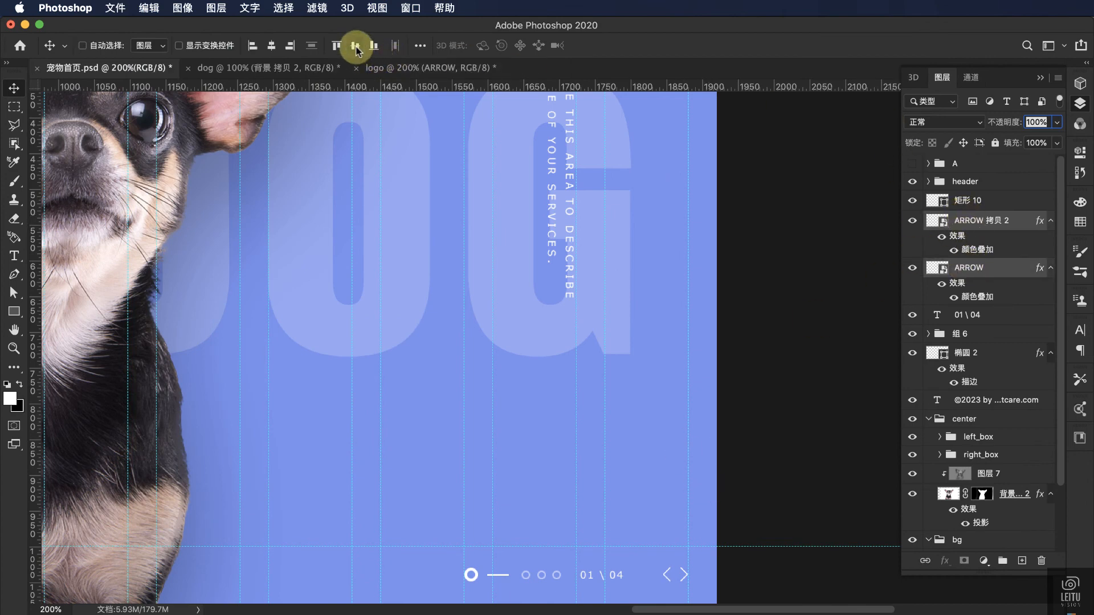
{"action": "key", "text": "ctrl+g"}
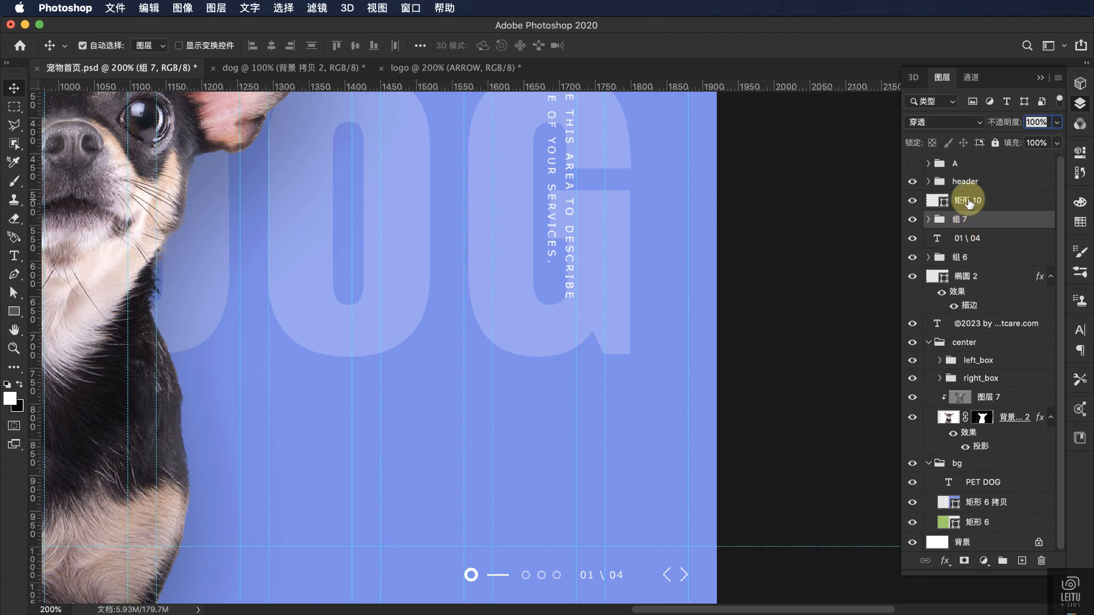
{"action": "left_click", "coordinate": [969, 200], "text": "super"}
{"action": "left_click", "coordinate": [969, 238], "text": "super"}
{"action": "left_click", "coordinate": [963, 257], "text": "super"}
{"action": "left_click", "coordinate": [963, 276], "text": "super"}
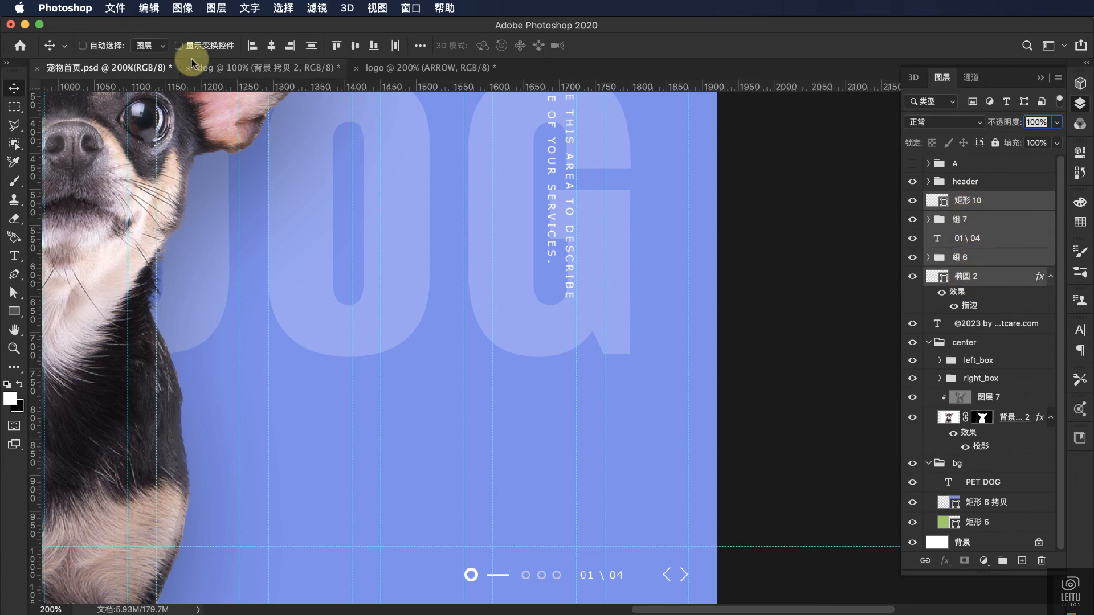
{"action": "left_click", "coordinate": [355, 46]}
{"action": "key", "text": "super+semicolon"}
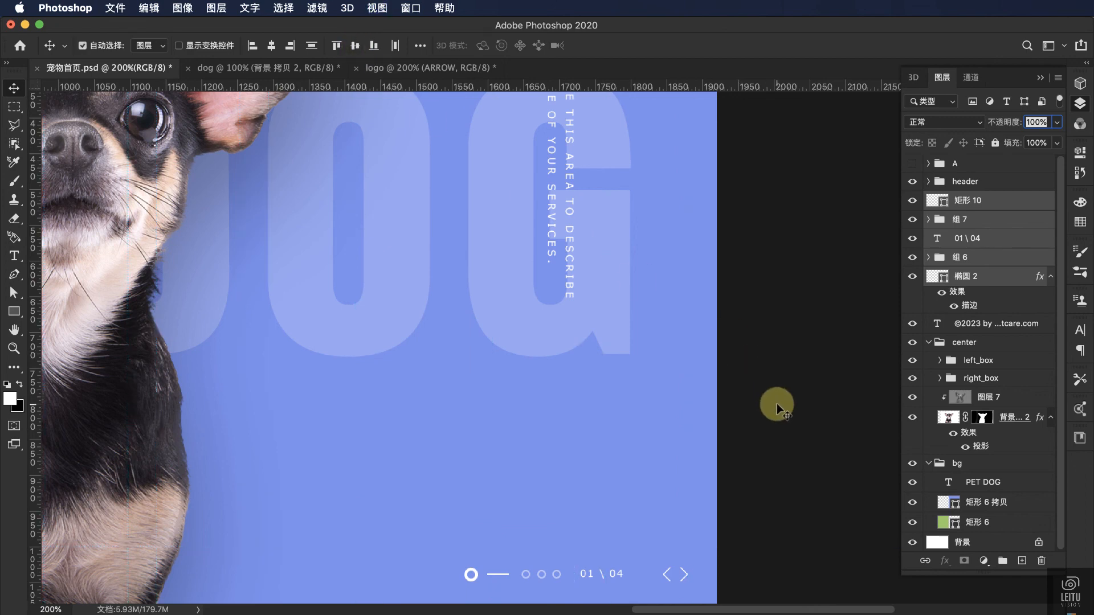
{"action": "key", "text": "super+semicolon"}
Step: Group all the pagination elements and name the group "turnpage"
{"action": "key", "text": "super+g"}
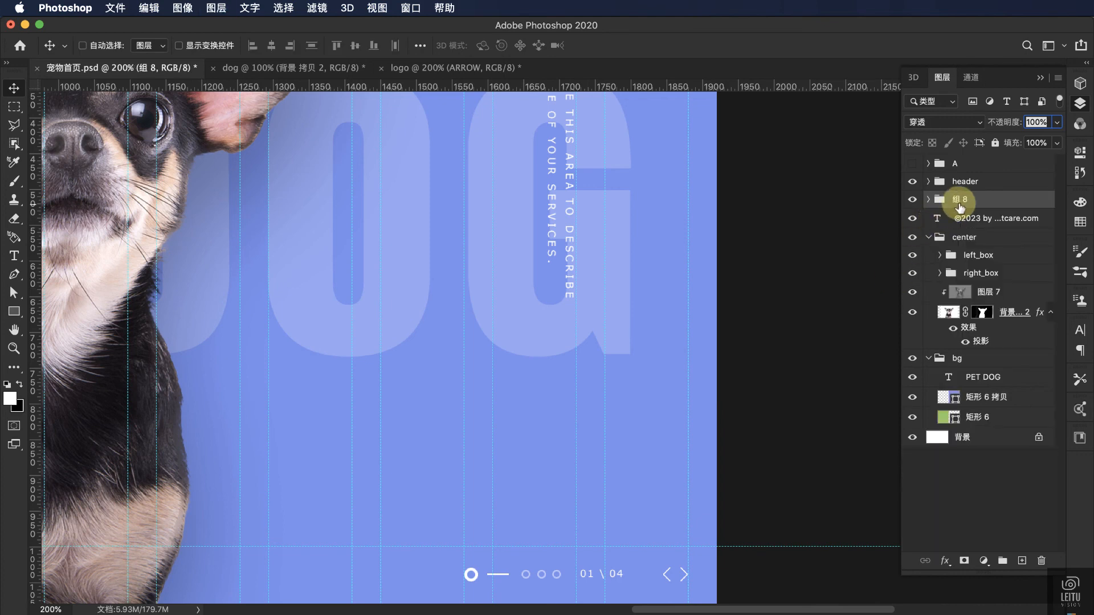
{"action": "double_click", "coordinate": [960, 199]}
{"action": "type", "text": "tur"}
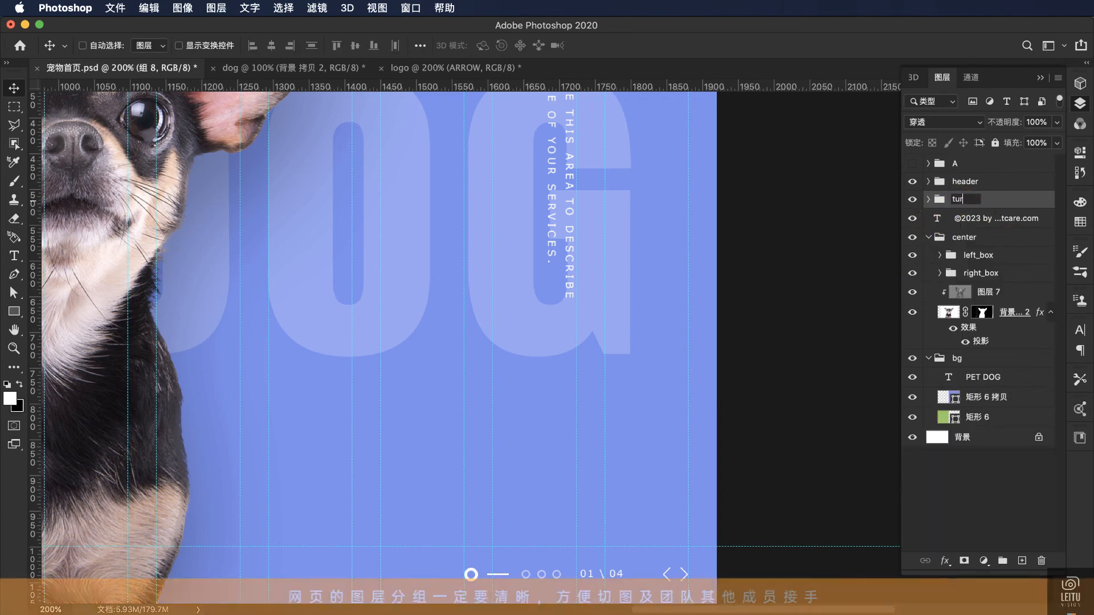
{"action": "type", "text": "npage"}
{"action": "key", "text": "Return"}
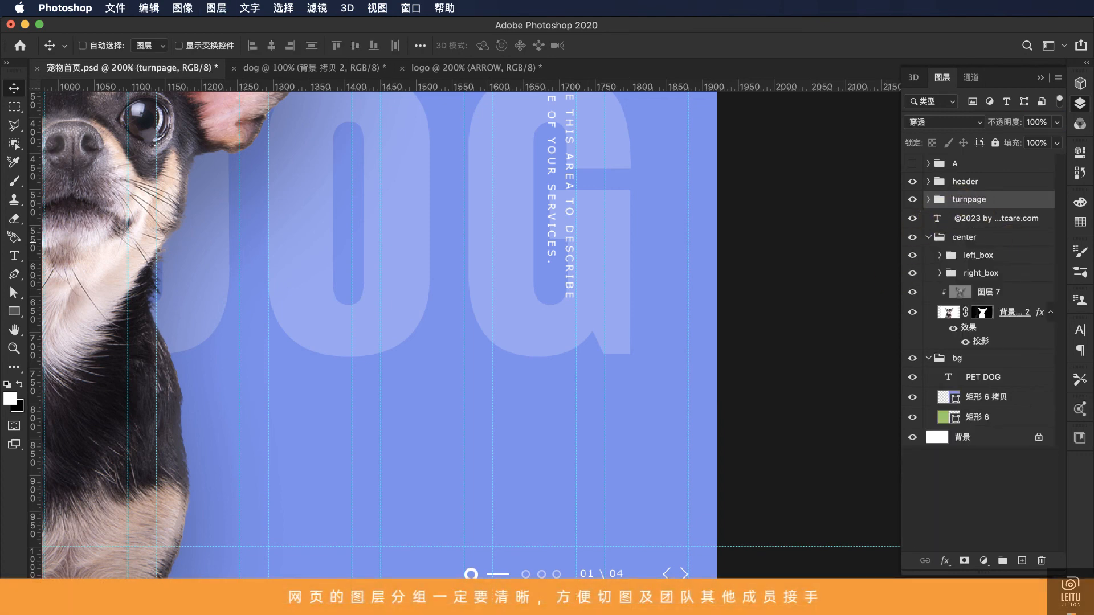
Step: Place the arrow group above the line layer within turnpage, and nudge the rings, line and counter right, closer to the arrows
{"action": "left_click", "coordinate": [929, 199]}
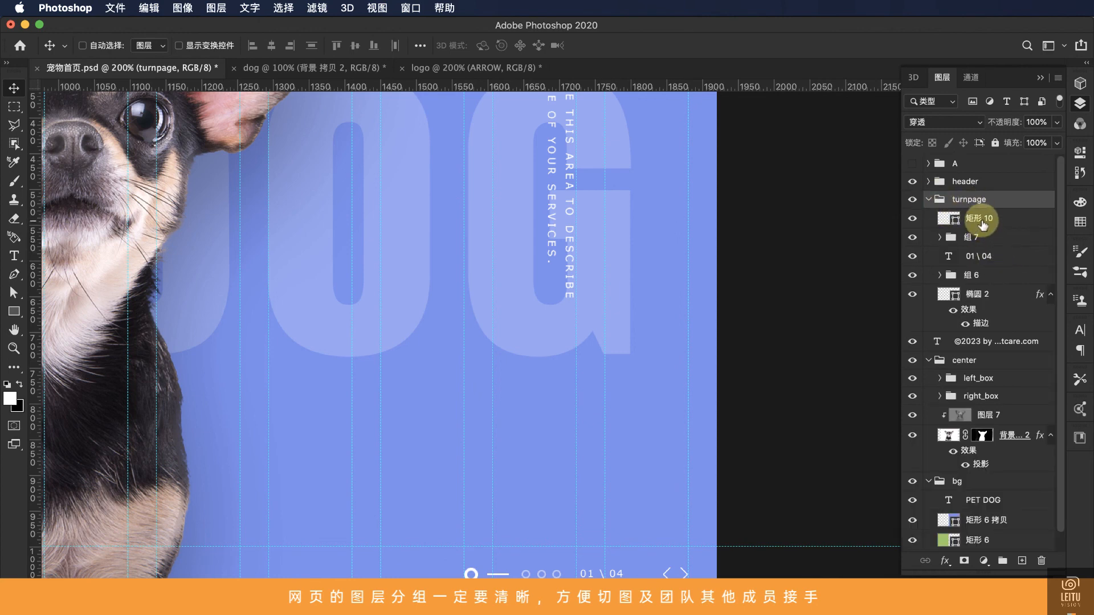
{"action": "left_click", "coordinate": [975, 238]}
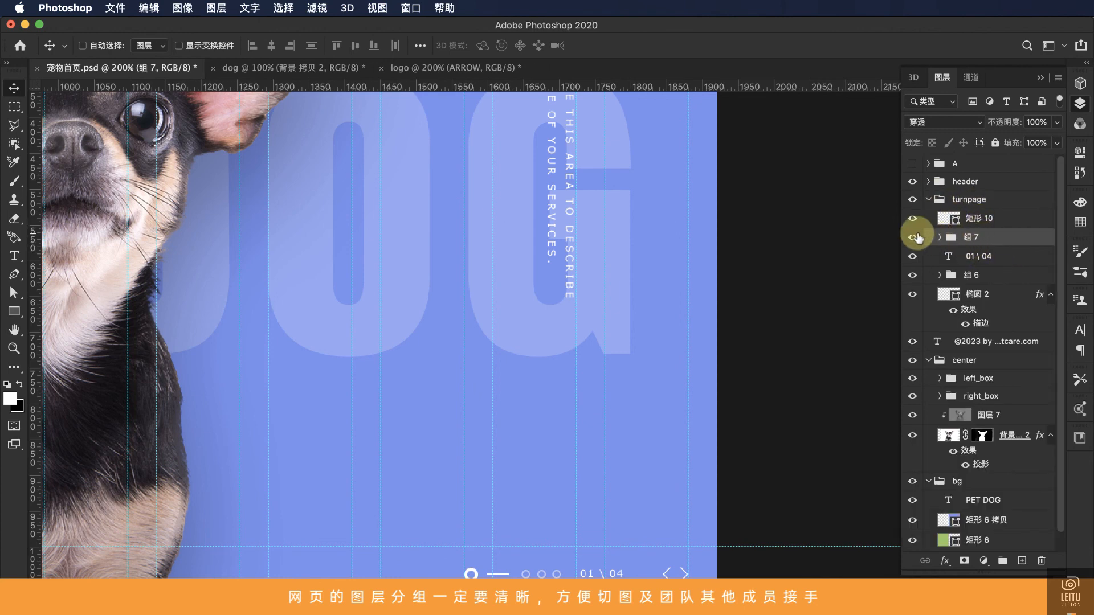
{"action": "left_click_drag", "start_coordinate": [974, 231], "coordinate": [976, 213]}
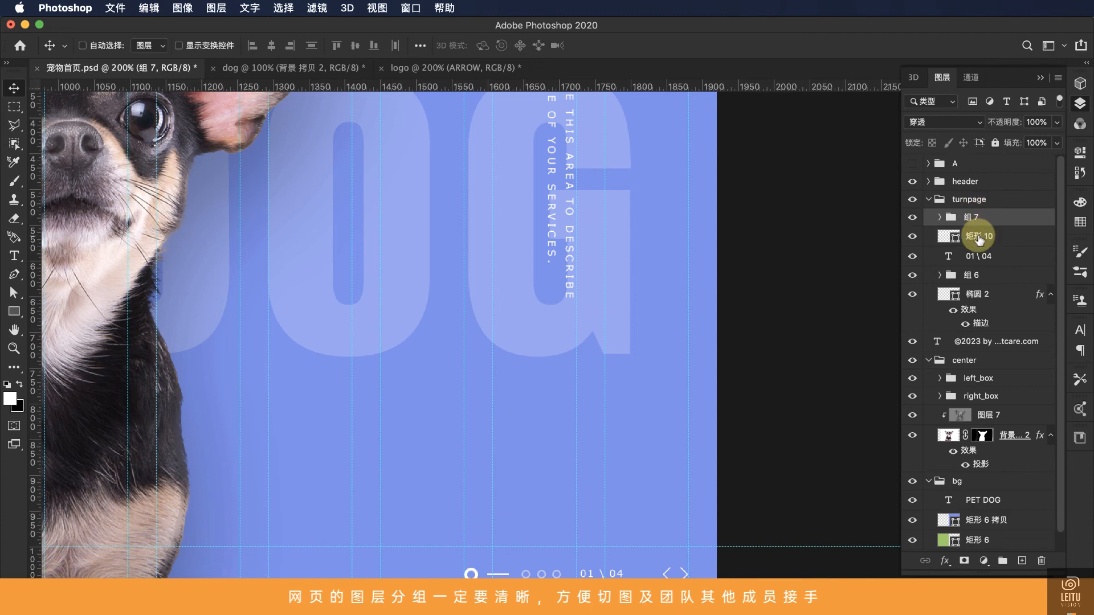
{"action": "left_click", "coordinate": [979, 236]}
{"action": "left_click", "coordinate": [987, 295], "text": "shift"}
{"action": "key", "text": "Right"}
{"action": "key", "text": "Right"}
{"action": "key", "text": "Right"}
{"action": "key", "text": "Right"}
{"action": "key", "text": "Right"}
{"action": "key", "text": "Right"}
{"action": "key", "text": "Right"}
{"action": "key", "text": "Right"}
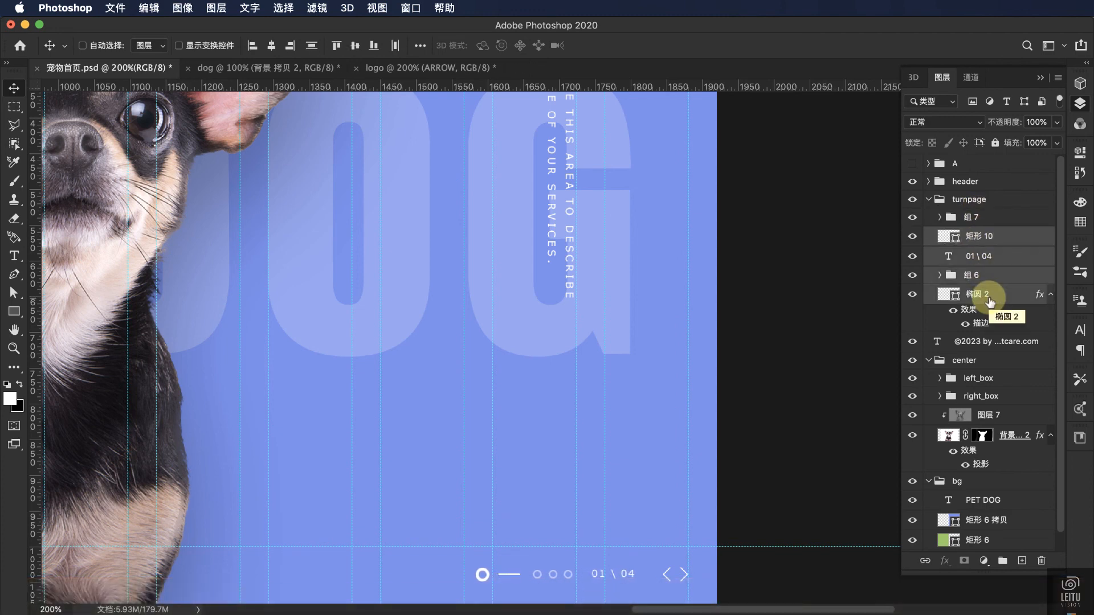
{"action": "key", "text": "Right"}
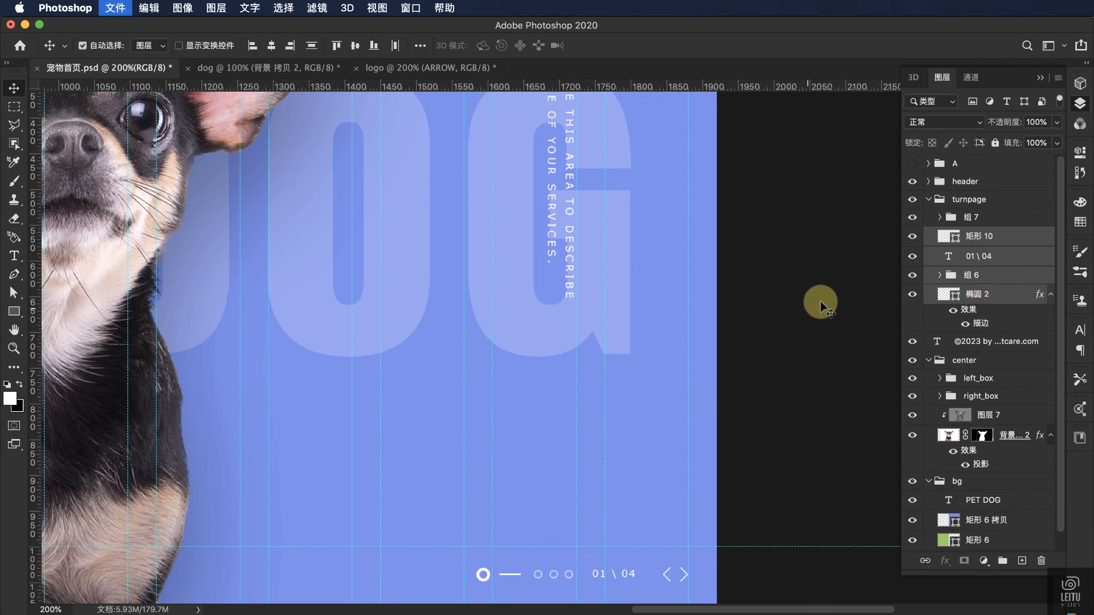
Step: Collapse turnpage and group it with the copyright text layer as "footer"
{"action": "left_click", "coordinate": [934, 218]}
{"action": "left_click", "coordinate": [929, 200]}
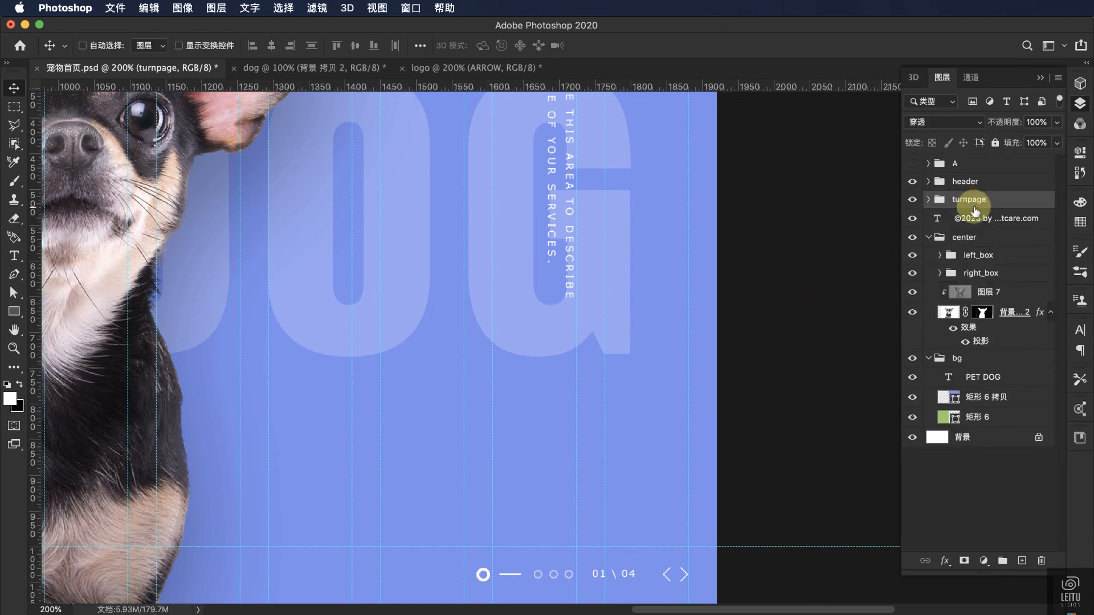
{"action": "left_click", "coordinate": [964, 222], "text": "shift"}
{"action": "key", "text": "super+g"}
{"action": "double_click", "coordinate": [960, 198]}
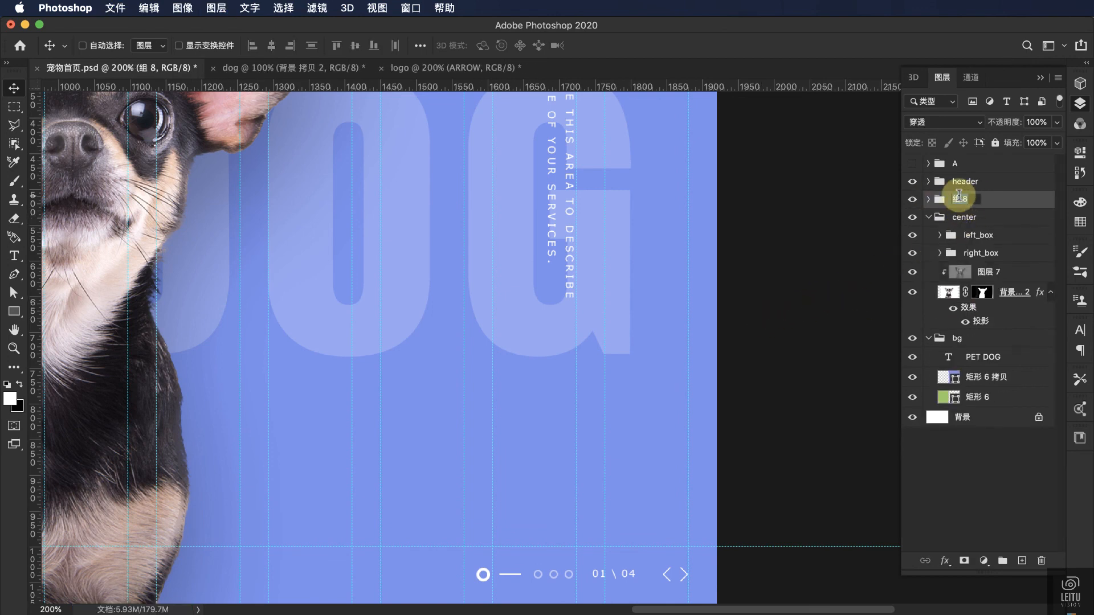
{"action": "type", "text": "footer"}
{"action": "key", "text": "Return"}
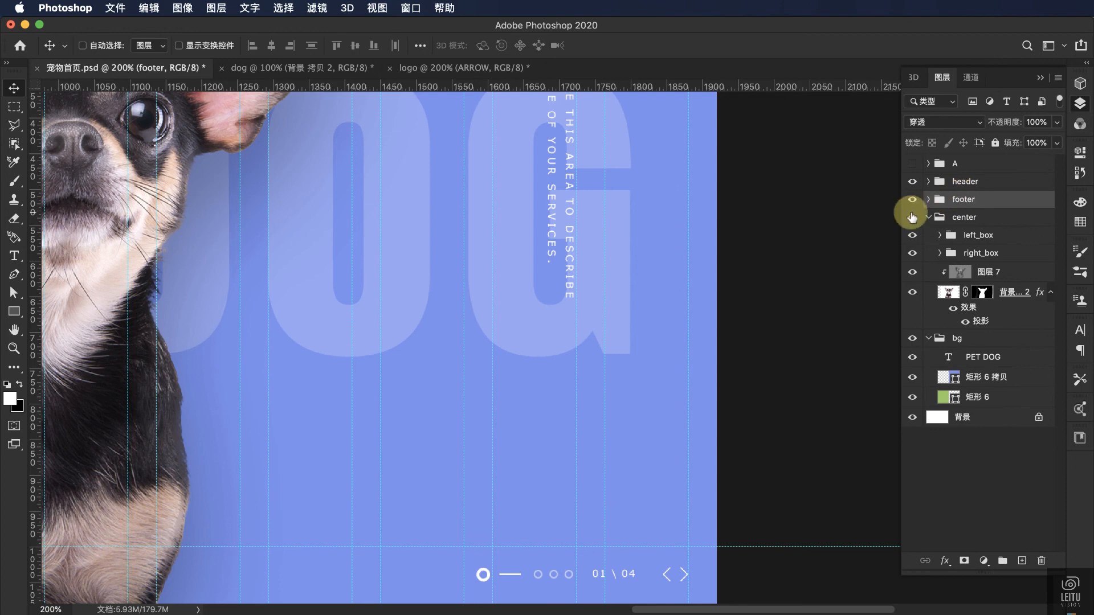
Step: Collapse the center group, hide the guides, and check the footer, center, bg and header groups by toggling each one's visibility
{"action": "left_click", "coordinate": [930, 218]}
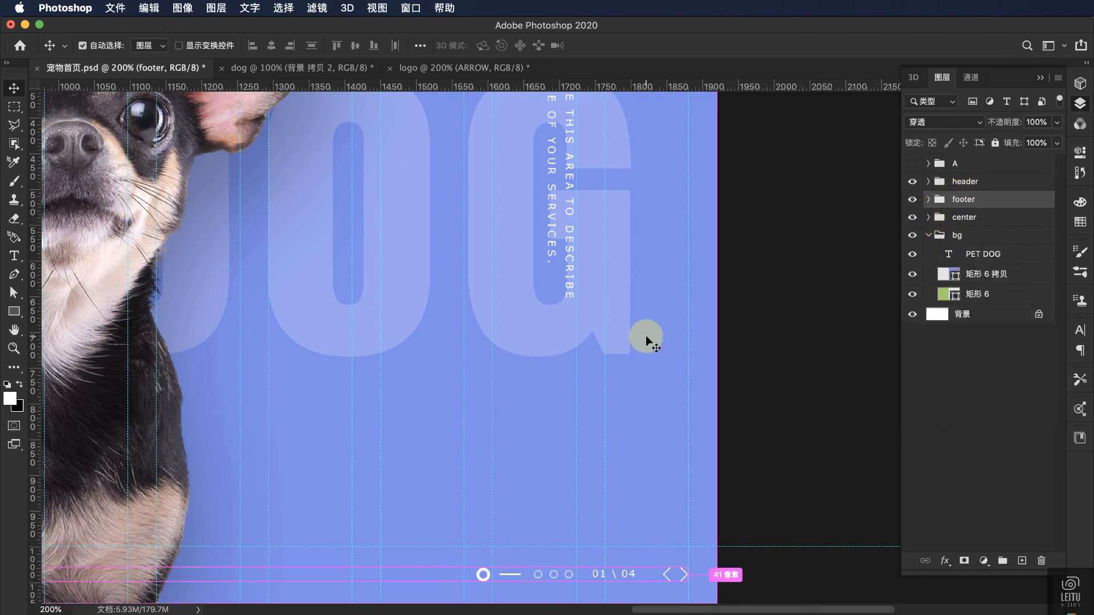
{"action": "key", "text": "super+1"}
{"action": "key", "text": "super+semicolon"}
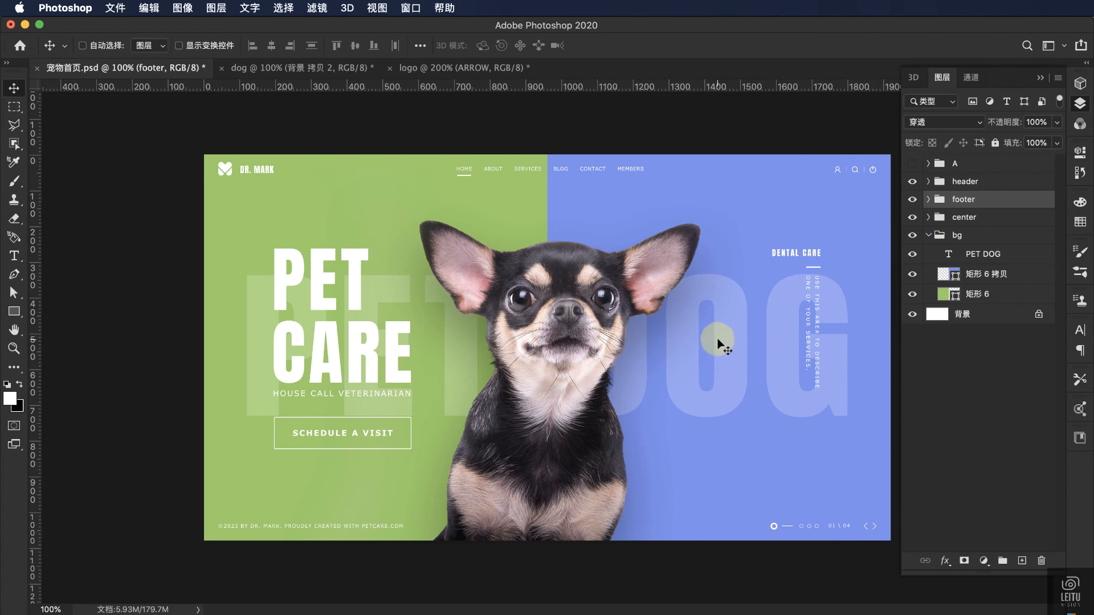
{"action": "left_click", "coordinate": [912, 199]}
{"action": "left_click", "coordinate": [912, 199]}
{"action": "left_click", "coordinate": [912, 199]}
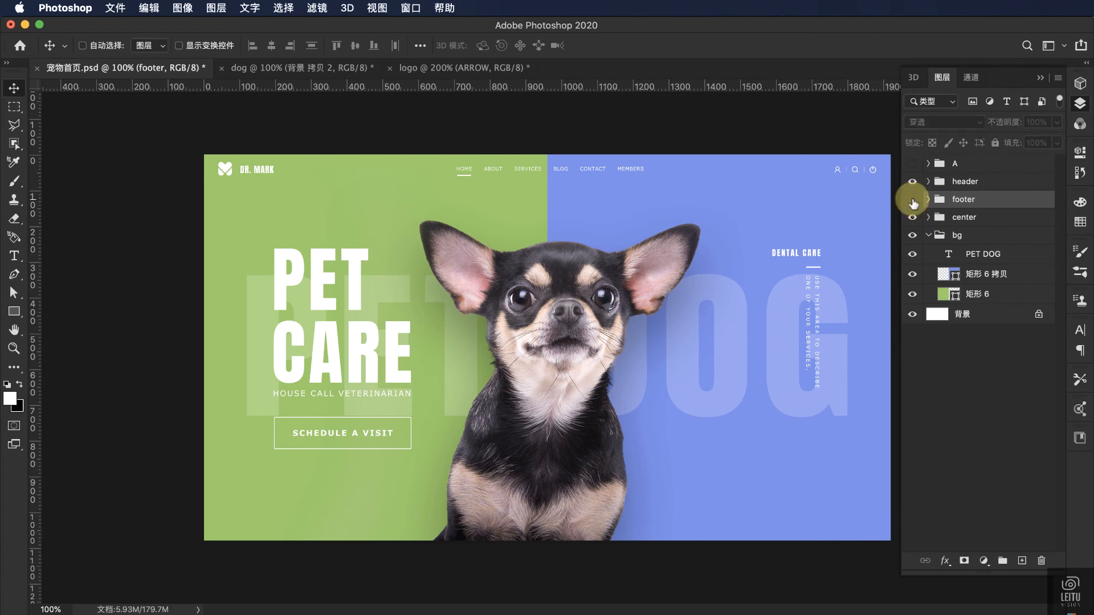
{"action": "left_click", "coordinate": [912, 199]}
{"action": "left_click", "coordinate": [913, 219]}
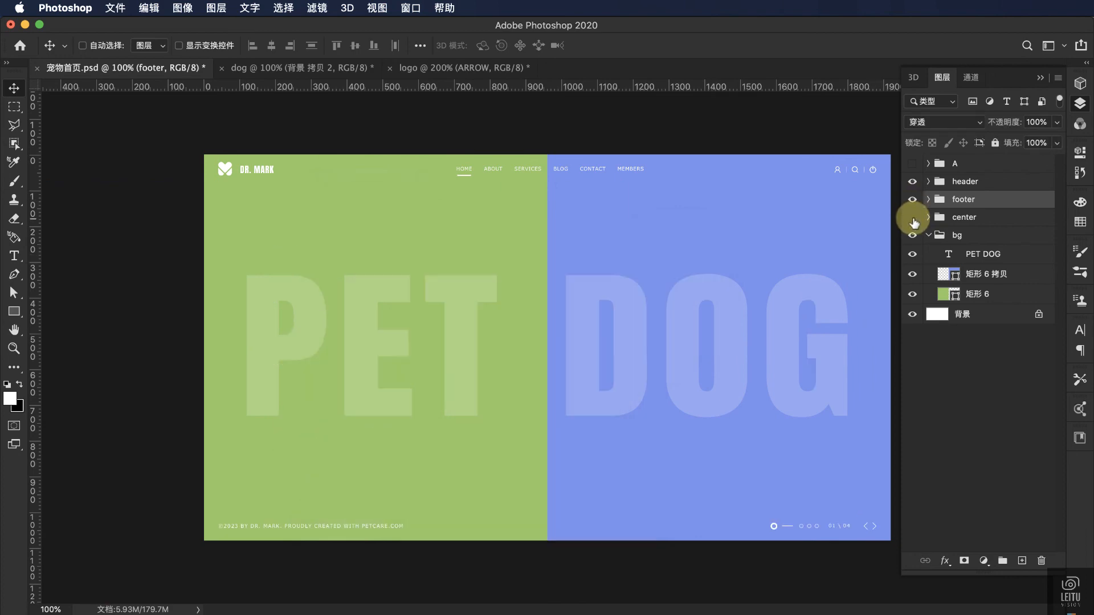
{"action": "left_click", "coordinate": [913, 219]}
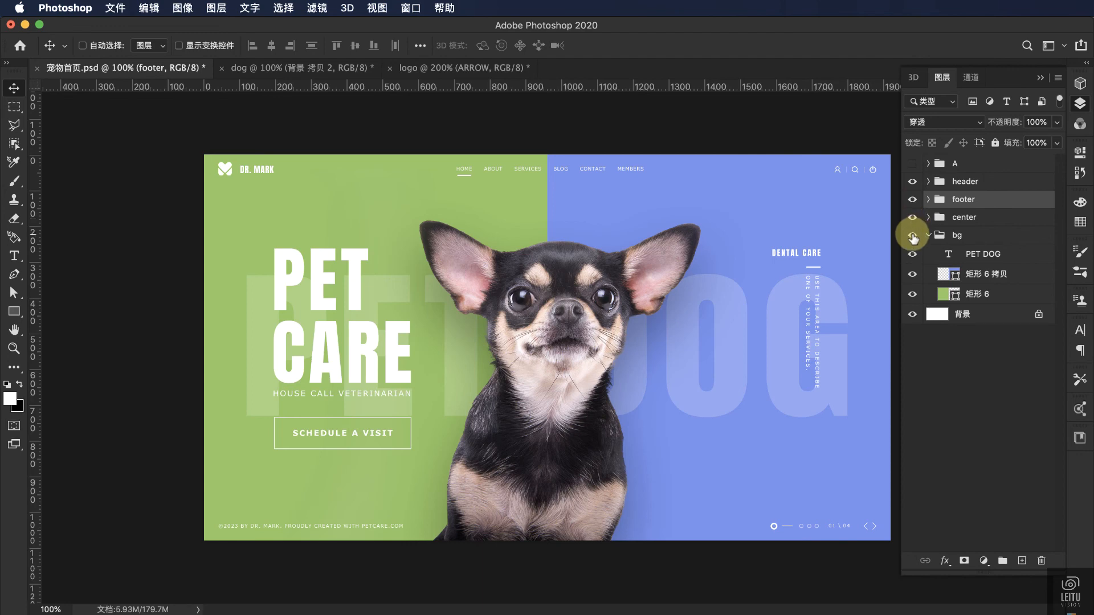
{"action": "left_click", "coordinate": [913, 235]}
{"action": "left_click", "coordinate": [913, 235]}
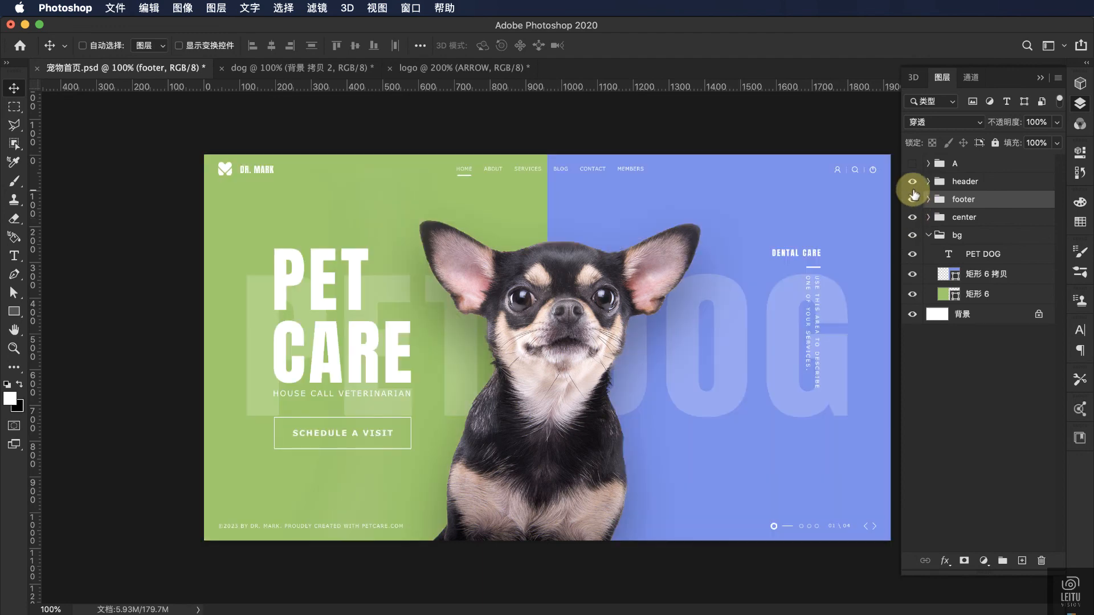
{"action": "left_click", "coordinate": [912, 182]}
{"action": "left_click", "coordinate": [912, 181]}
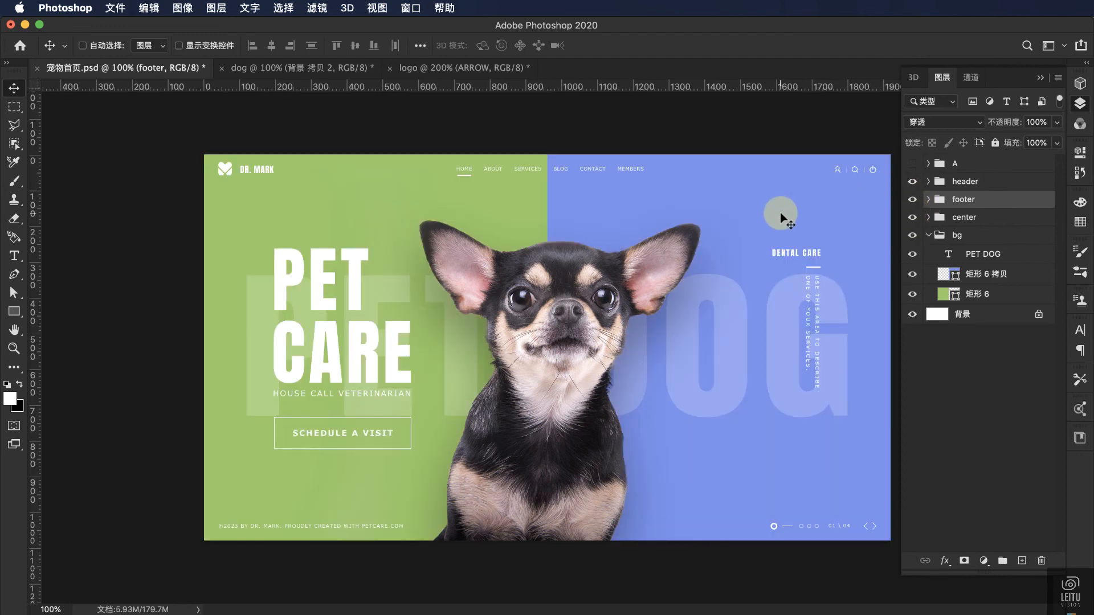
Step: Save the pet homepage document
{"action": "key", "text": "super+s"}
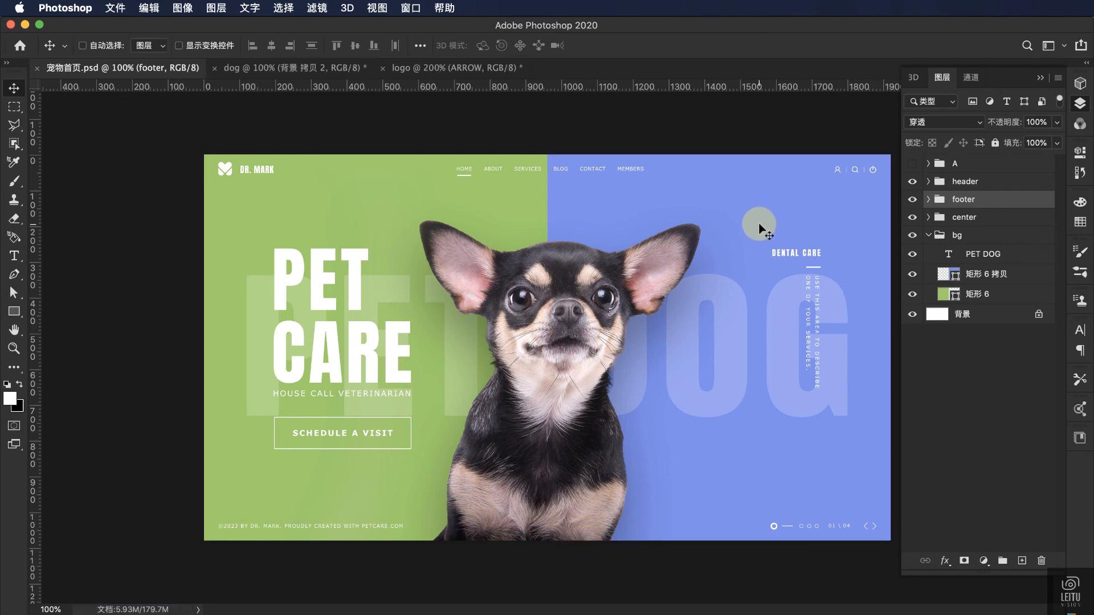